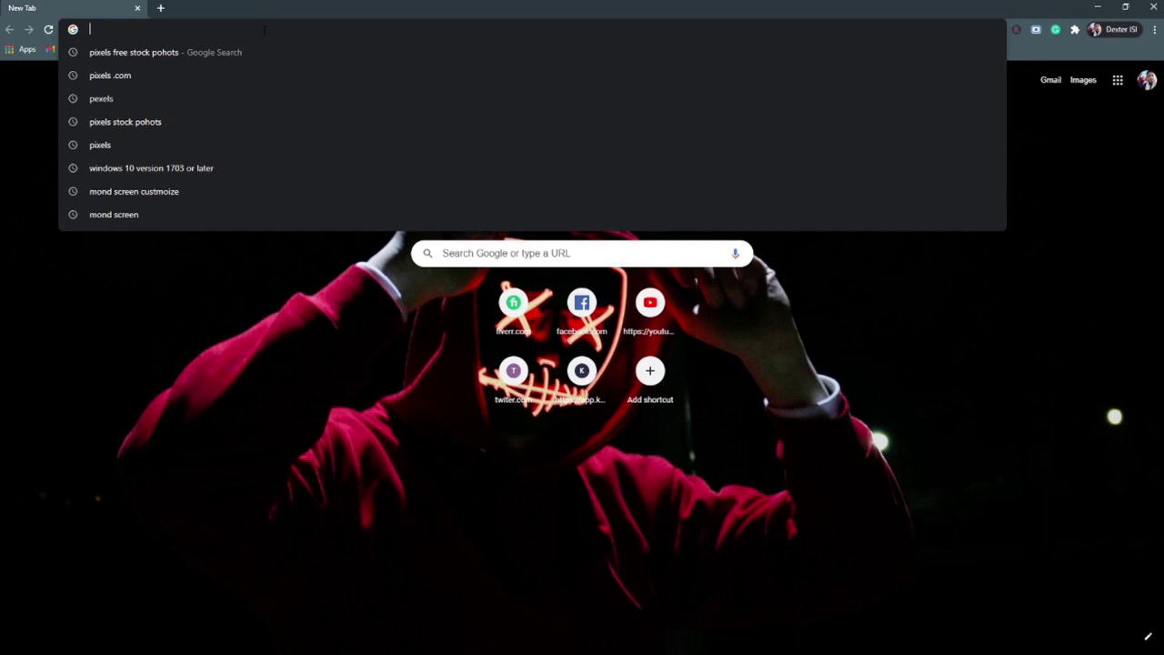
Open getintopc.com and search the site for "adobe illustrator 2015".
type("get")
key("Return")
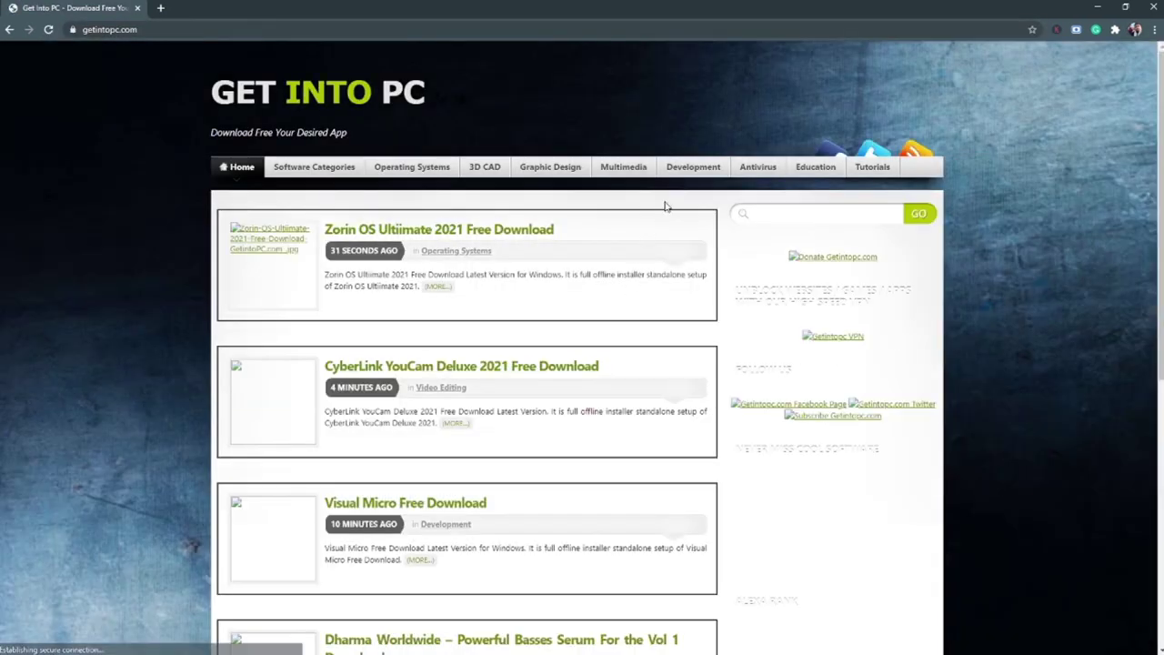
left_click(769, 216)
type("ado")
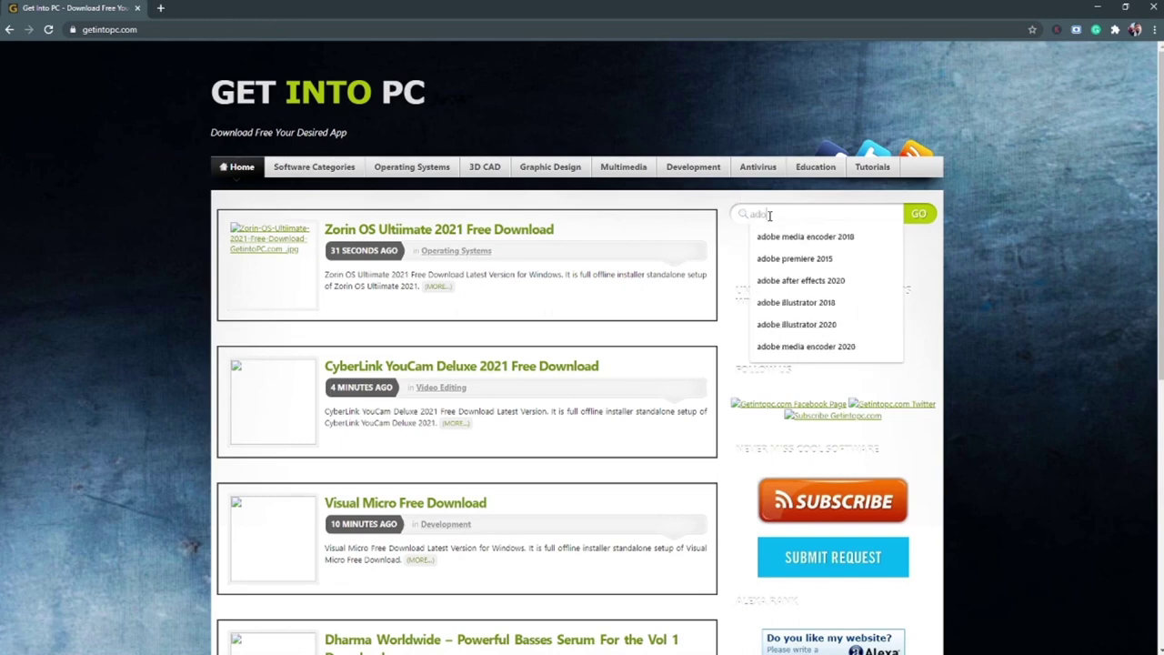
type("be illust")
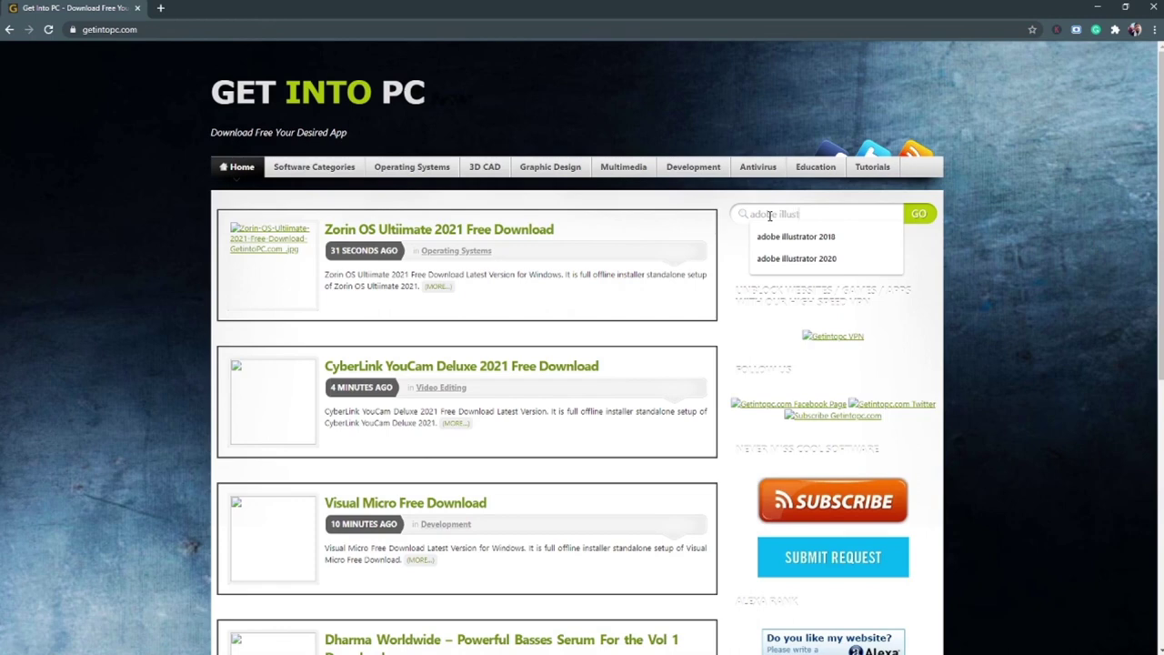
type("raot")
key("BackSpace")
key("BackSpace")
type("tor 2015")
key("Return")
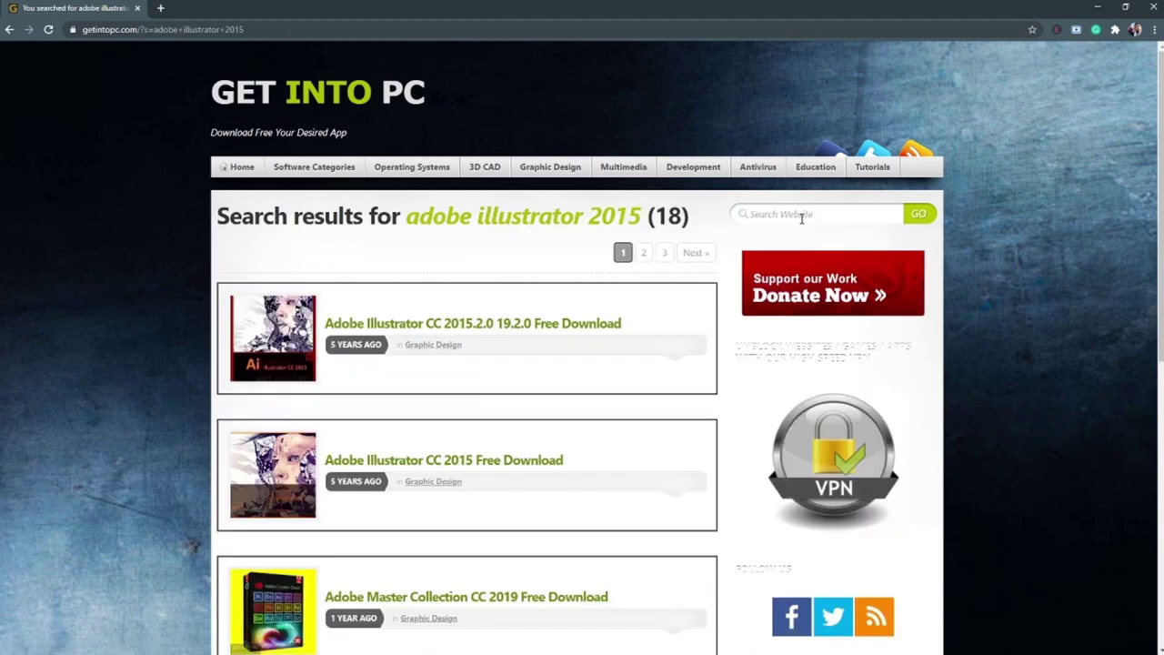
View the 32 Bit and 64 Bit download options on the Adobe Illustrator CC 2015.2.0 19.2.0 page, and minimize the browser.
left_click(264, 346)
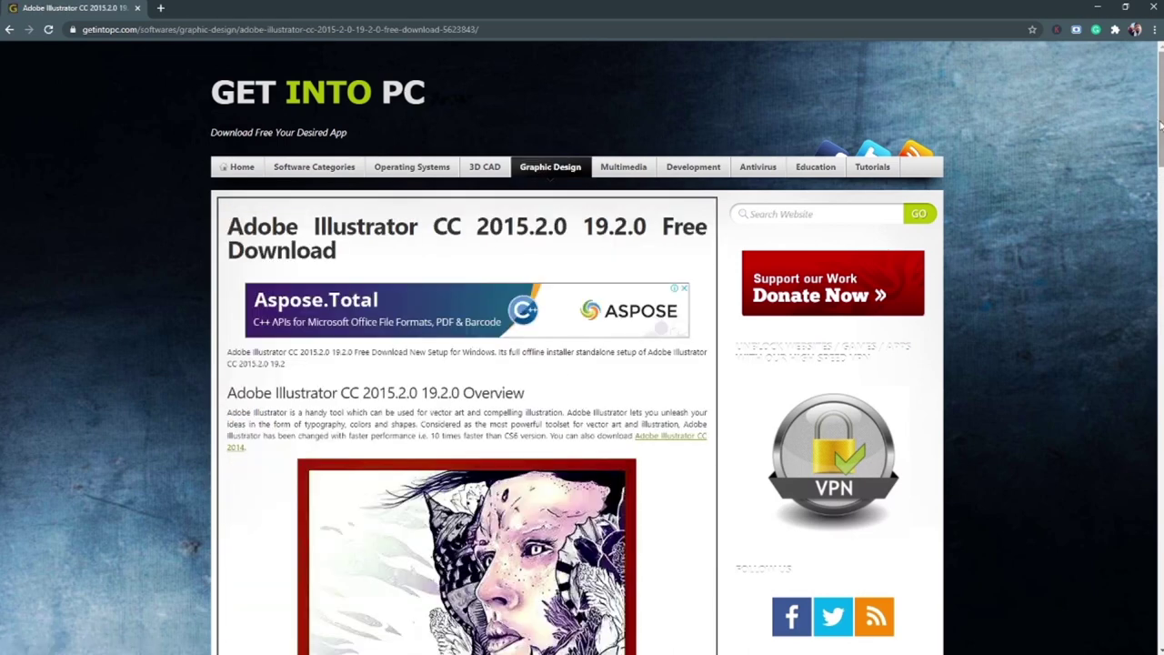
scroll(1147, 124, "down", 7)
scroll(466, 347, "down", 15)
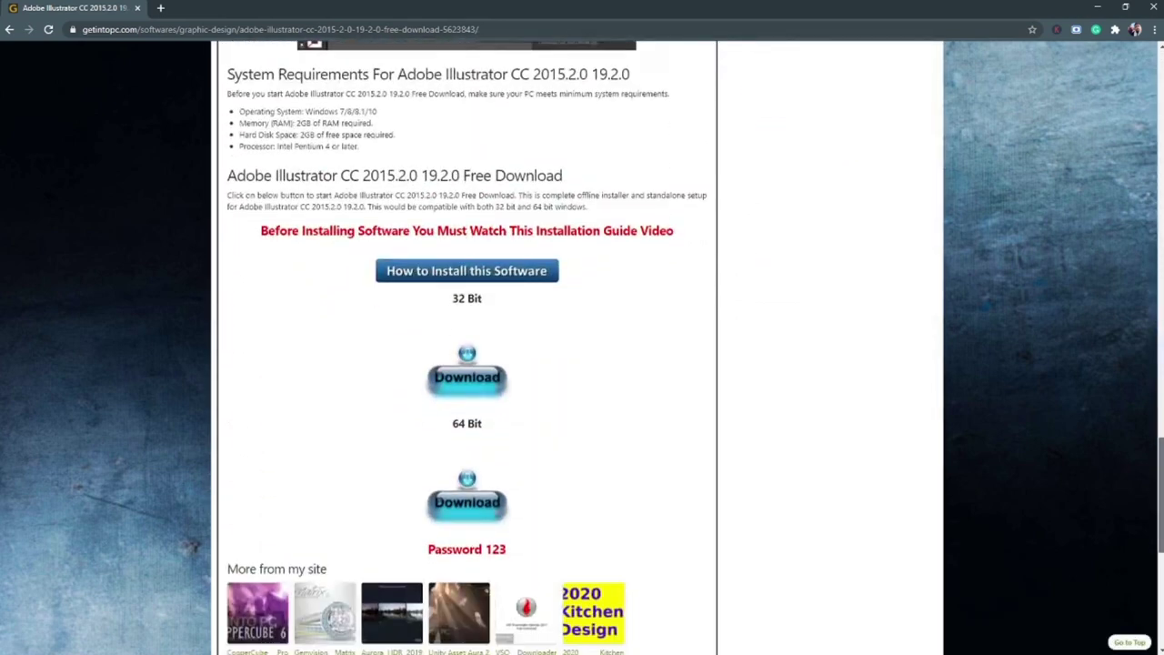
scroll(466, 347, "down", 1)
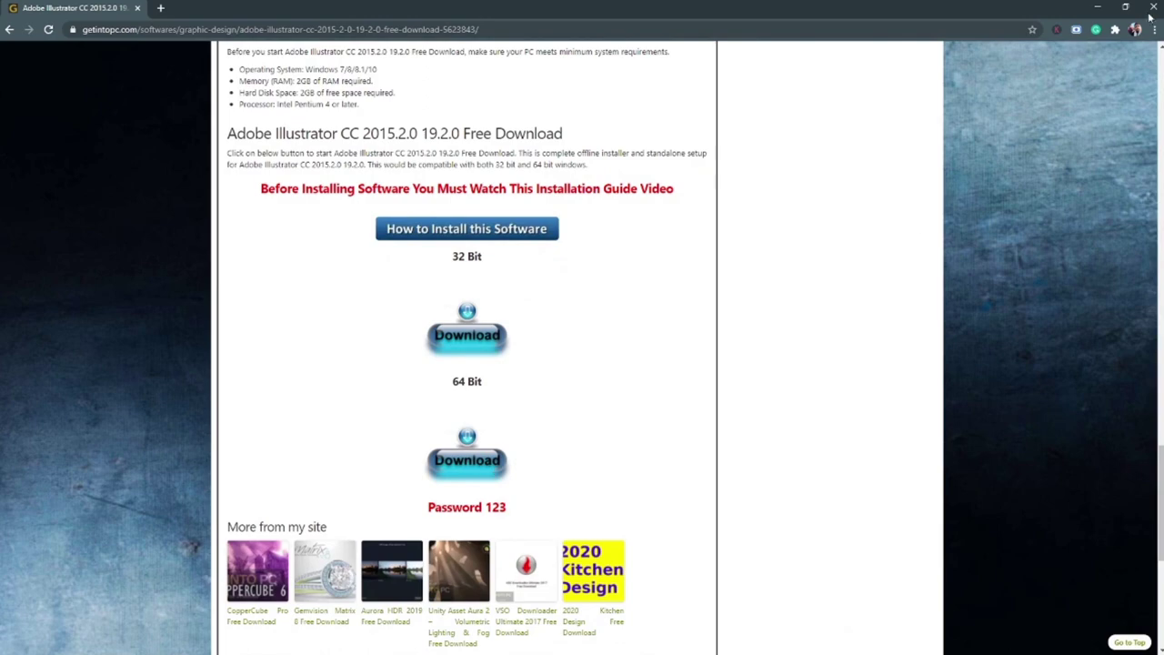
left_click(1098, 7)
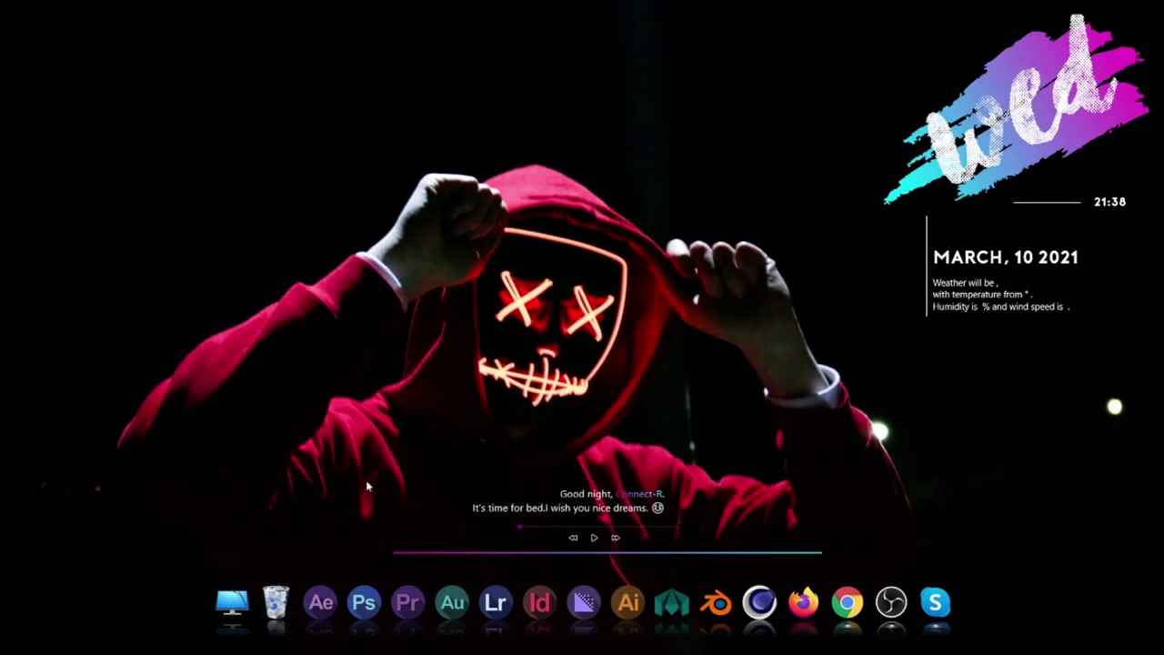
Switch to File Explorer and open the Adobe softwares folder inside Softwares on the D: drive.
left_click(232, 596)
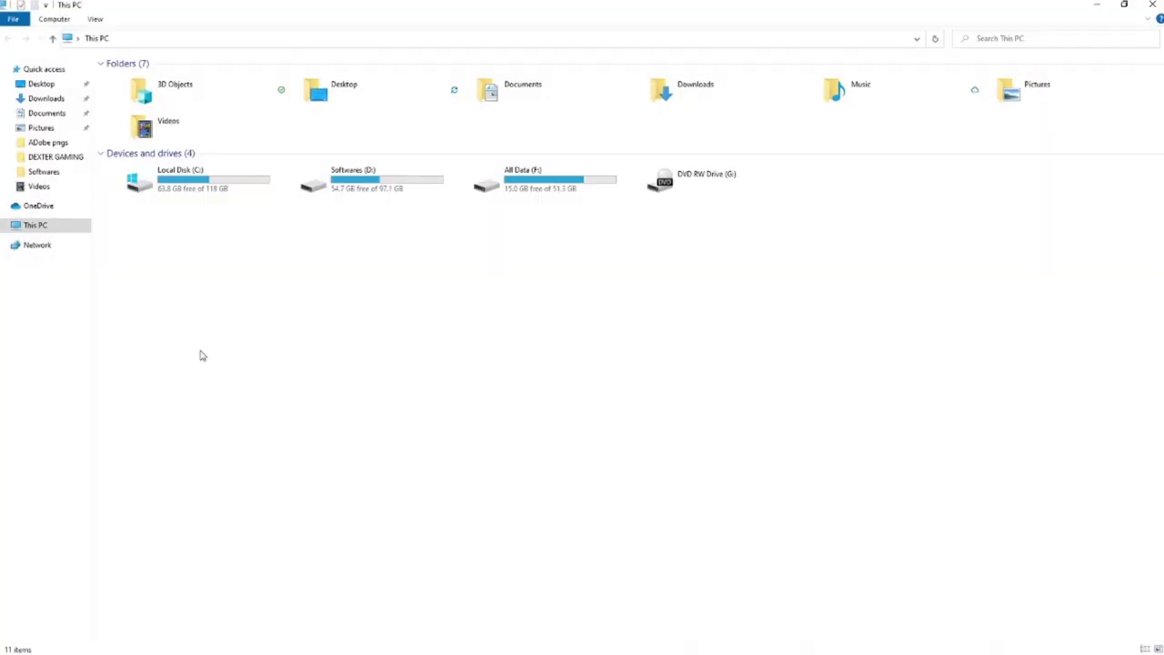
left_click(41, 99)
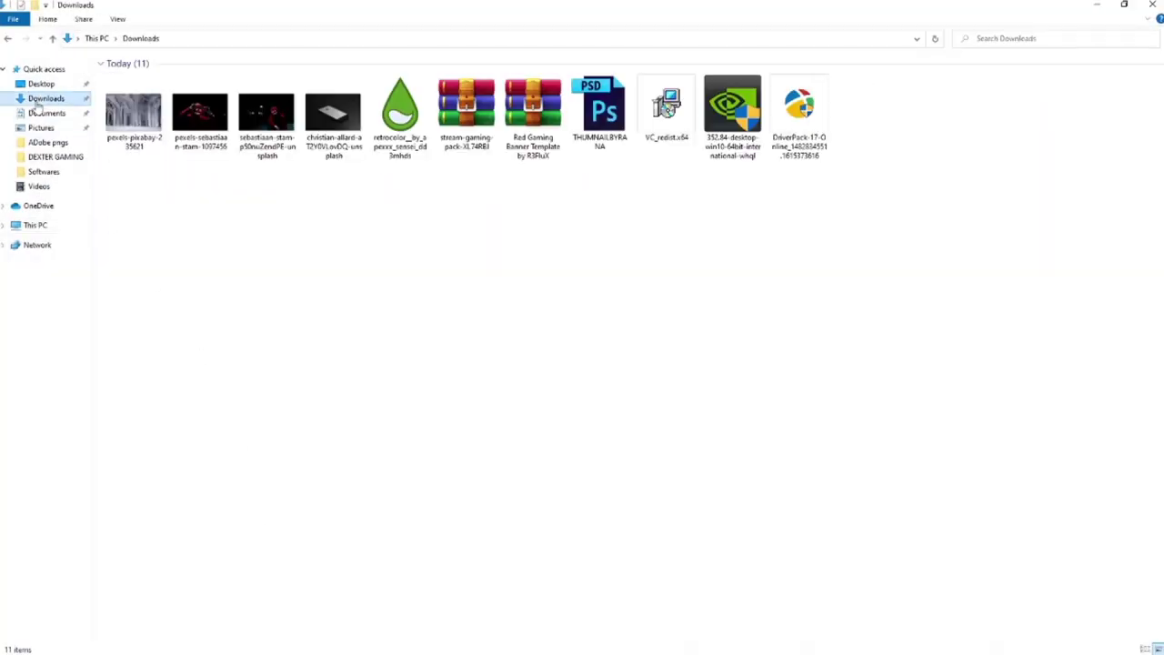
left_click(37, 226)
double_click(392, 195)
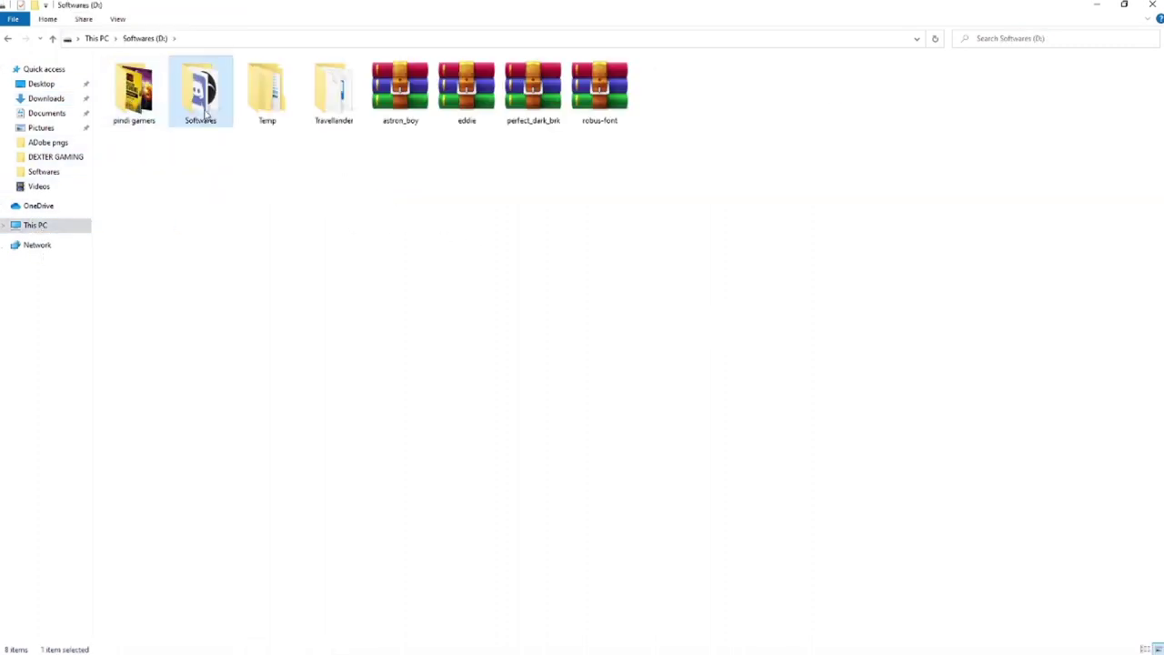
double_click(200, 98)
double_click(196, 98)
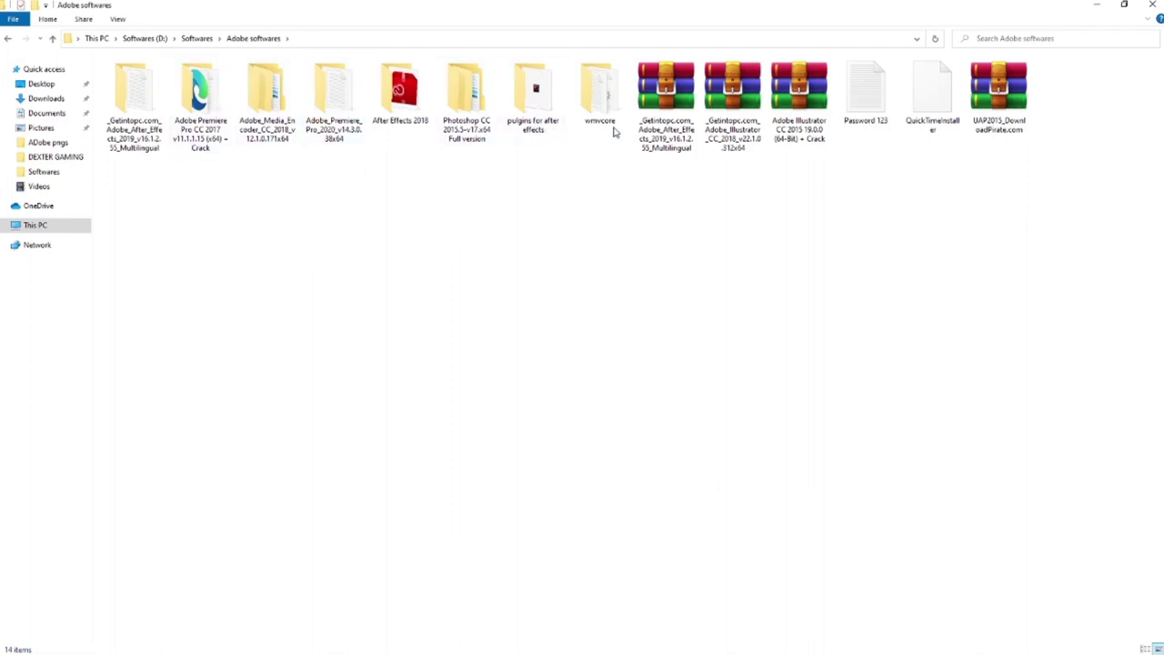
Extract the "Adobe Illustrator CC 2015 19.0.0 (64-Bit) + Crack" archive into a folder of the same name.
left_click(805, 142)
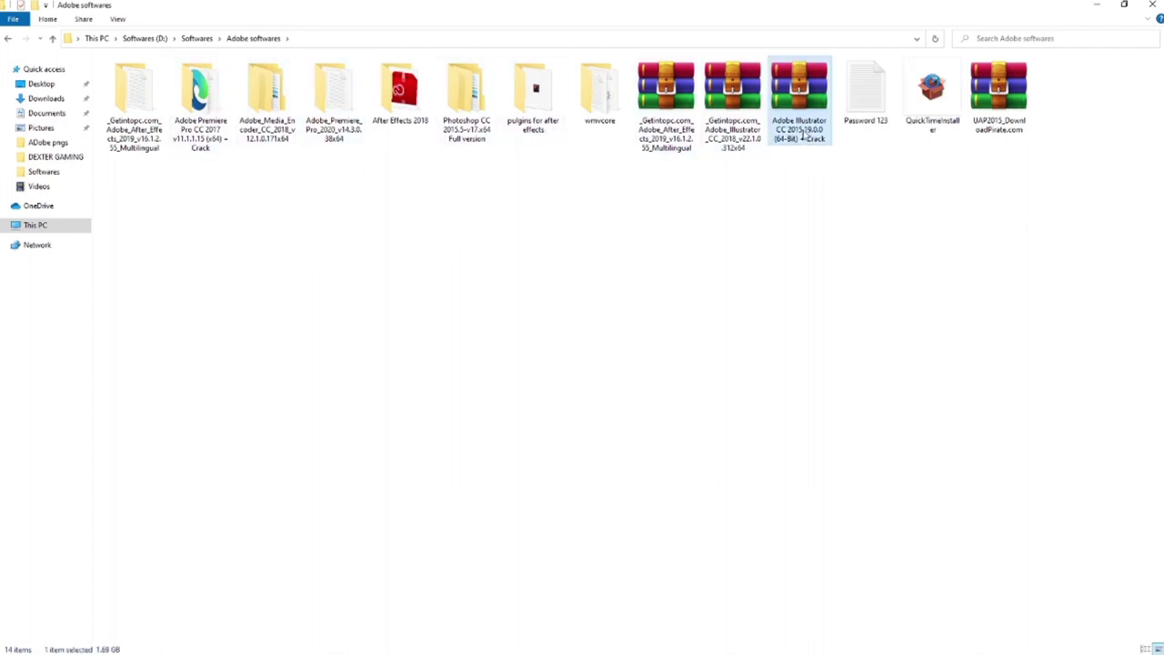
right_click(803, 134)
left_click(864, 207)
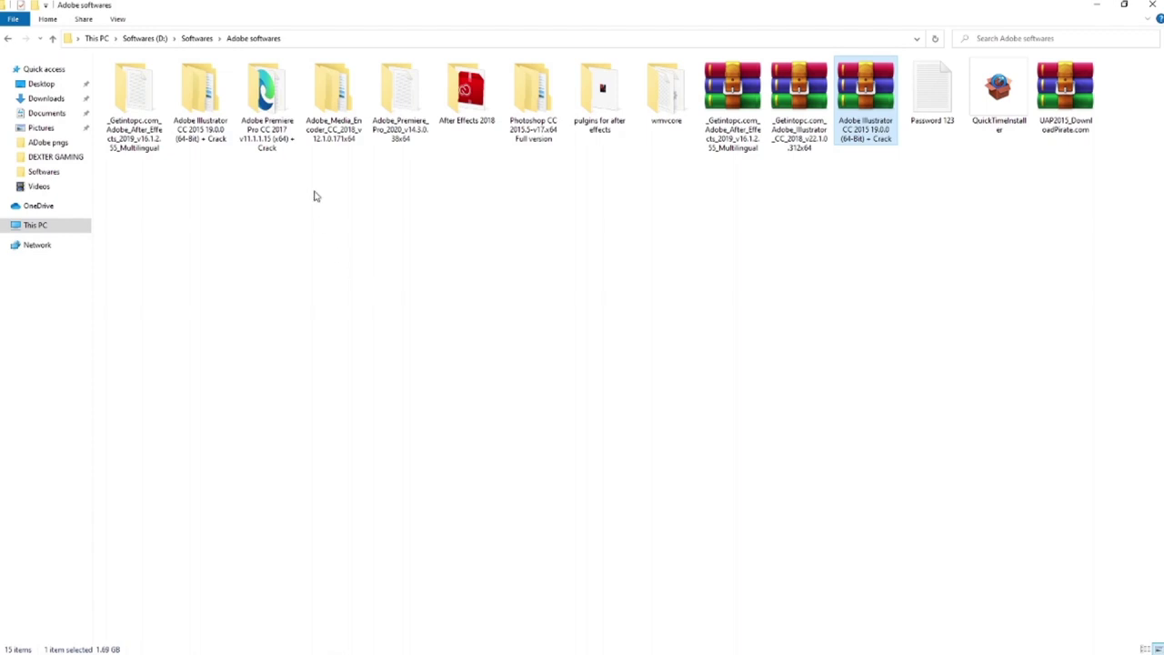
Open the extracted Adobe Illustrator CC 2015 19.0.0 folder and the folder of the same name inside it.
left_click(324, 132)
left_click(183, 130)
double_click(185, 127)
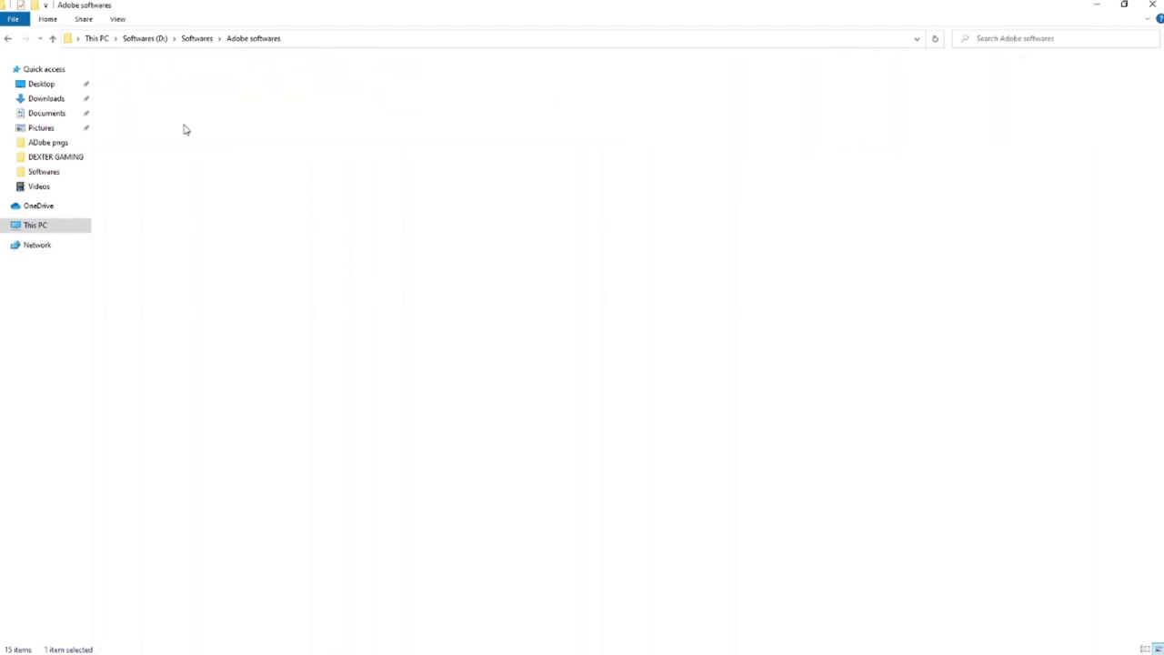
double_click(218, 82)
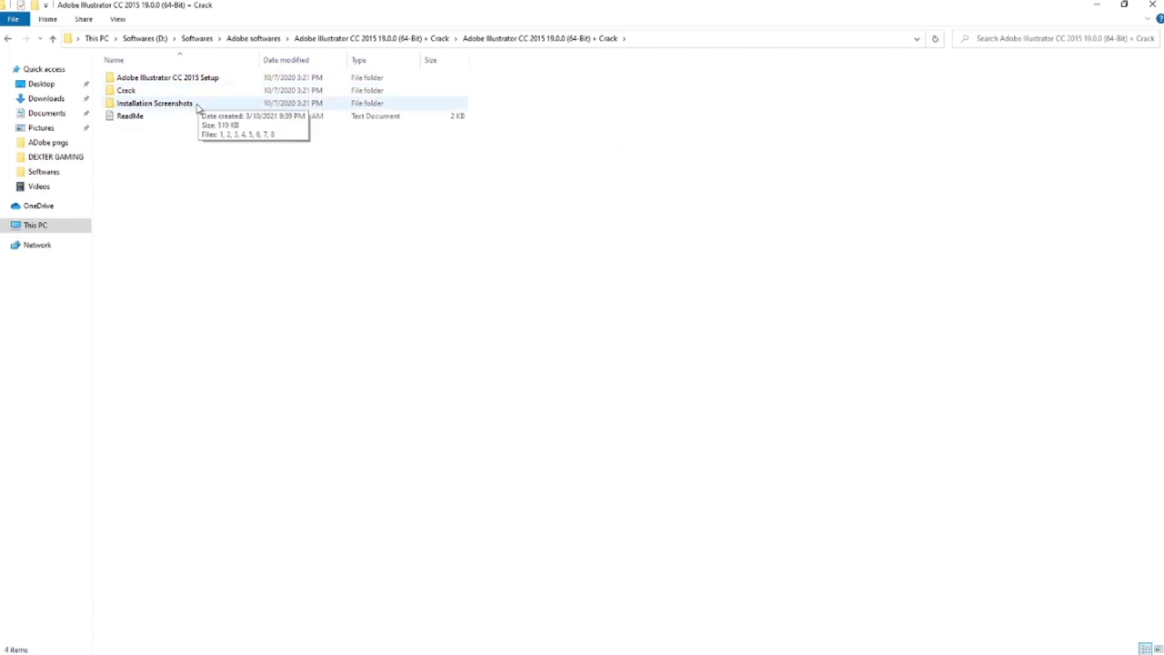
Look through images 1 to 7 in the Installation Screenshots folder and close the photo viewer.
double_click(197, 108)
double_click(152, 105)
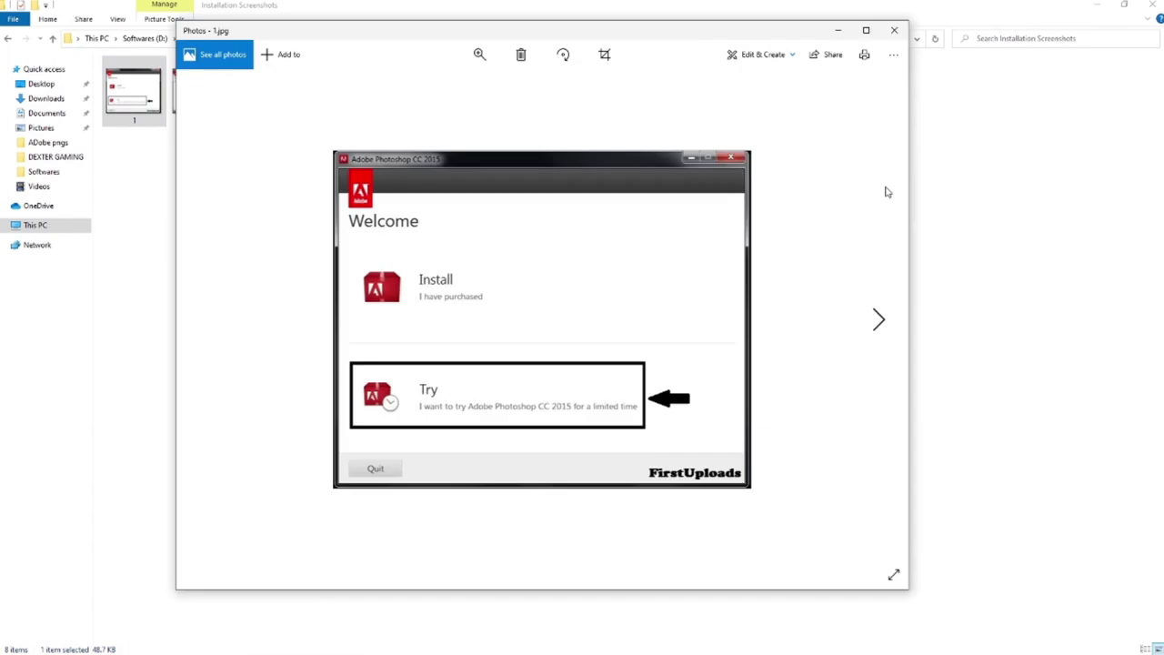
left_click(881, 194)
key("Left")
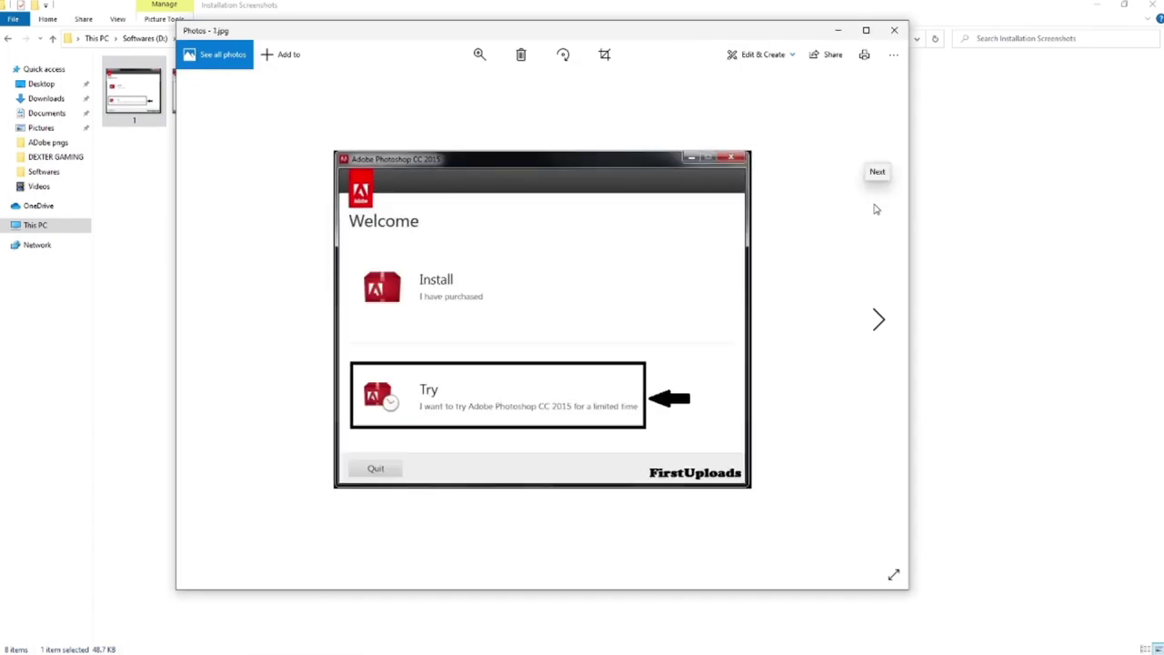
key("Right")
key("Right")
key("Right")
key("Right")
key("Right")
key("Right")
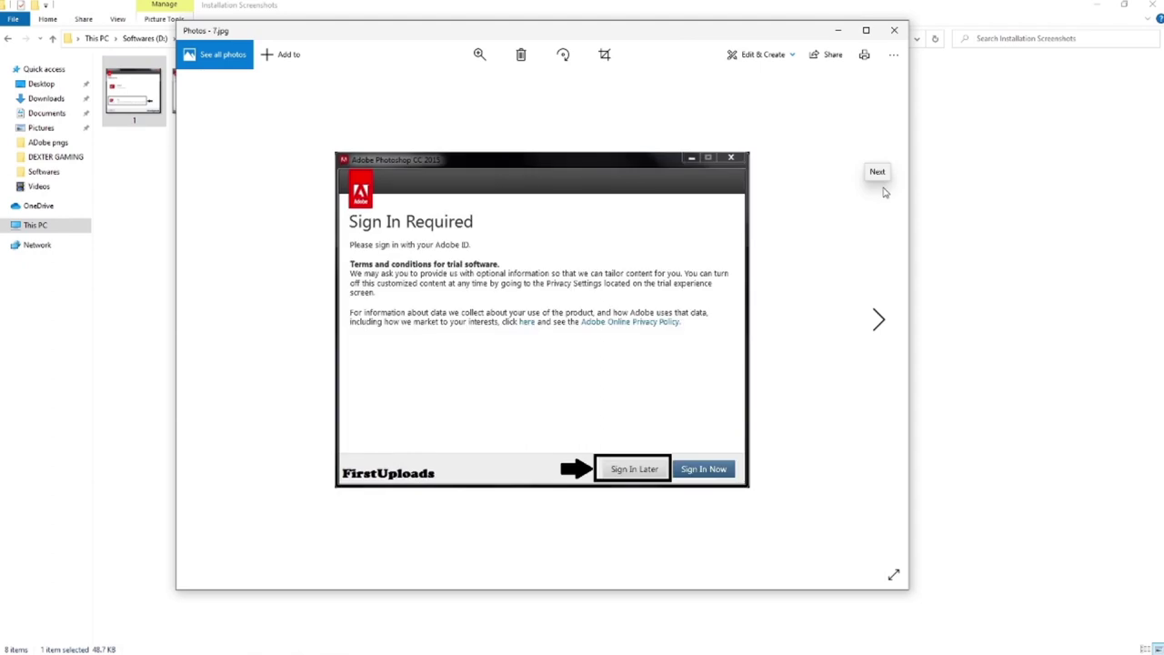
left_click(895, 33)
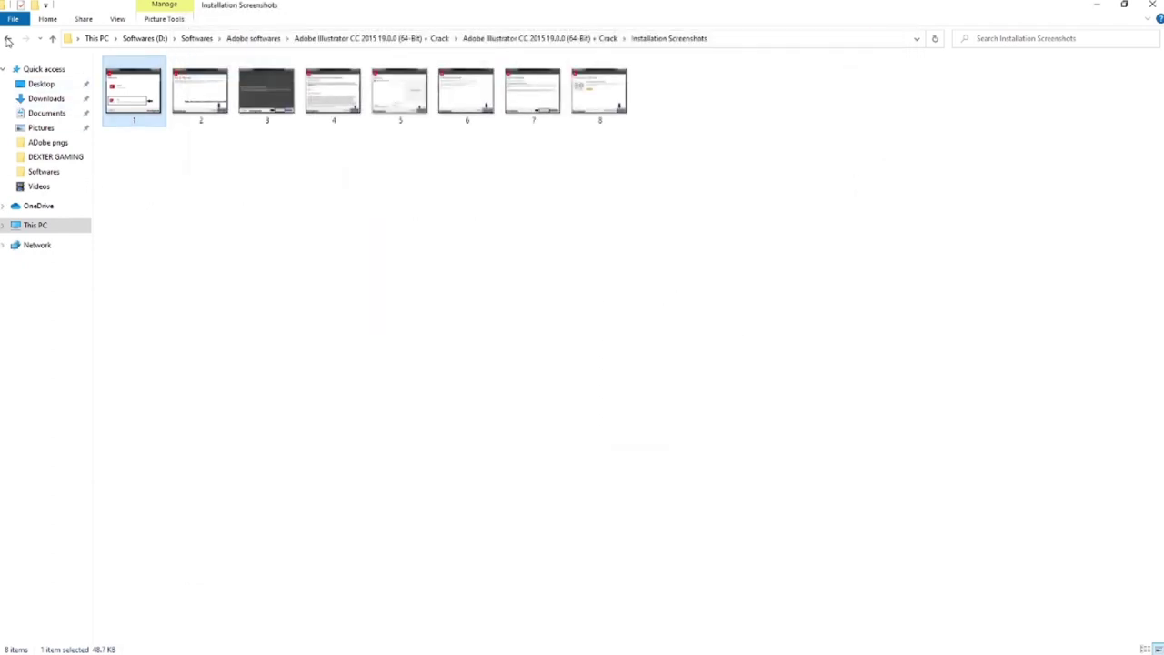
Return to the parent folder and display its contents as large icons.
key("BackSpace")
left_click(141, 81)
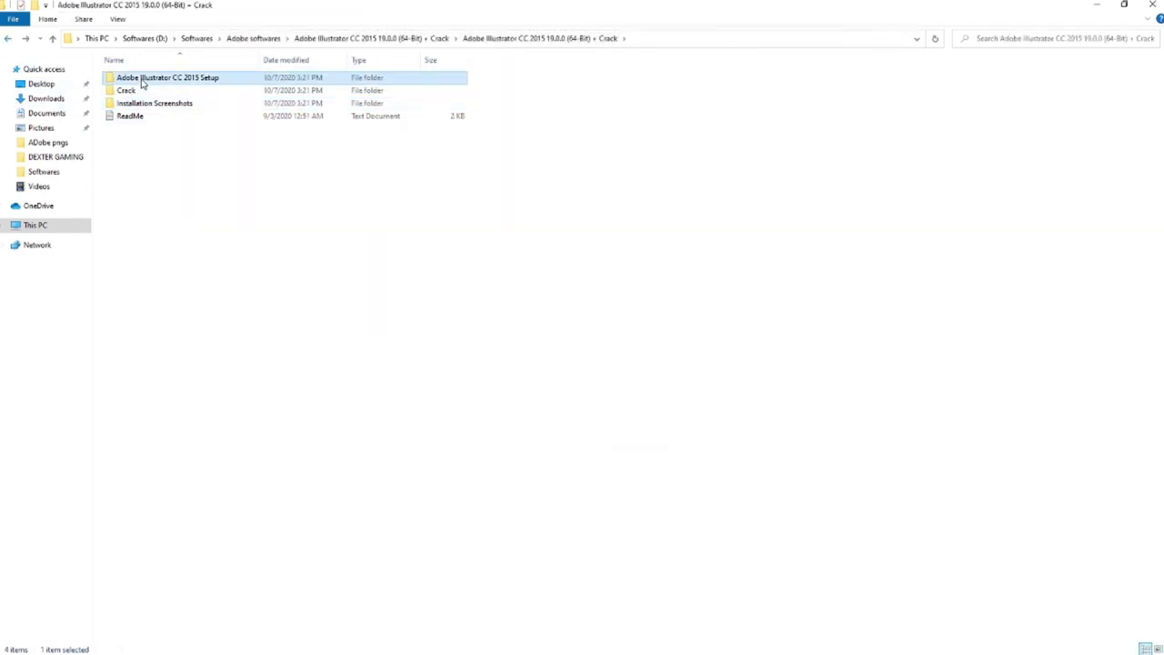
left_click(218, 211)
right_click(218, 213)
mouse_move(260, 223)
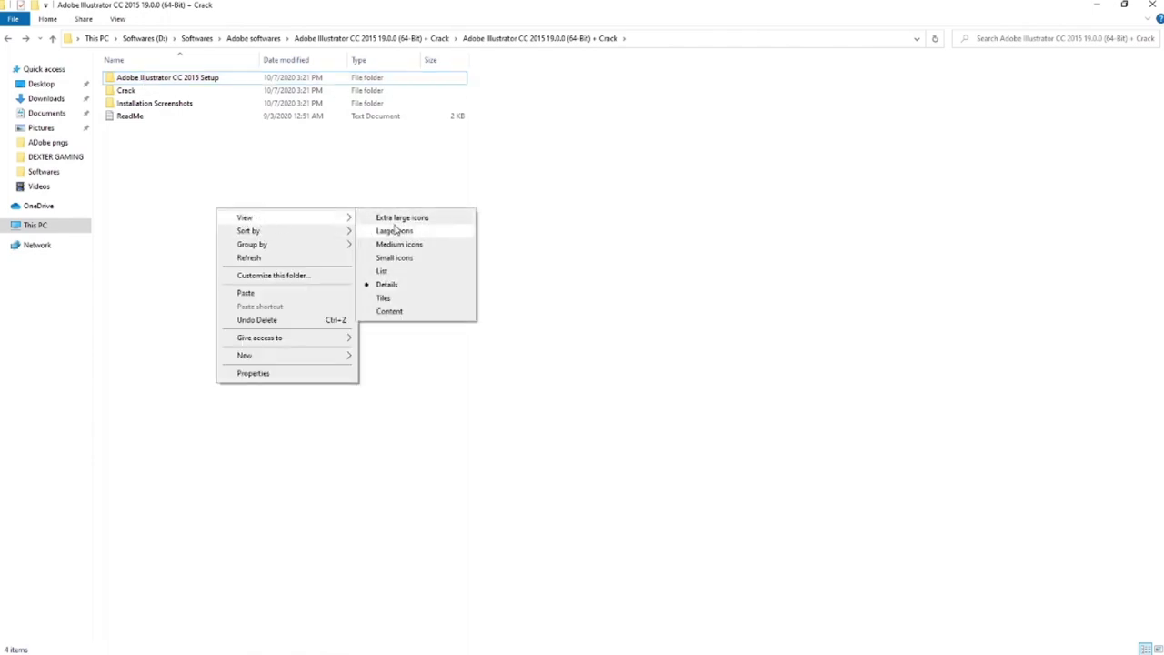
left_click(390, 231)
Look at the contents of the Adobe Illustrator CC 2015 Setup folder, return to its parent folder and clear the selection.
double_click(134, 132)
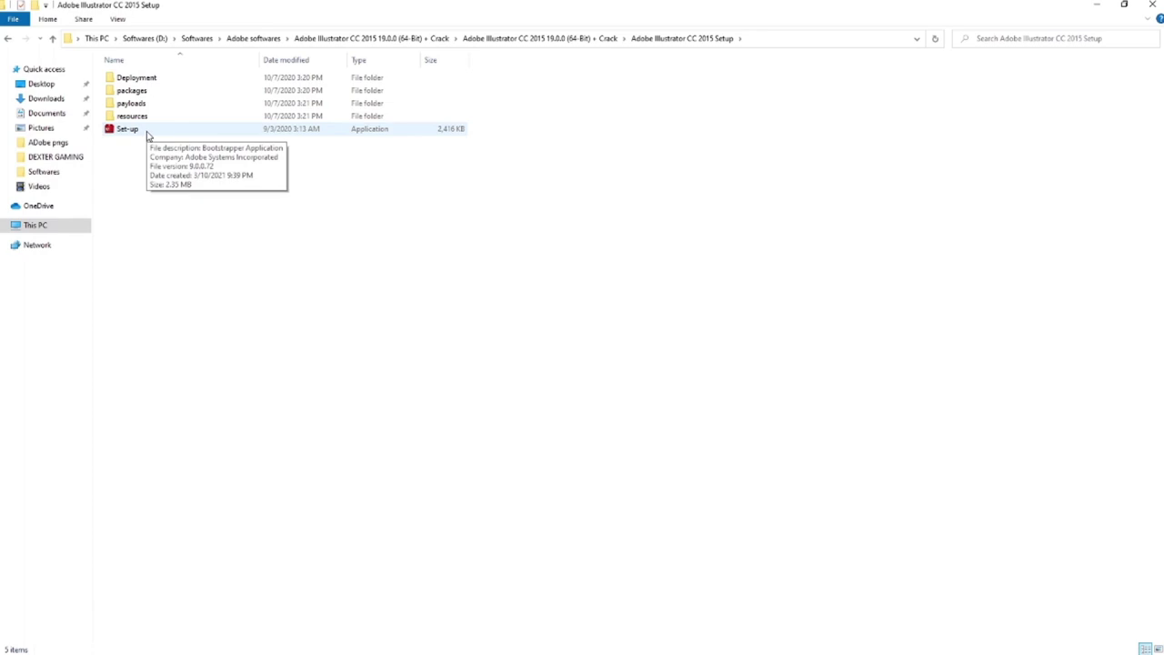
left_click(7, 40)
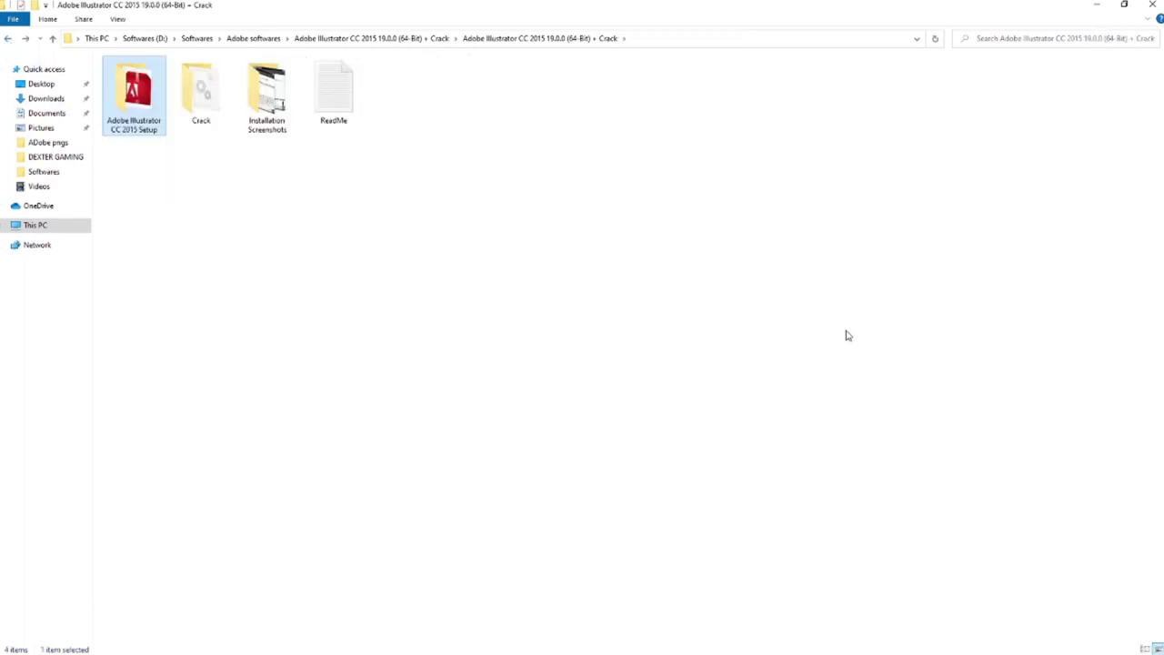
mouse_move(1055, 647)
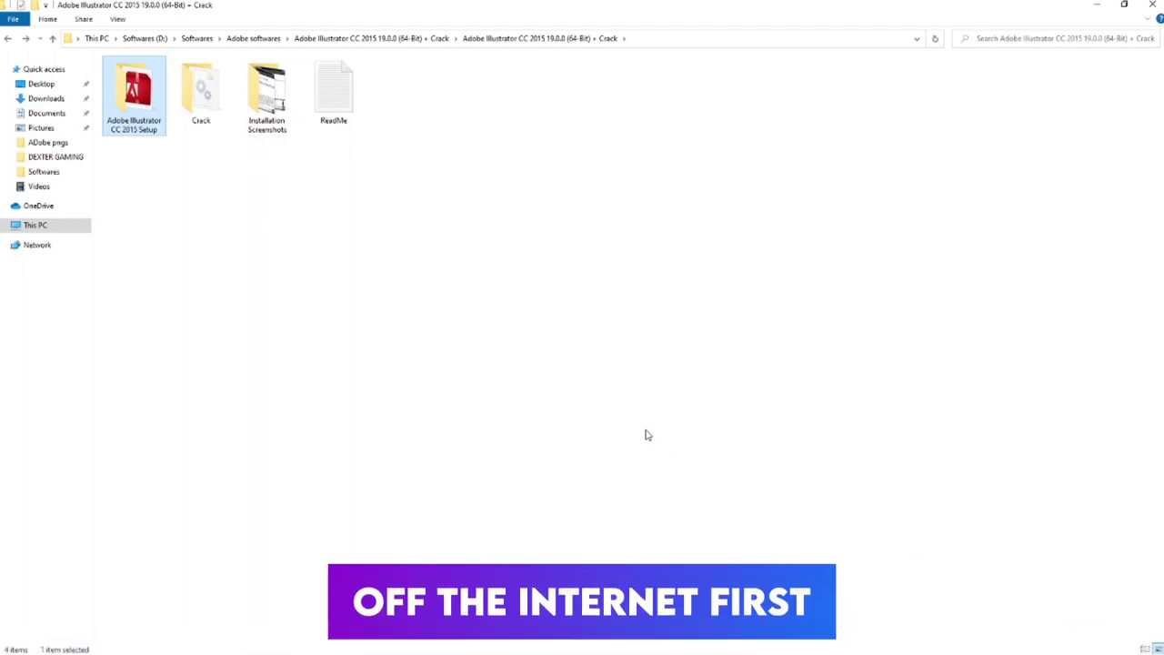
left_click(573, 376)
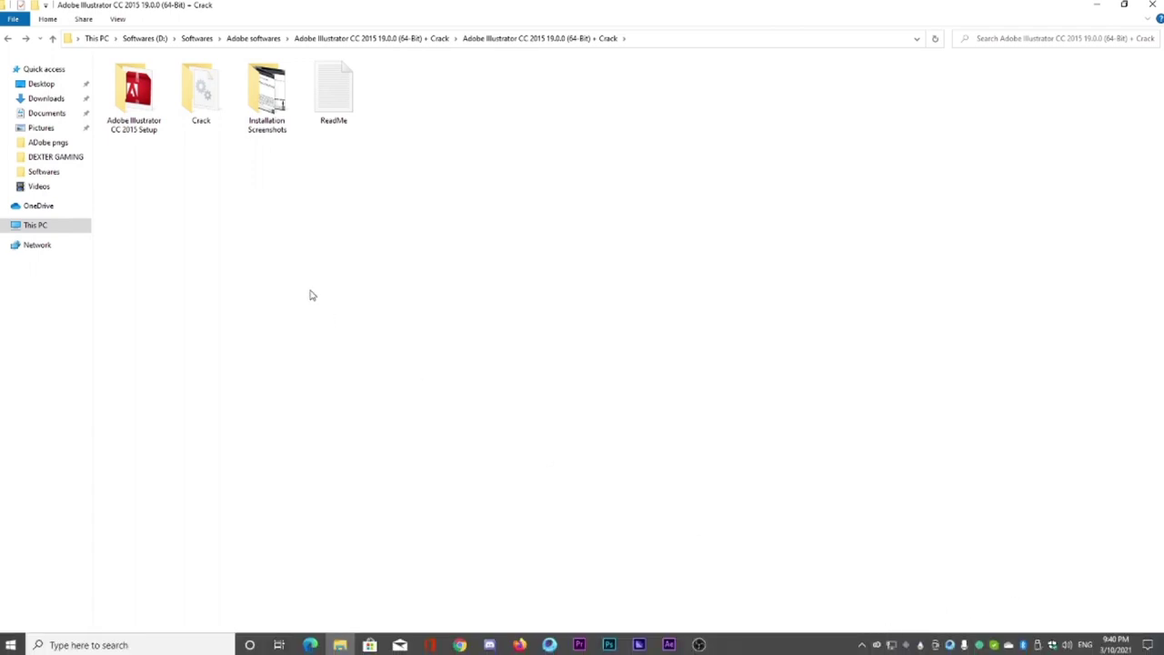
Open the Crack folder and select the amtlib.dll file.
double_click(201, 113)
left_click(141, 84)
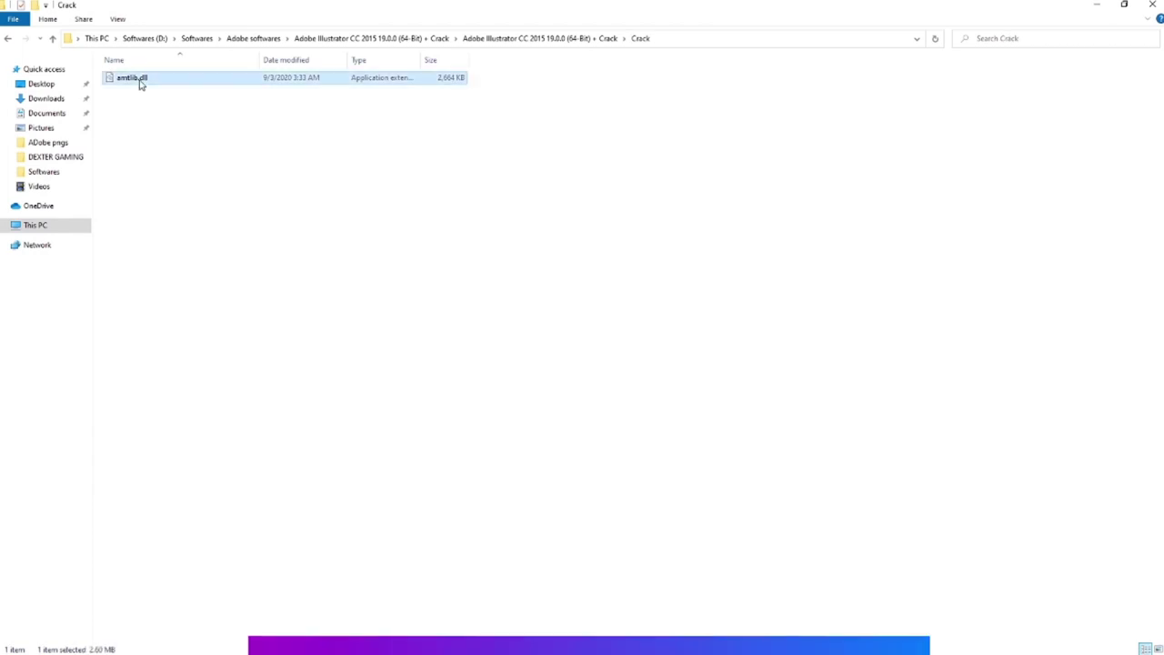
right_click(140, 84)
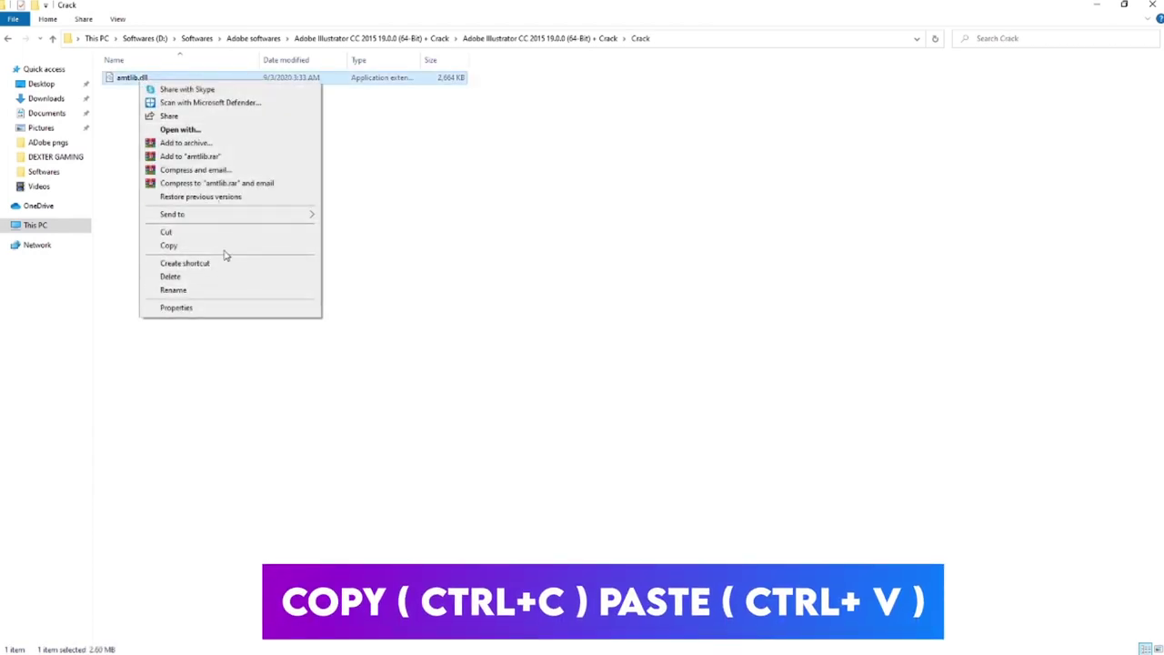
left_click(518, 251)
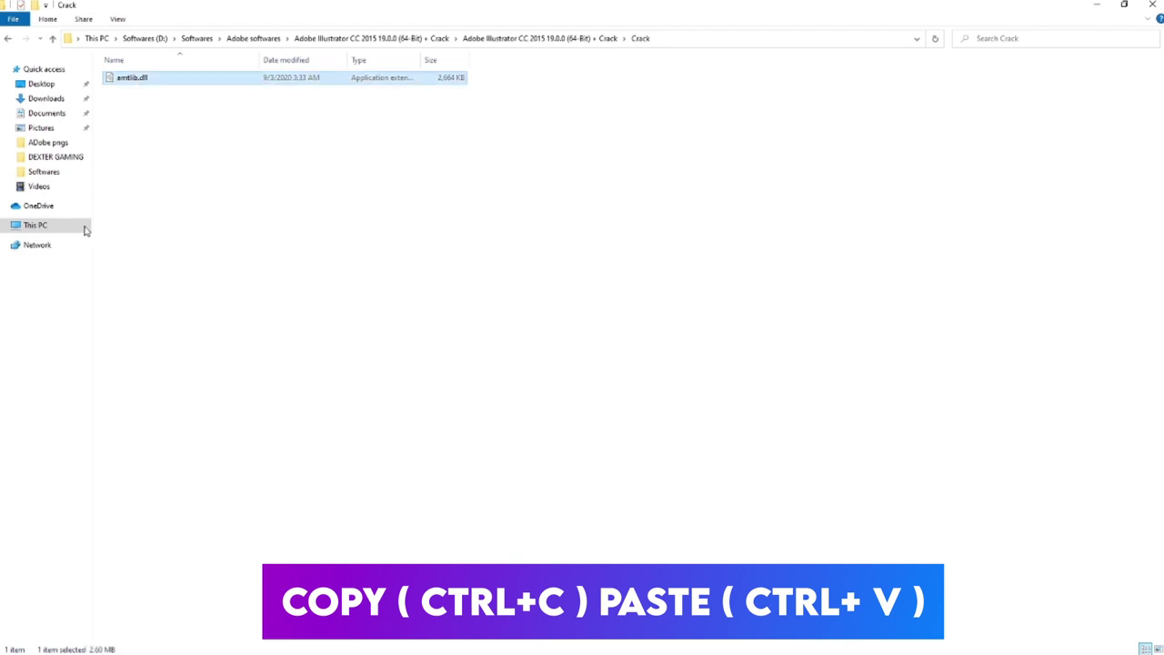
Open C:\Program Files\Adobe\Adobe Illustrator CC 2018\Support Files\Contents\Windows.
left_click(55, 226)
double_click(219, 187)
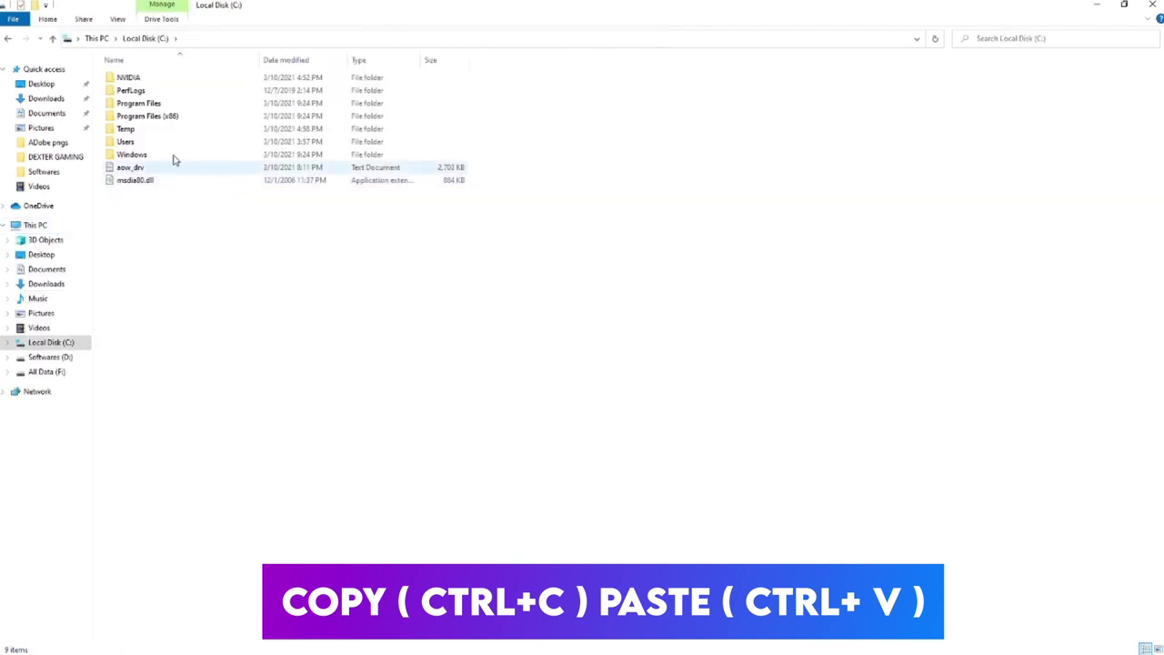
double_click(136, 105)
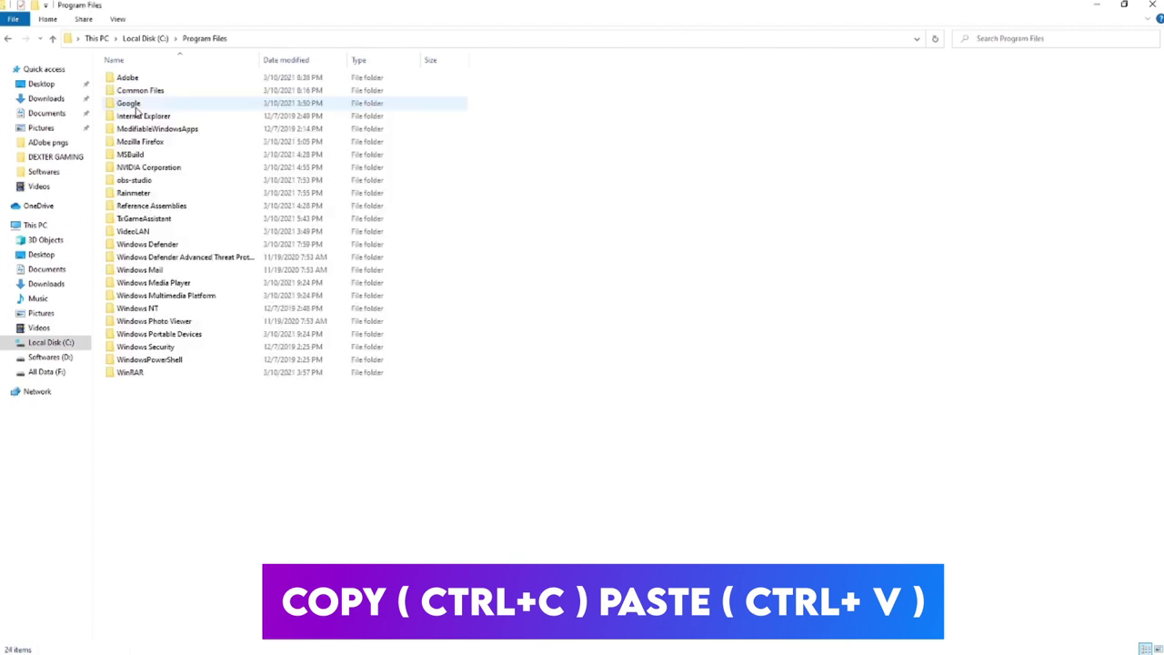
double_click(147, 79)
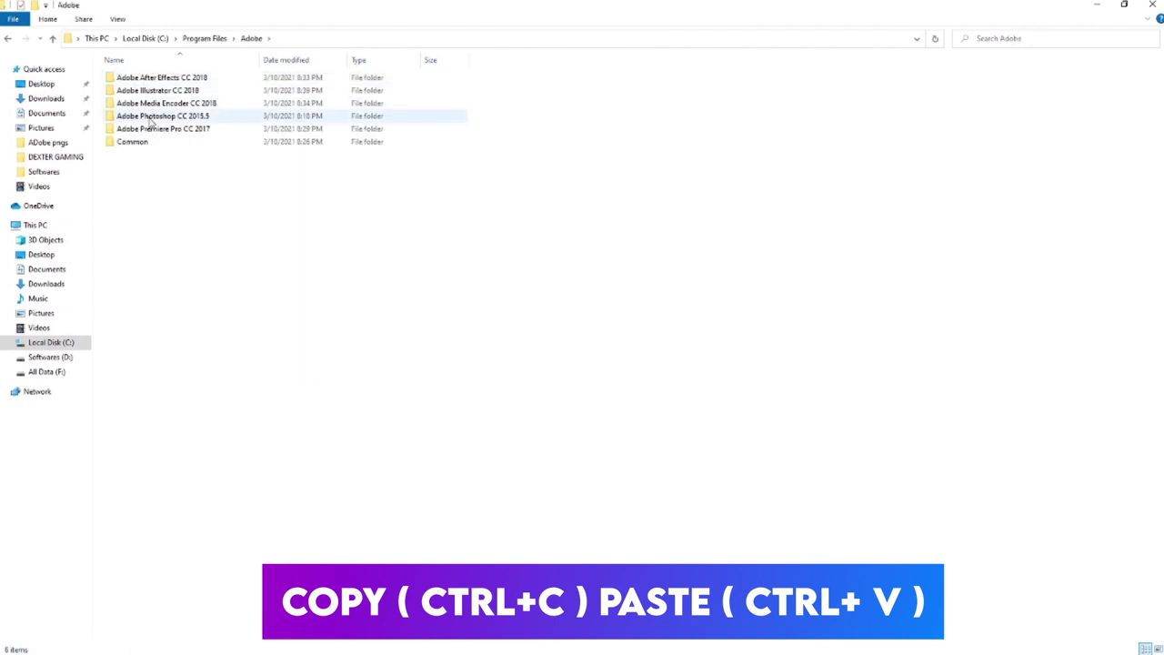
double_click(154, 91)
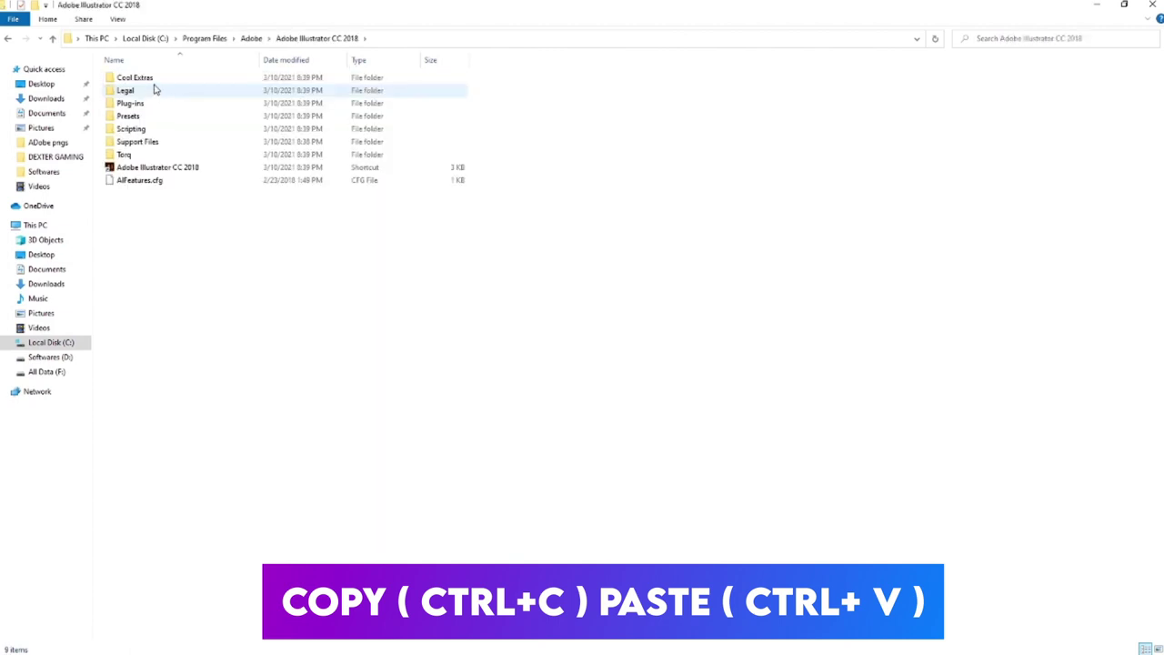
double_click(154, 142)
left_click(151, 80)
double_click(151, 80)
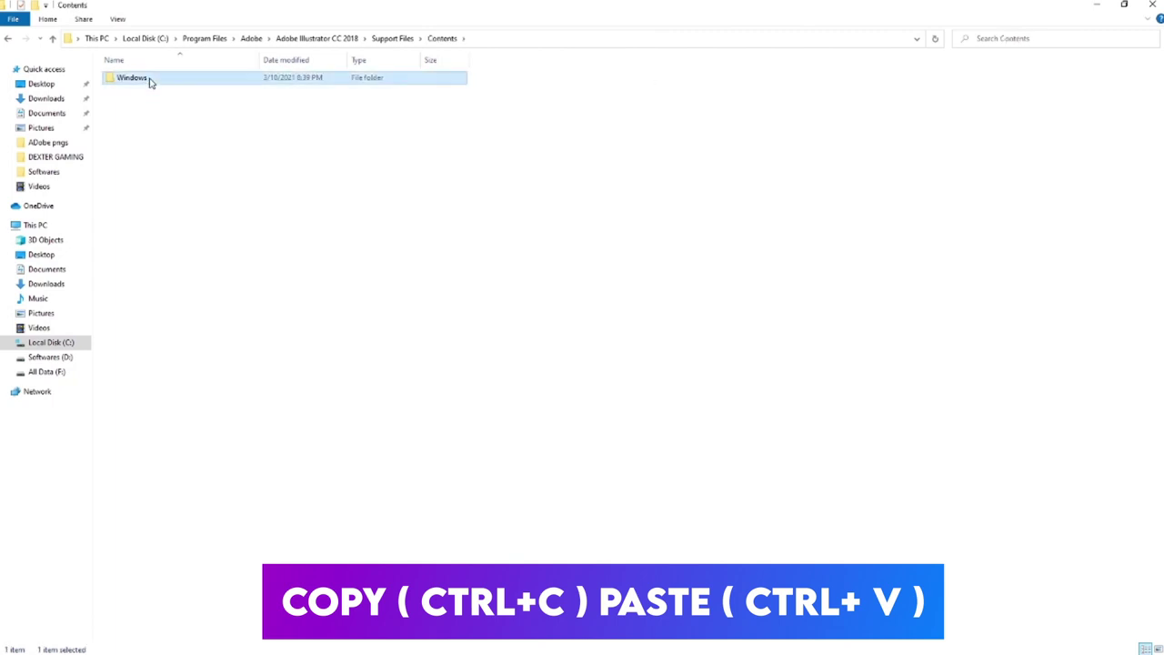
double_click(148, 80)
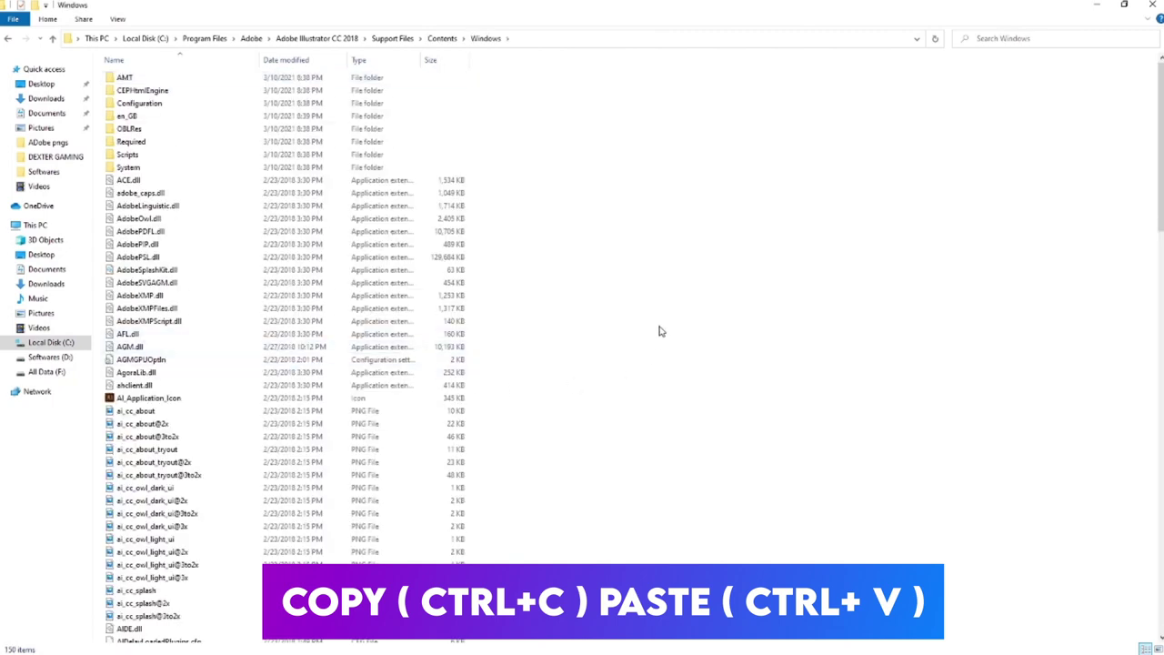
Try to paste amtlib.dll into the Windows folder, cancel the file replacement and close the folder window.
key("ctrl+v")
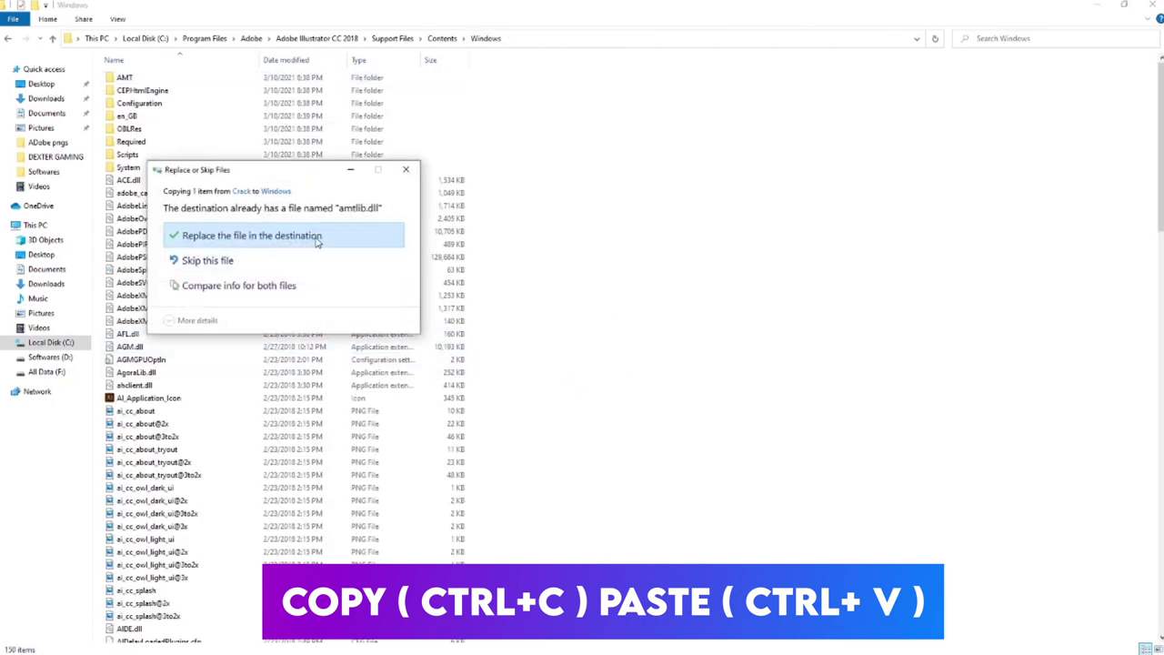
left_click(406, 171)
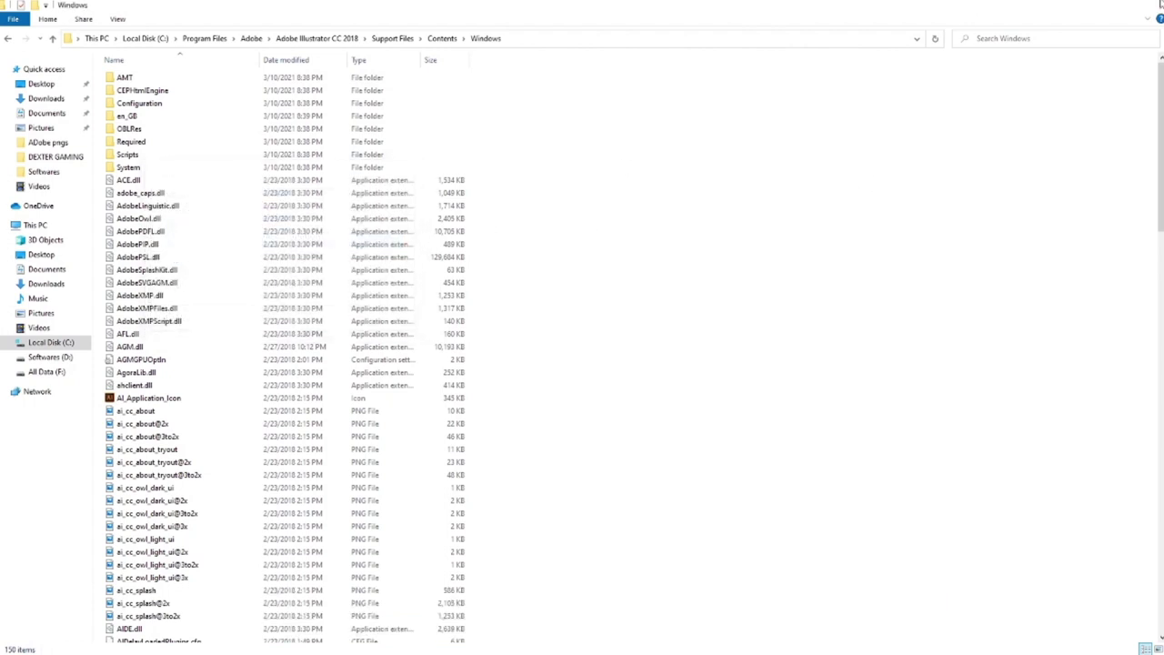
left_click(1160, 5)
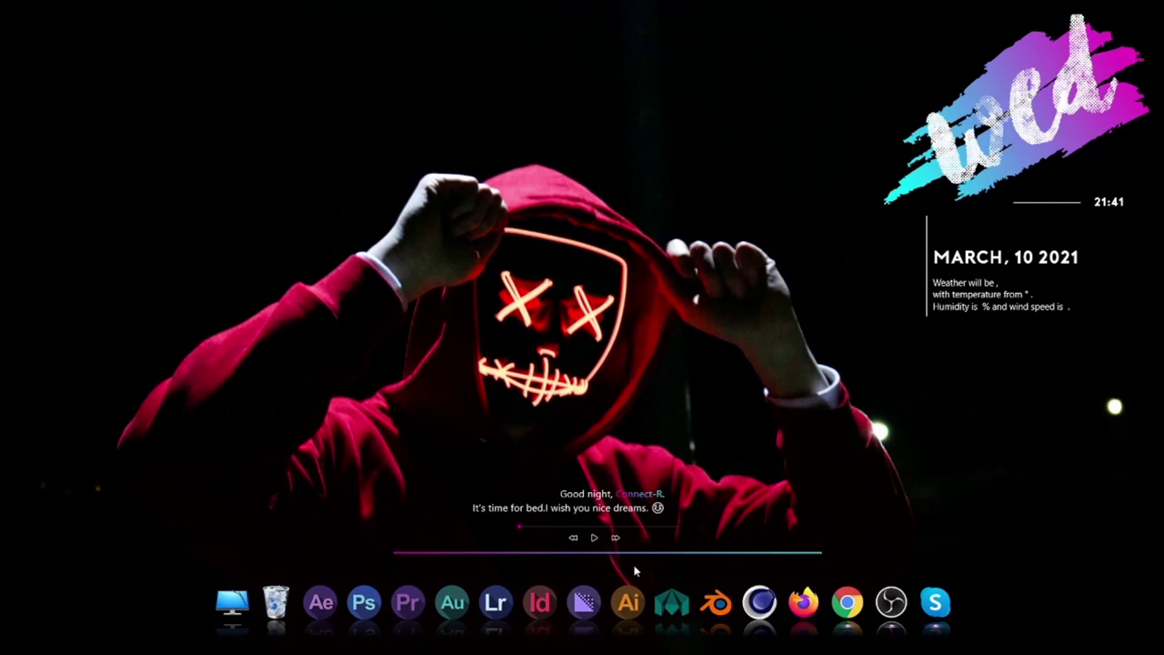
Launch Adobe Illustrator and set up a new Art & Illustration document 1920 mm wide and 1080 mm high.
left_click(628, 595)
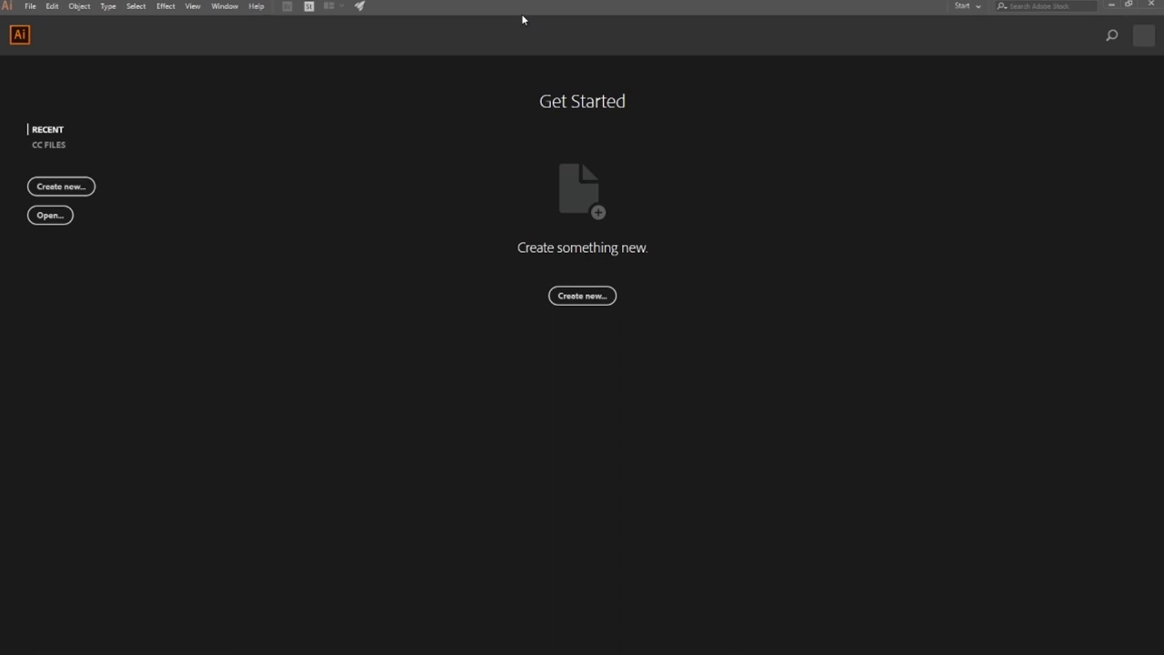
left_click(51, 189)
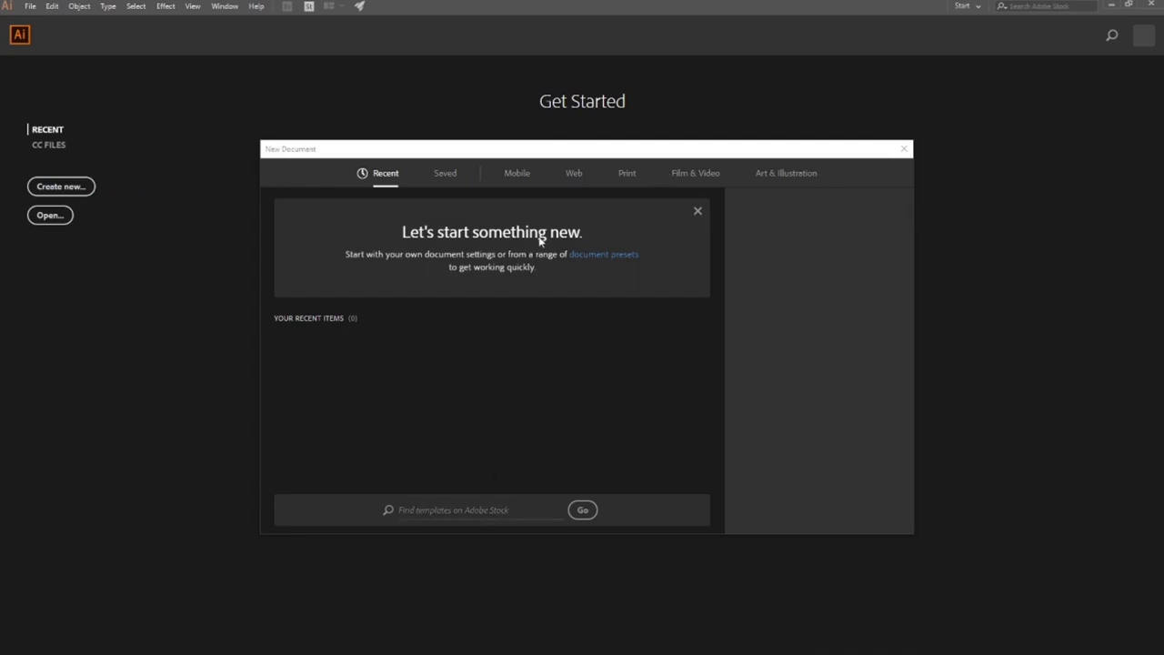
left_click(770, 175)
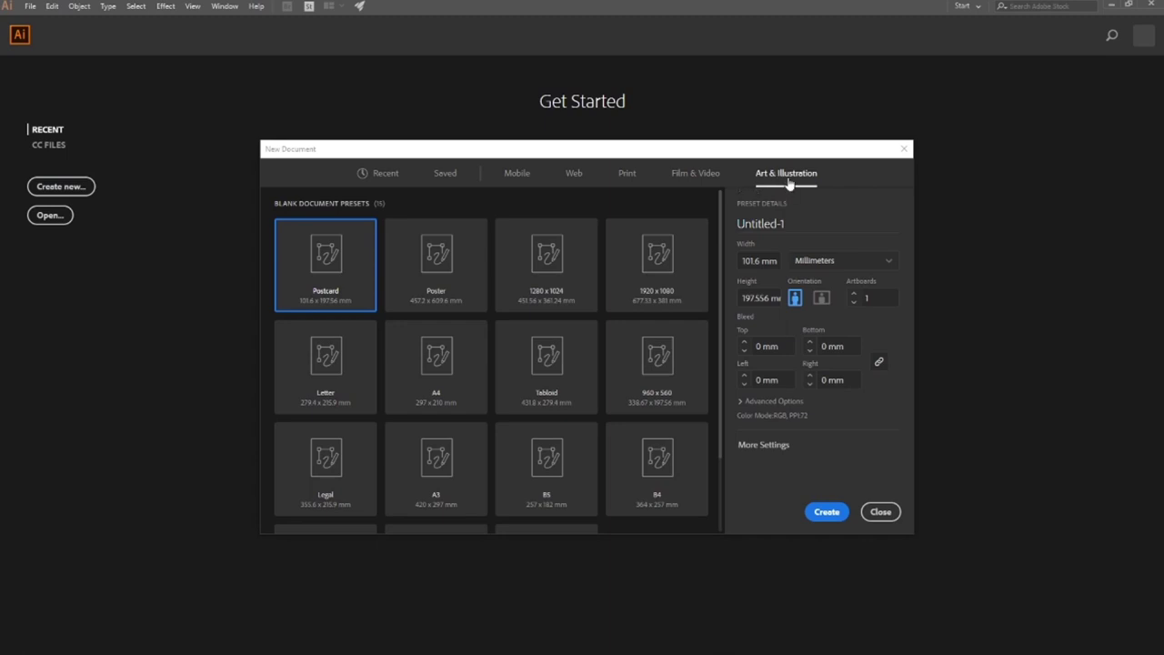
left_click(764, 261)
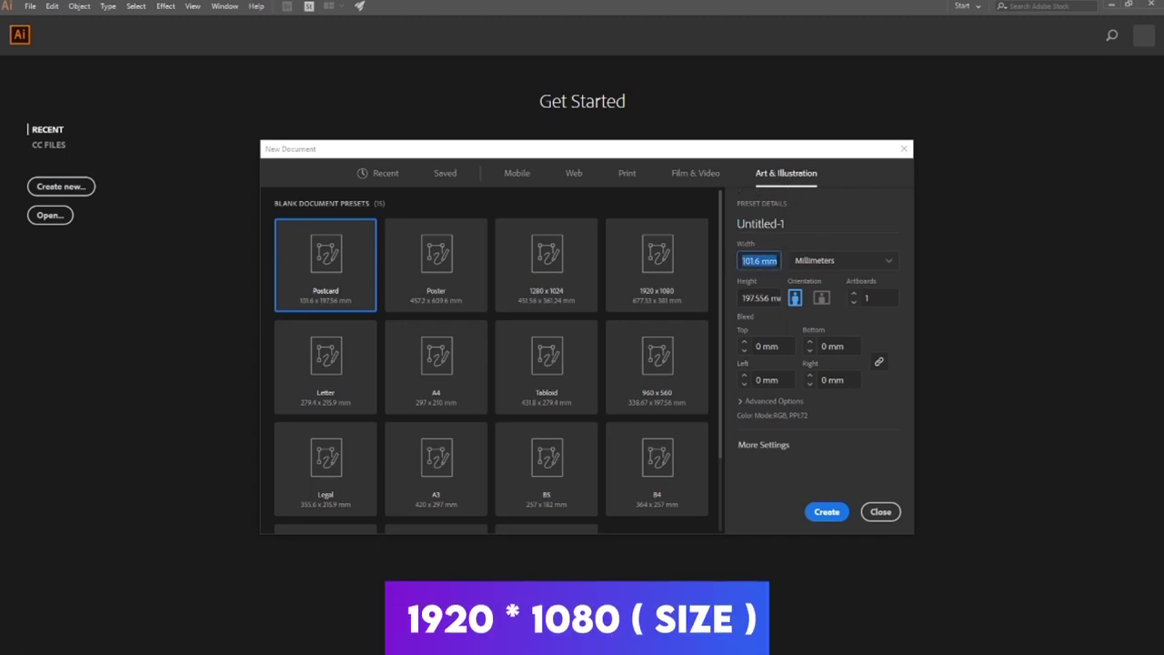
type("1920")
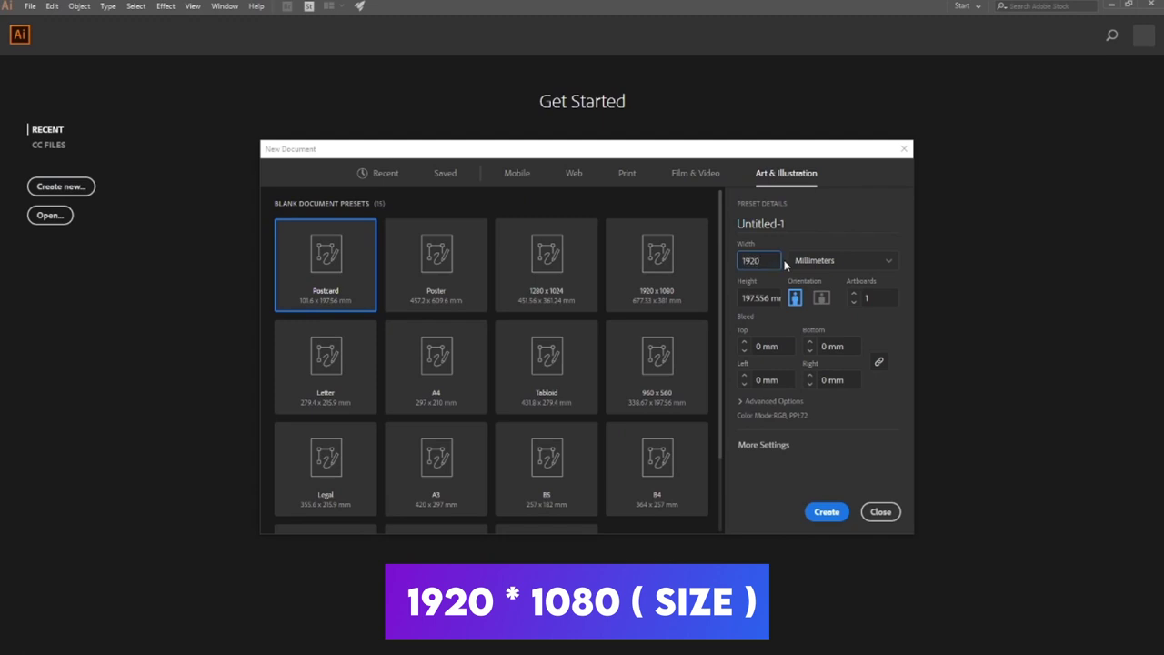
key("Tab")
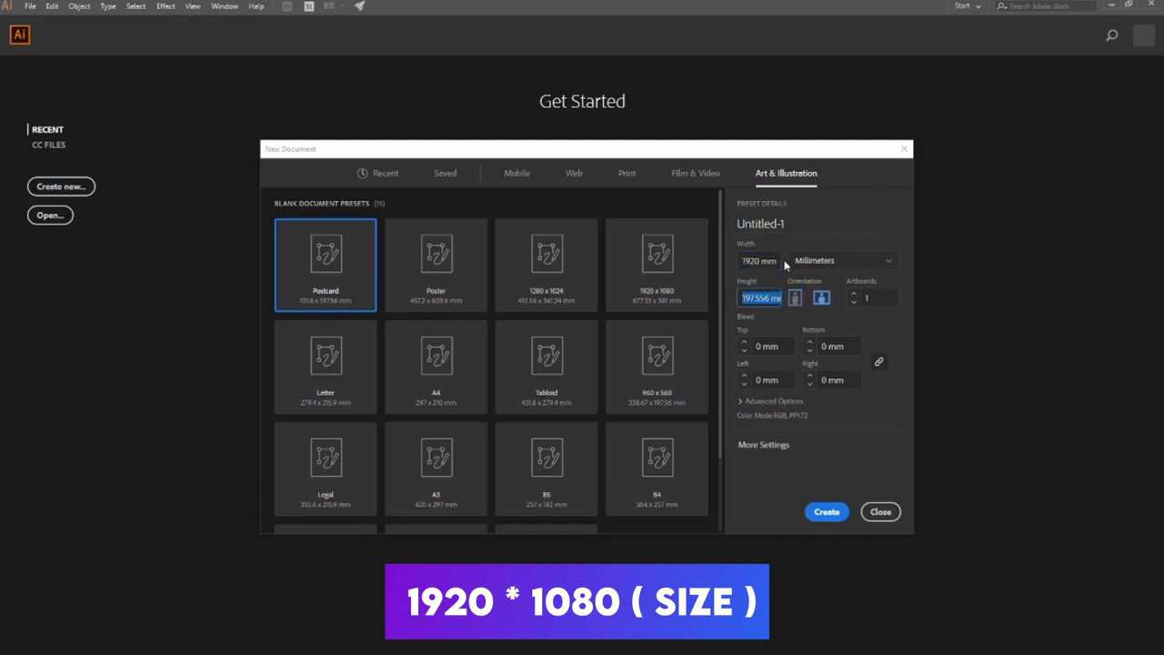
type("1080")
Name the new document thumbnail, create it and dismiss the welcome tour.
left_click(787, 222)
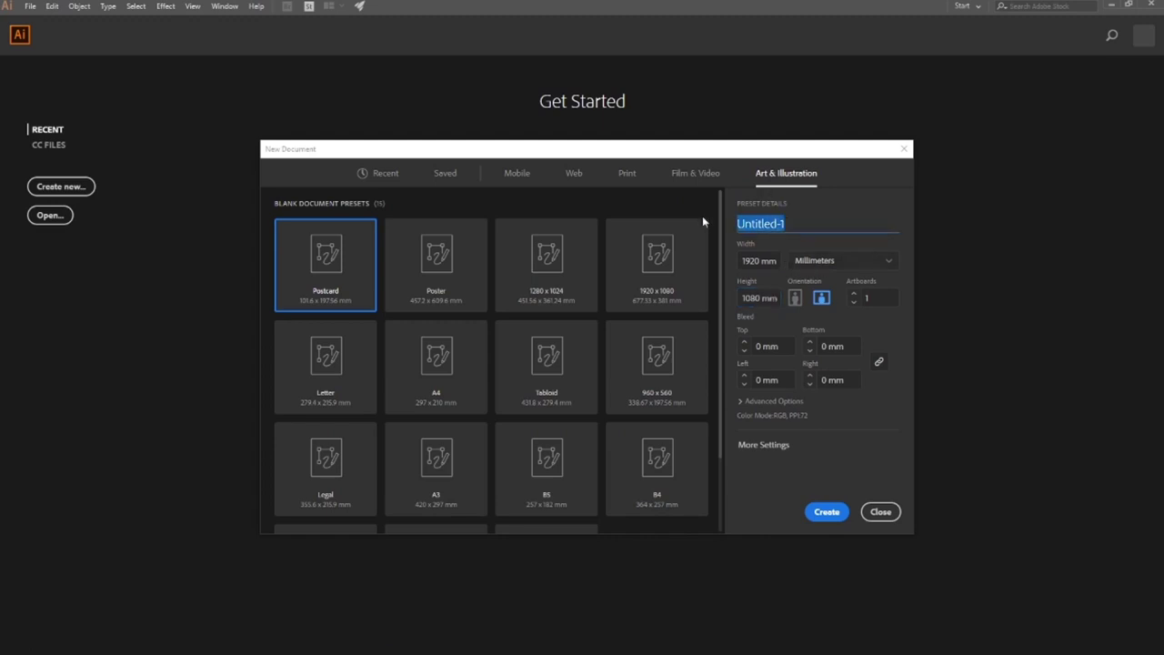
type("thu")
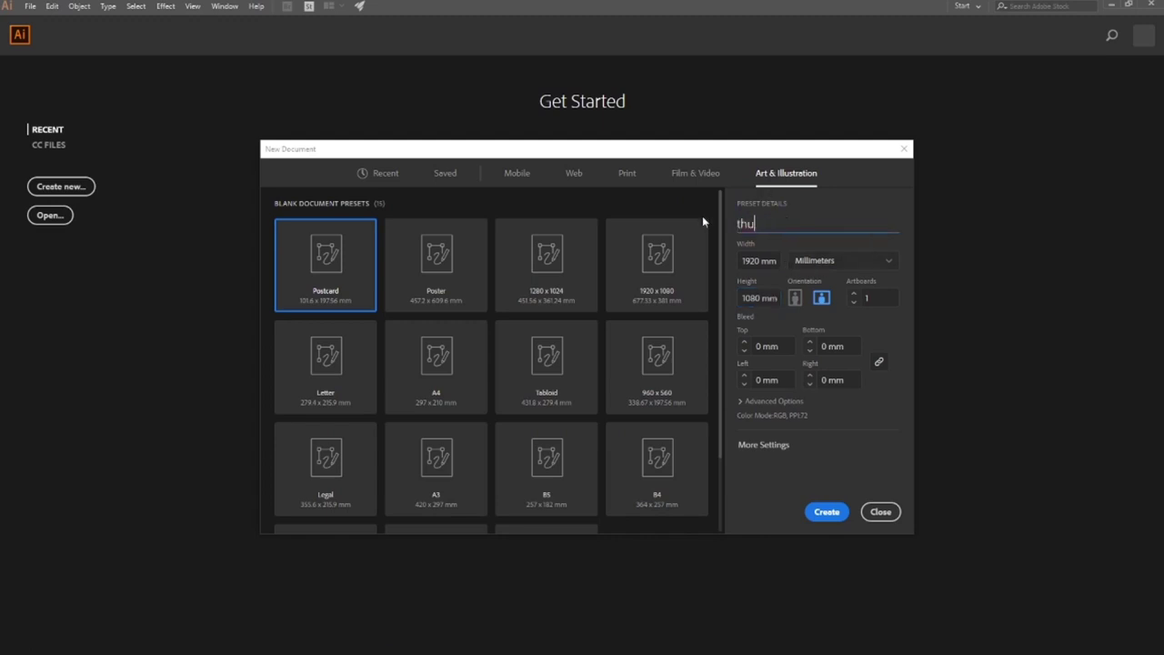
type("mbnail")
key("Return")
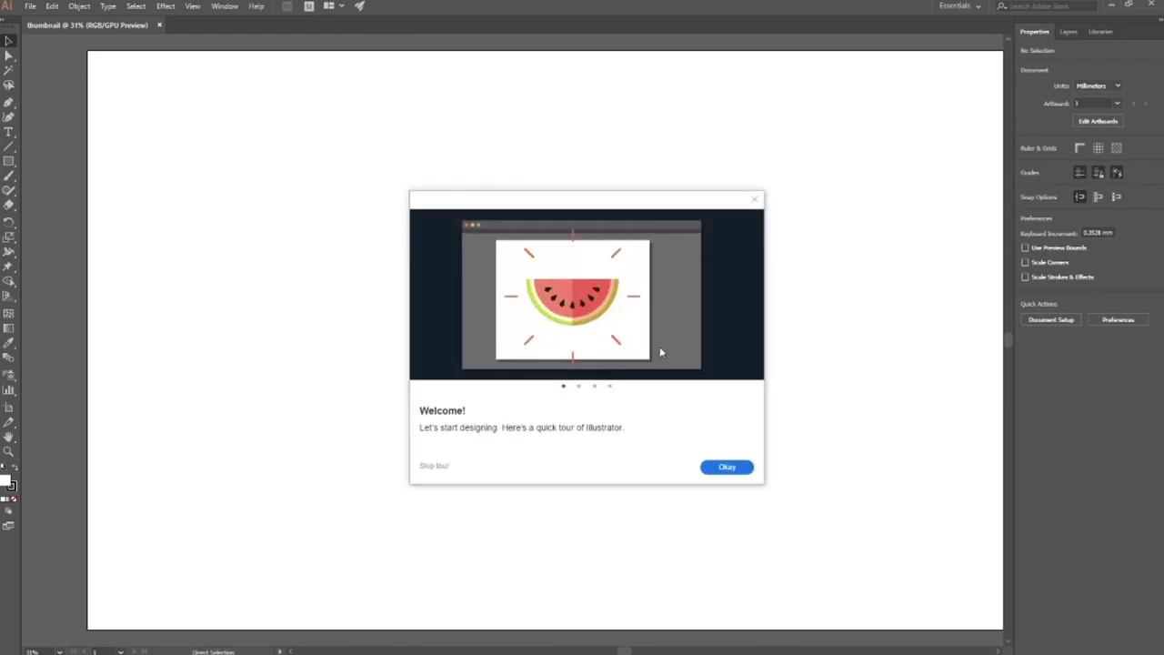
left_click(741, 467)
Draw a rectangle covering the whole artboard, 1920 by 1080 mm.
key("ctrl+minus")
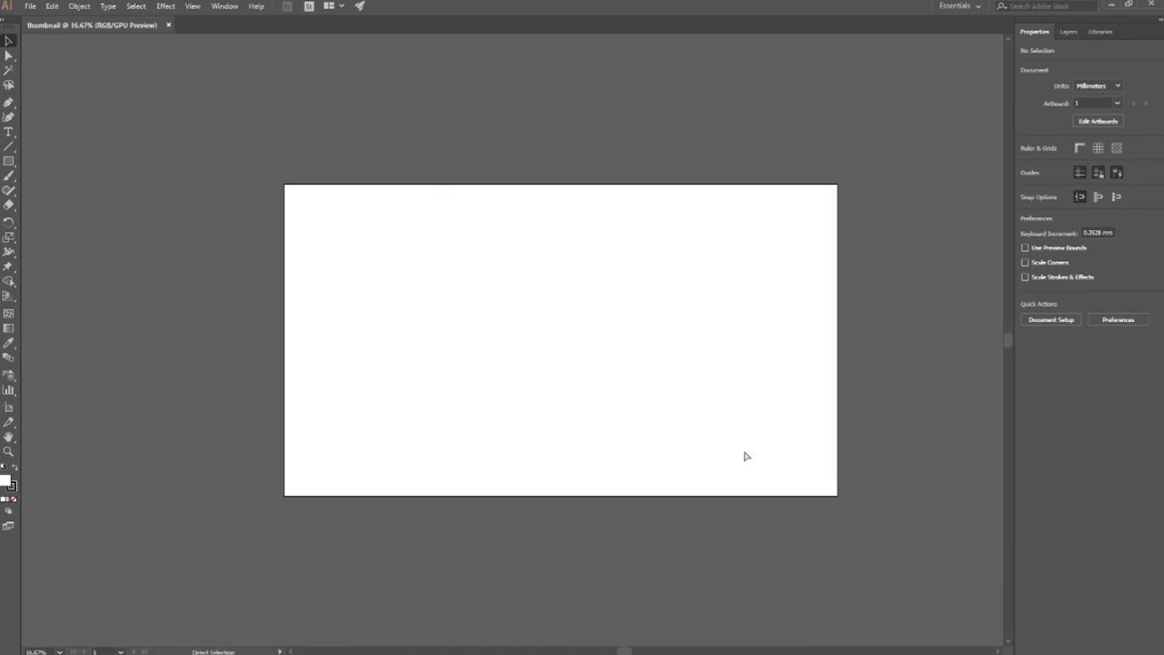
scroll(779, 535, "up", 5)
scroll(790, 546, "down", 1)
left_click_drag(1012, 251, 1012, 344)
left_click_drag(614, 646, 634, 651)
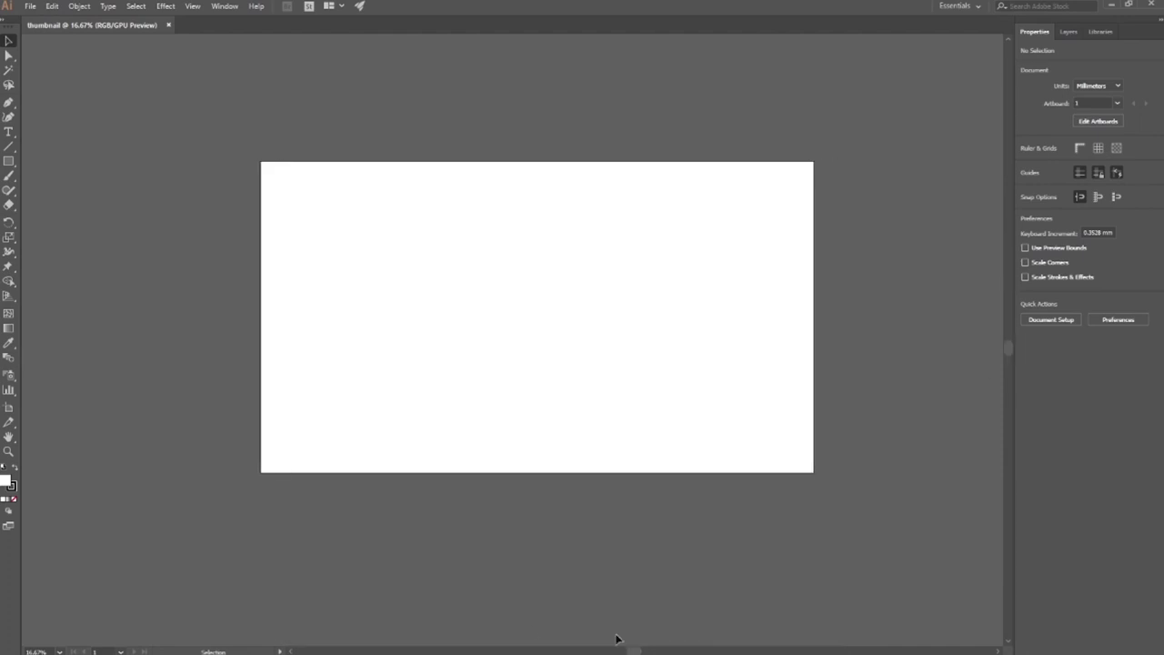
left_click(9, 161)
left_click_drag(261, 161, 812, 471)
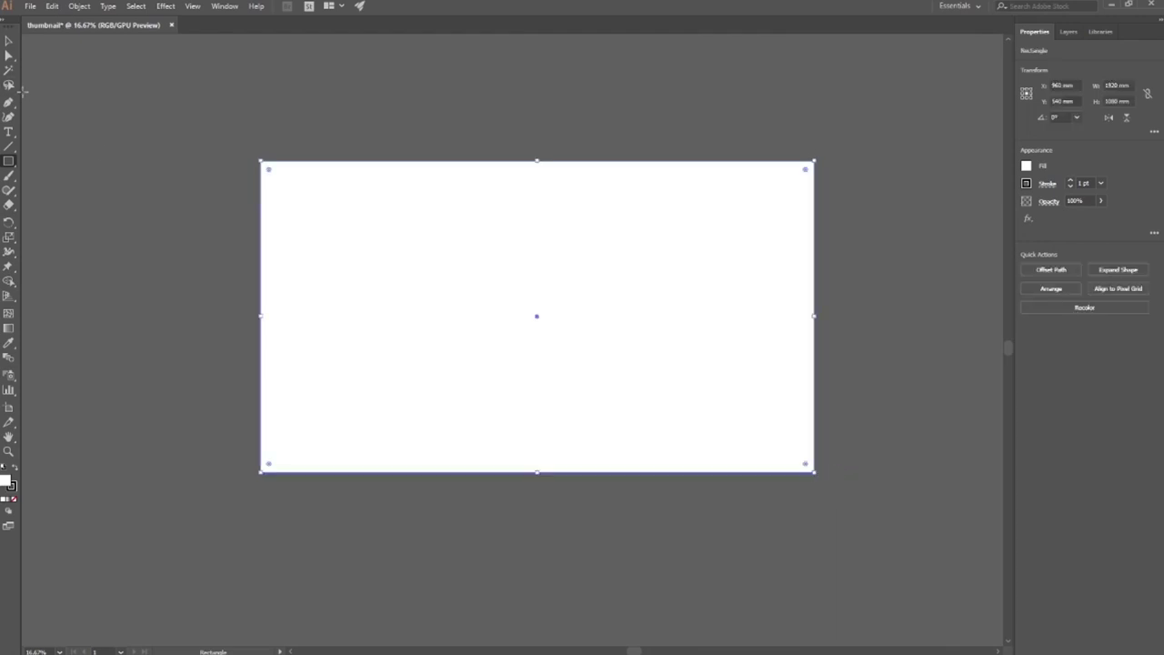
Deselect the rectangle with the Selection tool and switch to the Automation workspace.
left_click(8, 55)
left_click(8, 41)
left_click(144, 99)
left_click(452, 252)
left_click(339, 7)
left_click(283, 46)
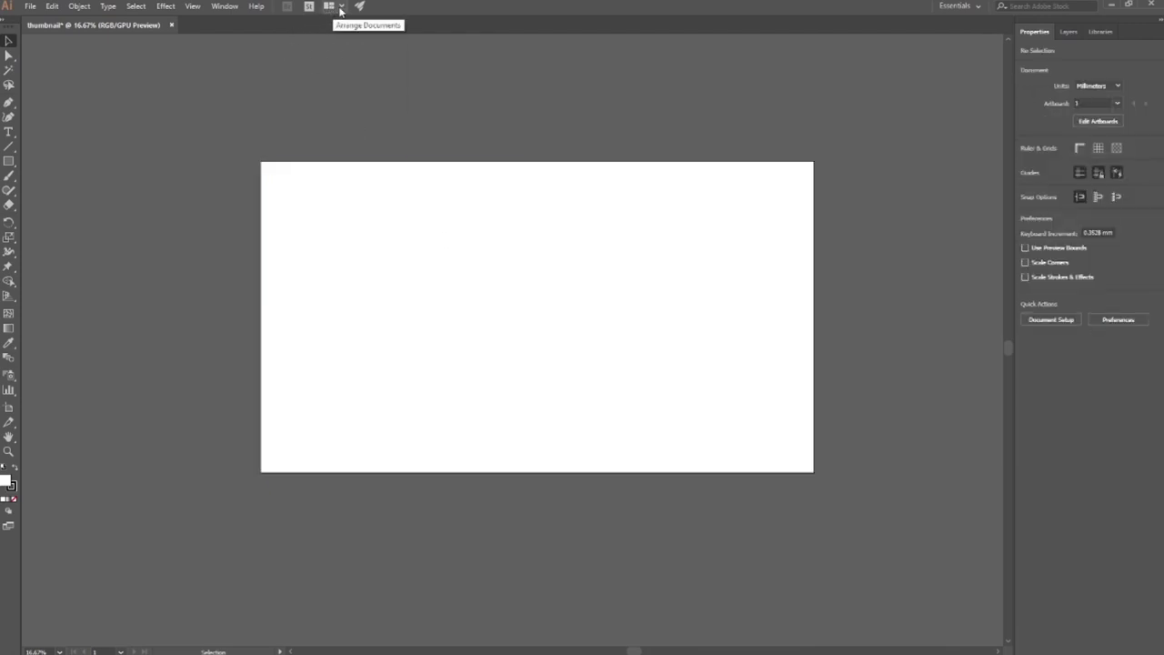
key("ctrl+a")
left_click(424, 91)
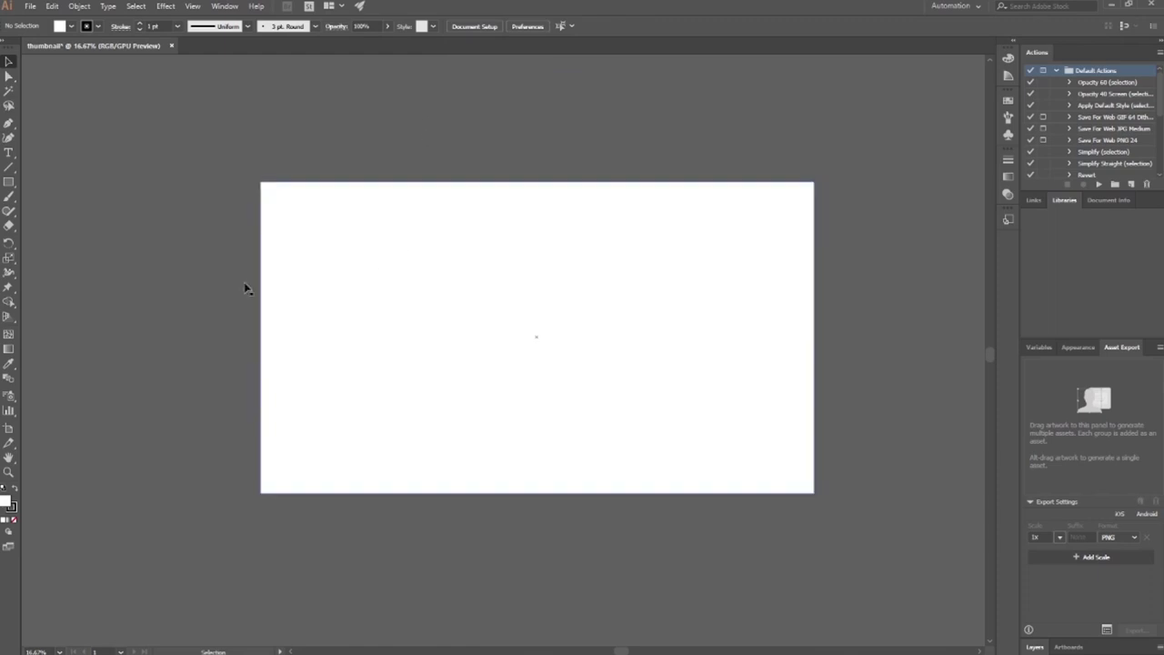
Select the rectangle, then float the Layers panel beside the artboard and make it taller.
left_click(215, 7)
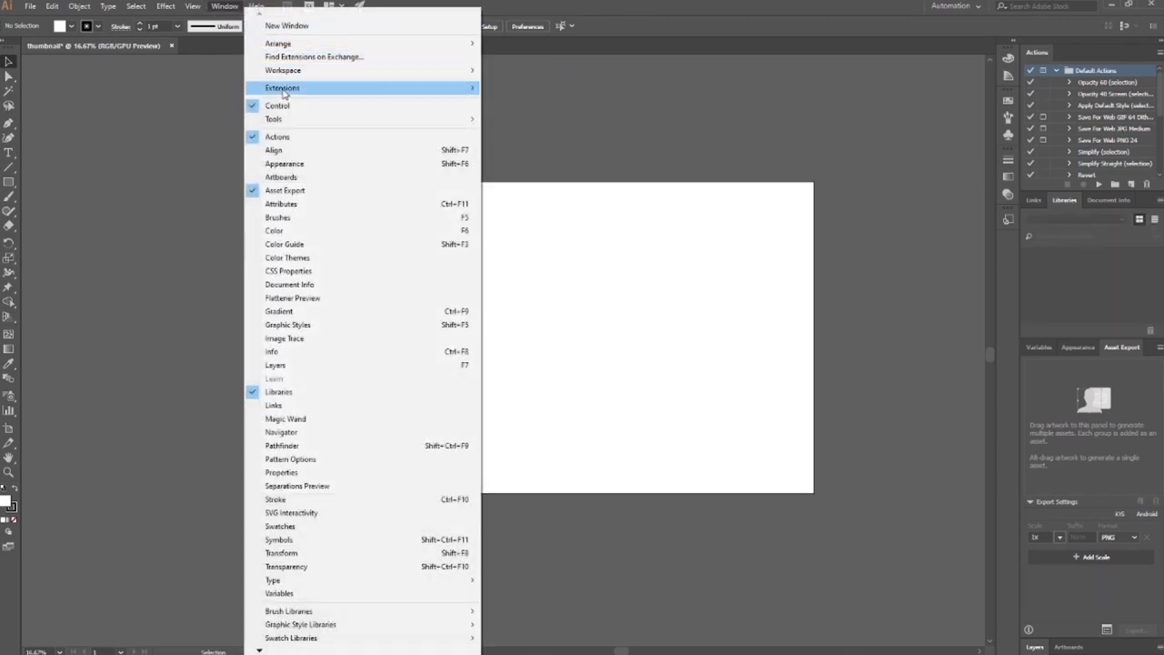
left_click(454, 251)
left_click(456, 254)
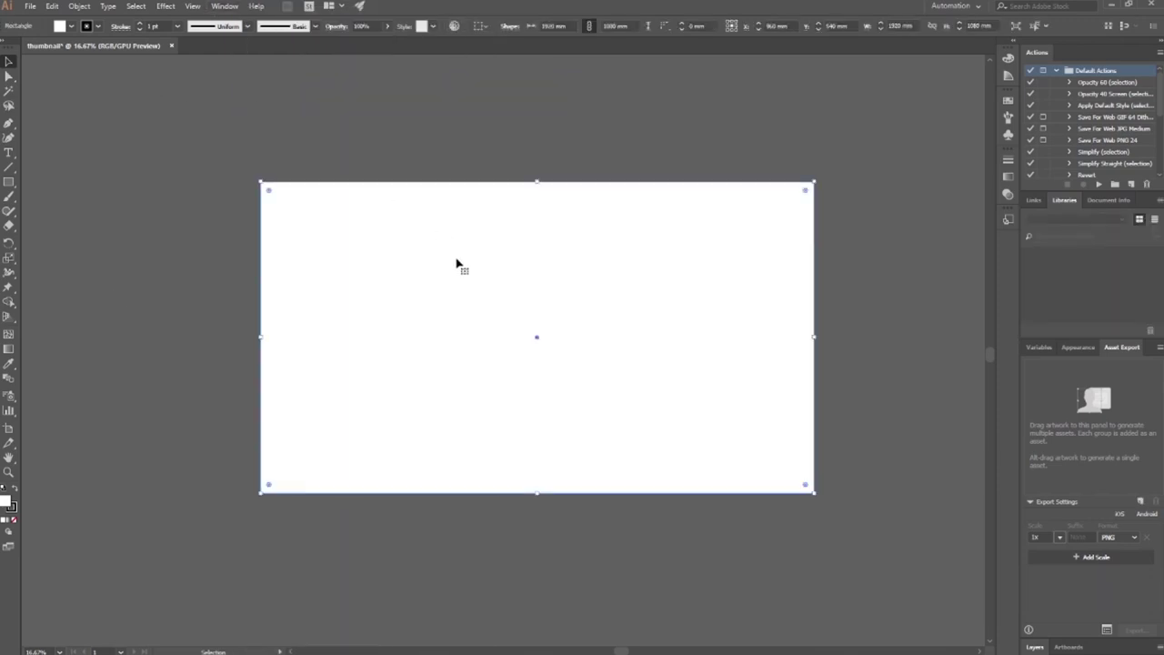
left_click(217, 6)
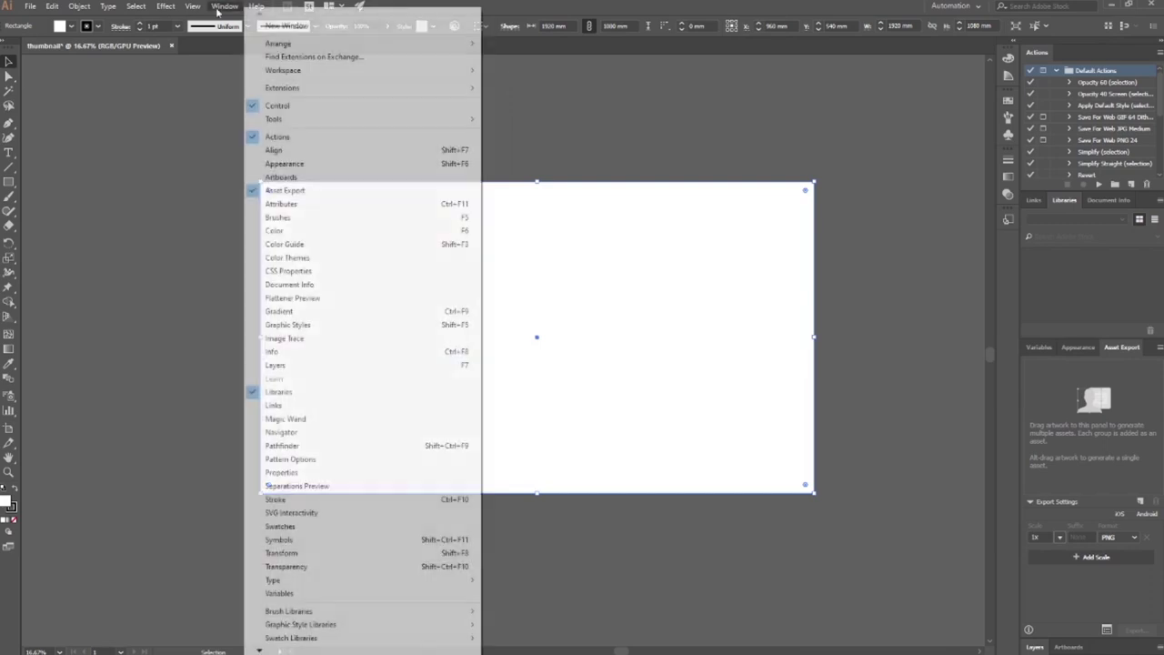
left_click(319, 258)
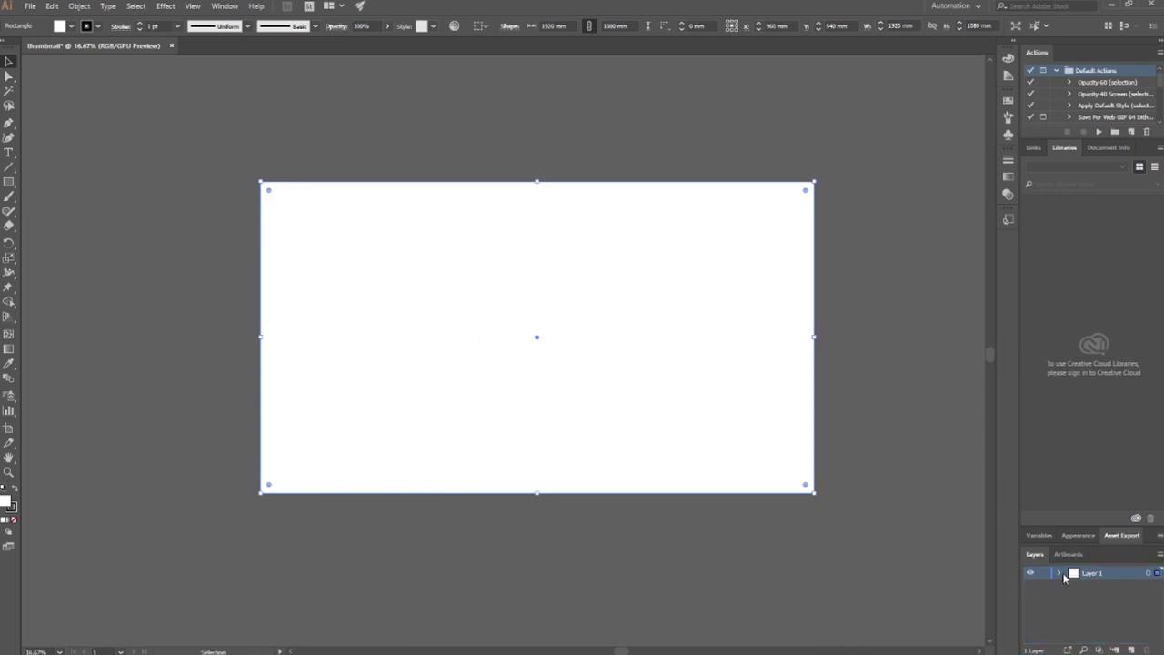
left_click_drag(1050, 554, 859, 181)
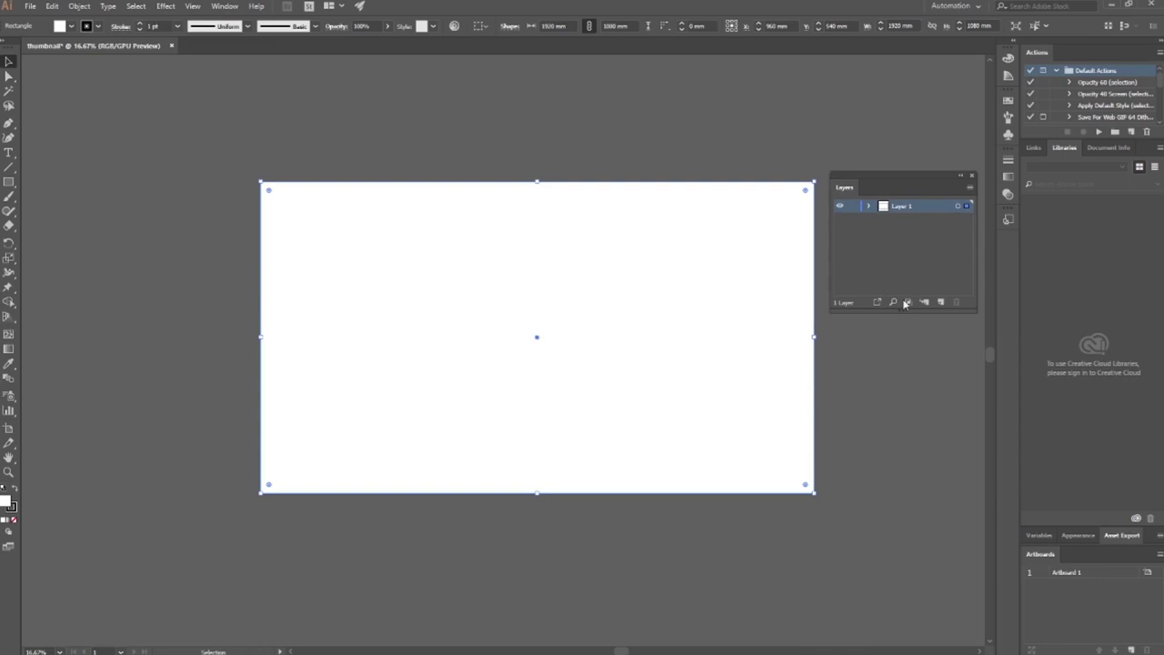
left_click_drag(909, 311, 909, 553)
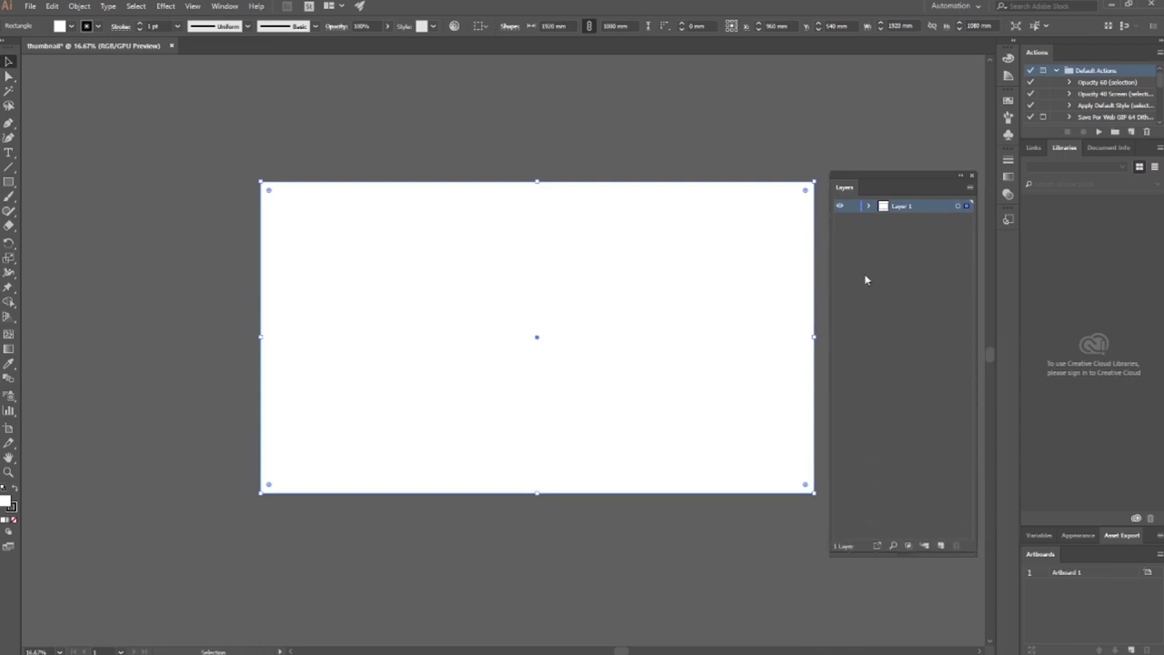
Expand Layer 1 and rename the rectangle's entry as background.
left_click(868, 207)
left_click(921, 221)
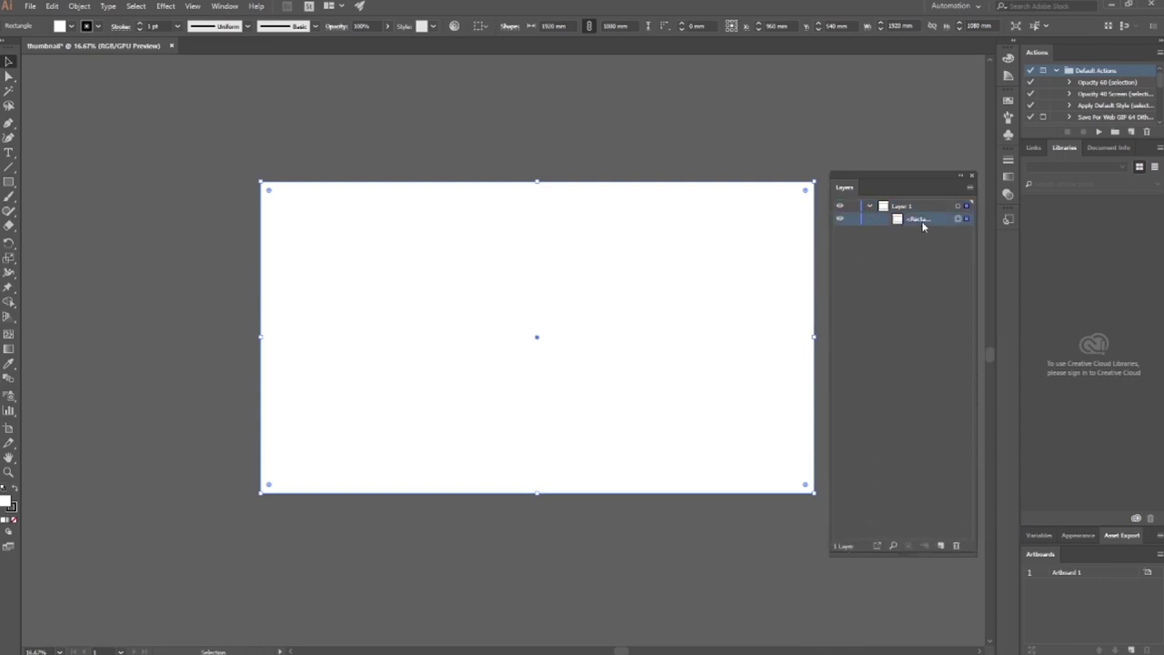
double_click(921, 221)
type("back")
key("Return")
left_click(903, 287)
Try a green fill on the background rectangle, then fill it with red and clear the selection.
left_click(914, 222)
left_click(70, 27)
left_click(64, 47)
left_click(46, 56)
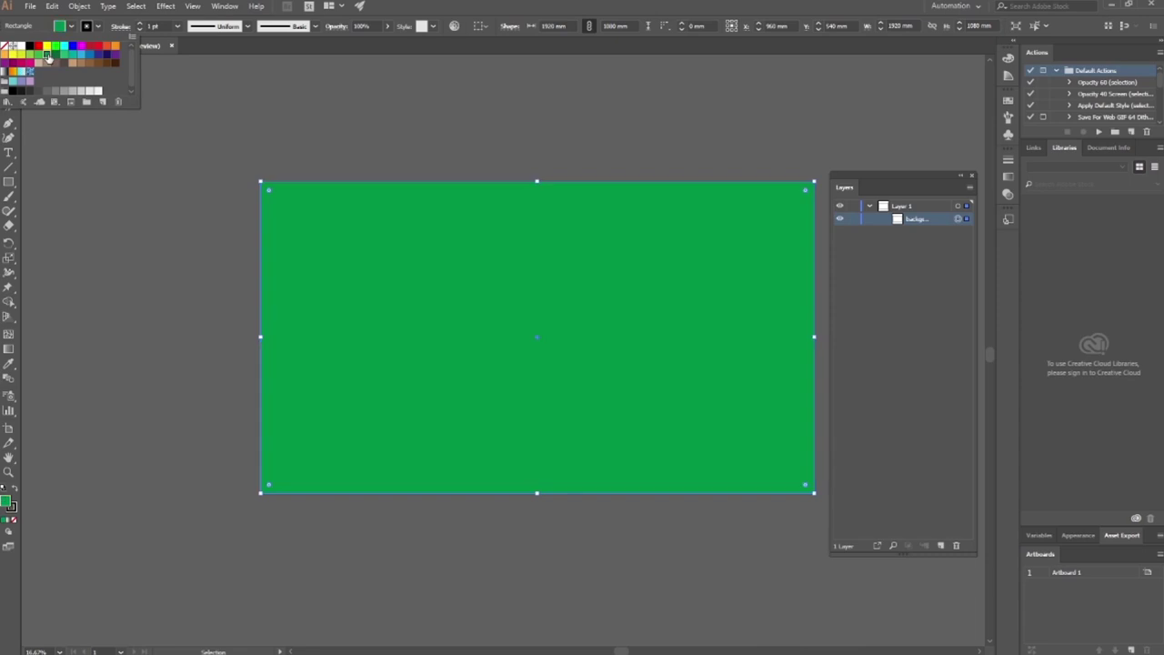
left_click(37, 46)
left_click(236, 124)
key("ctrl+shift+a")
Fill the background rectangle with a white-to-black linear gradient running diagonally from its upper-right area past the lower-left corner, then deselect it.
left_click(551, 354)
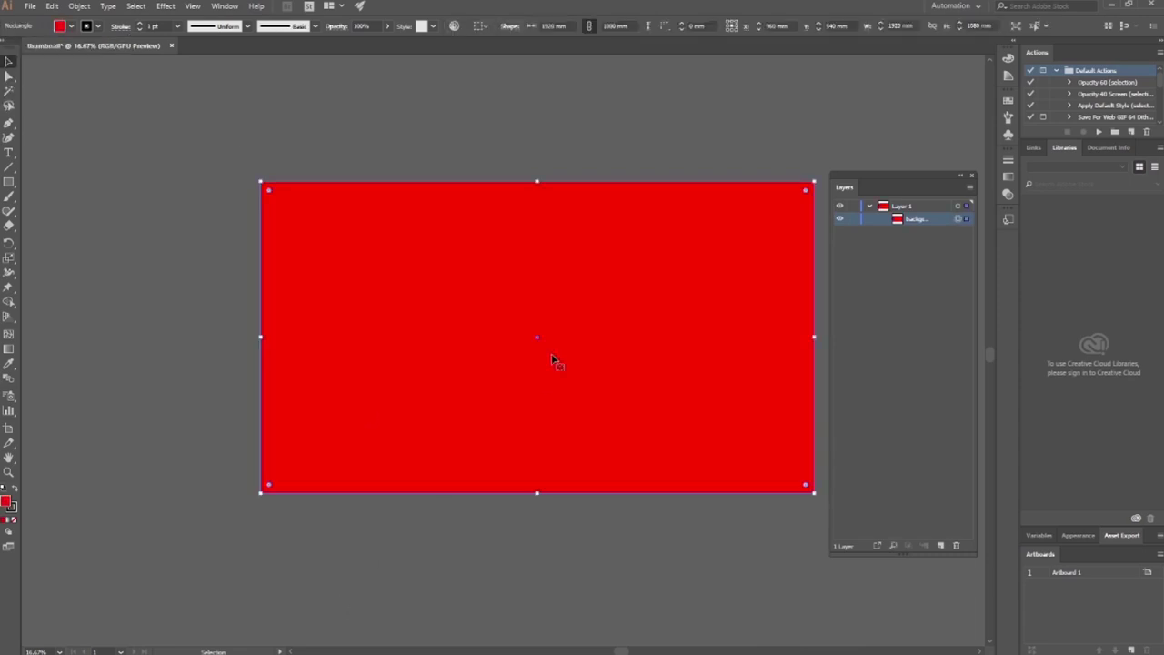
left_click(9, 350)
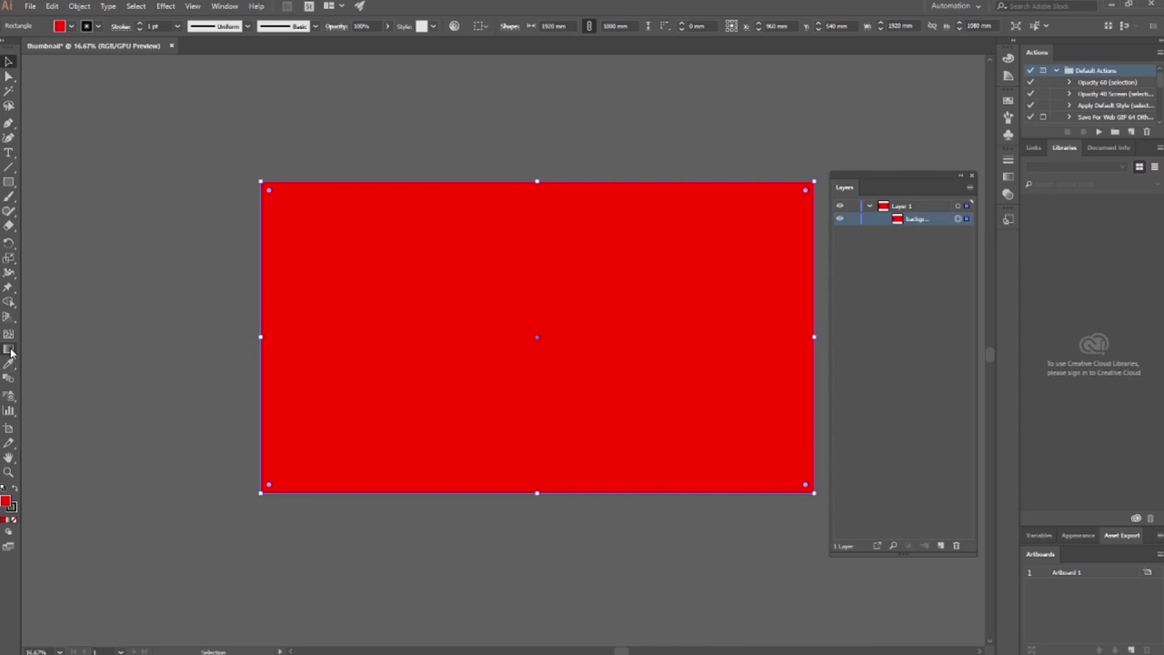
double_click(10, 350)
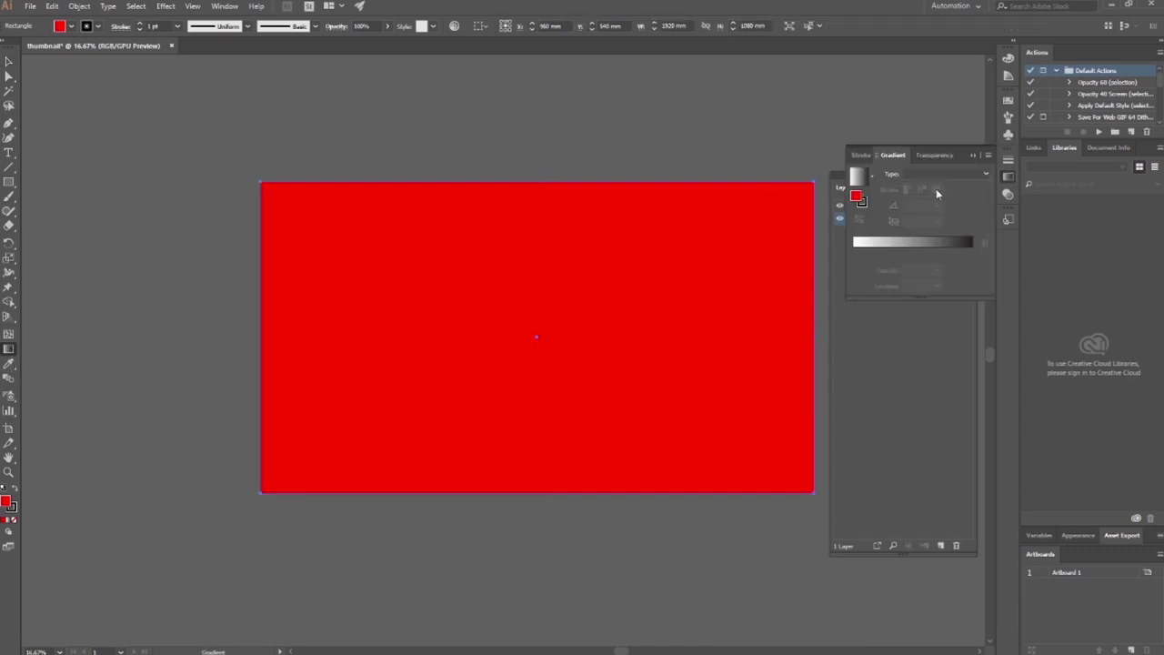
left_click(857, 176)
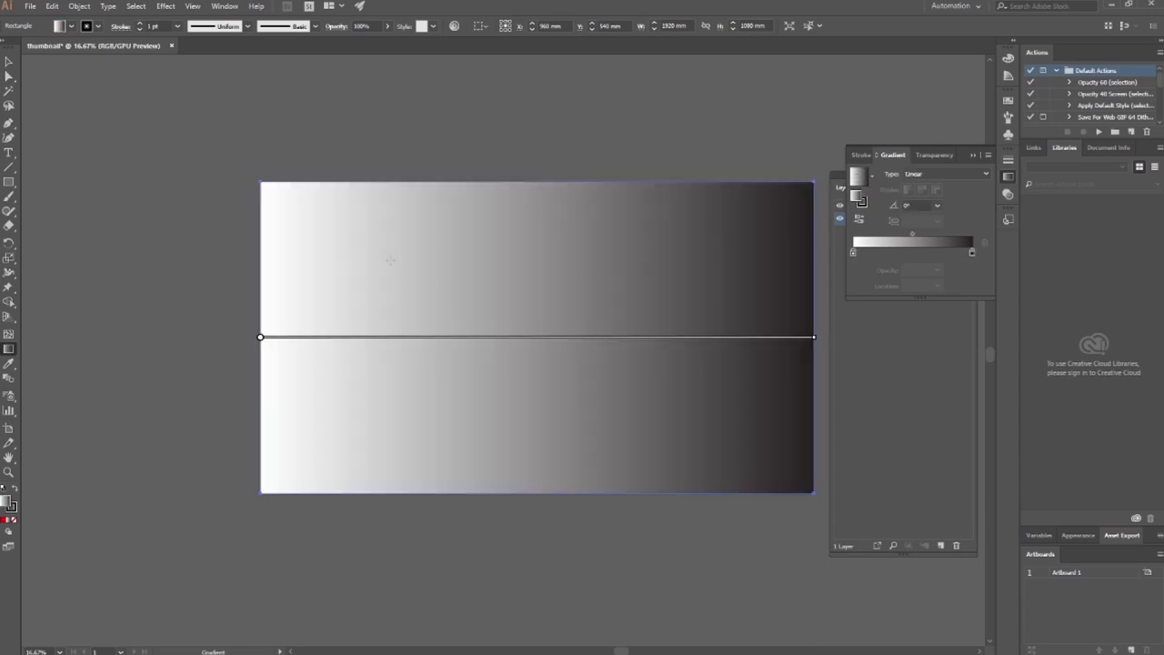
left_click_drag(264, 183, 816, 496)
left_click_drag(784, 182, 229, 528)
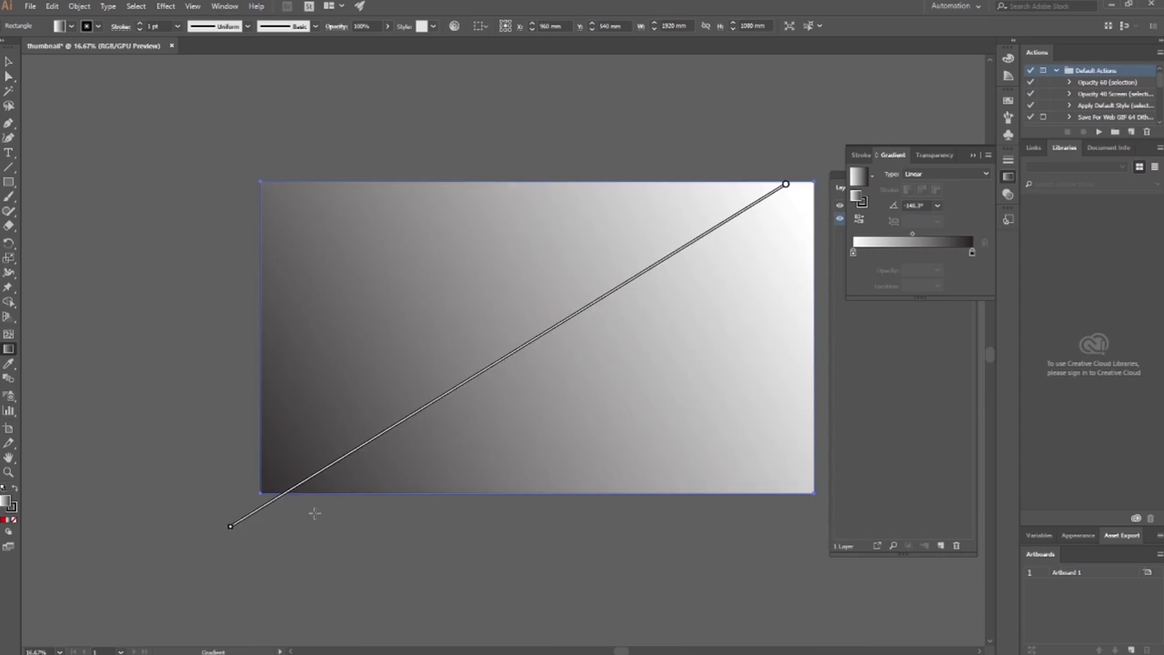
left_click(9, 61)
left_click(543, 158)
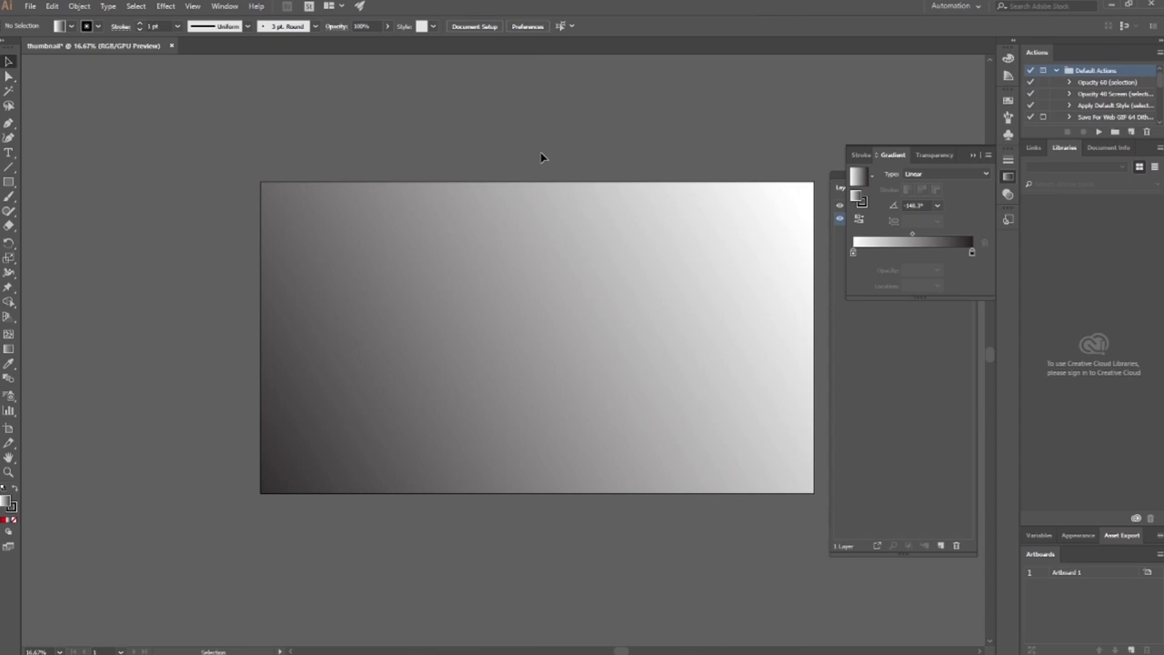
Select the background rectangle, look at the swatch and slider colour options of the gradient's white stop and close them.
left_click(596, 329)
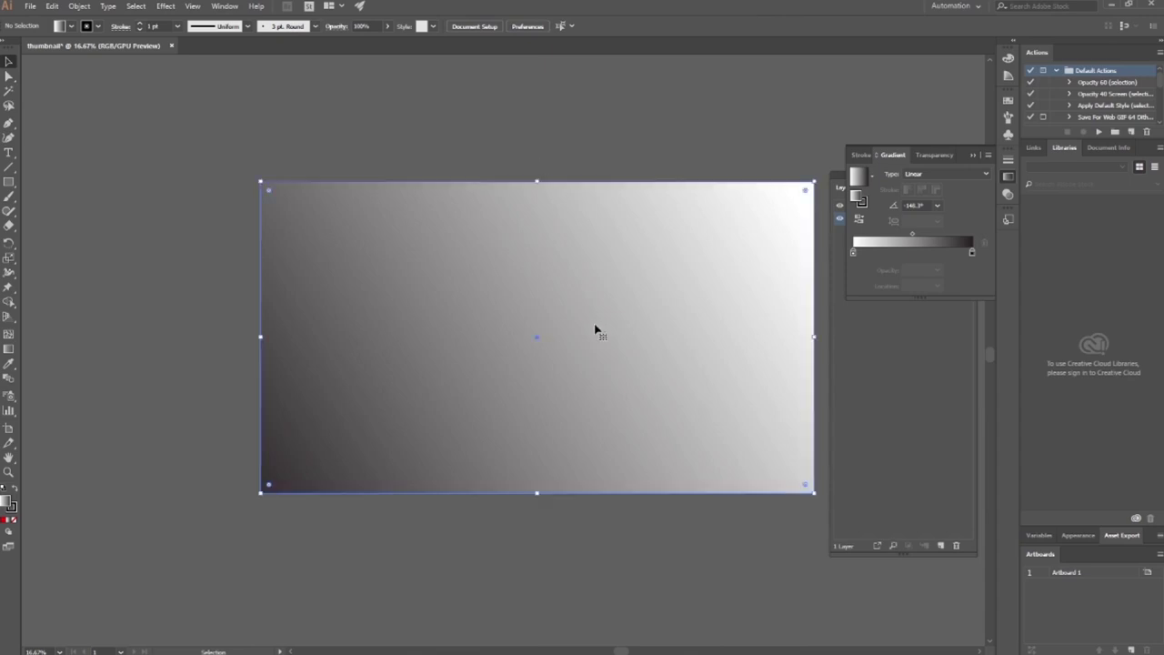
double_click(854, 255)
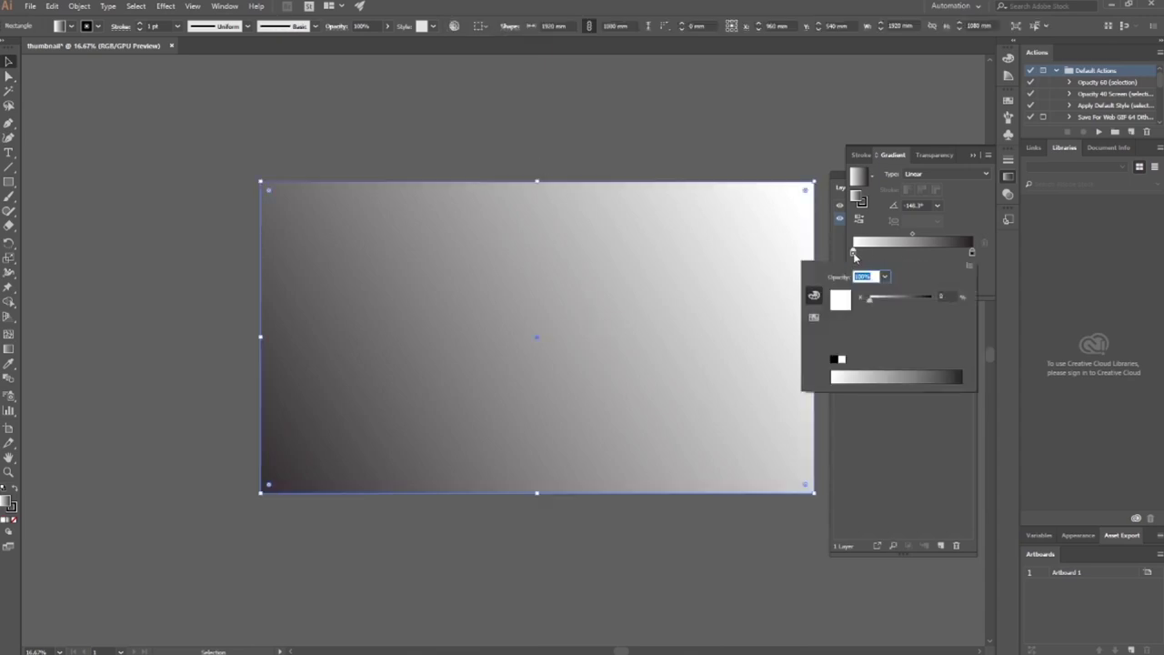
left_click(814, 316)
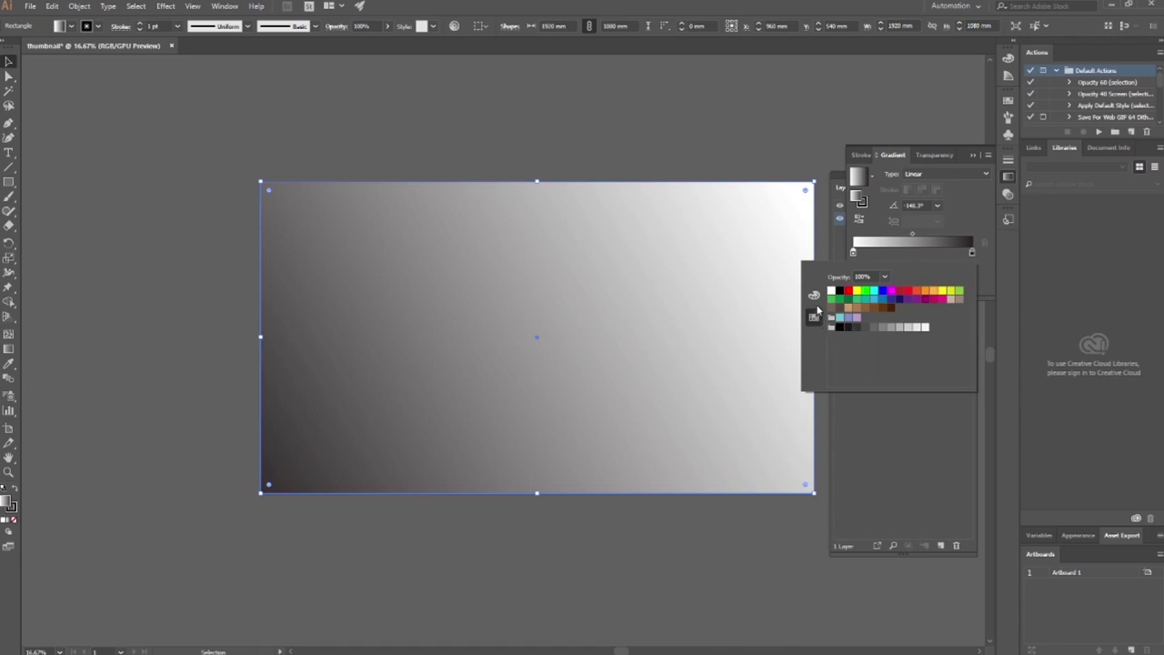
left_click(814, 296)
left_click(771, 124)
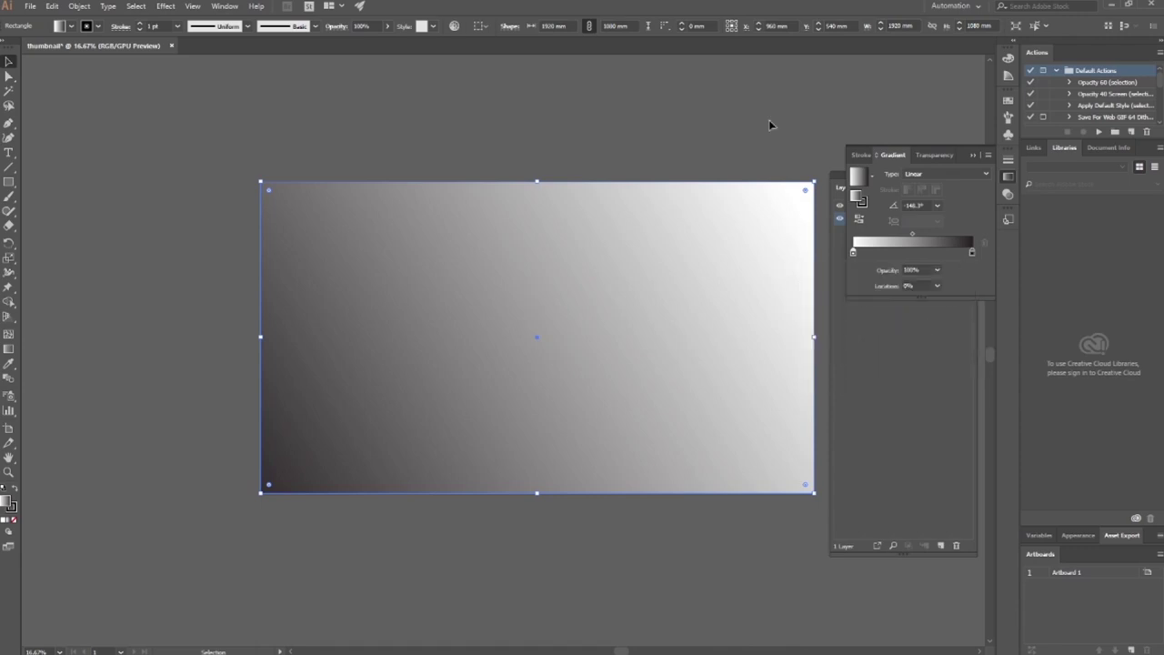
Recolour the background gradient with swatches, making its white stop magenta and its black stop blue.
double_click(853, 254)
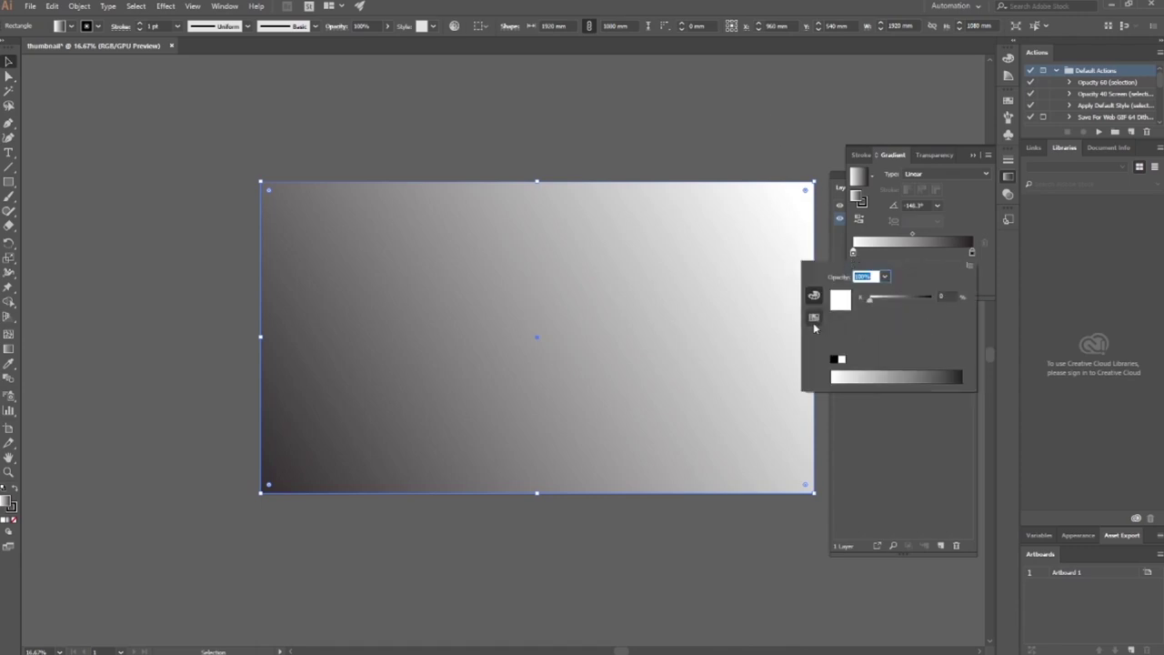
left_click(814, 319)
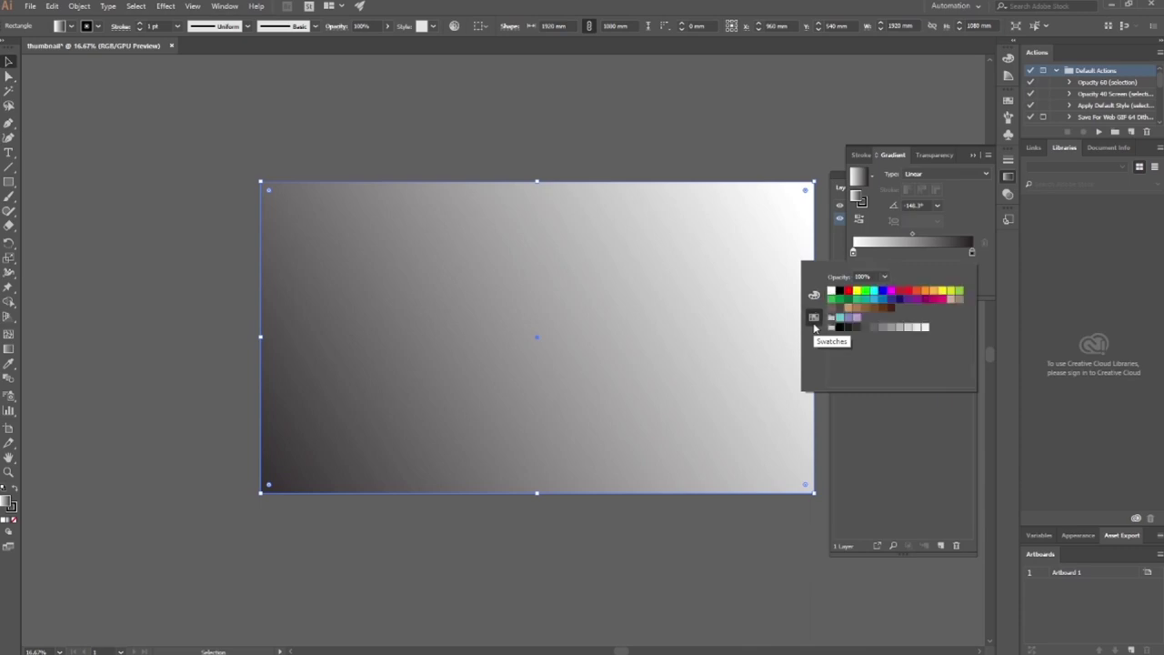
left_click(890, 291)
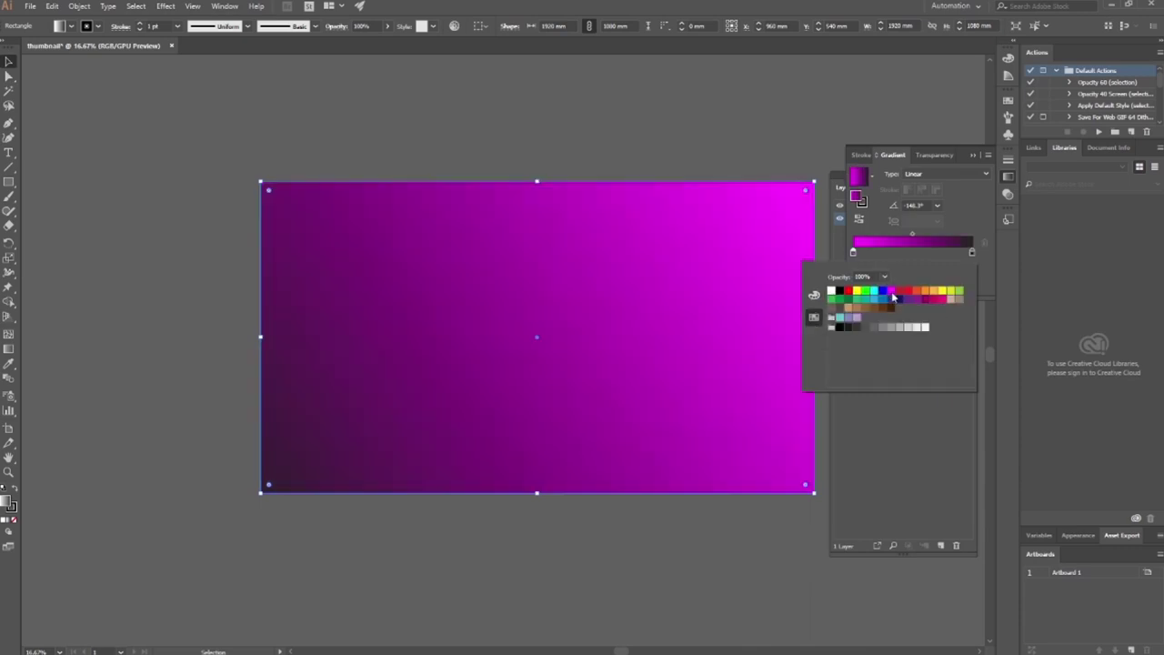
left_click(971, 253)
double_click(972, 253)
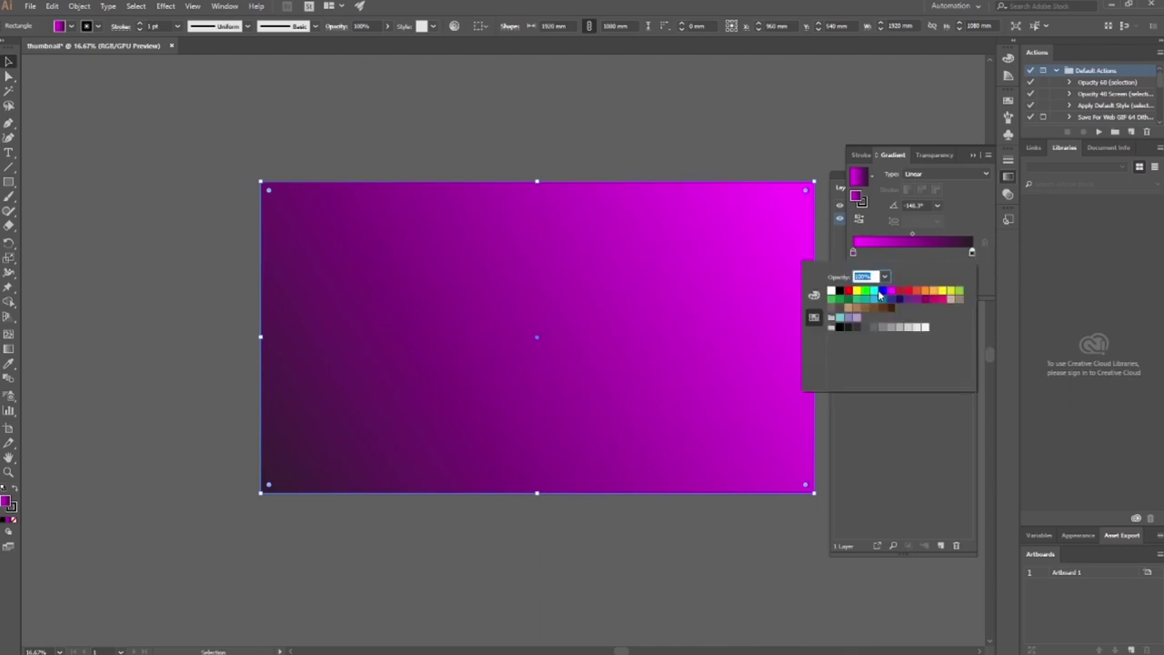
left_click(881, 292)
Adjust the gradient stops with the colour sliders, turning the magenta stop purple and the blue stop cyan.
left_click(971, 253)
double_click(971, 253)
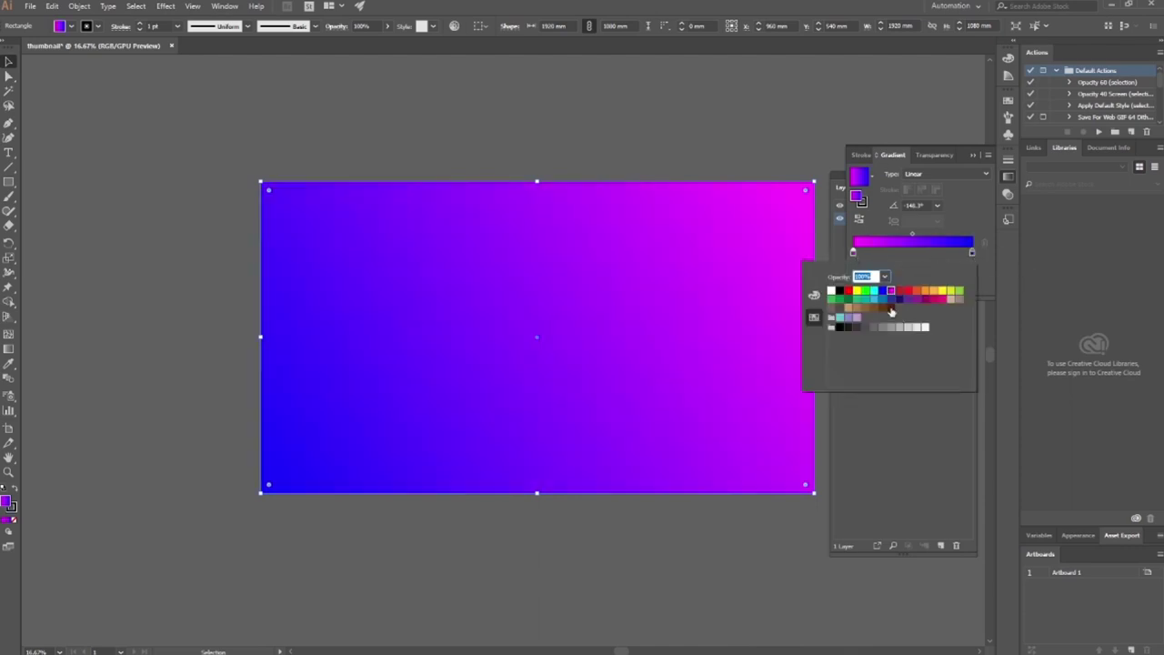
left_click(814, 295)
mouse_move(928, 298)
left_mouse_down()
mouse_move(910, 301)
mouse_move(909, 320)
mouse_move(922, 323)
left_mouse_up()
double_click(971, 252)
left_click(699, 537)
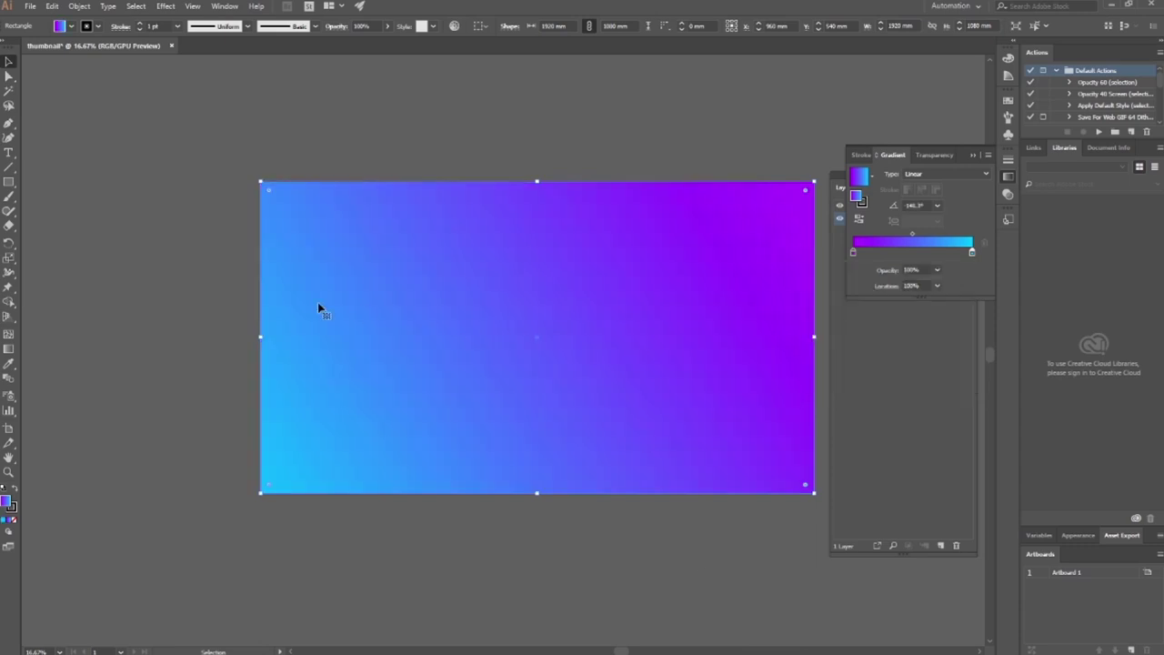
Redraw the gradient diagonally from the rectangle's upper-left corner to its lower-right corner, then deselect it and collapse the gradient settings.
left_click(11, 351)
left_click_drag(264, 185, 821, 498)
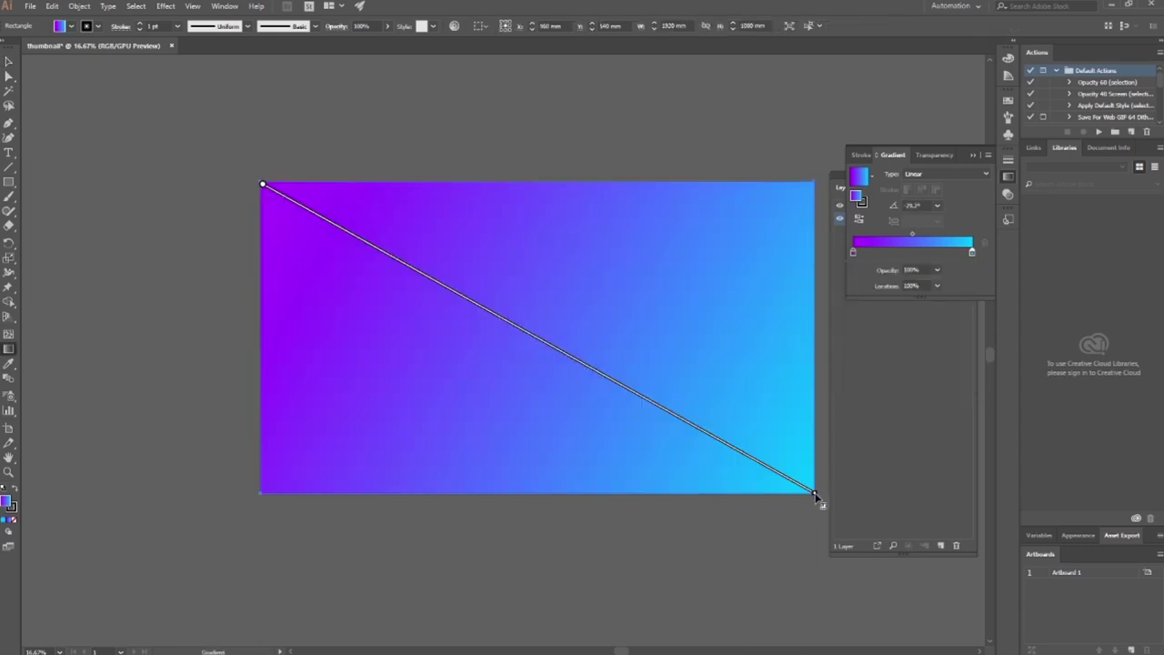
key("v")
left_click(523, 98)
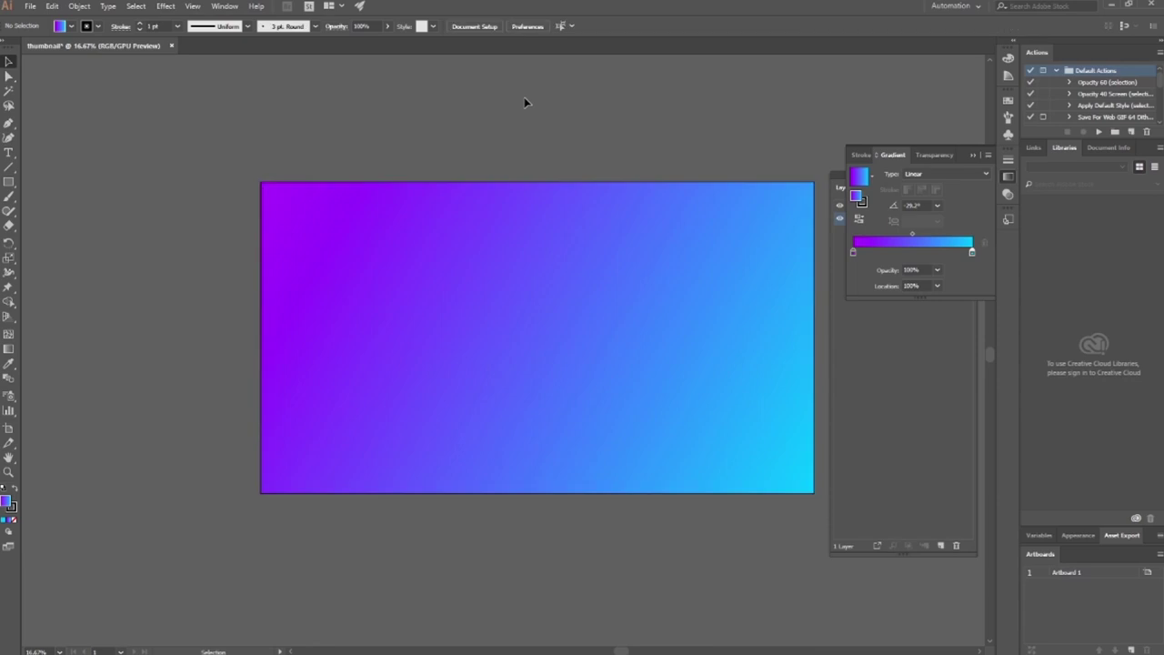
key("ctrl+minus")
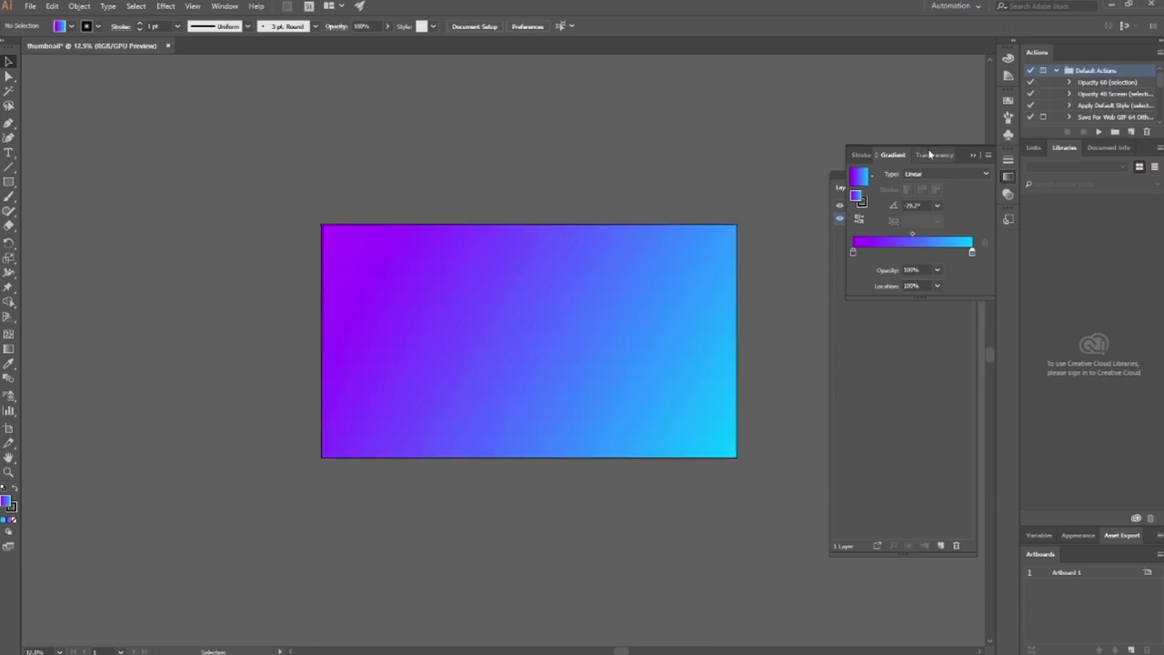
left_click(970, 154)
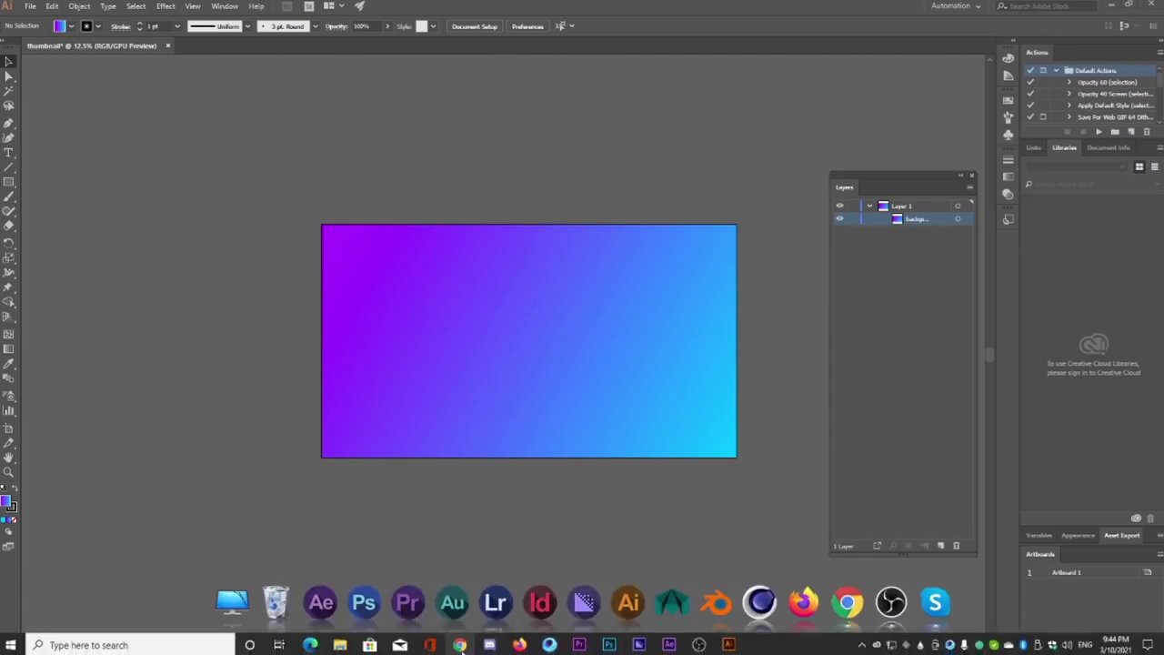
Switch to Chrome and search the web for an online background remover in a new tab.
left_click(848, 600)
left_click(460, 644)
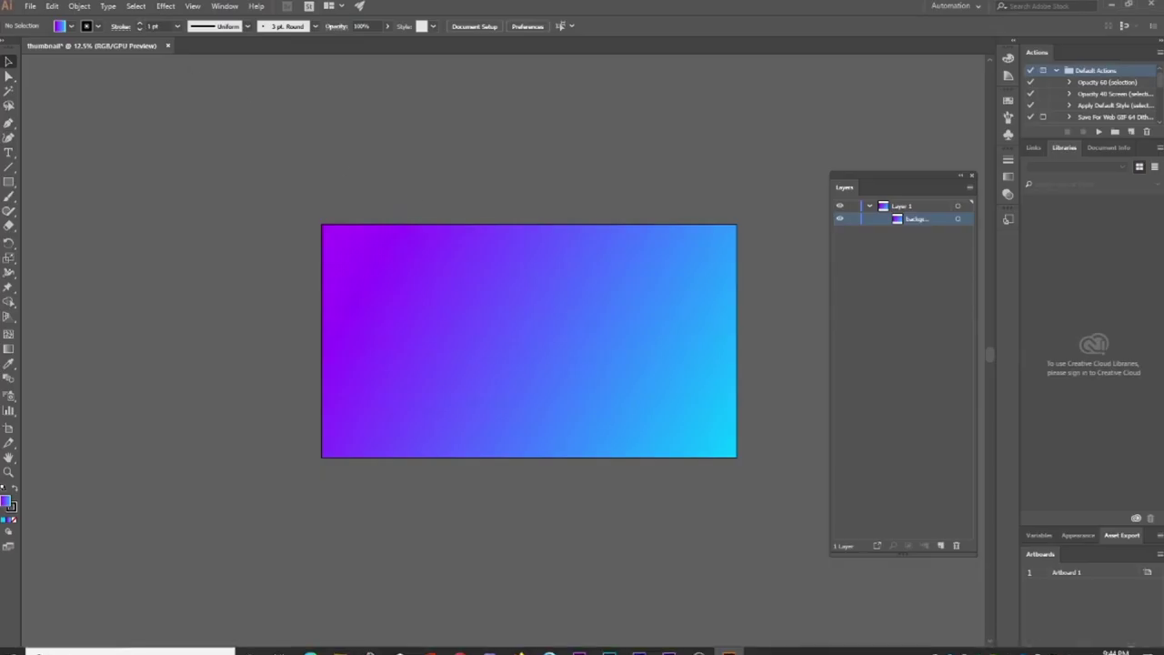
left_click(460, 645)
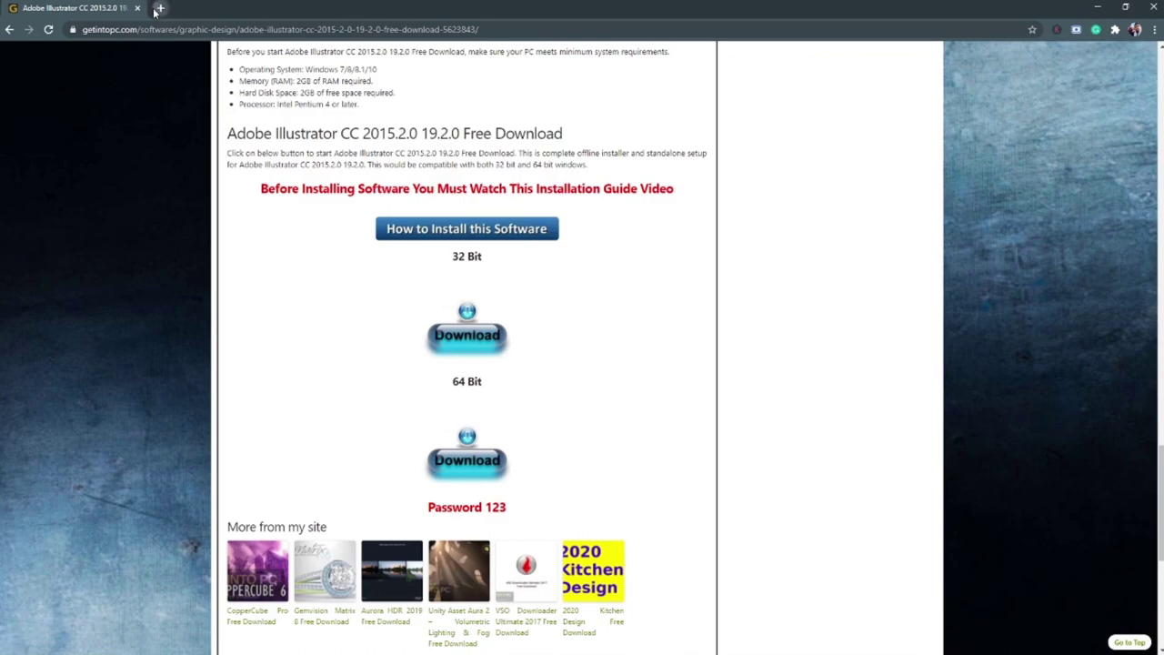
left_click(156, 11)
left_click(185, 27)
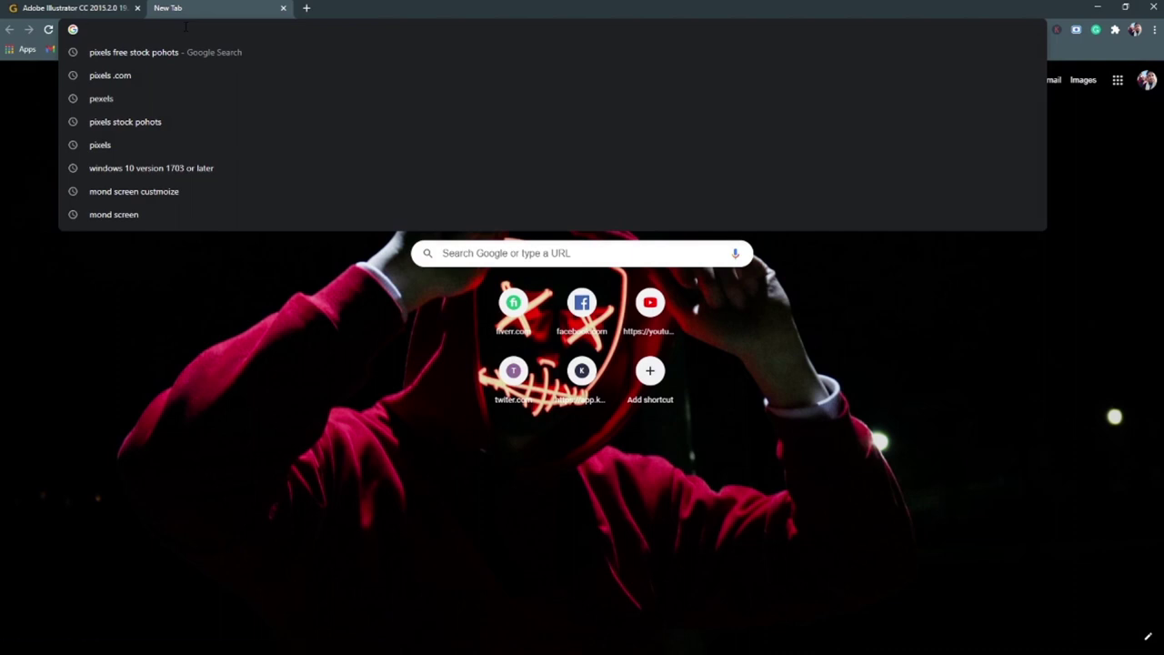
type("on")
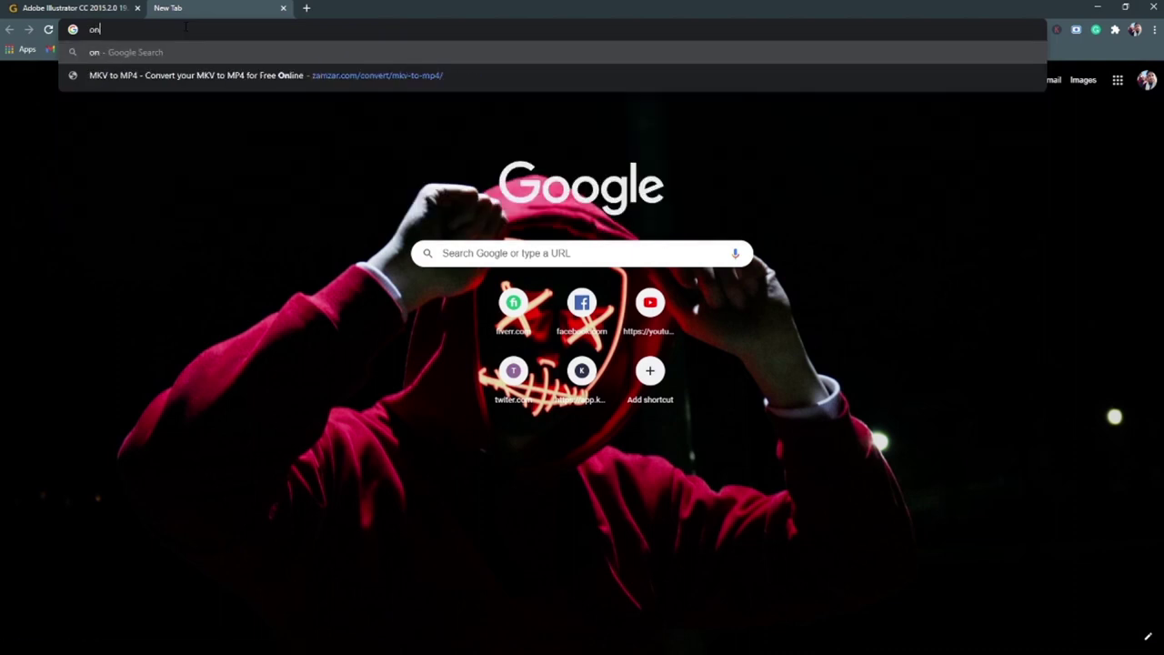
type("line ba")
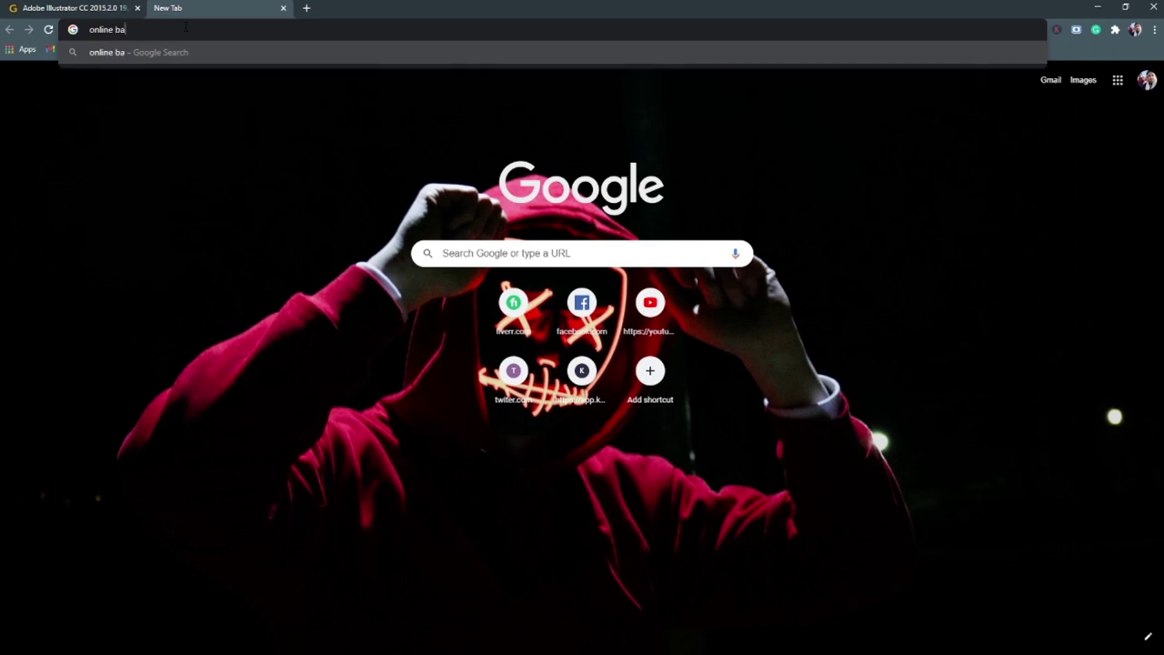
type("ckground remoivber")
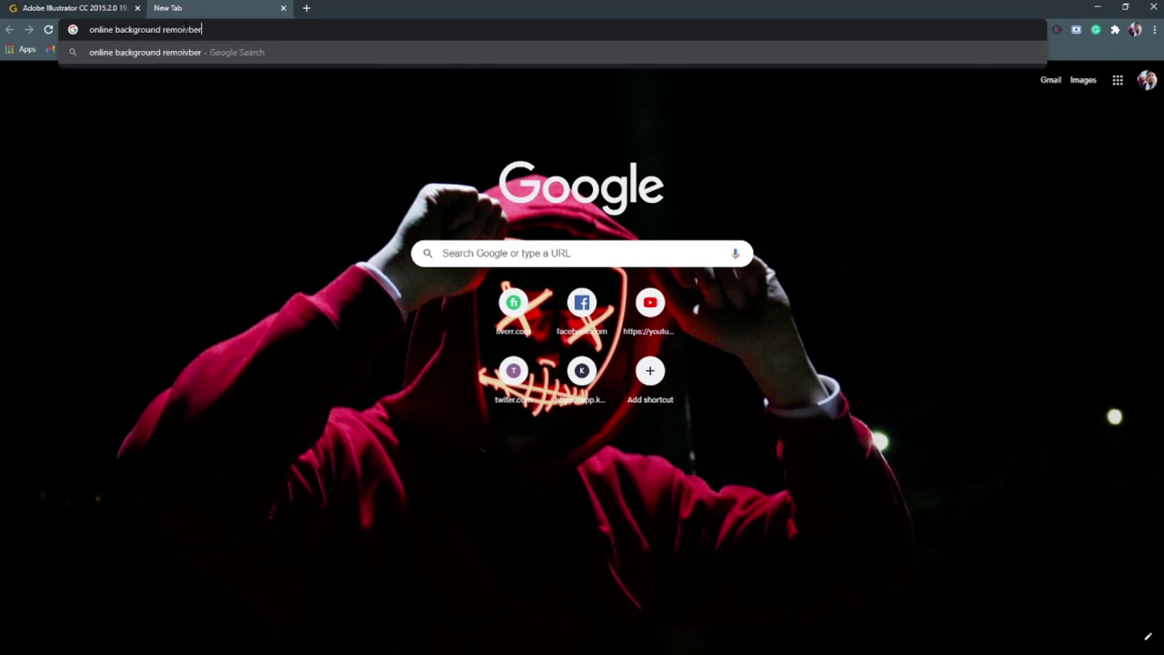
key("Return")
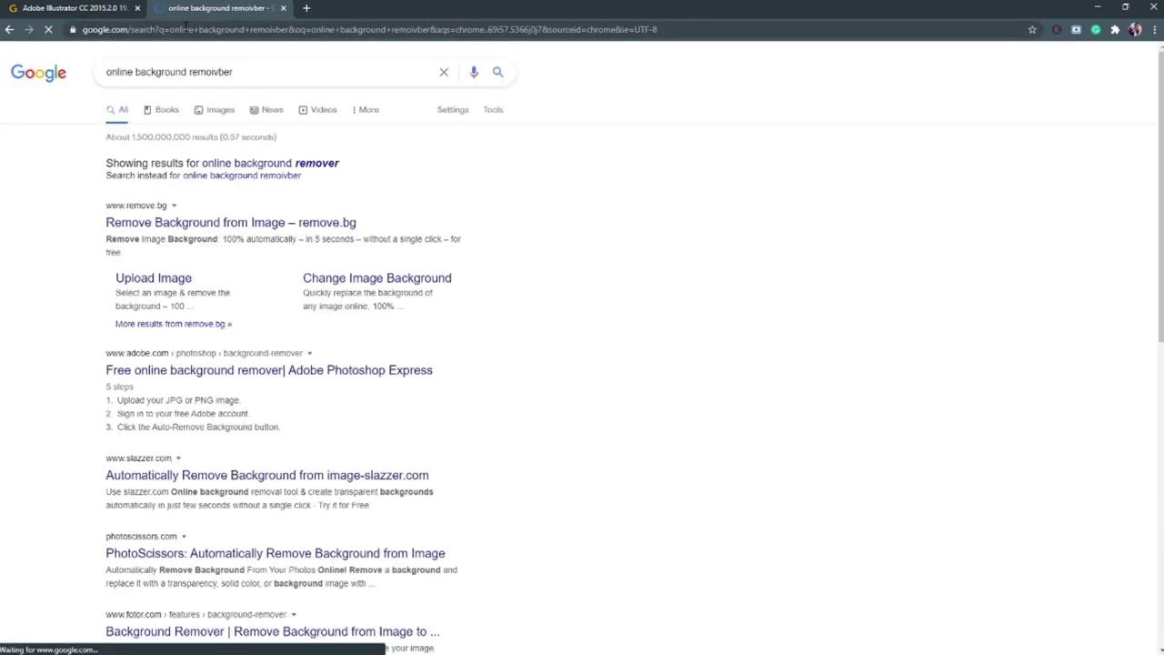
Open the remove.bg site from the search results and start an image upload.
left_click(278, 226)
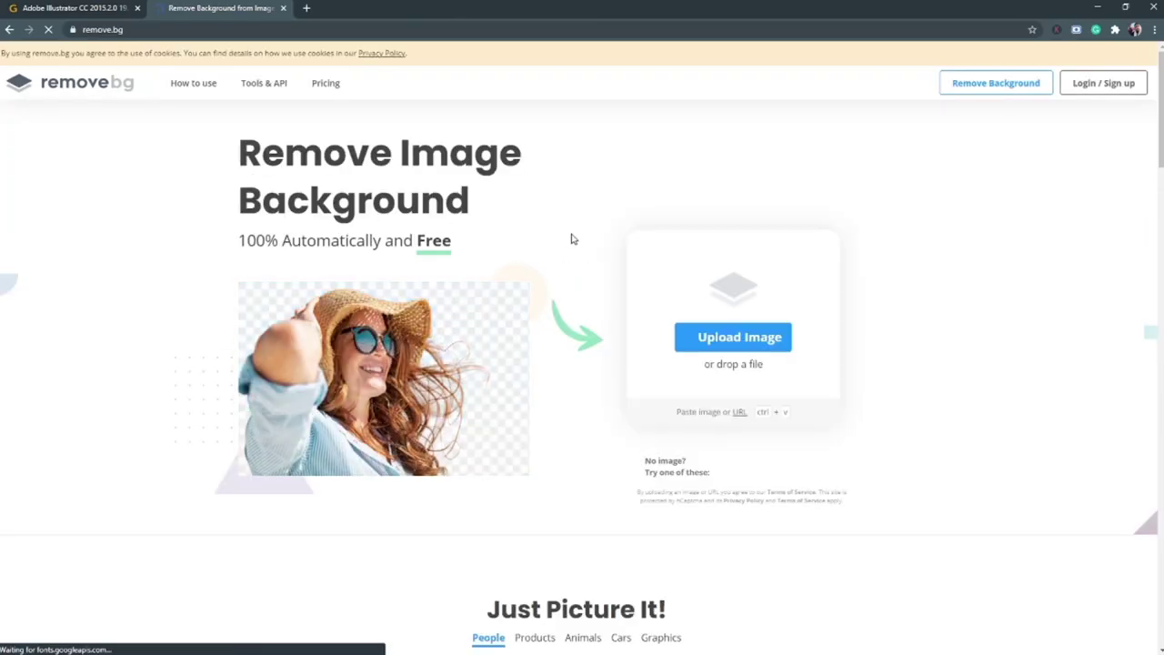
left_click(732, 344)
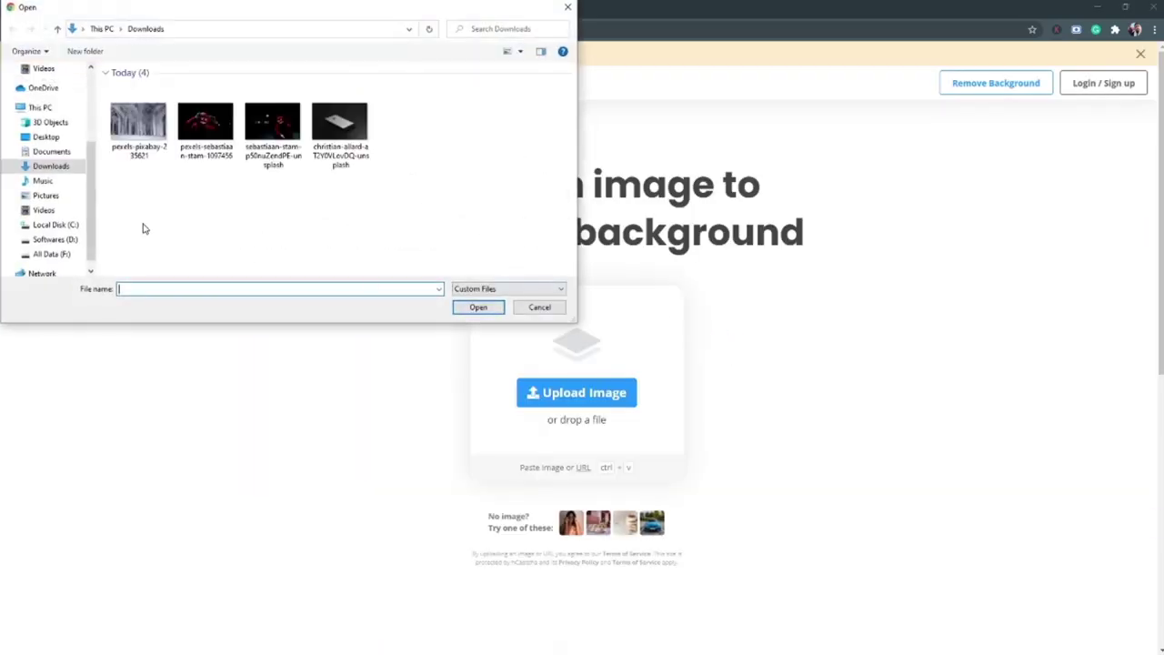
left_click(64, 239)
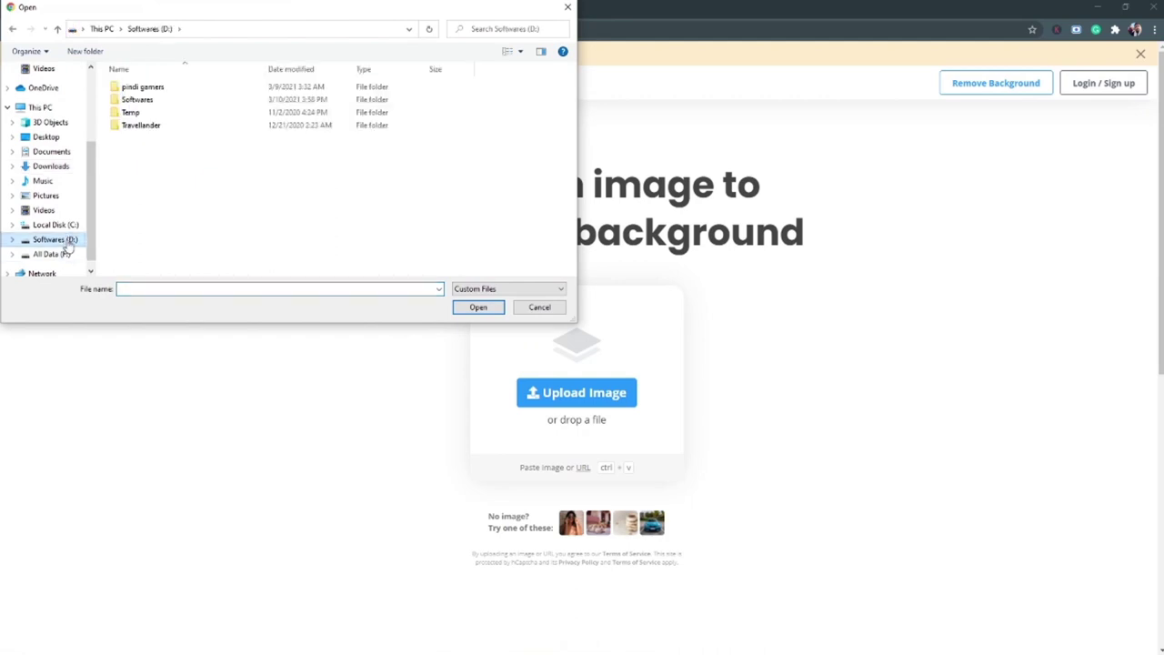
left_click(66, 256)
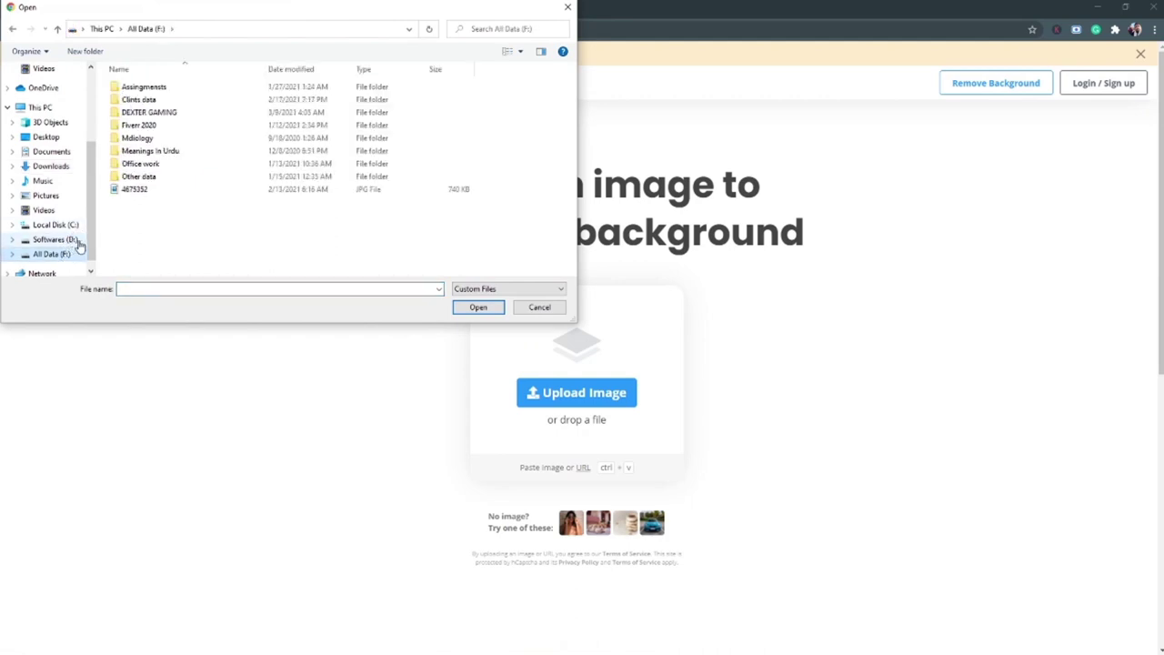
left_click(134, 189)
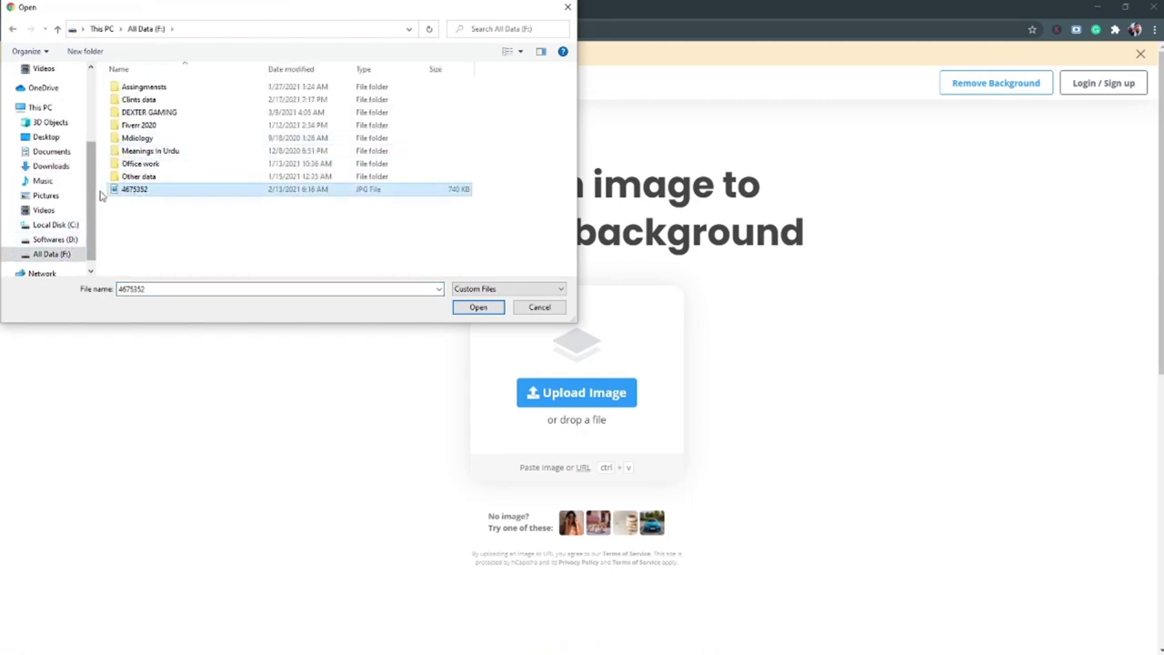
scroll(83, 170, "up", 5)
left_click(71, 121)
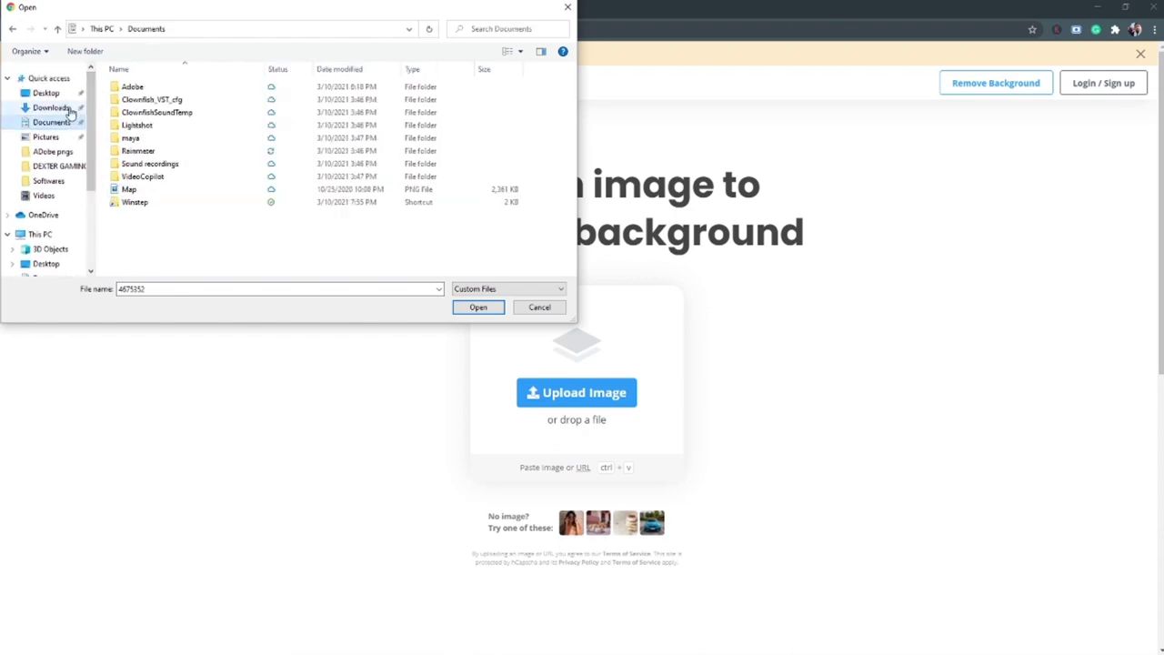
Upload the Unsplash photo of the crouching masked figure in a red hoodie from the Downloads folder for background removal.
left_click(69, 108)
left_click(205, 126)
left_click(272, 125)
left_click(476, 307)
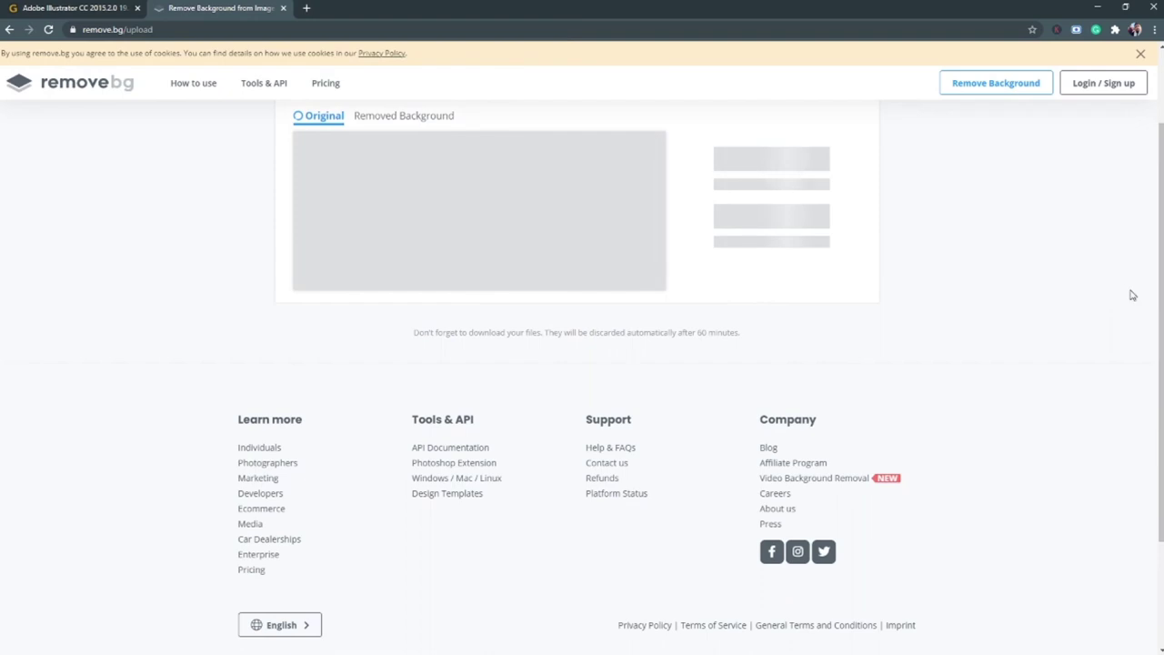
scroll(1150, 246, "up", 1)
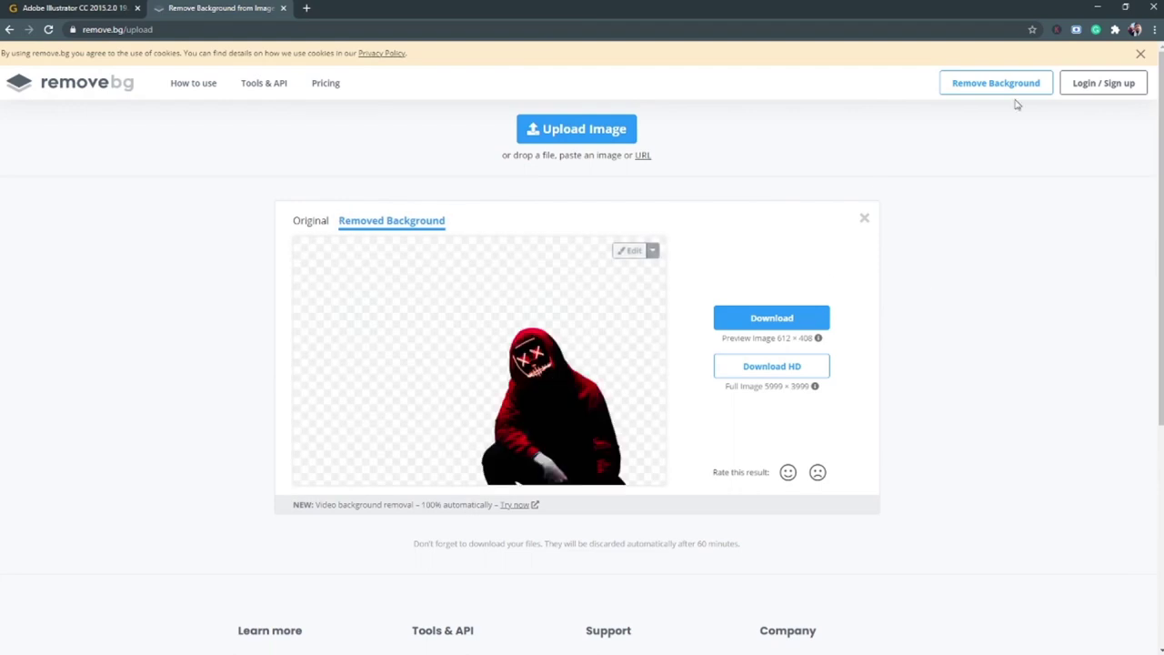
View the original masked-figure photo from the Downloads folder in File Explorer, then close the viewer.
mouse_move(336, 650)
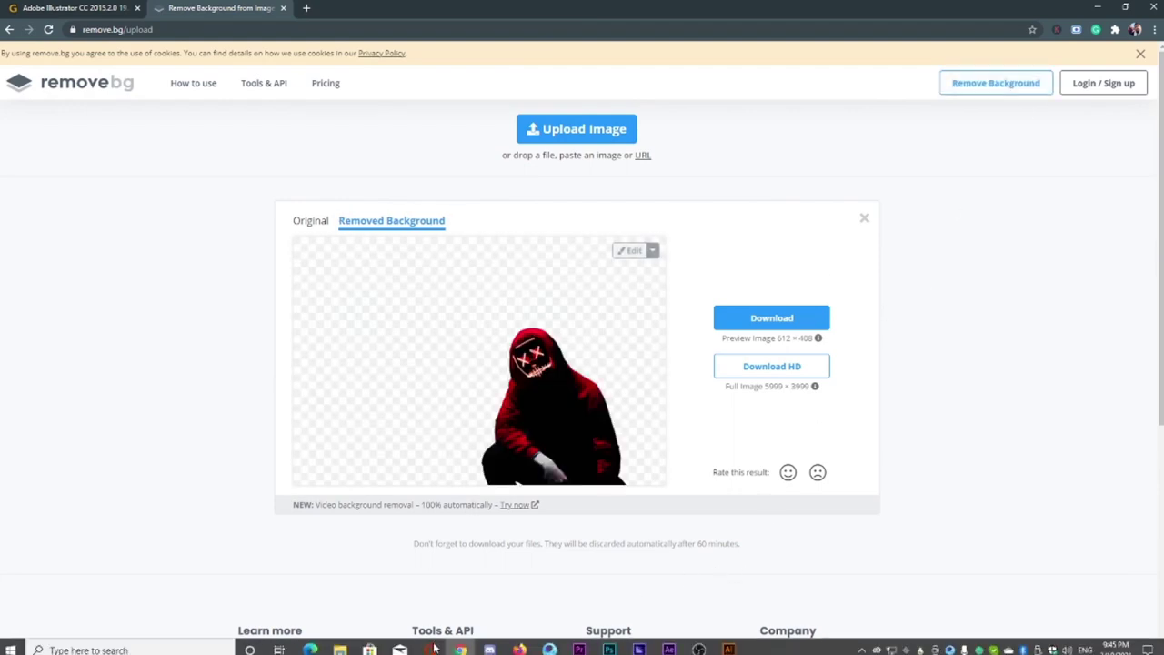
left_click(339, 644)
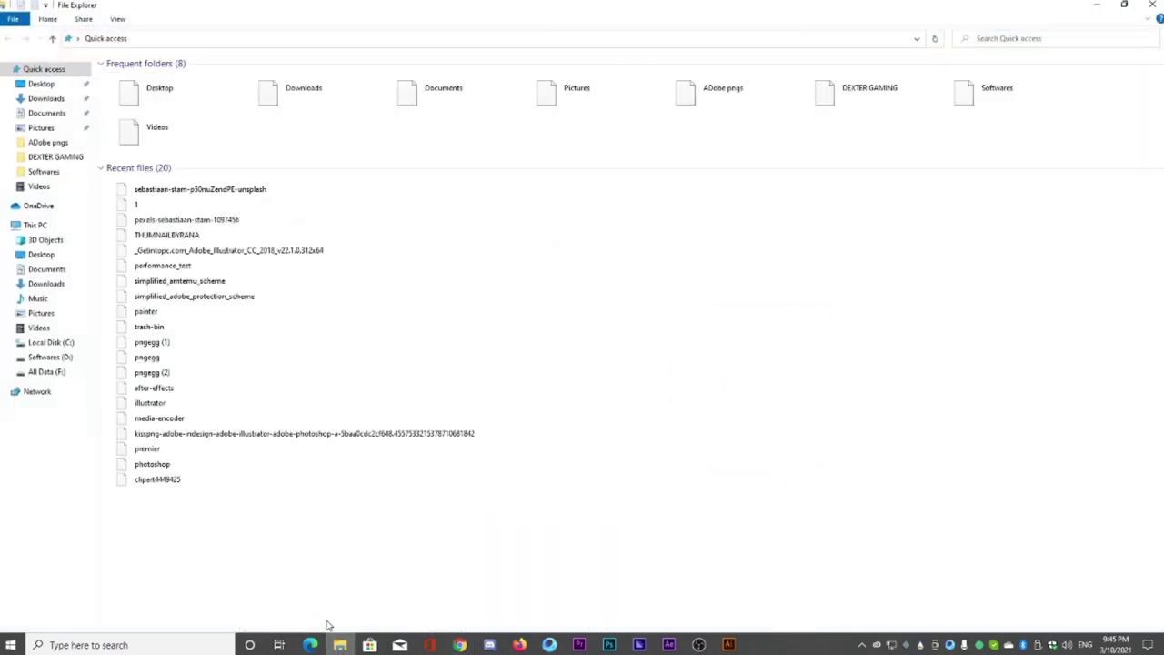
left_click(46, 98)
double_click(273, 110)
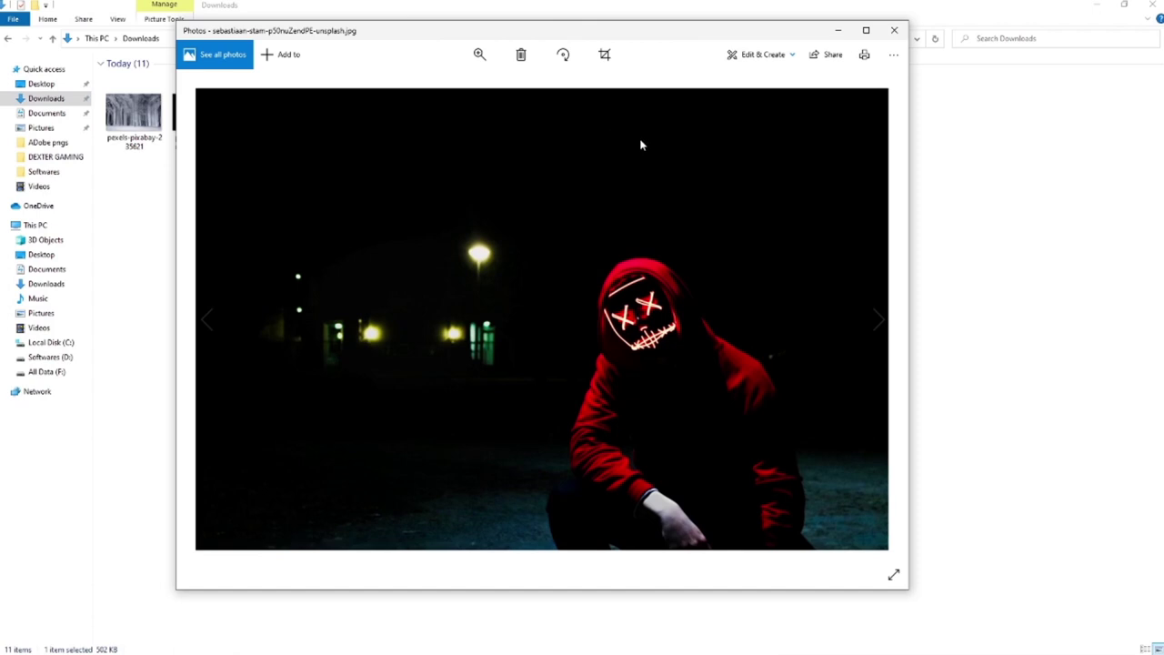
left_click(894, 30)
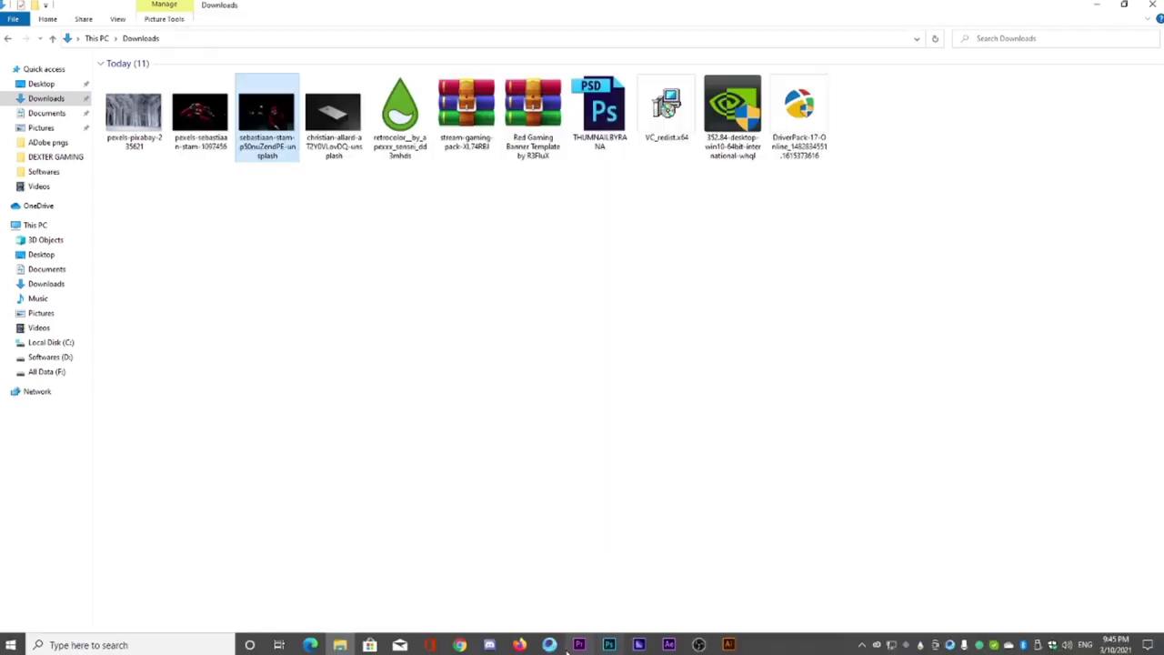
Return to Chrome and check the full-size HD download option for the cut-out image, then dismiss it.
left_click(459, 643)
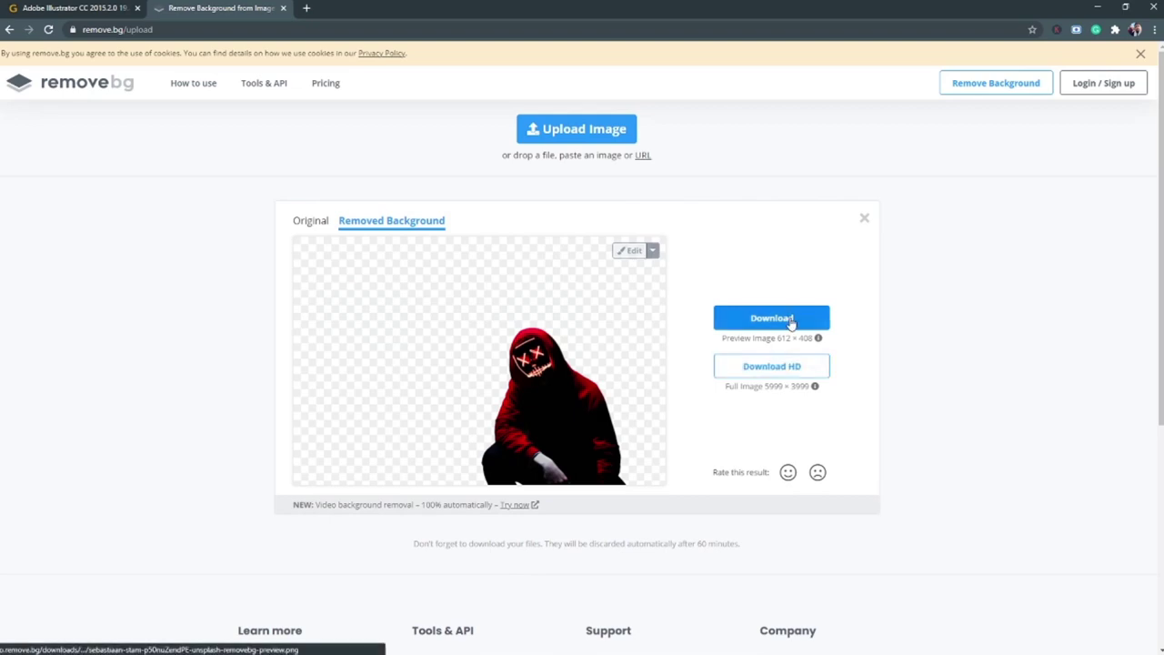
left_click(788, 376)
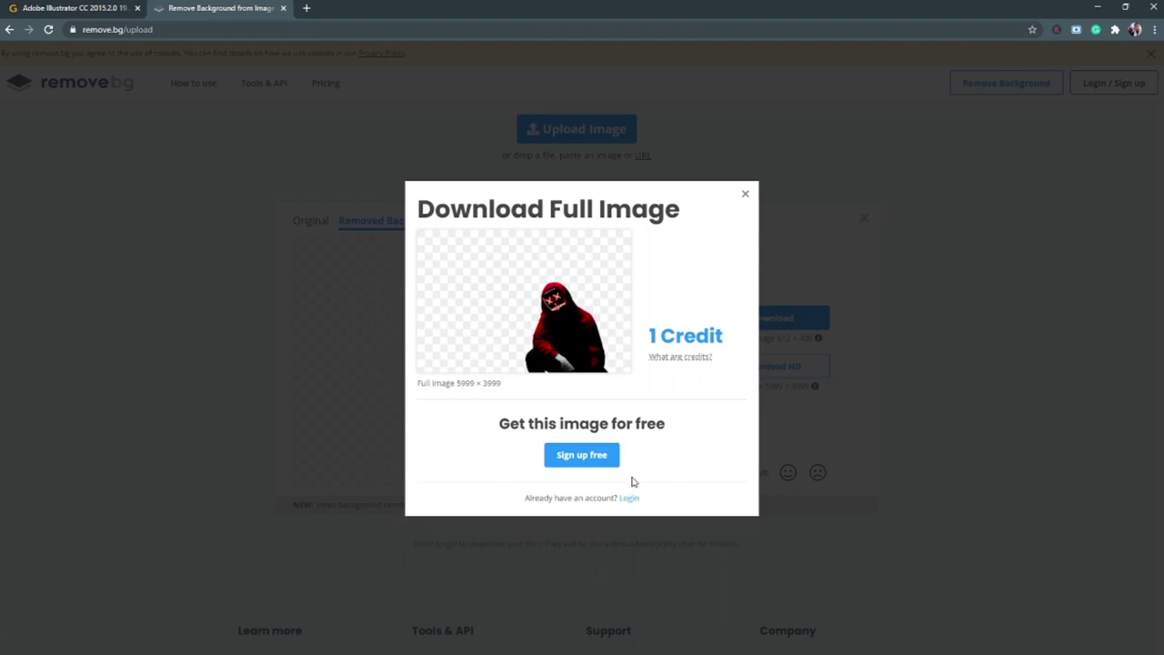
left_click(744, 194)
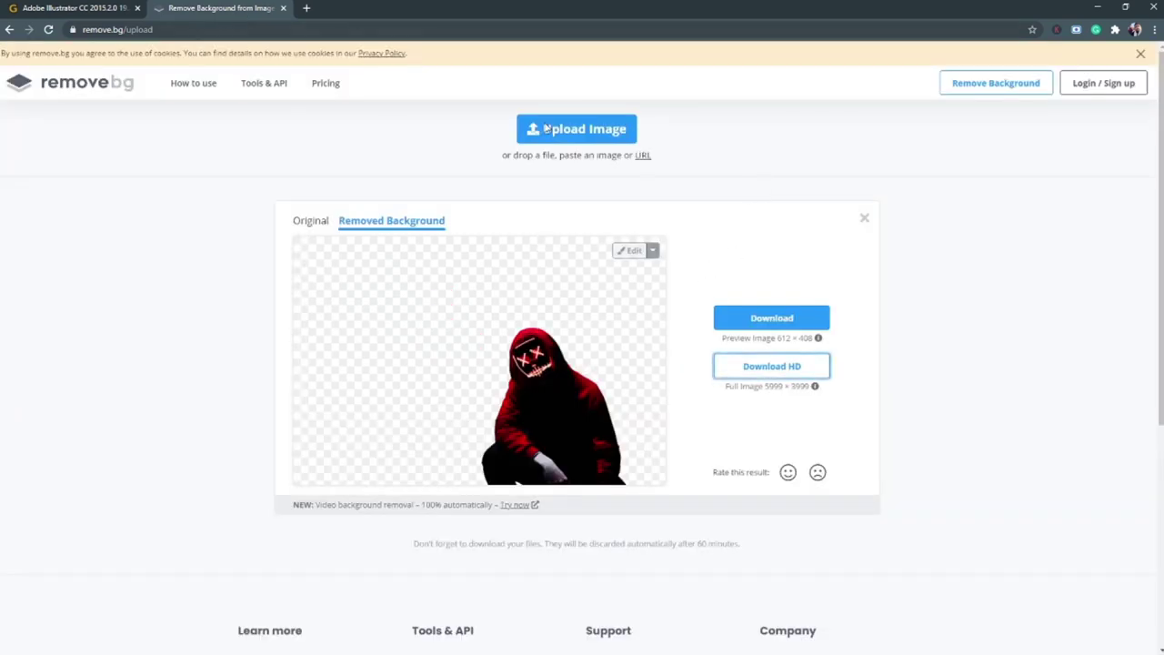
Close the remove.bg page and switch back to the thumbnail document in Illustrator.
left_click(283, 8)
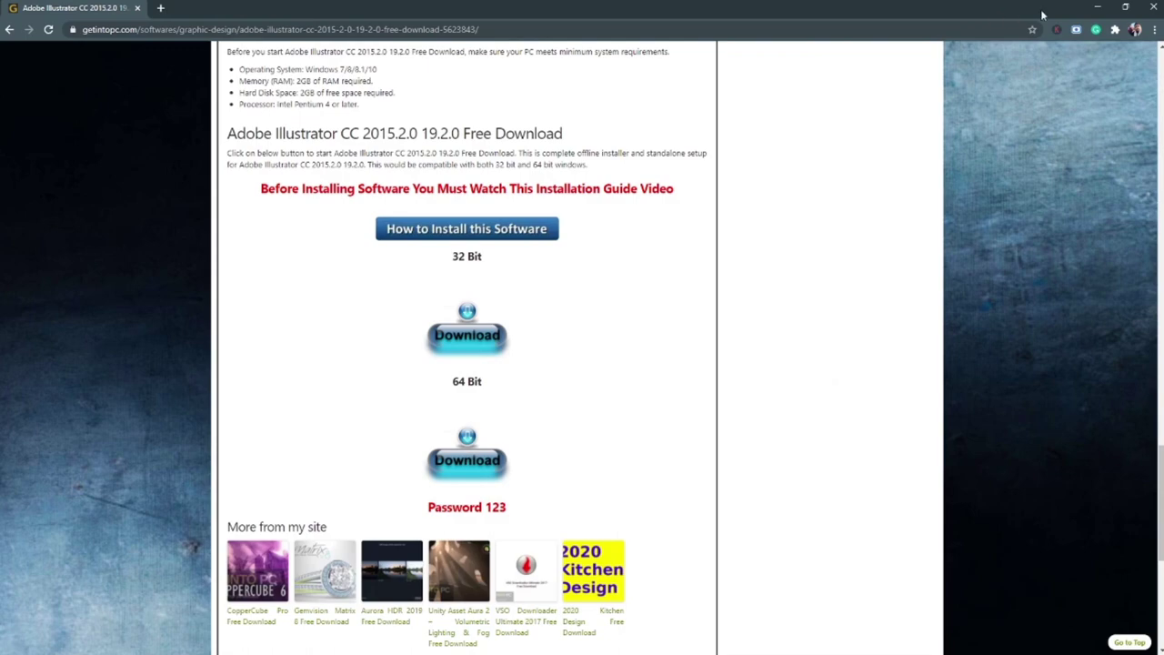
left_click(1097, 7)
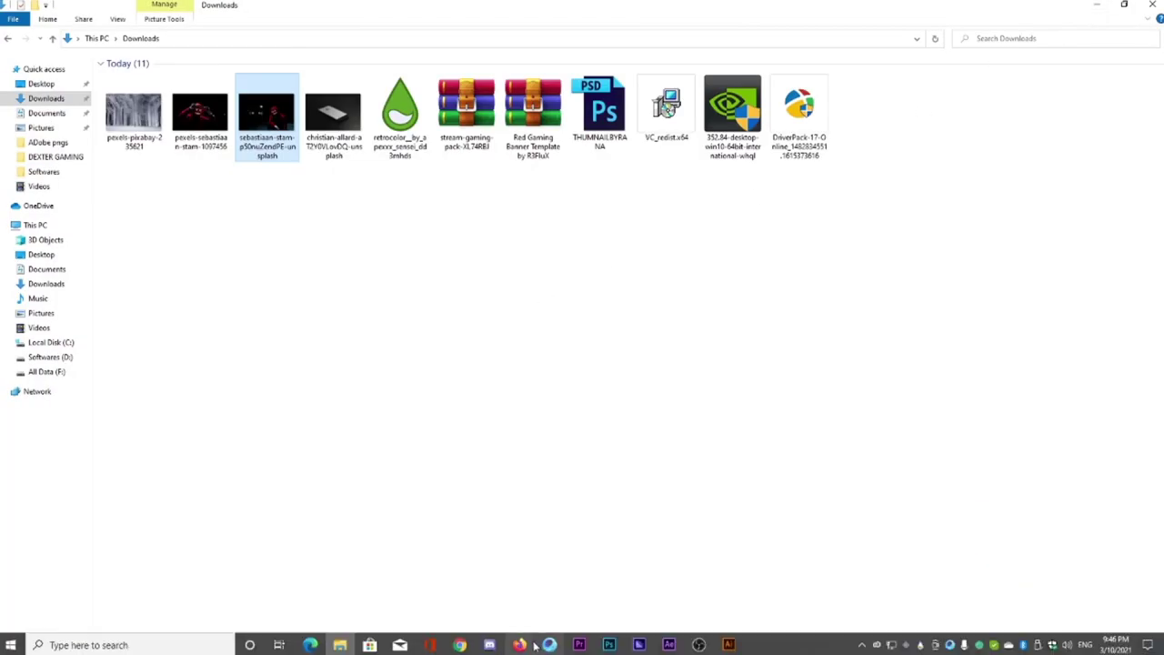
key("alt+Tab")
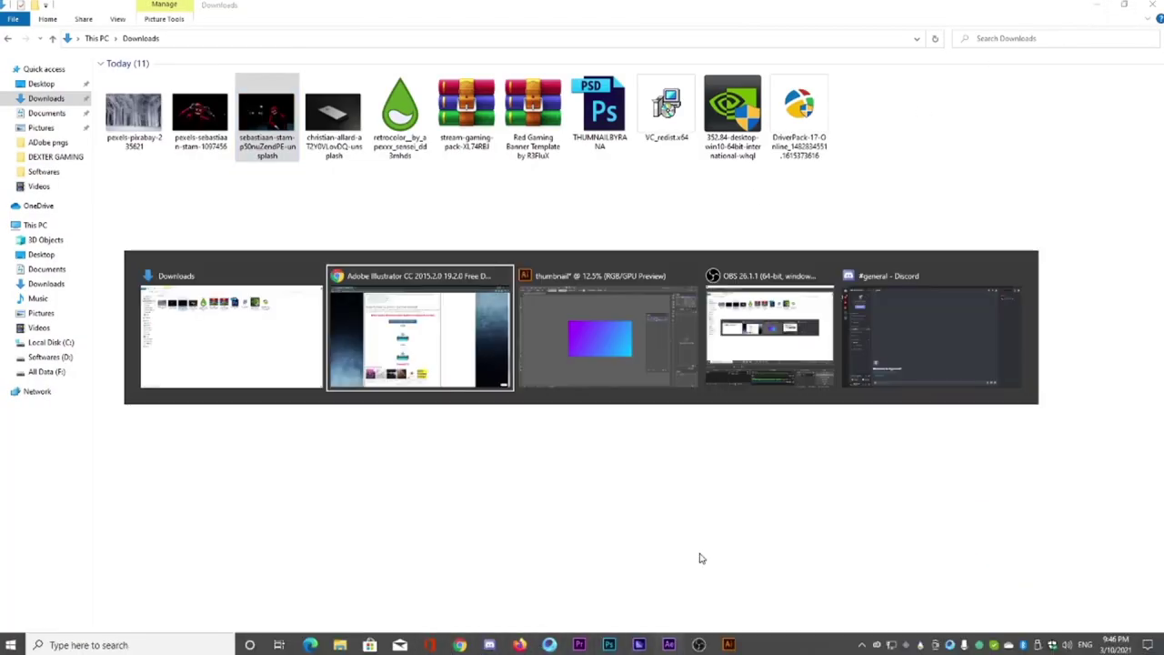
key("alt+Tab")
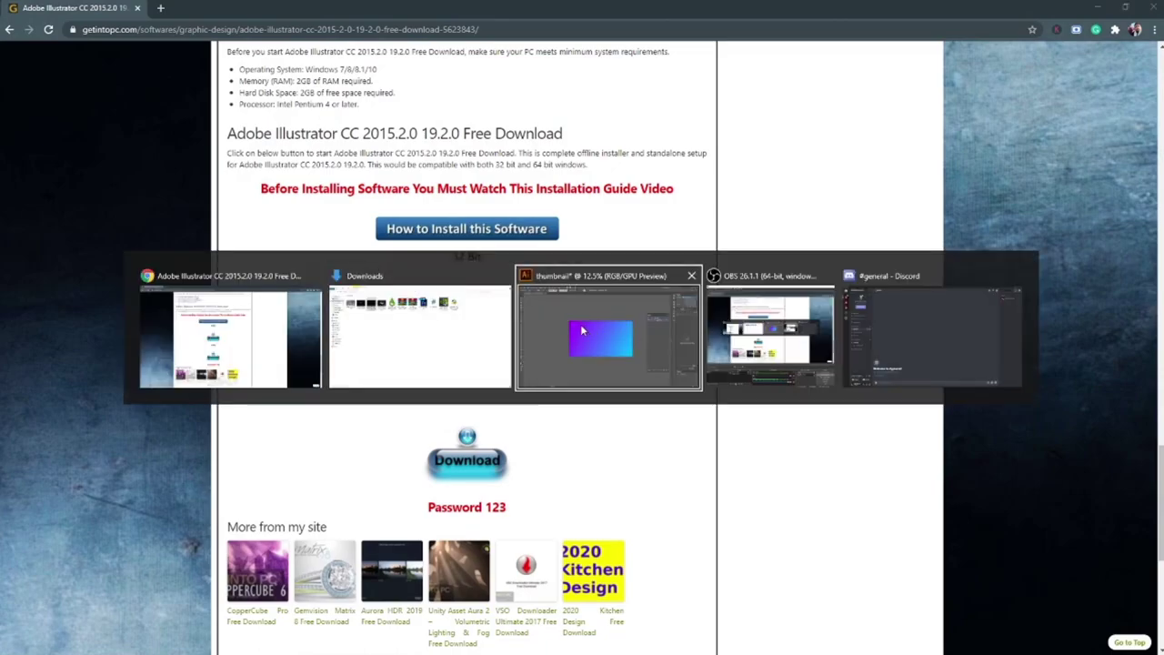
left_click(580, 323)
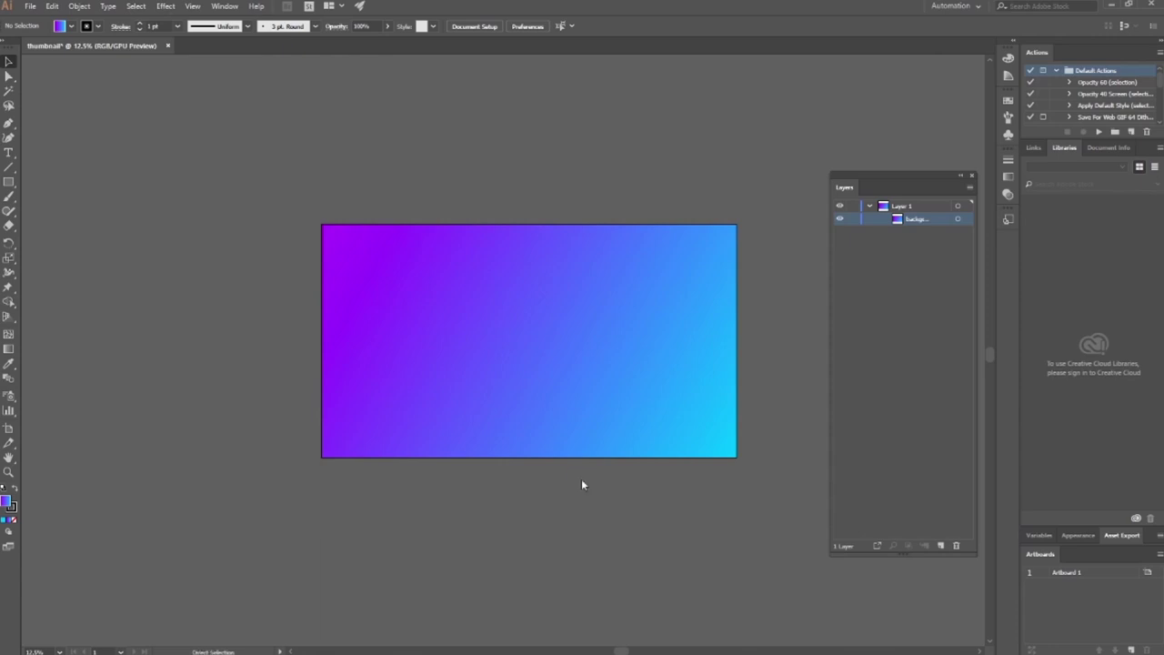
Open the cut-out portrait IMG_20210301_183259-removebg.png from the pindi gamers folder on the Softwares (D:) drive.
key("ctrl+o")
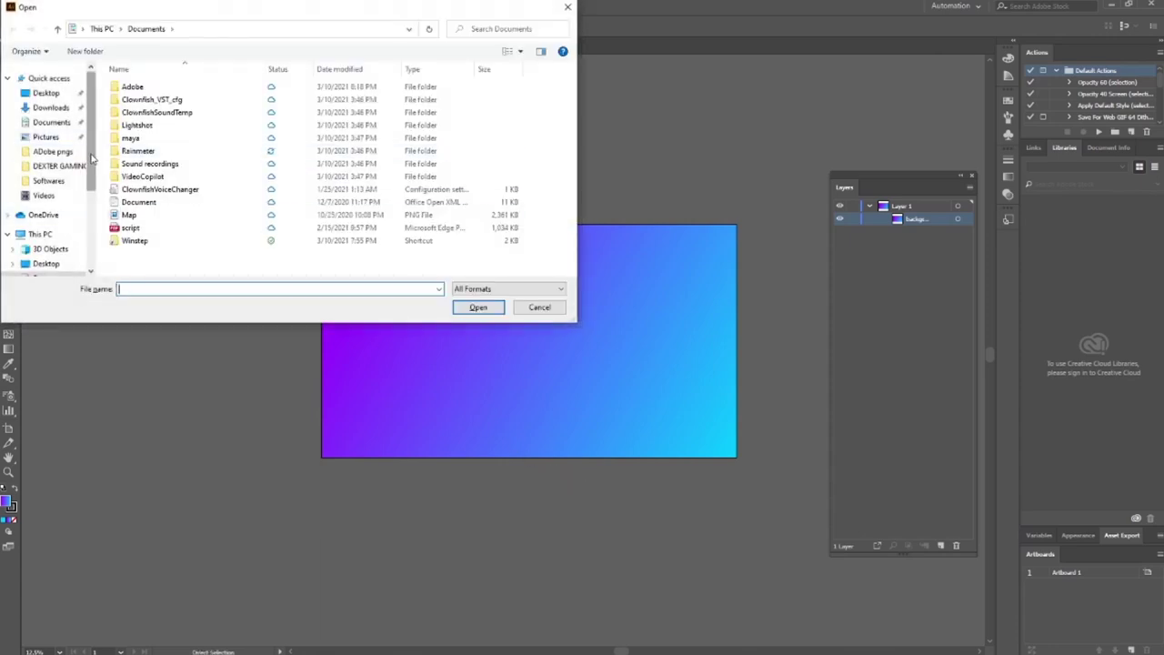
scroll(91, 159, "down", 3)
scroll(87, 136, "up", 3)
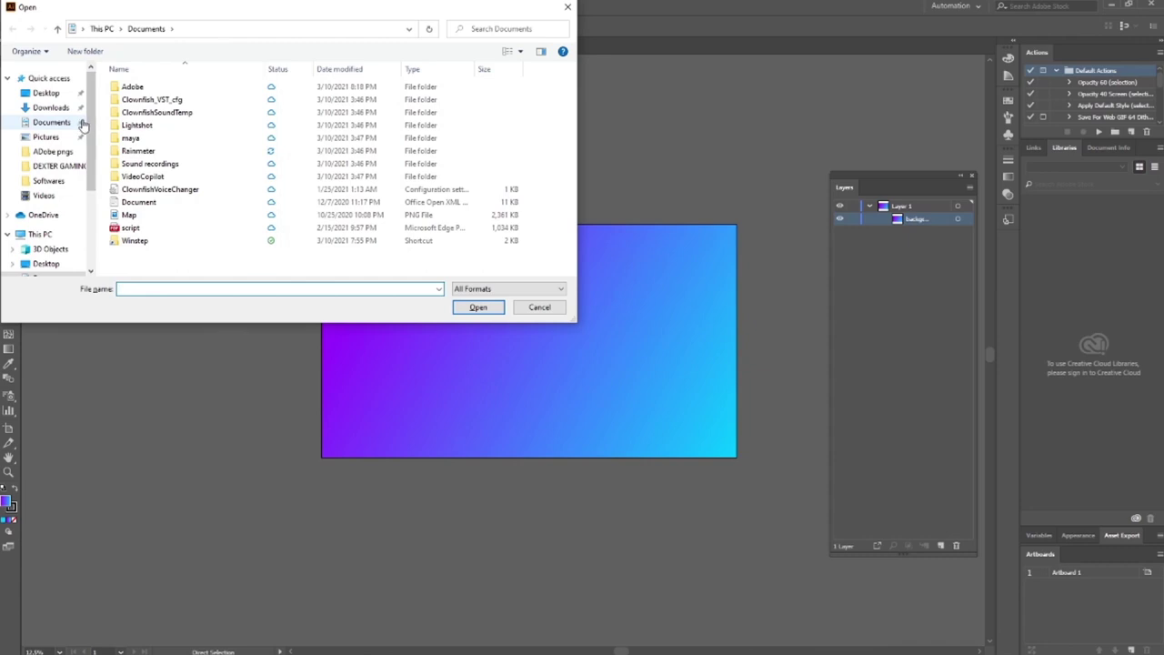
scroll(81, 136, "down", 5)
left_click(55, 225)
left_click(51, 239)
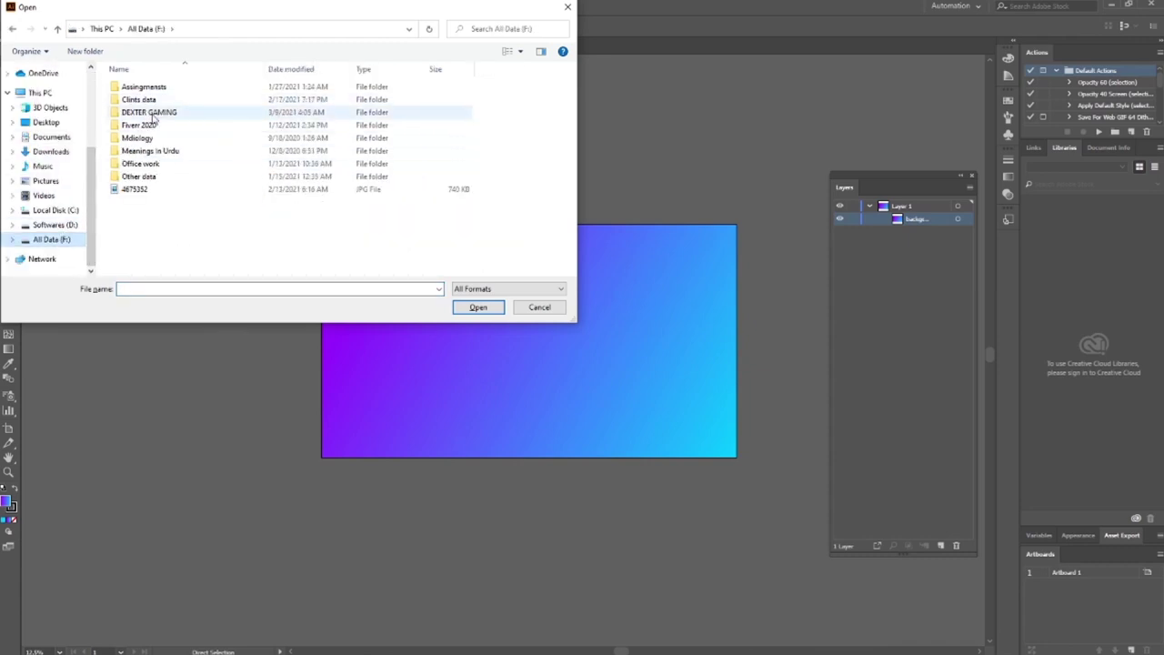
key("alt+Left")
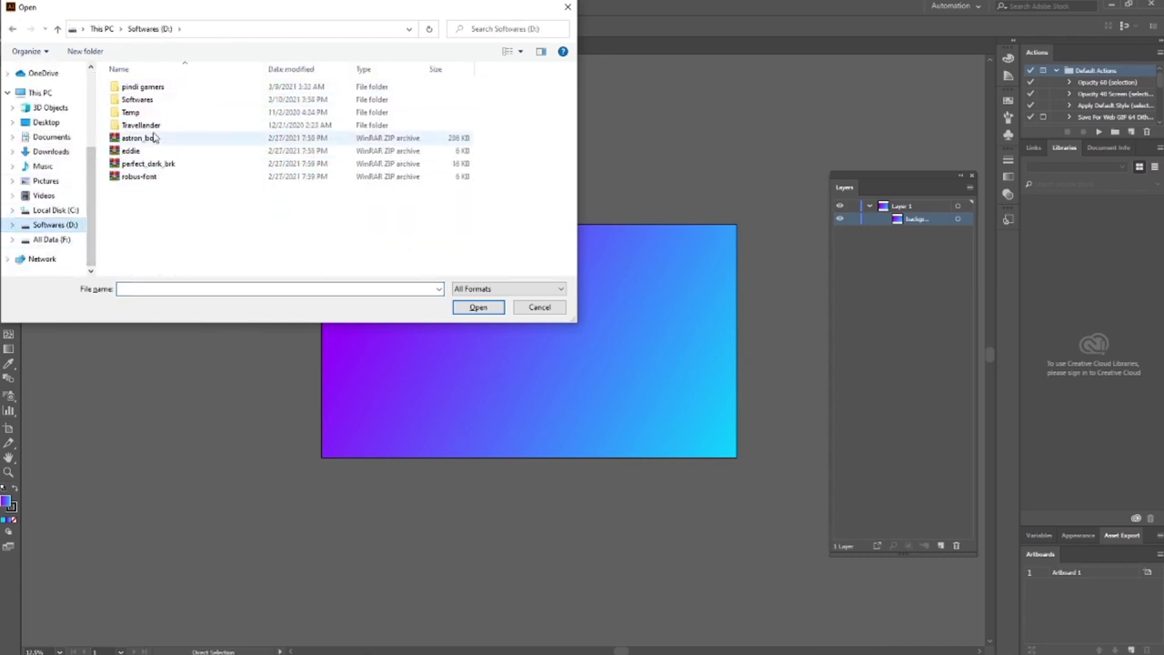
double_click(143, 86)
scroll(273, 163, "down", 3)
left_click(403, 113)
left_click(477, 307)
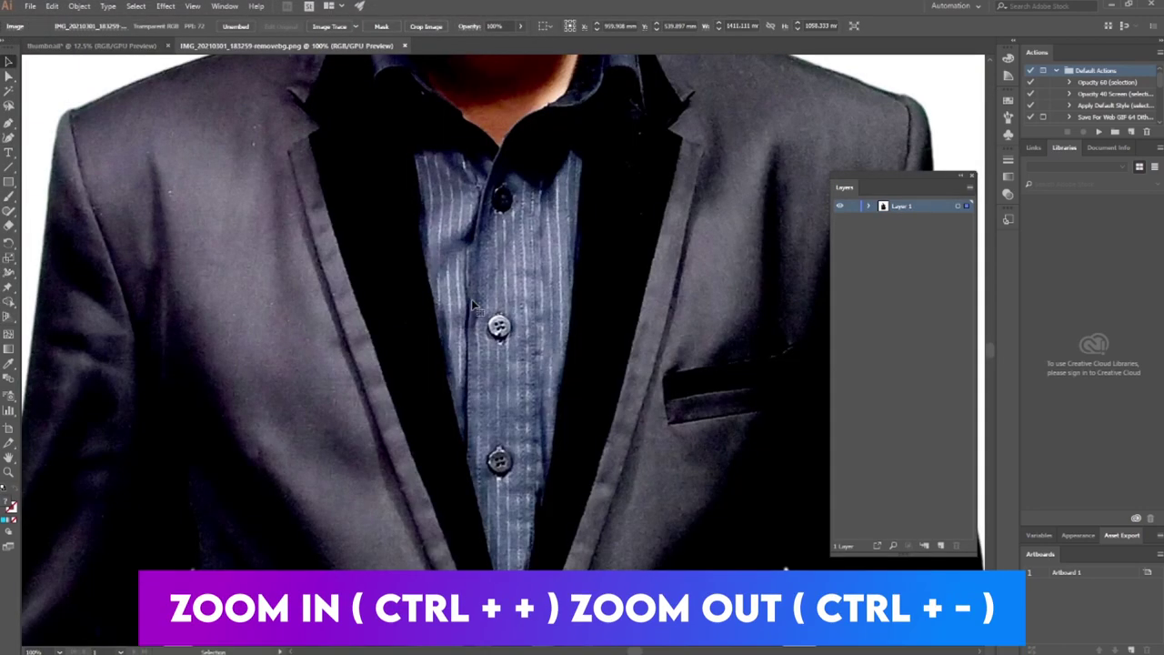
Bring the cut-out portrait of the man in the suit into the thumbnail document, over the right part of the gradient background.
key("a")
key("ctrl+minus")
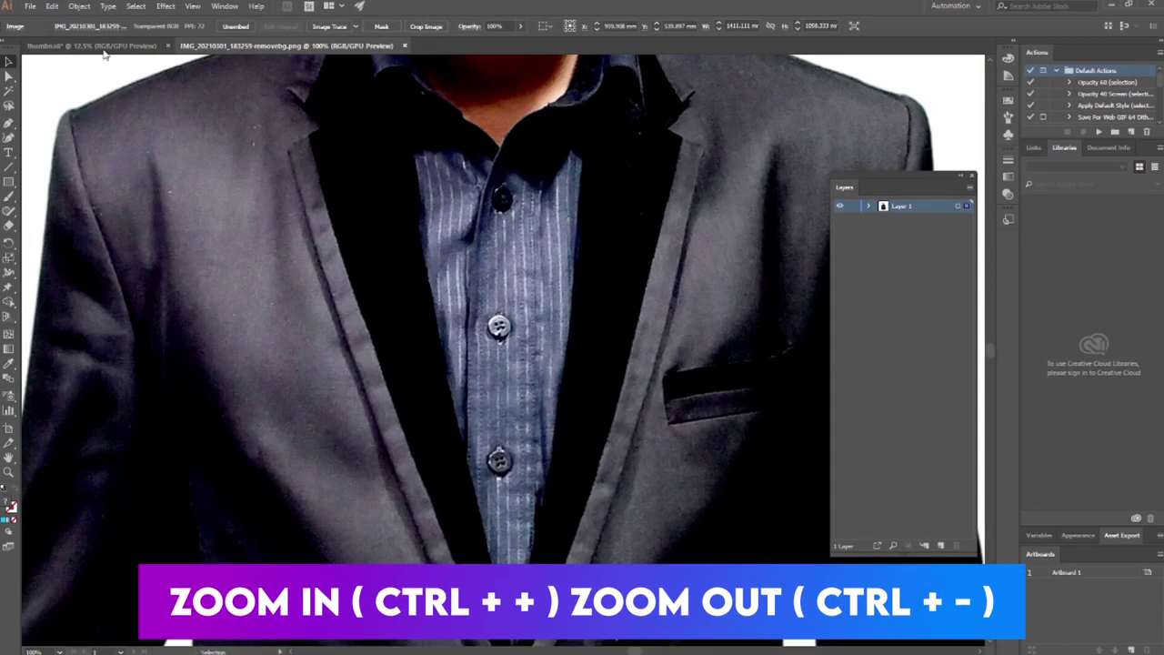
key("ctrl+minus")
key("ctrl+minus")
key("ctrl+minus")
key("ctrl+minus")
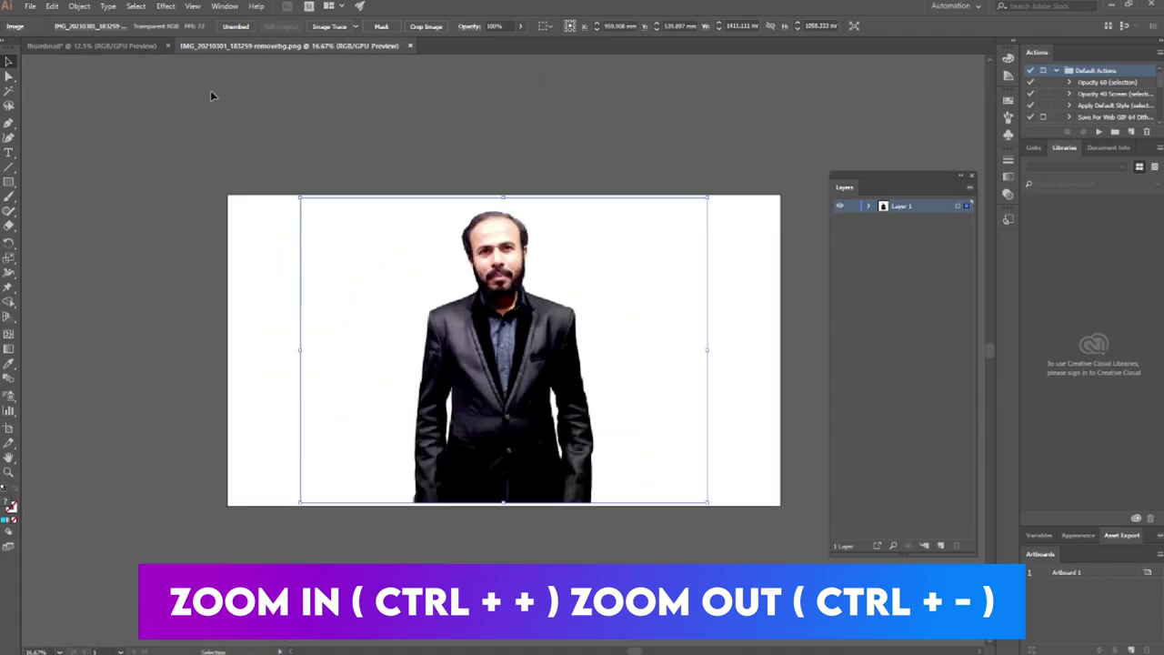
key("ctrl+minus")
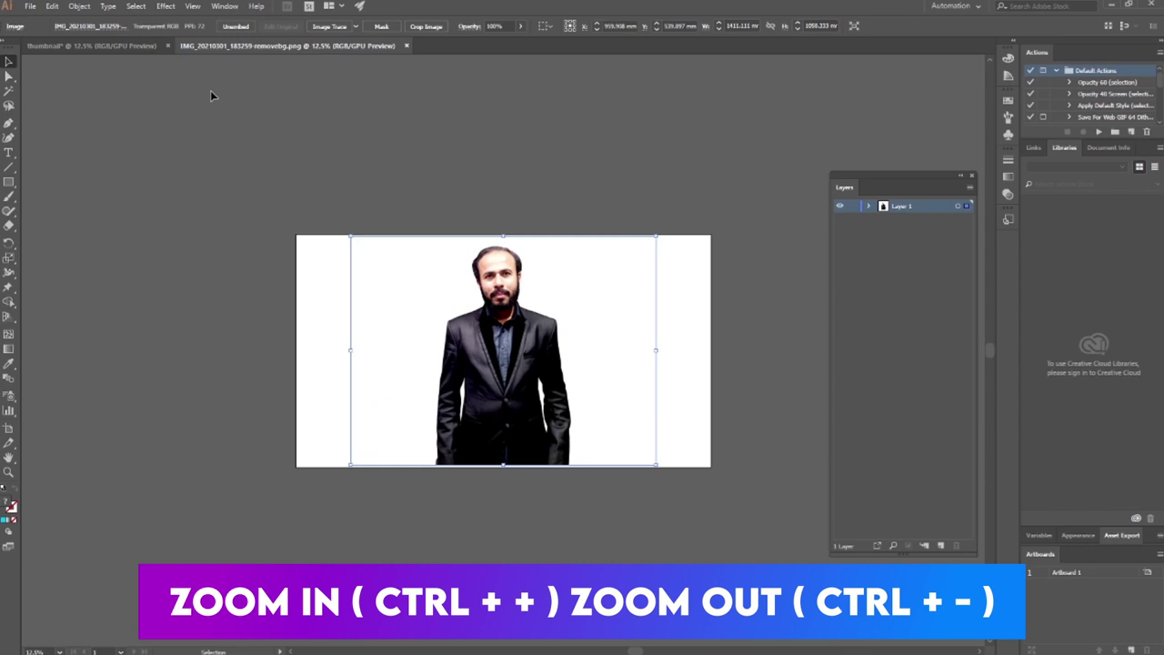
key("ctrl+minus")
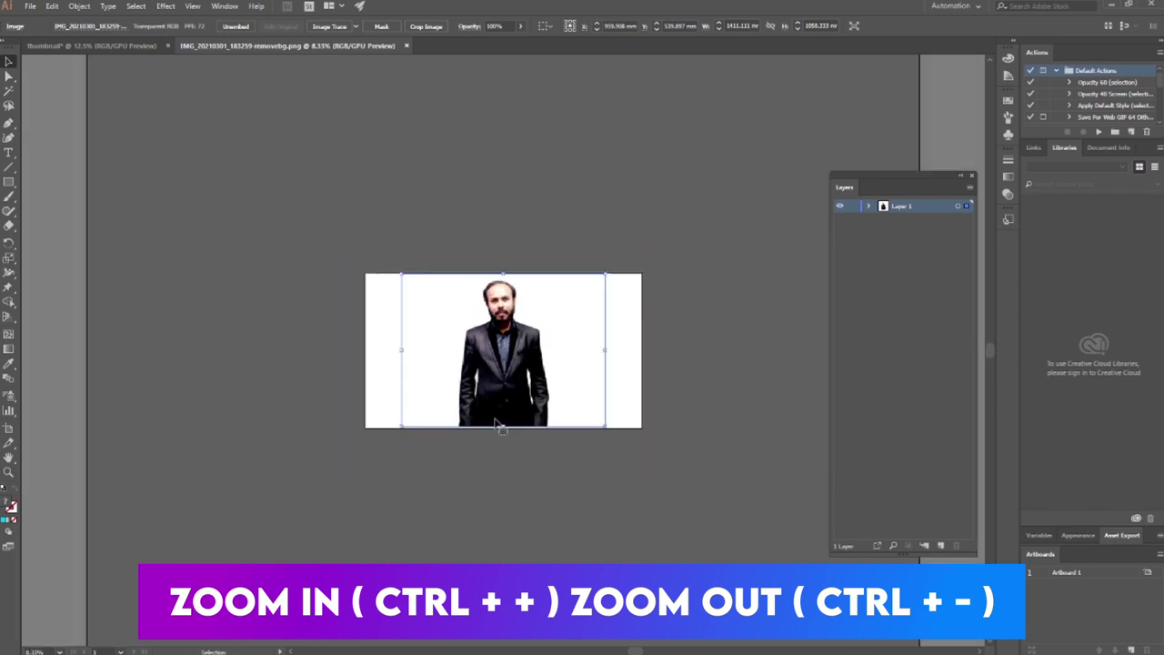
left_click_drag(497, 388, 625, 356)
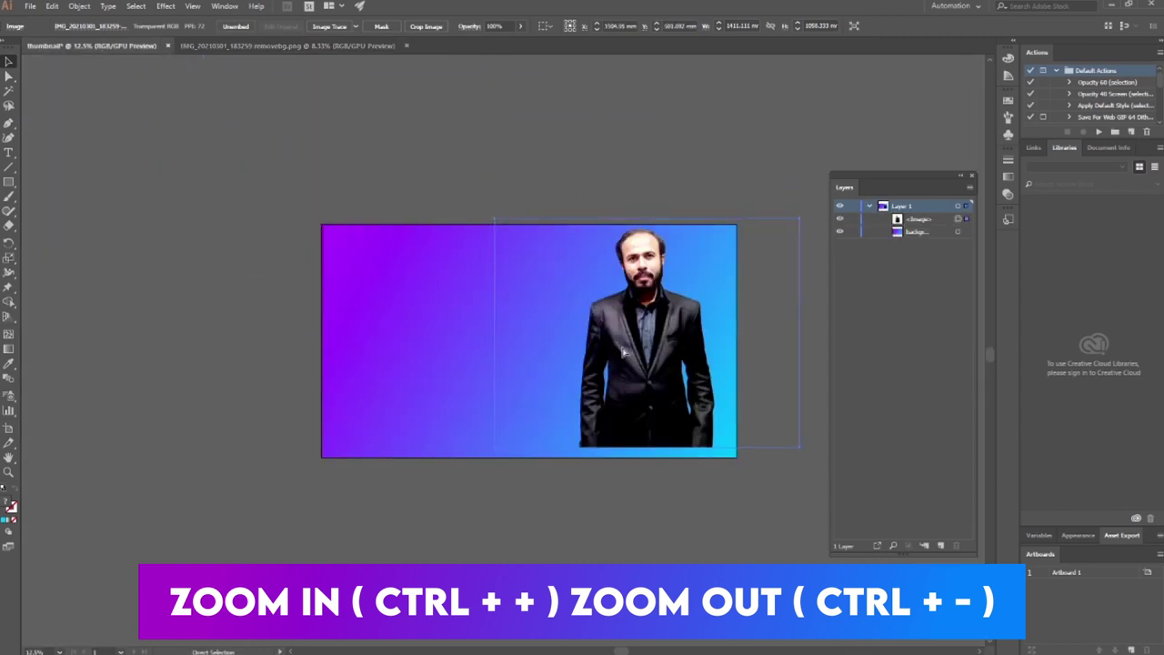
Position the portrait near the artboard's right side at about X 1579 mm, Y 561 mm, its base slightly past the lower edge.
key("ctrl+plus")
key("ctrl+plus")
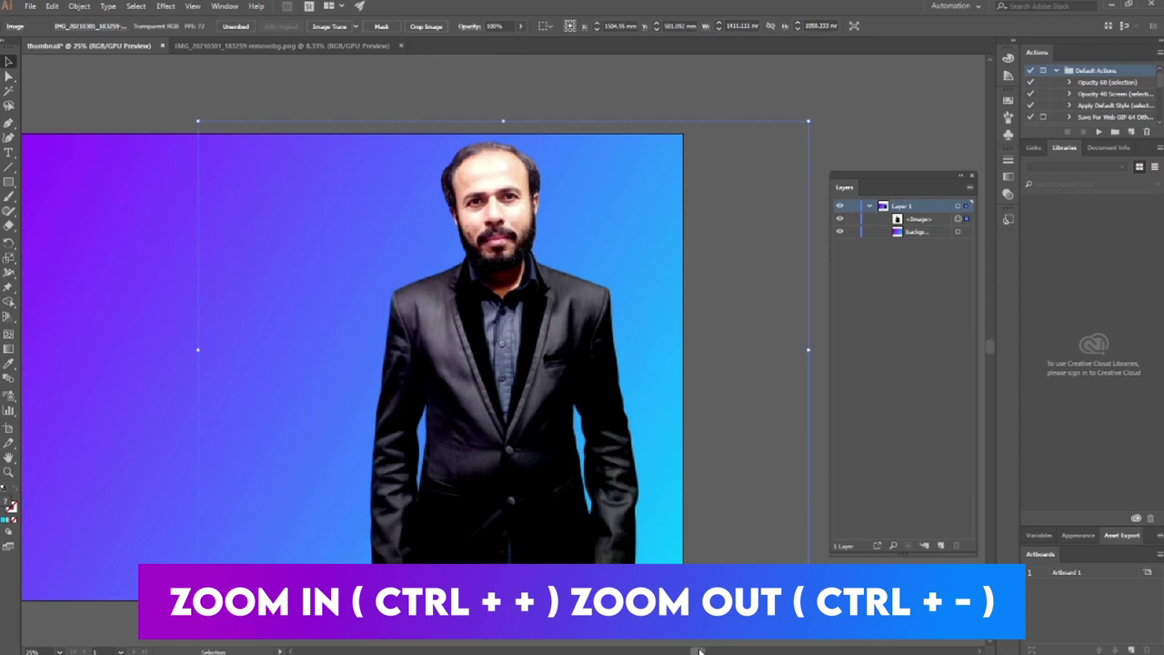
left_click_drag(580, 436, 575, 459)
key("Right")
key("Right")
key("Right")
key("Right")
key("Right")
key("Right")
key("Right")
key("Right")
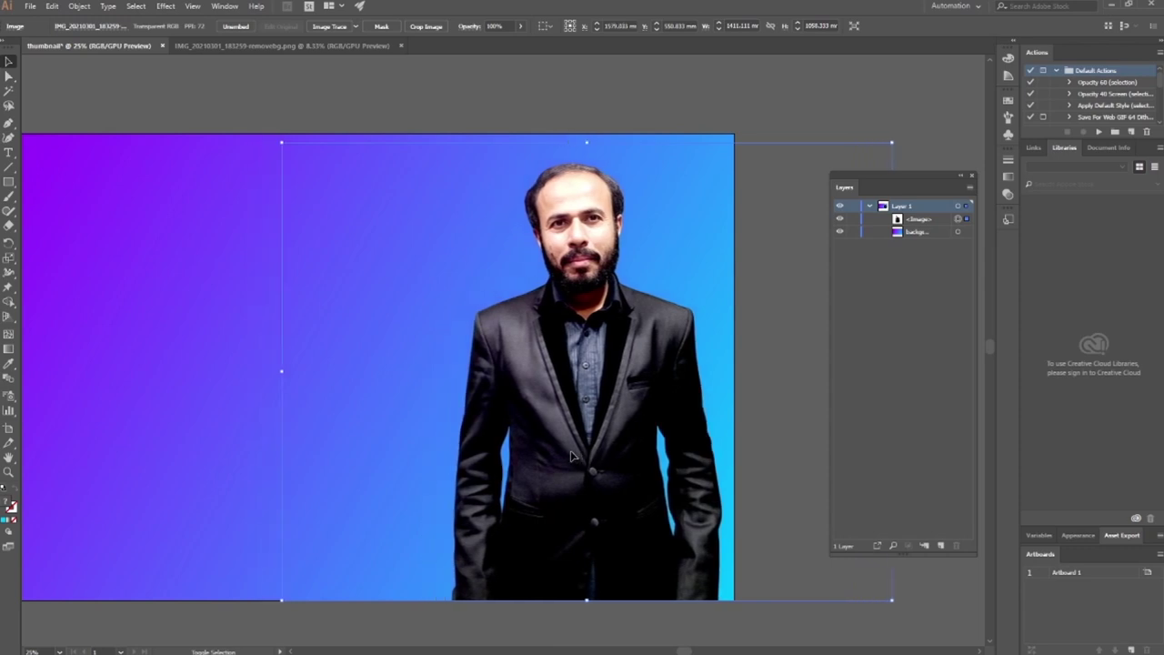
key("Down")
key("Down")
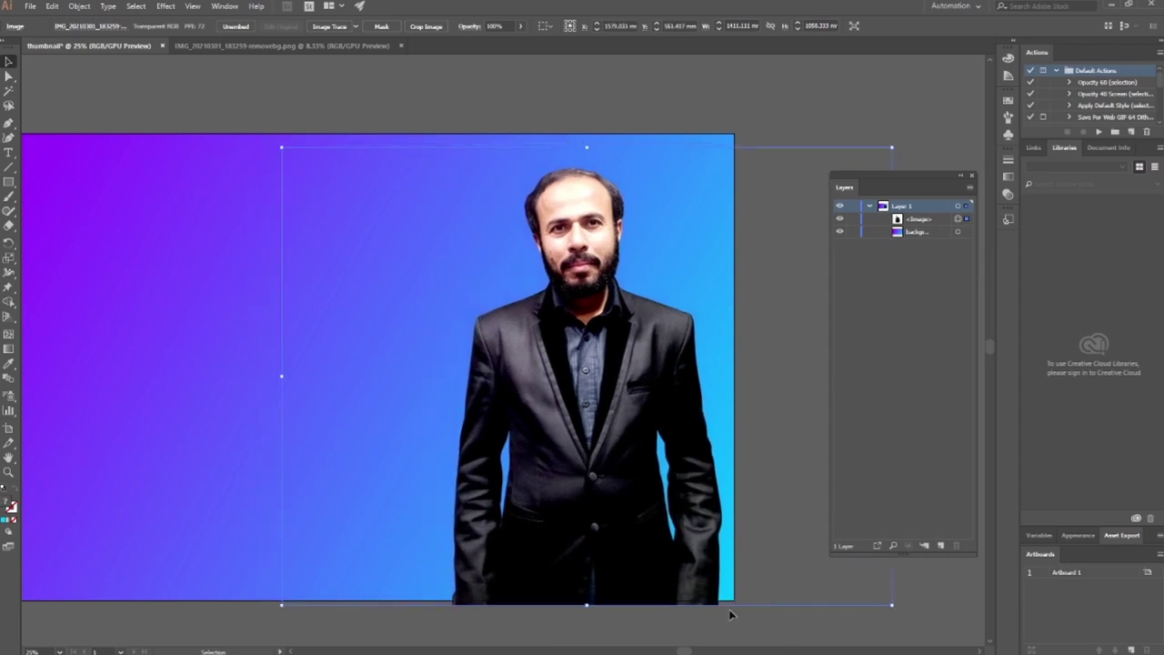
left_click(790, 627)
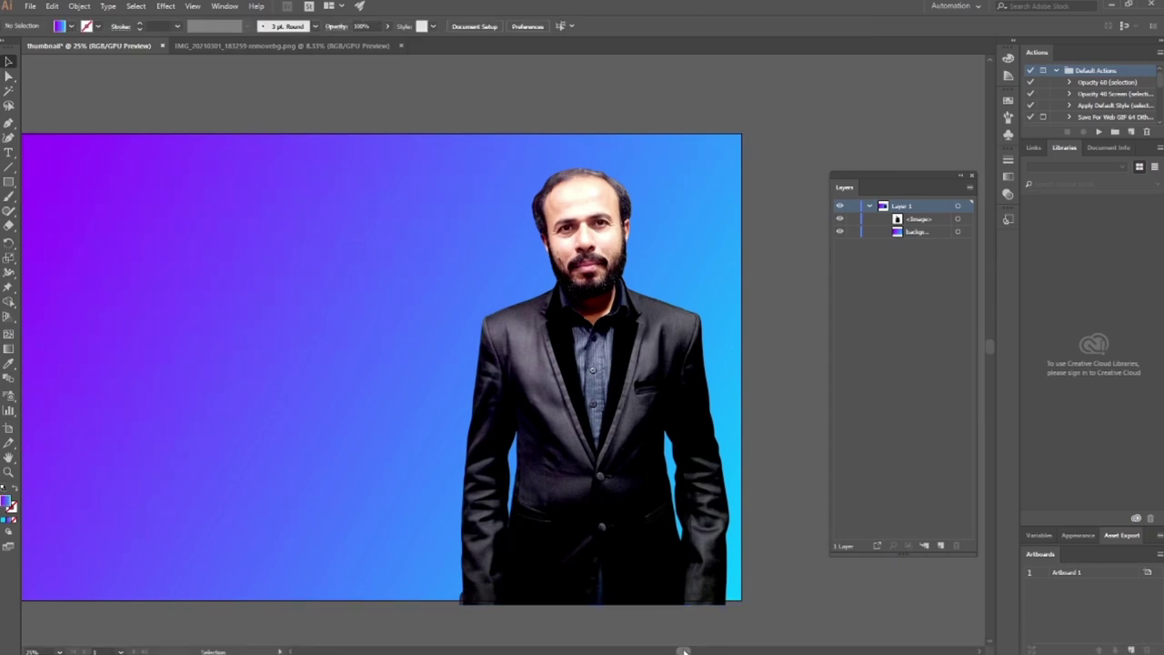
Start a Drop Shadow effect on the portrait with the live preview turned on.
key("ctrl+minus")
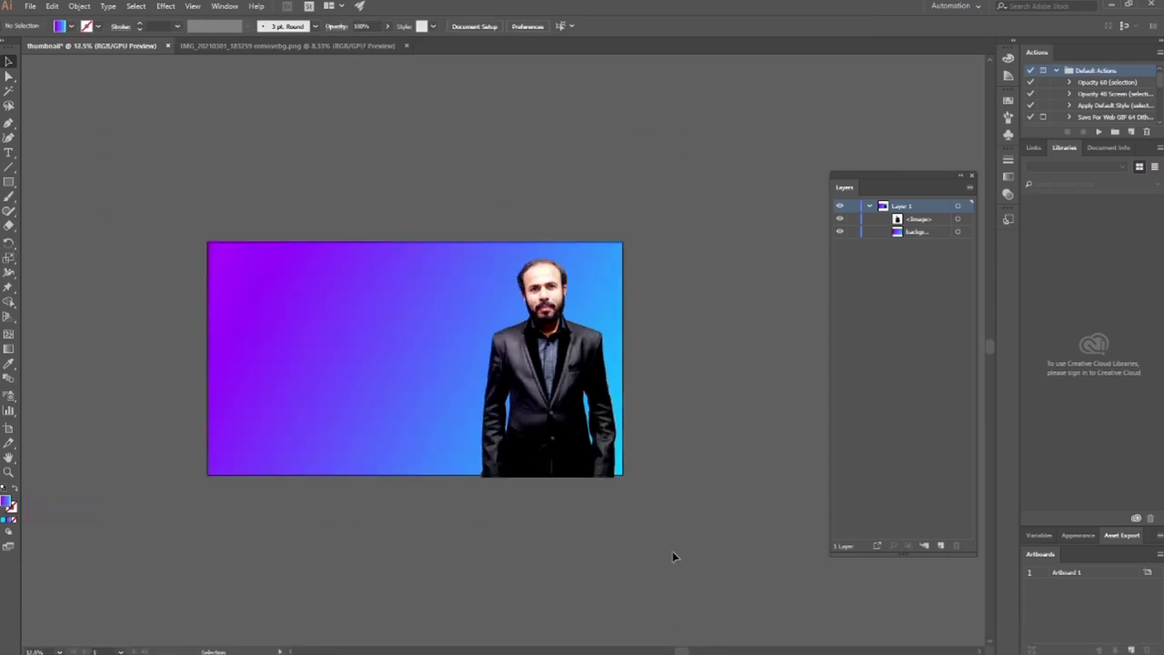
left_click(555, 380)
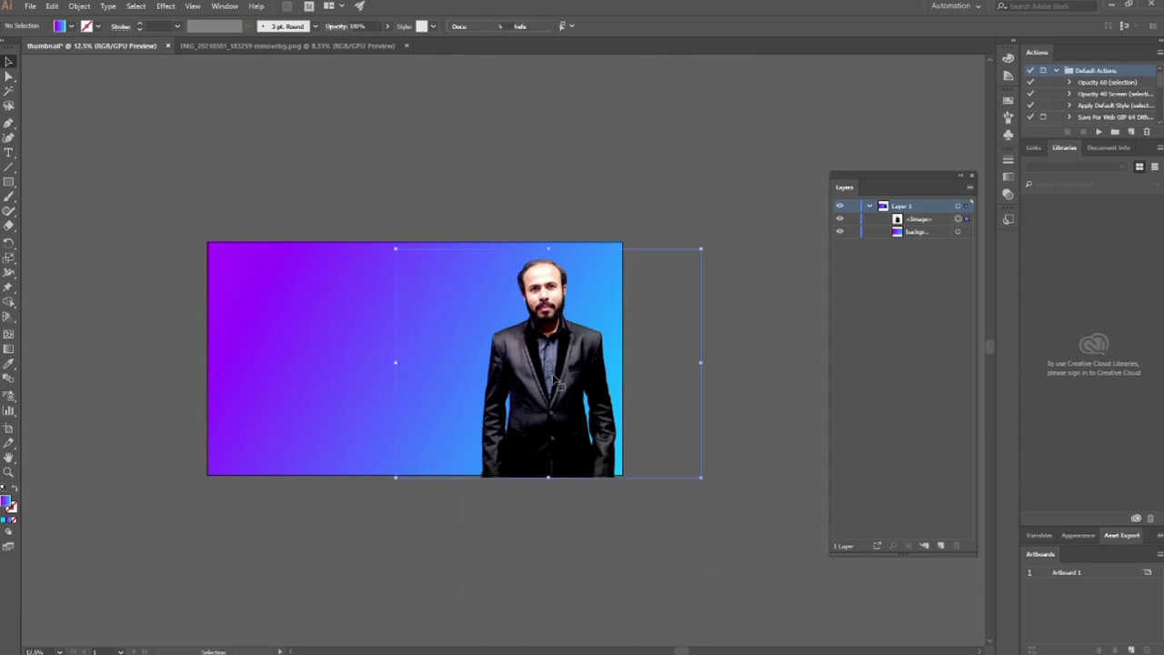
left_click(557, 382)
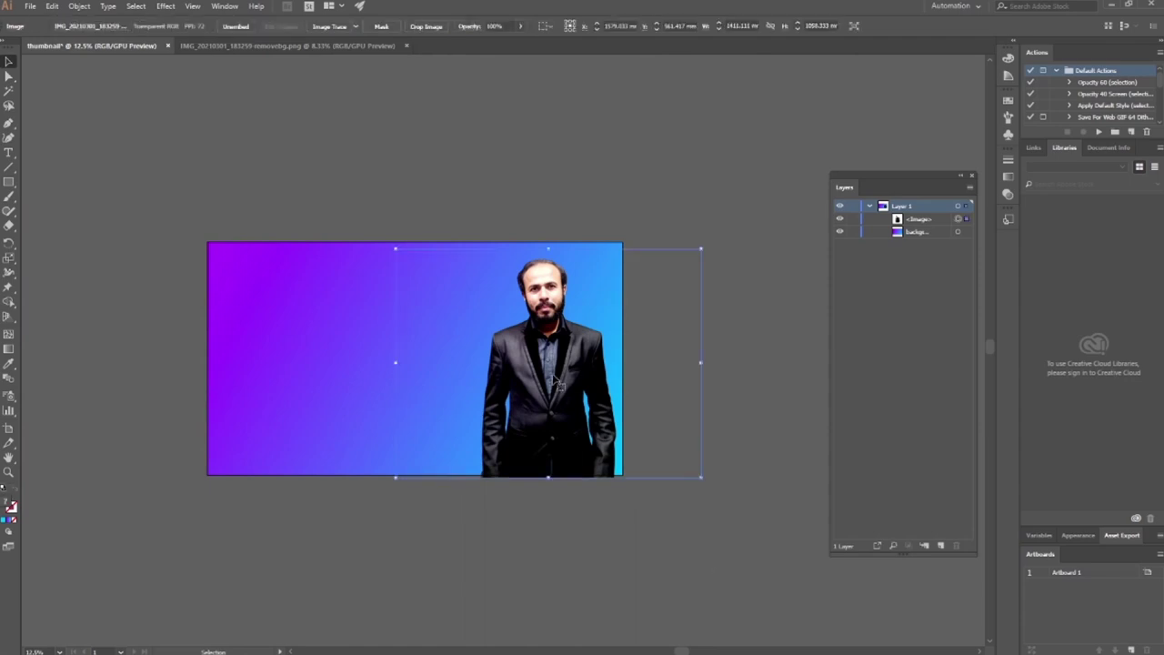
left_click(611, 549)
left_click(564, 361)
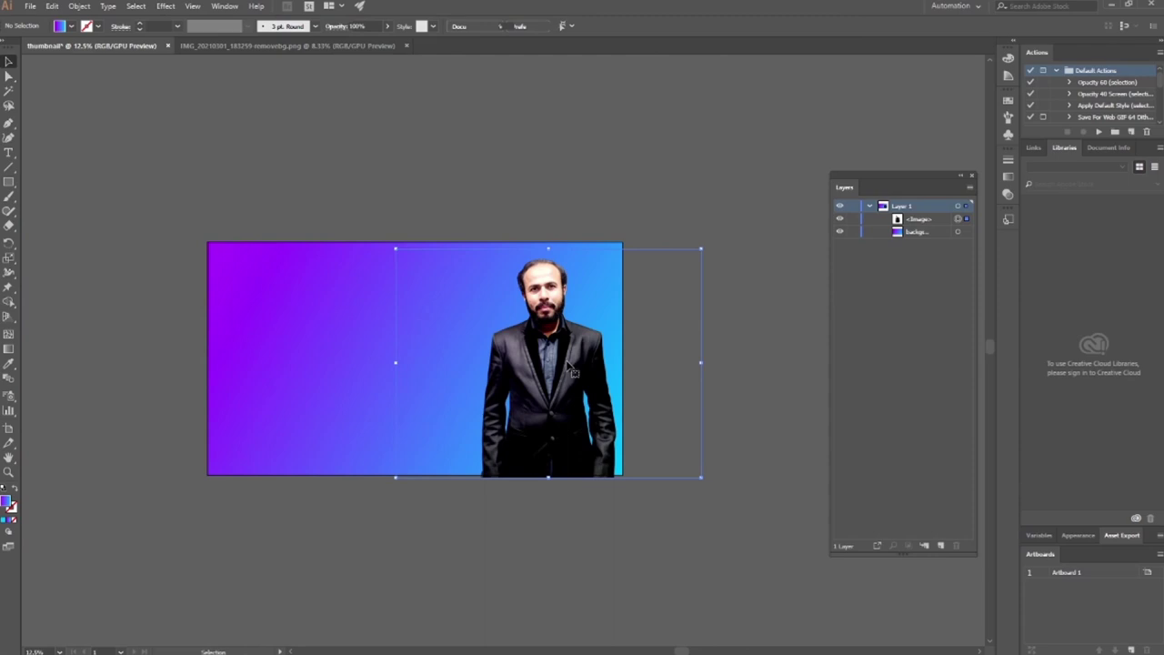
left_click(162, 8)
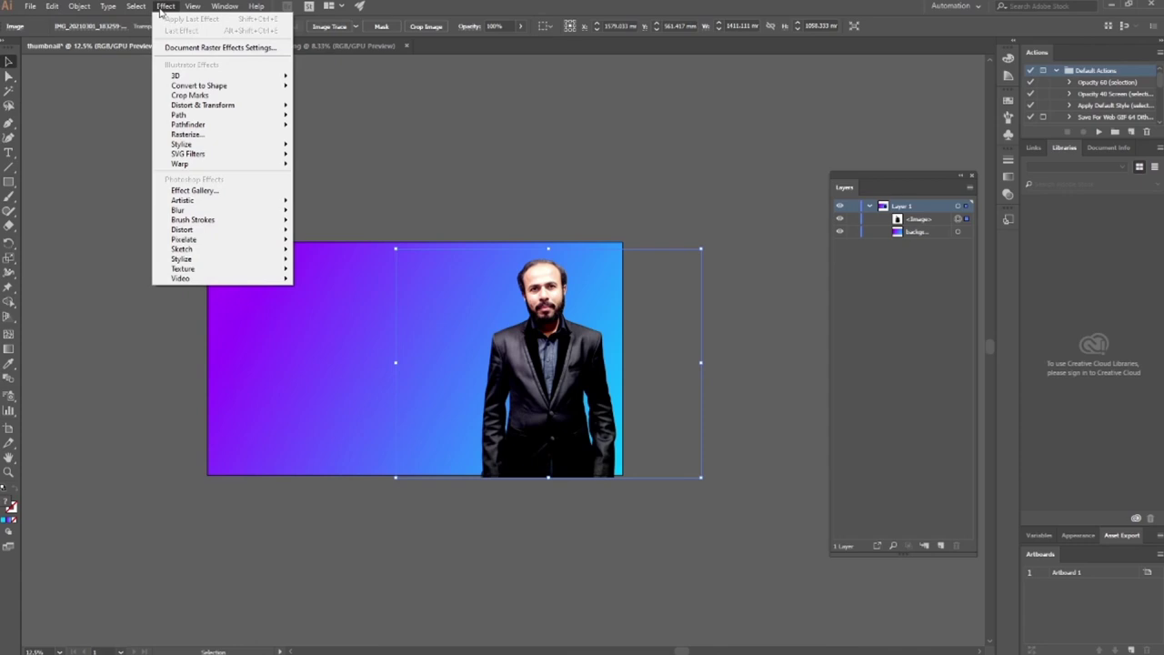
mouse_move(227, 146)
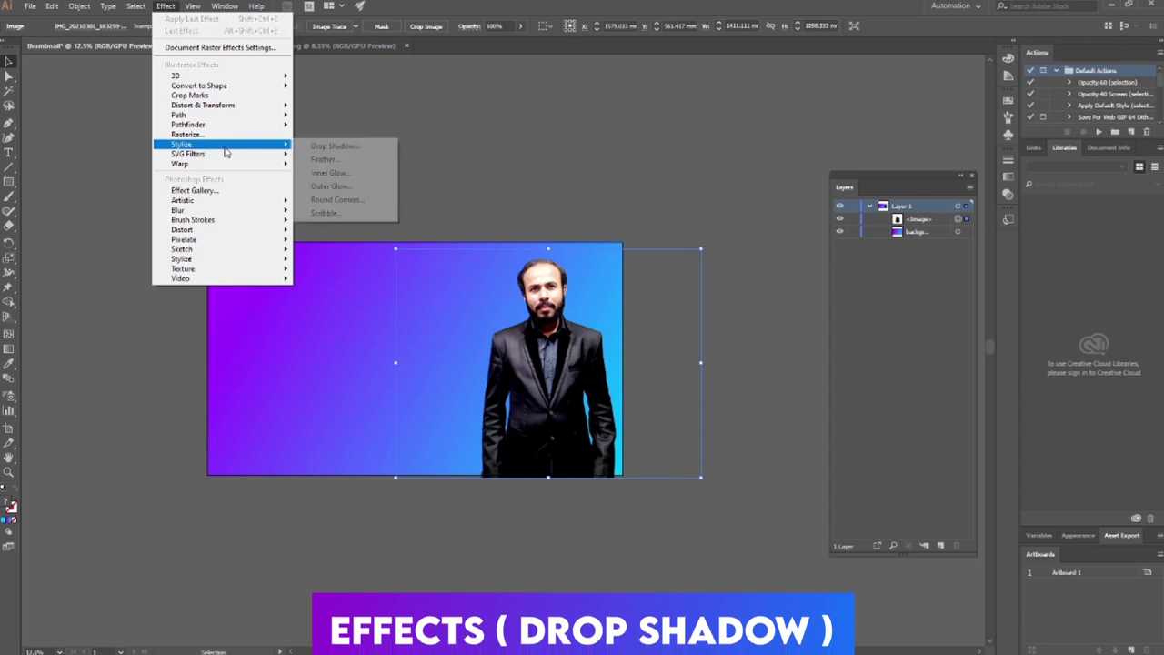
left_click(329, 147)
left_click_drag(572, 253, 686, 85)
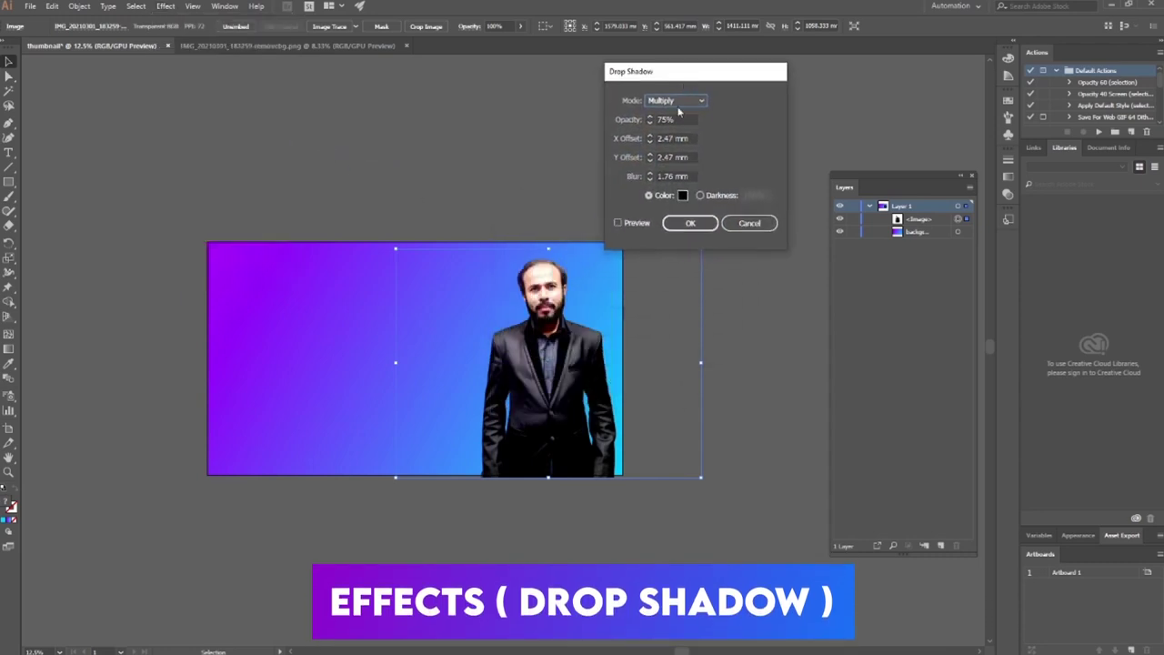
left_click(618, 224)
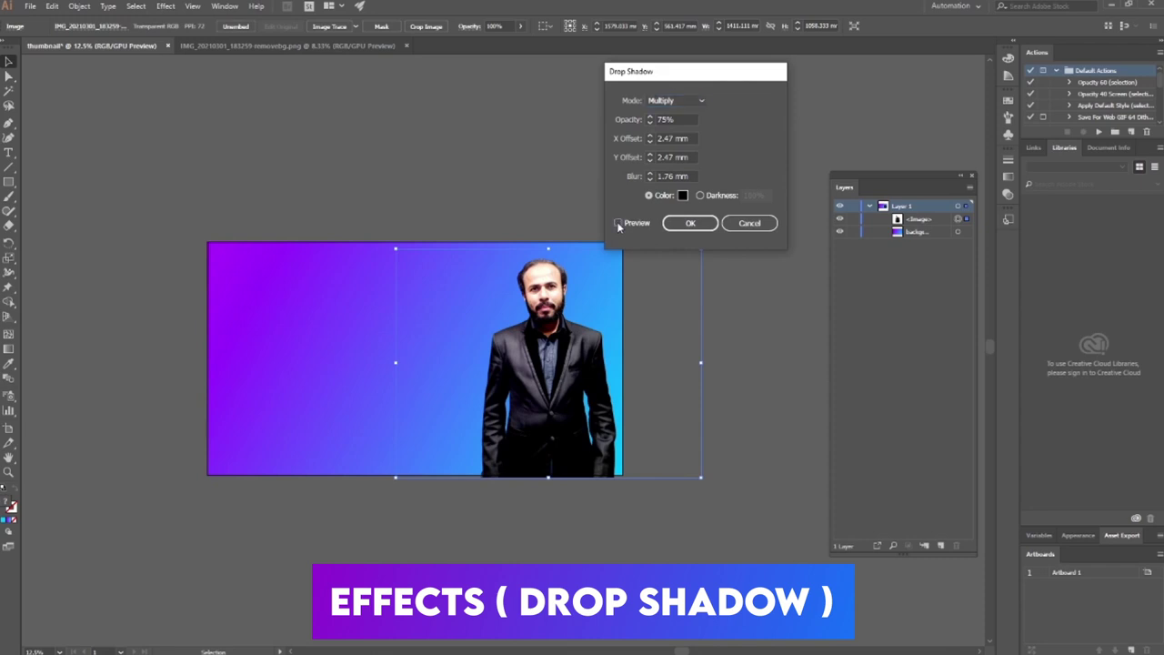
left_click(618, 224)
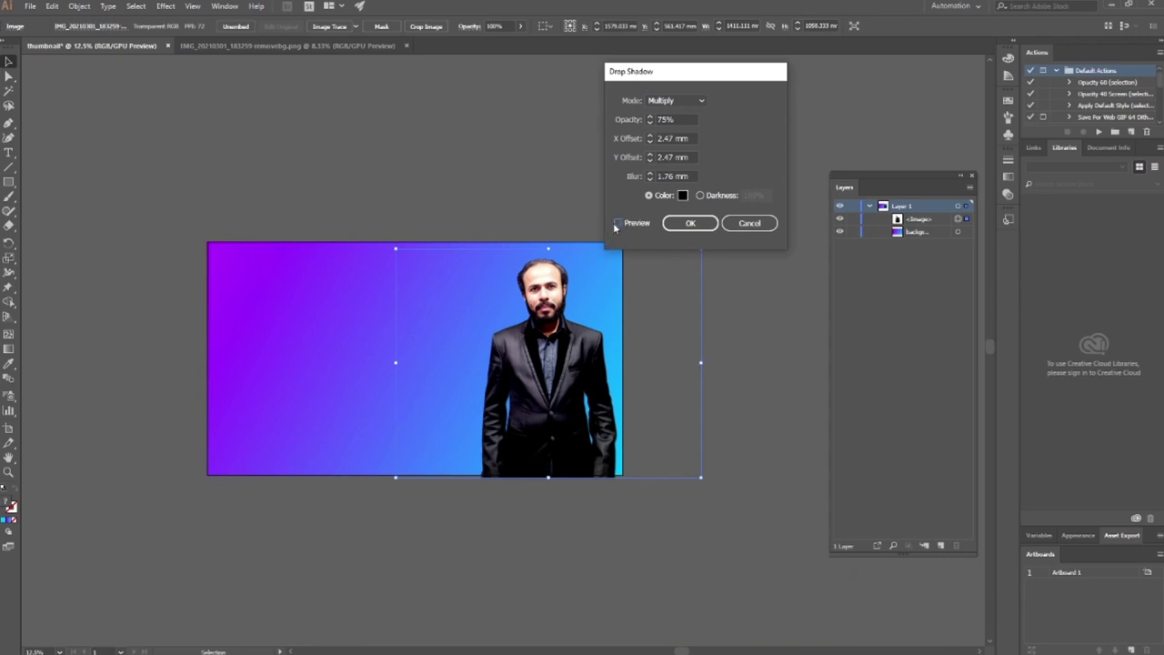
left_click(618, 224)
Set the drop shadow's X offset to 40 mm.
left_click(690, 137)
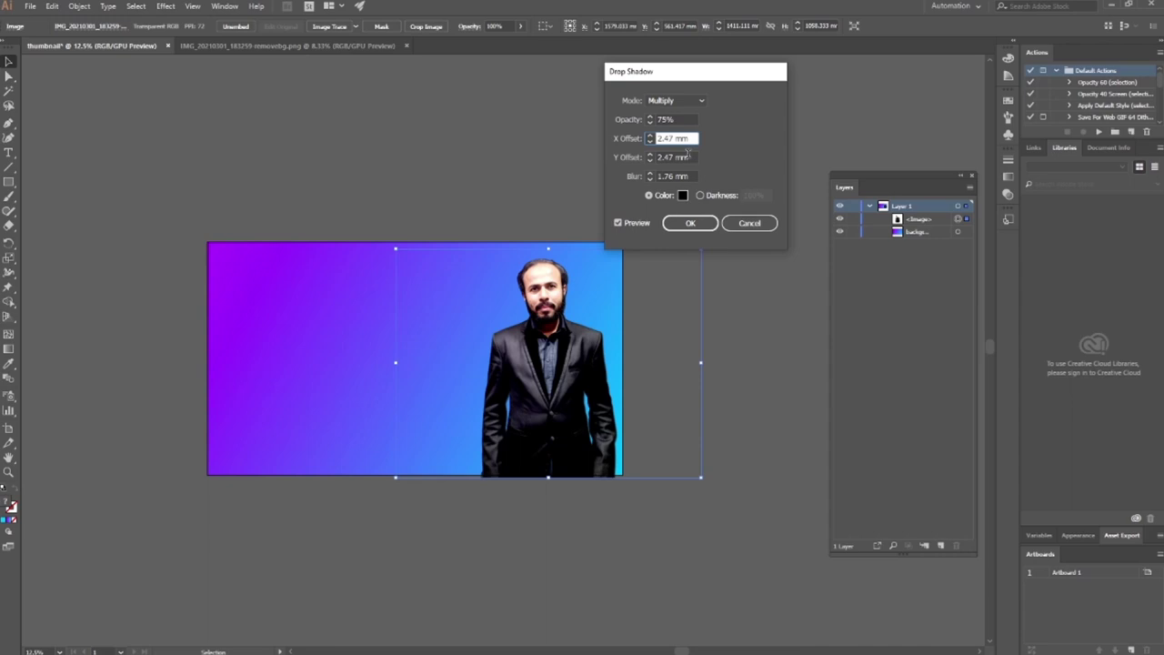
left_click(688, 156)
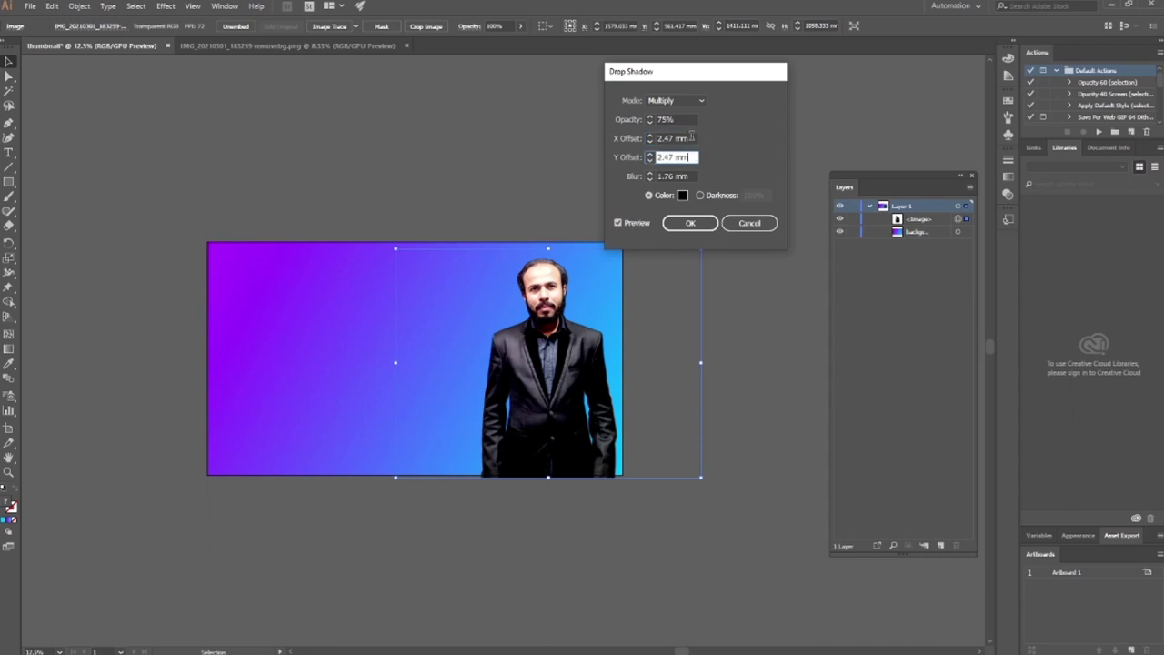
left_click(691, 137)
type("30")
key("shift+Up")
key("shift+Up")
key("shift+Down")
Set the drop shadow's Y offset to -20 mm.
left_click(689, 152)
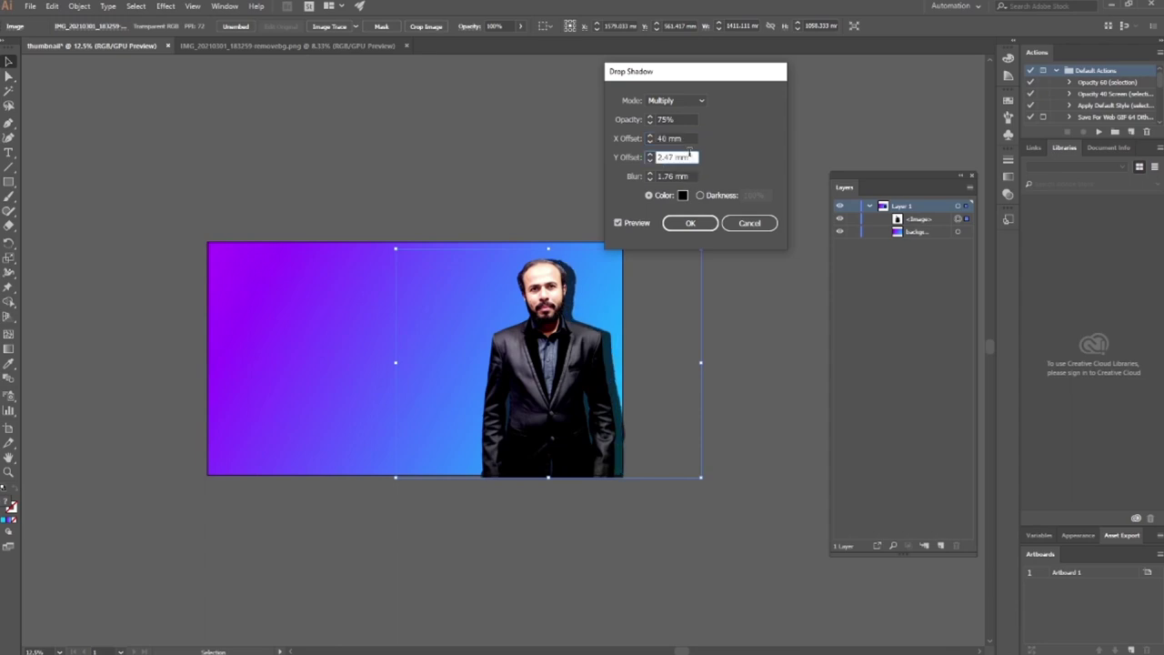
key("shift+Up")
key("shift+Down")
key("shift+Up")
key("shift+Up")
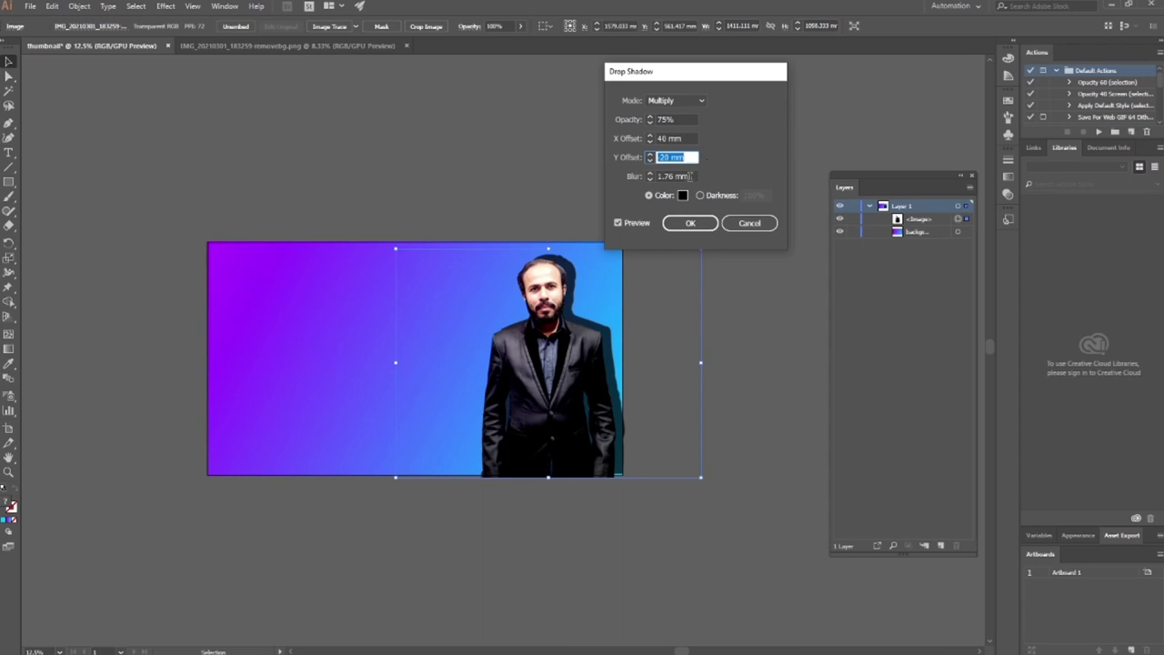
type("-20")
Raise the drop shadow's blur beyond 40 mm, apply the effect and deselect the portrait.
left_click(691, 176)
key("shift+Up")
key("shift+Up")
key("shift+Up")
key("shift+Up")
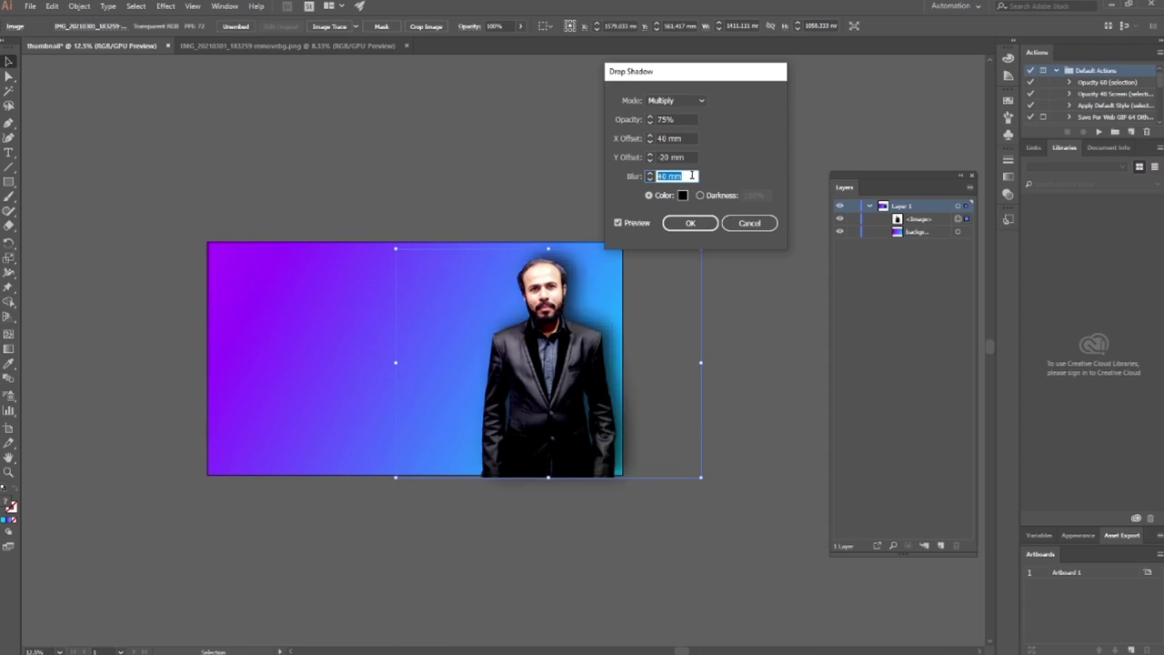
key("shift+Up")
key("Return")
key("ctrl+shift+a")
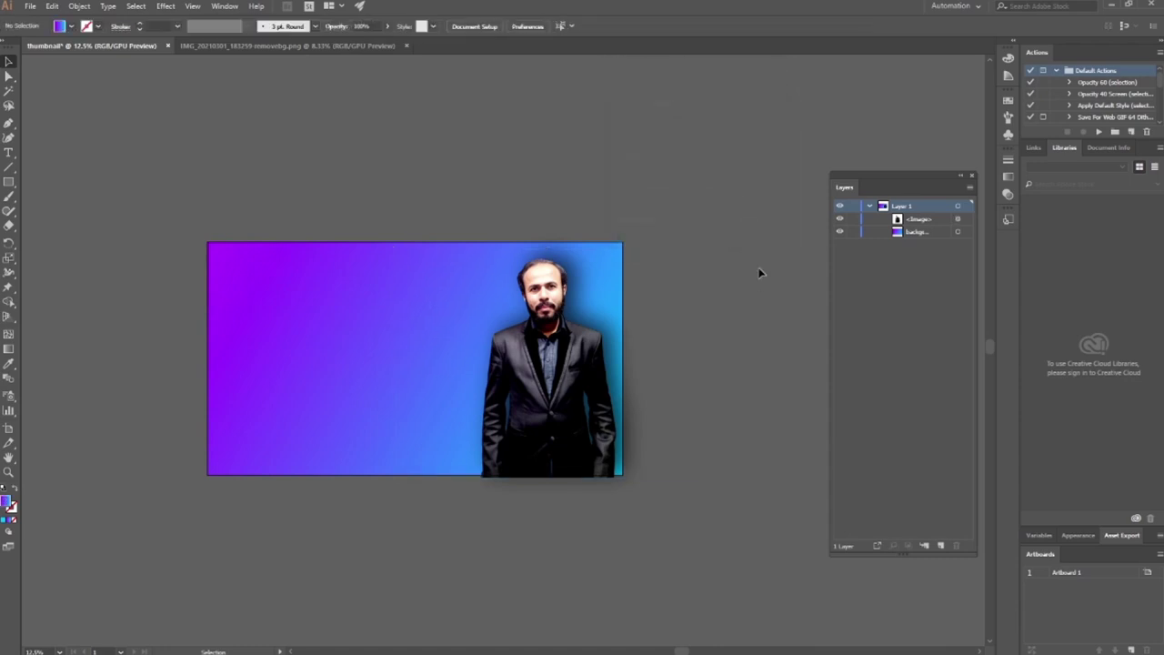
key("ctrl+=")
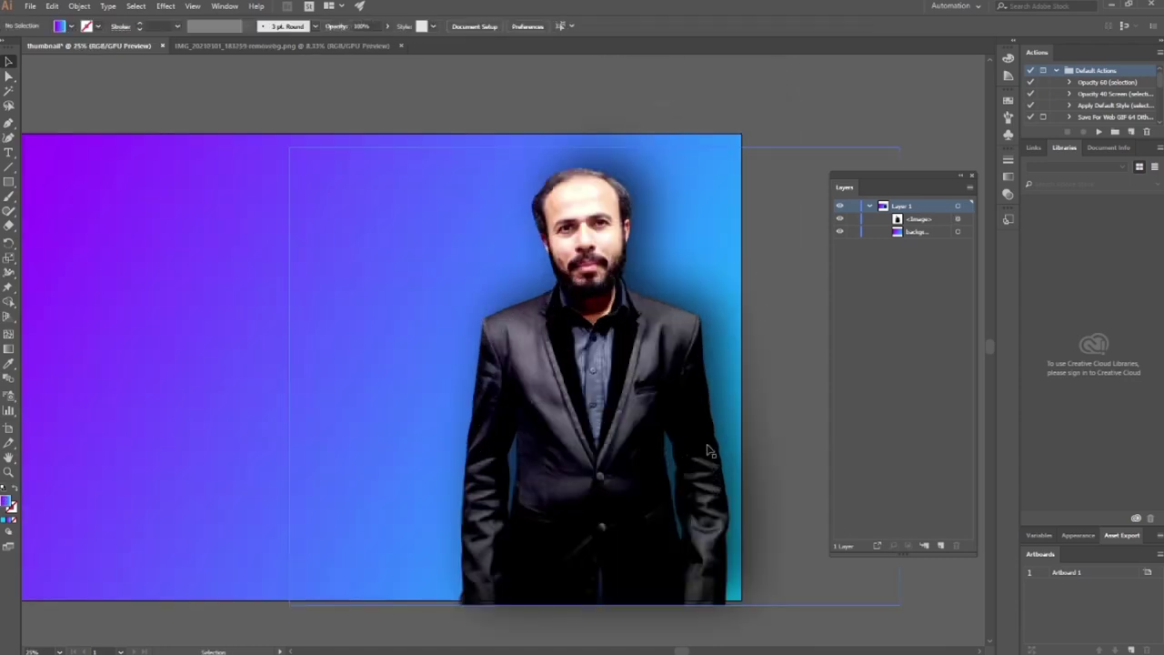
Add point text reading "how to create" on the purple part of the gradient background.
scroll(696, 473, "down", 2)
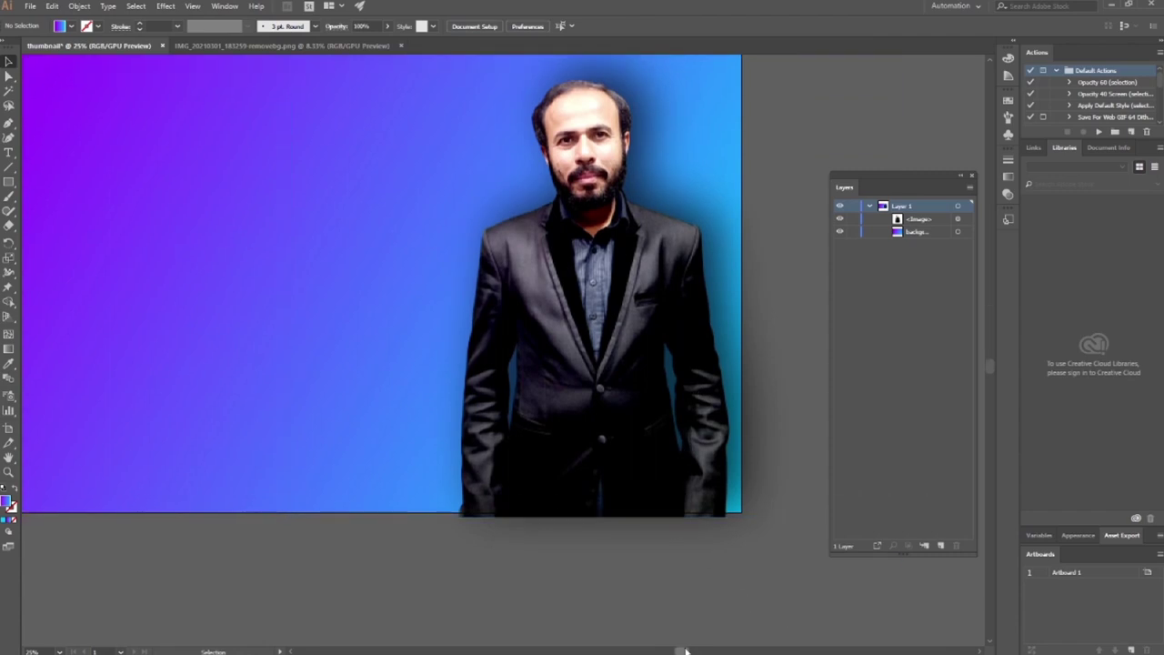
key("ctrl+minus")
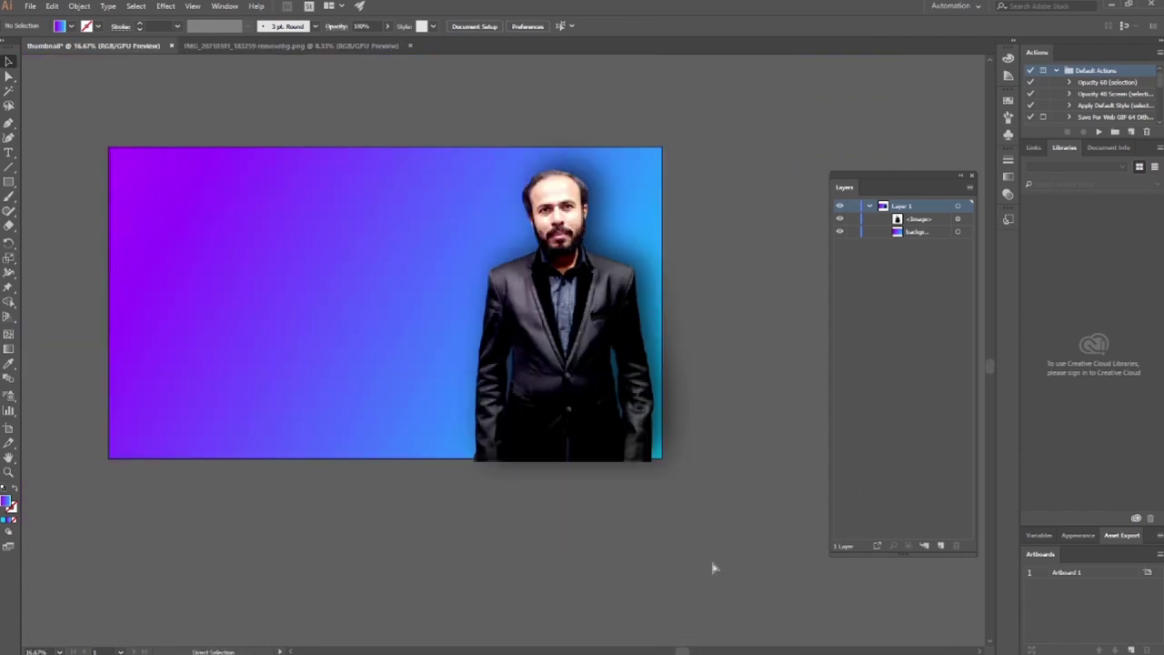
left_click_drag(688, 651, 653, 651)
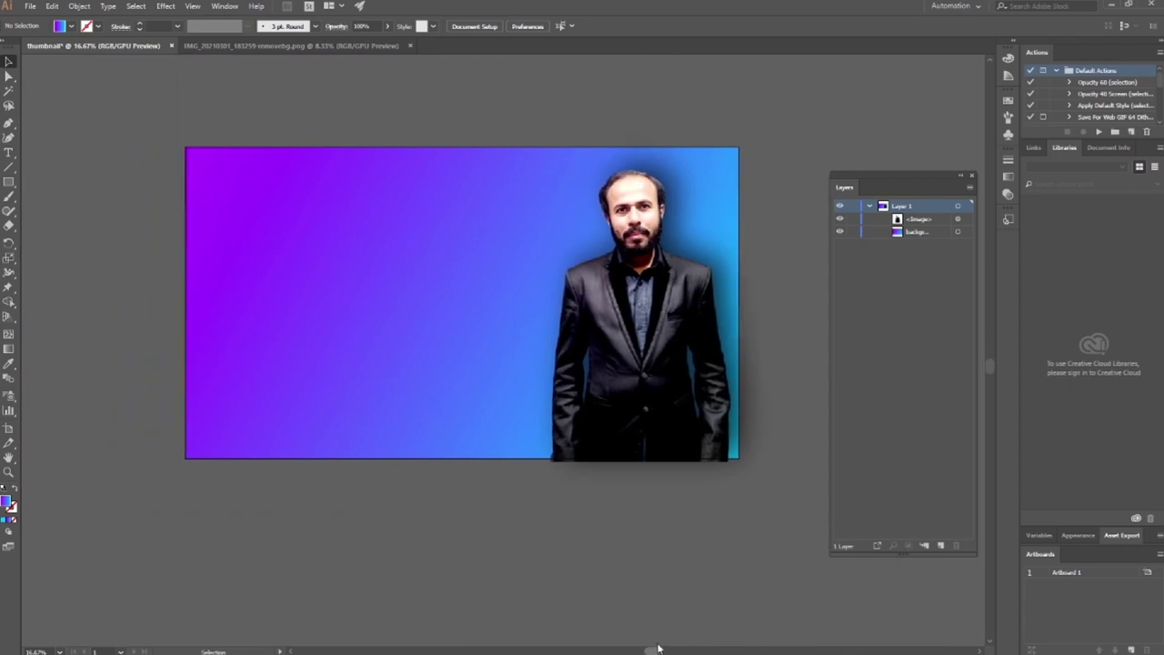
key("ctrl+minus")
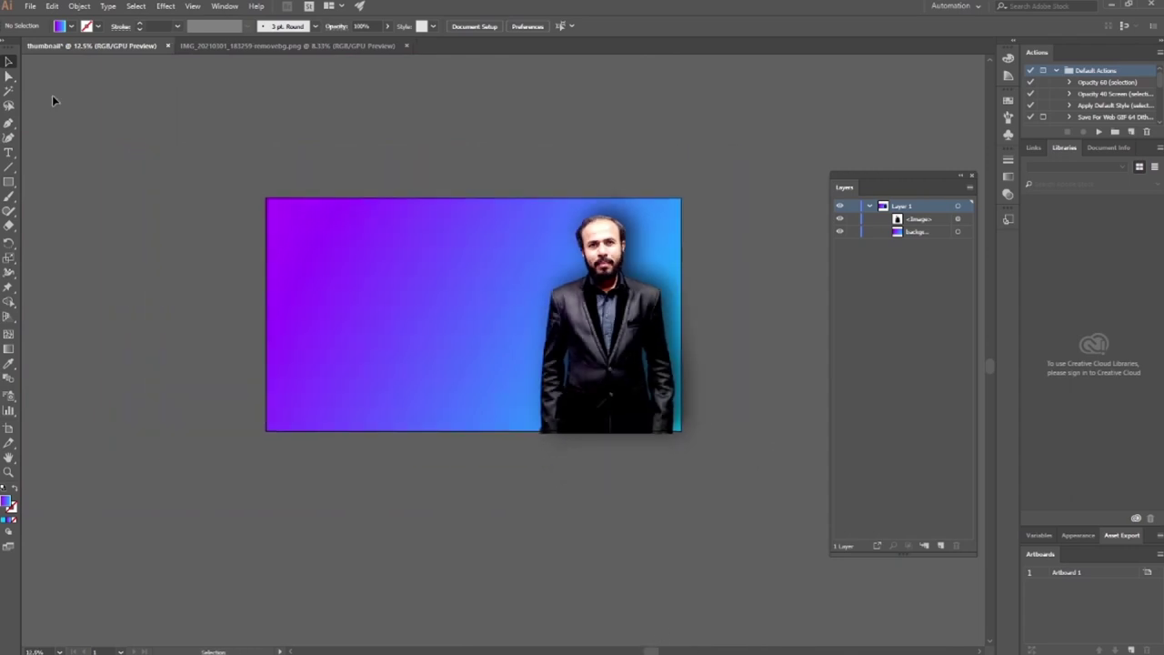
left_click(10, 152)
left_click(349, 292)
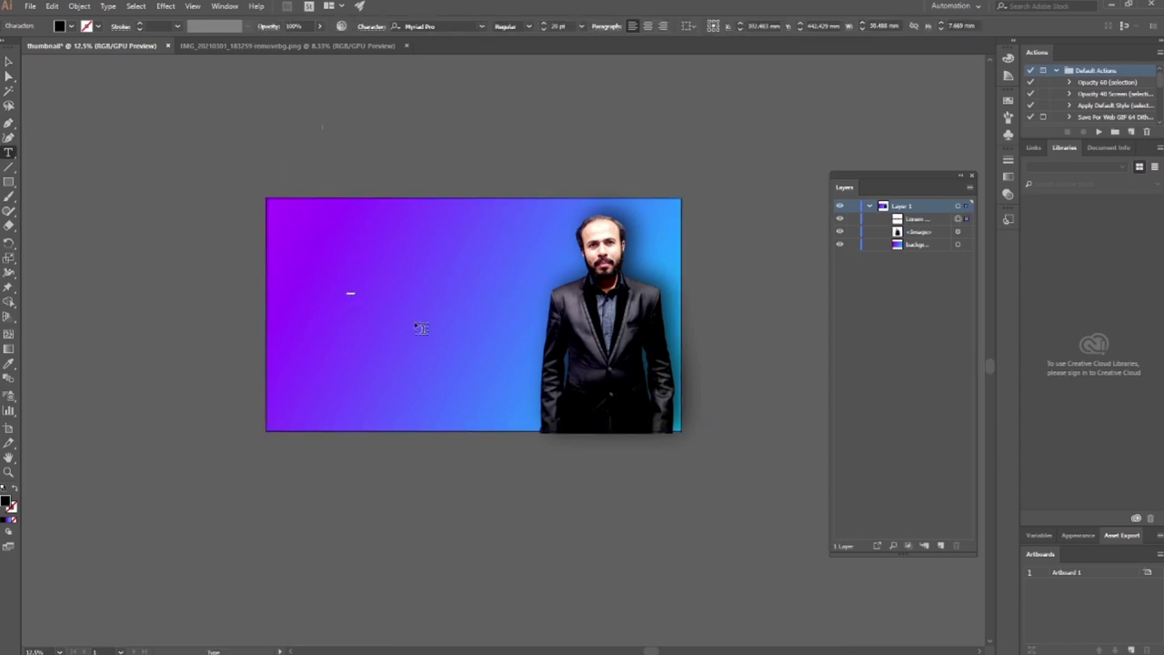
type("k")
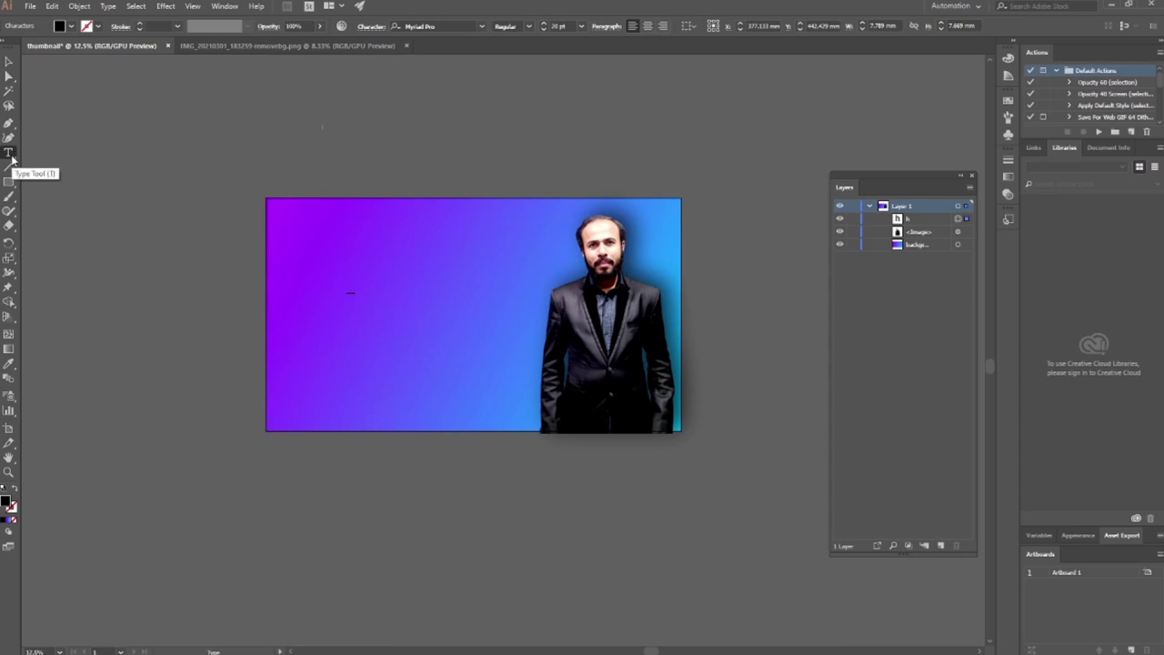
left_click(8, 61)
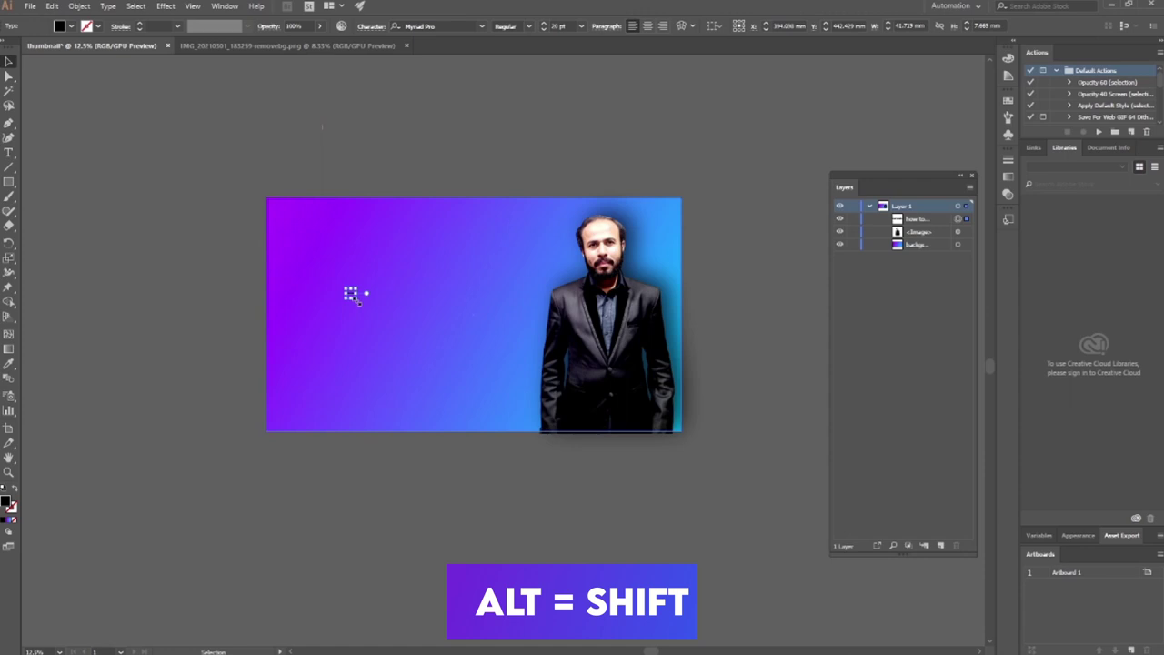
Scale the "how to create" text up to about 897 pt and place it just above the artboard.
left_click_drag(354, 297, 650, 513)
left_click(618, 506)
left_click_drag(366, 289, 428, 162)
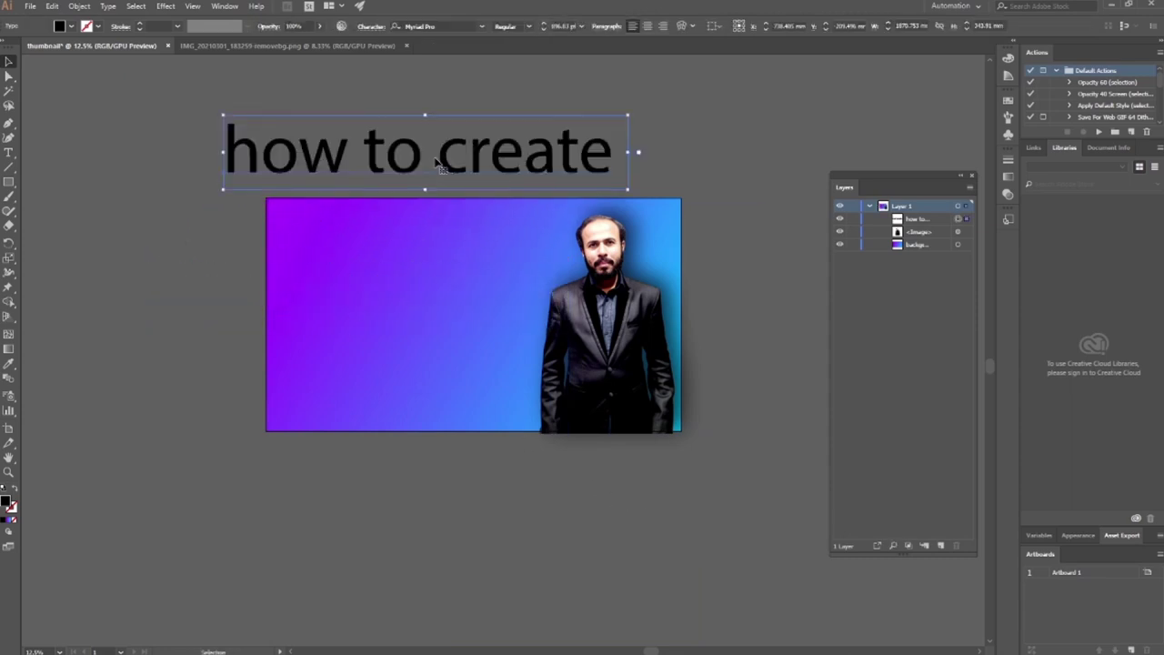
Set the "how to create" text to All Caps and deselect it.
left_click(369, 27)
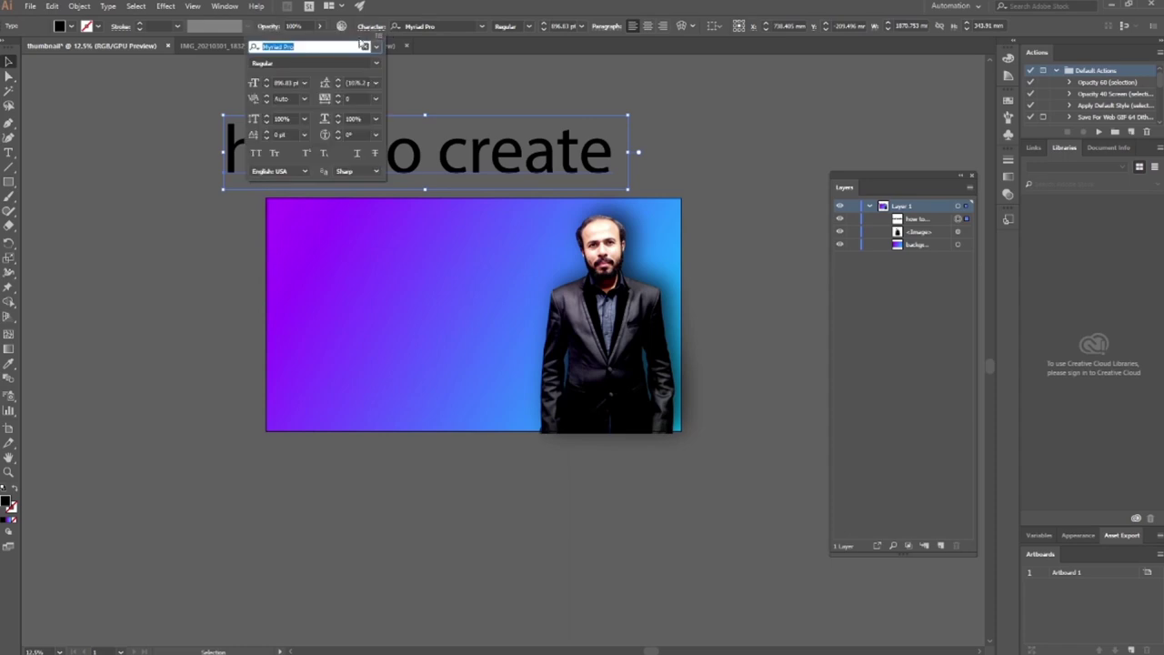
left_click(255, 154)
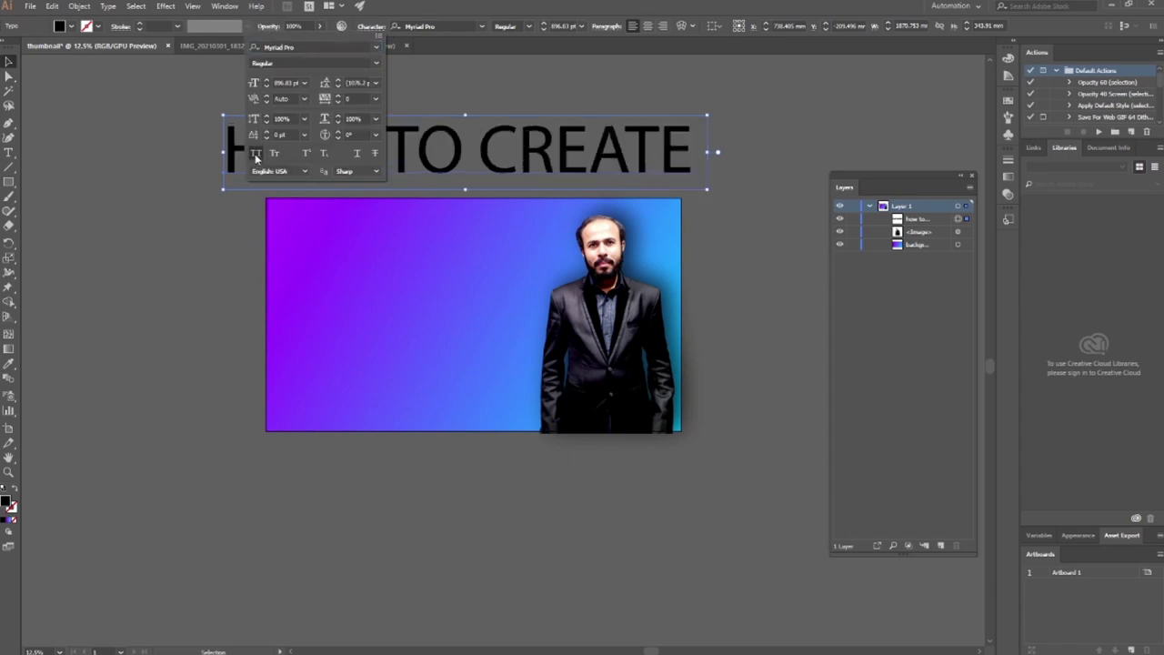
left_click(463, 457)
Try other fonts on the "HOW TO CREATE" text, stepping through the installed fonts from Sylfaen onward.
left_click(437, 147)
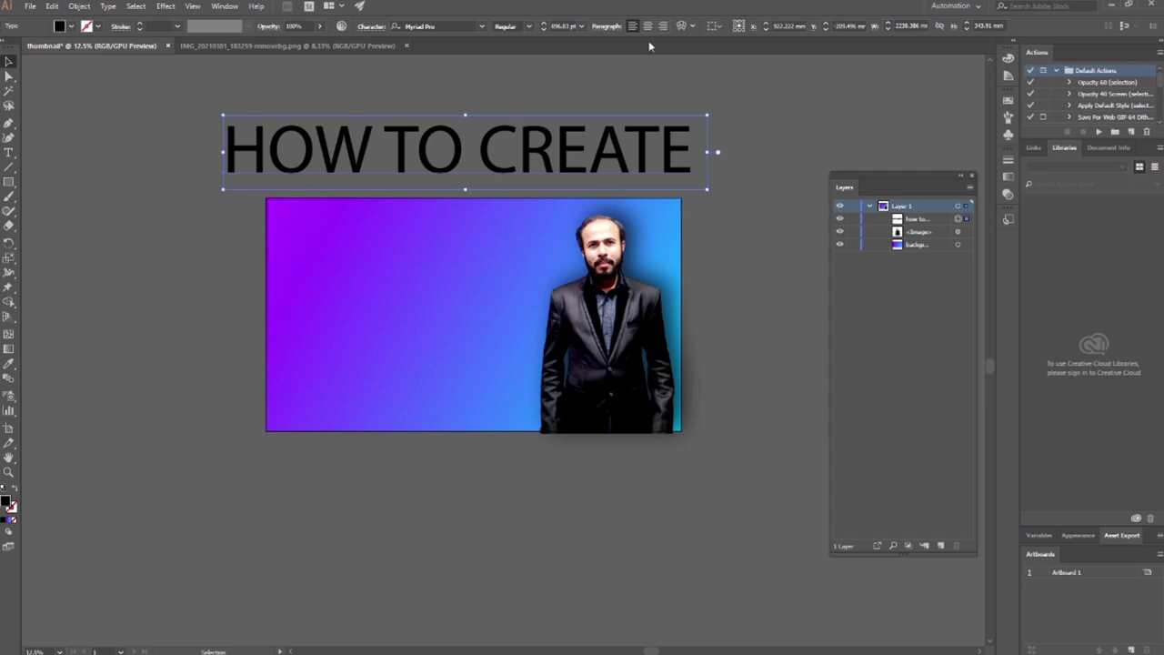
left_click(437, 25)
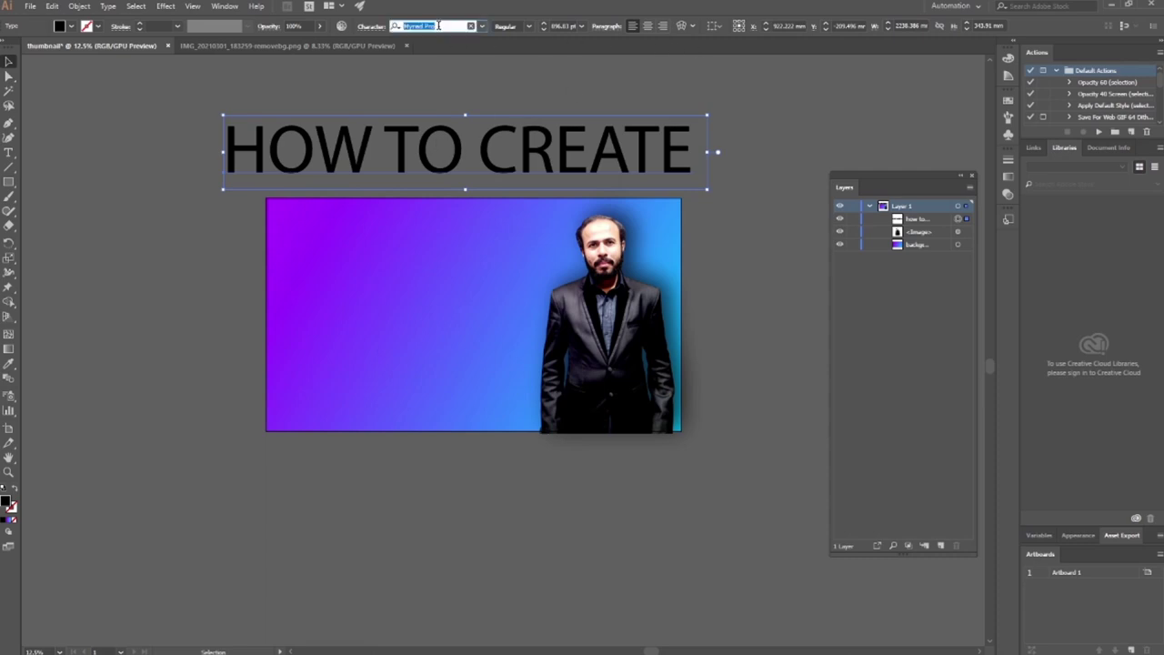
type("Sylfaen")
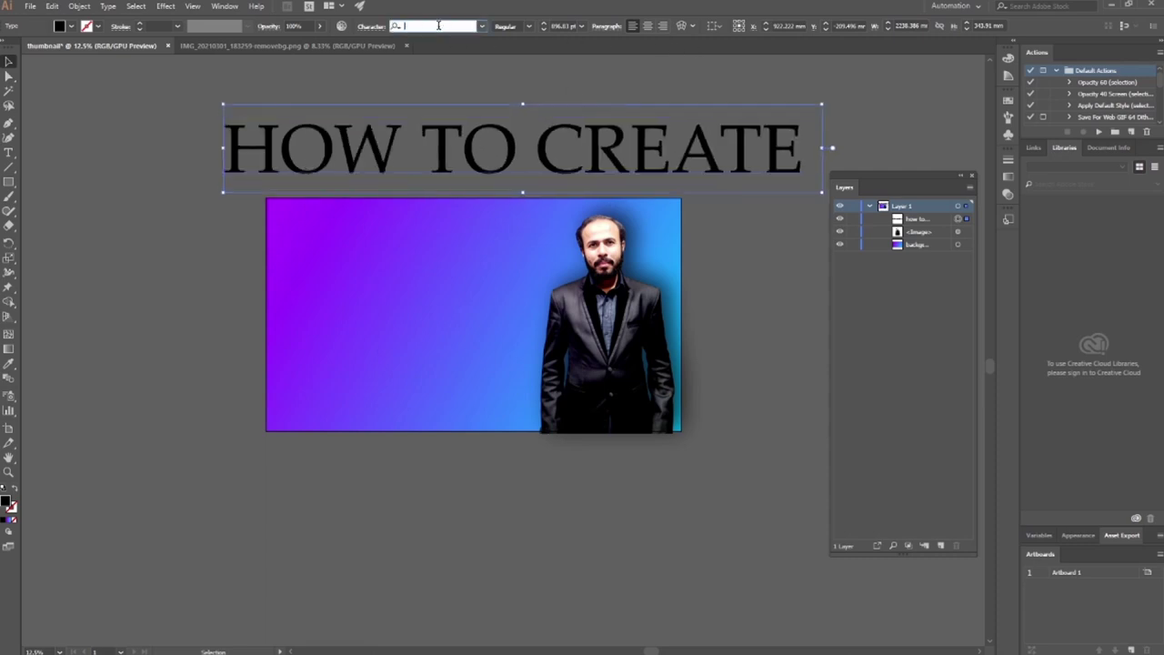
key("Down")
key("Down")
key("Down")
key("Down")
key("Down")
key("Down")
key("Down")
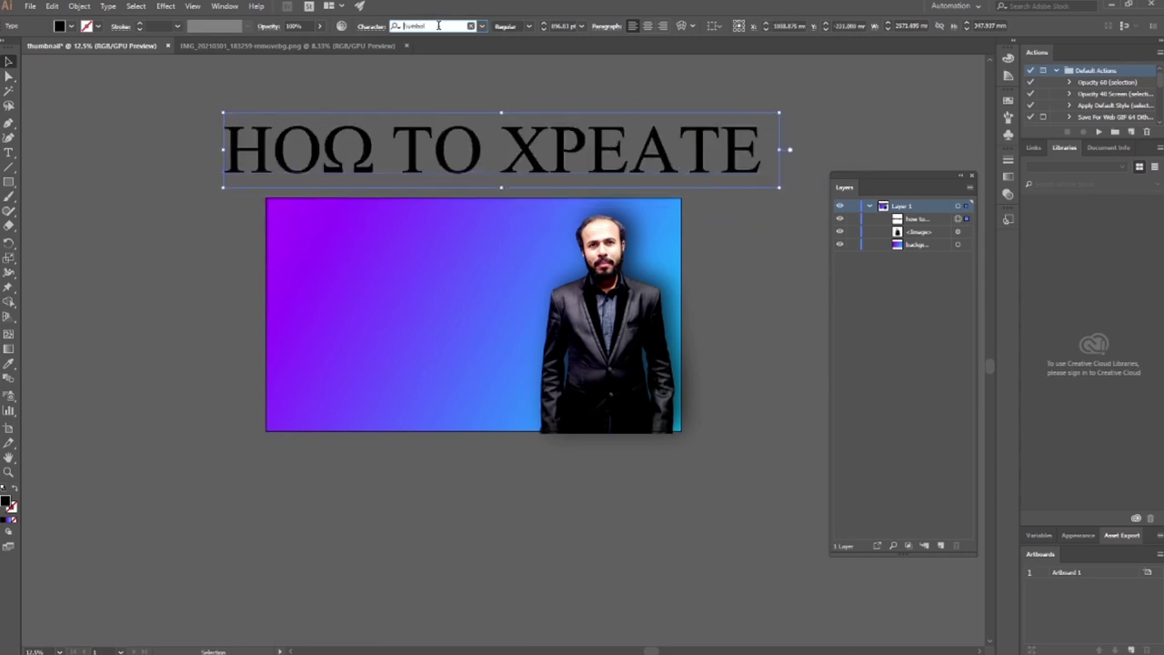
key("Down")
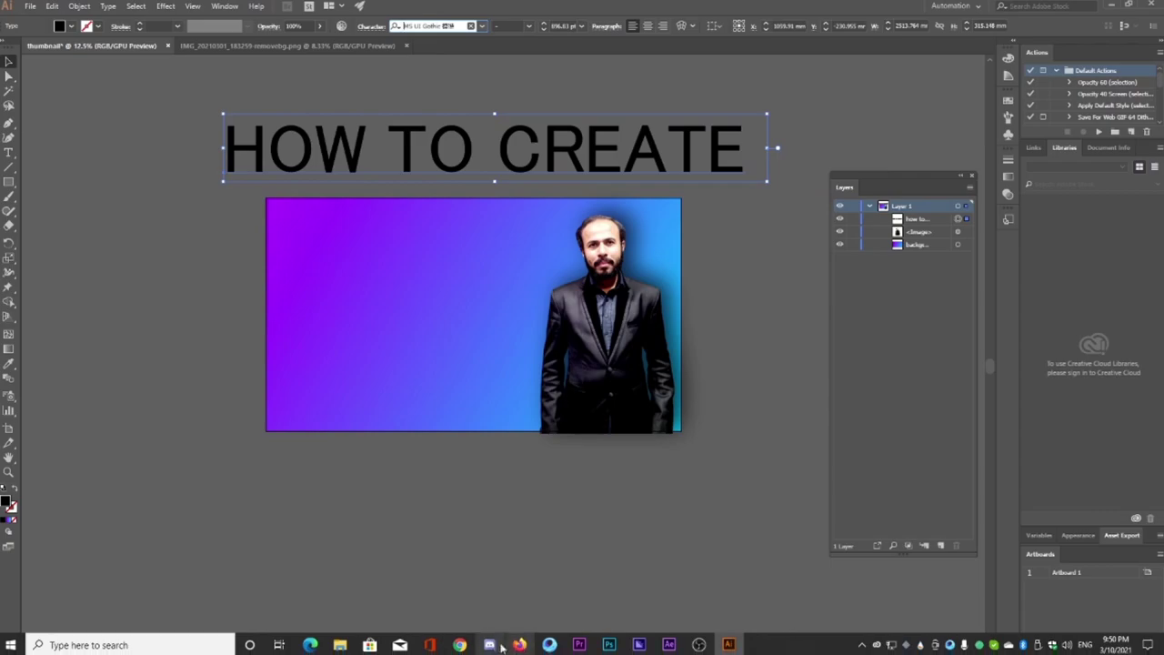
Switch to Chrome and open a new browser tab.
left_click(461, 645)
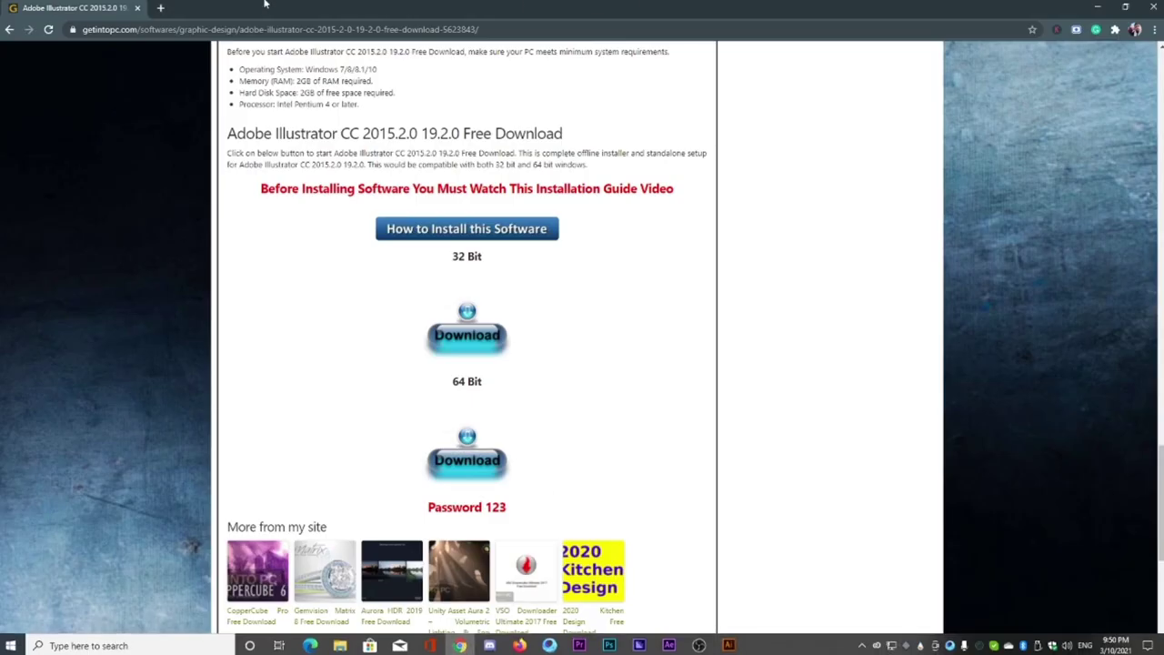
left_click(160, 7)
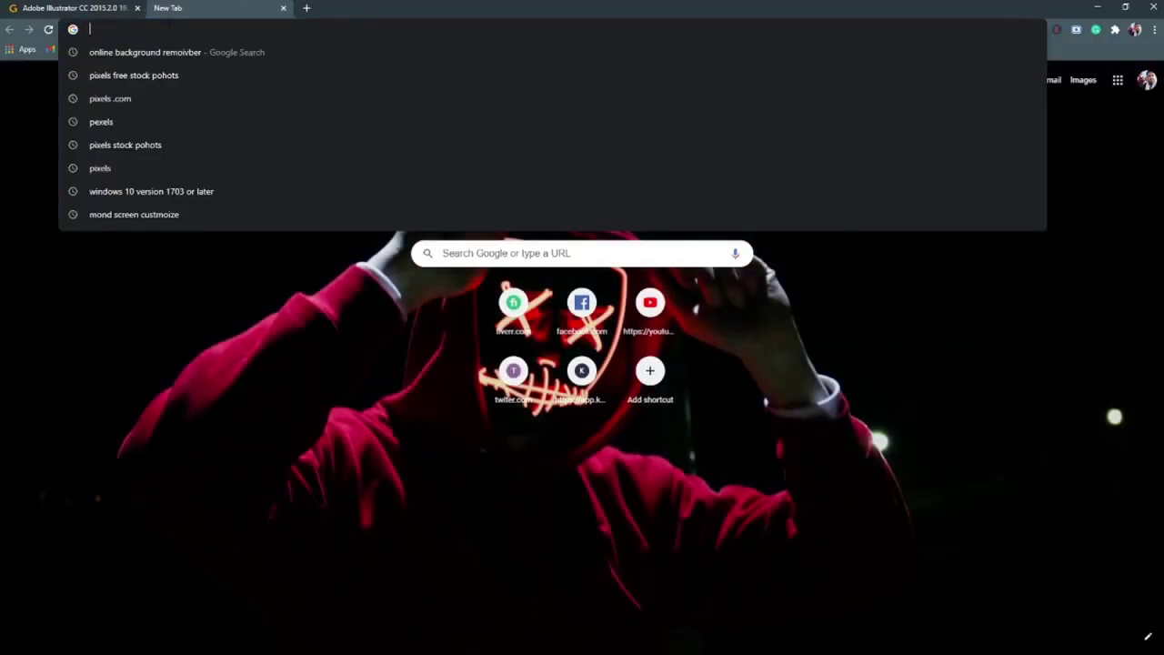
type("dri")
key("BackSpace")
key("BackSpace")
type("afone")
key("BackSpace")
key("BackSpace")
key("BackSpace")
key("BackSpace")
key("BackSpace")
key("BackSpace")
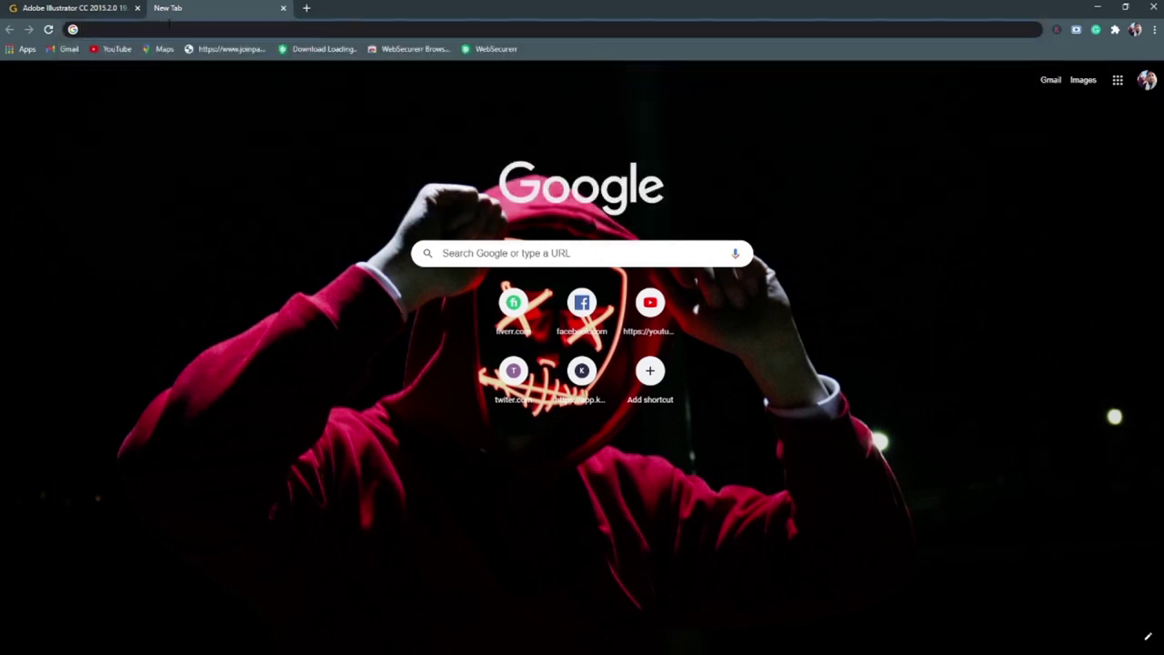
Search Google for "dafont" and open the dafont.com website.
type("dafont")
key("Return")
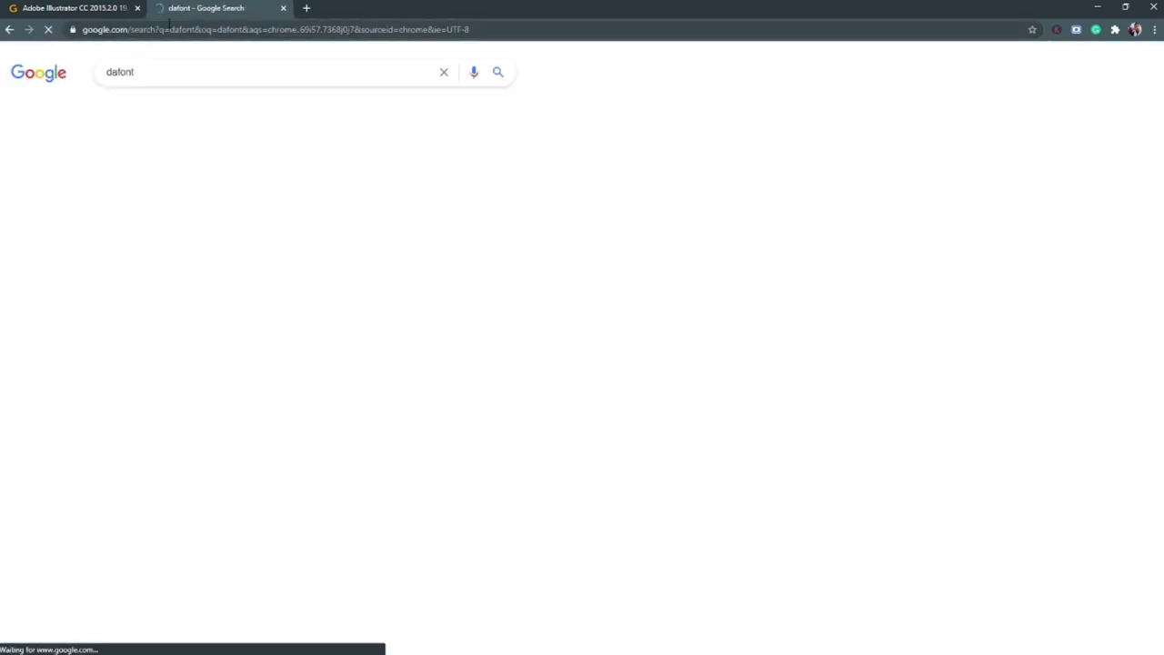
left_click(170, 178)
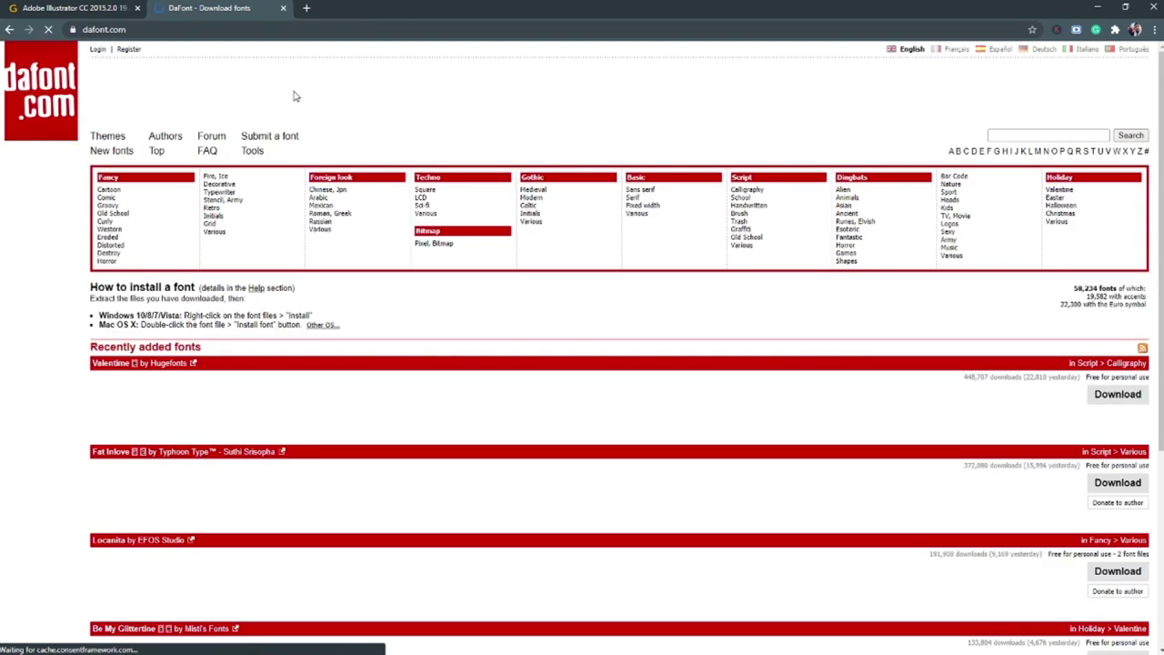
Search dafont.com for "lemon" and examine the listed fonts.
left_click(1027, 134)
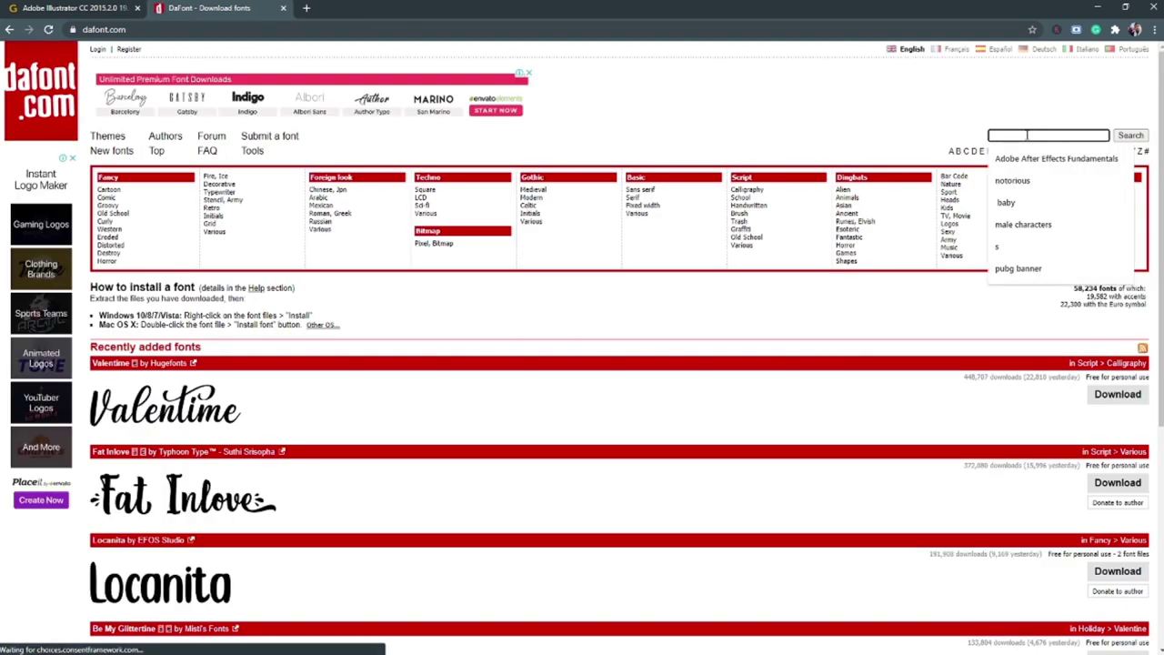
type("lemon")
key("Return")
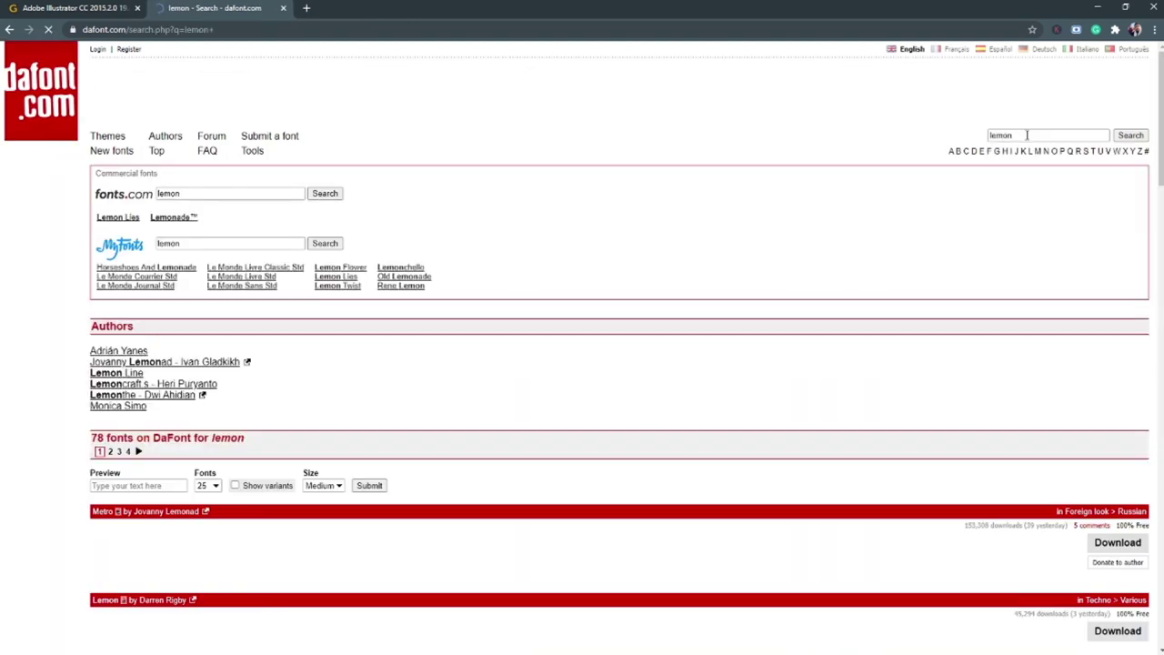
scroll(396, 317, "down", 2)
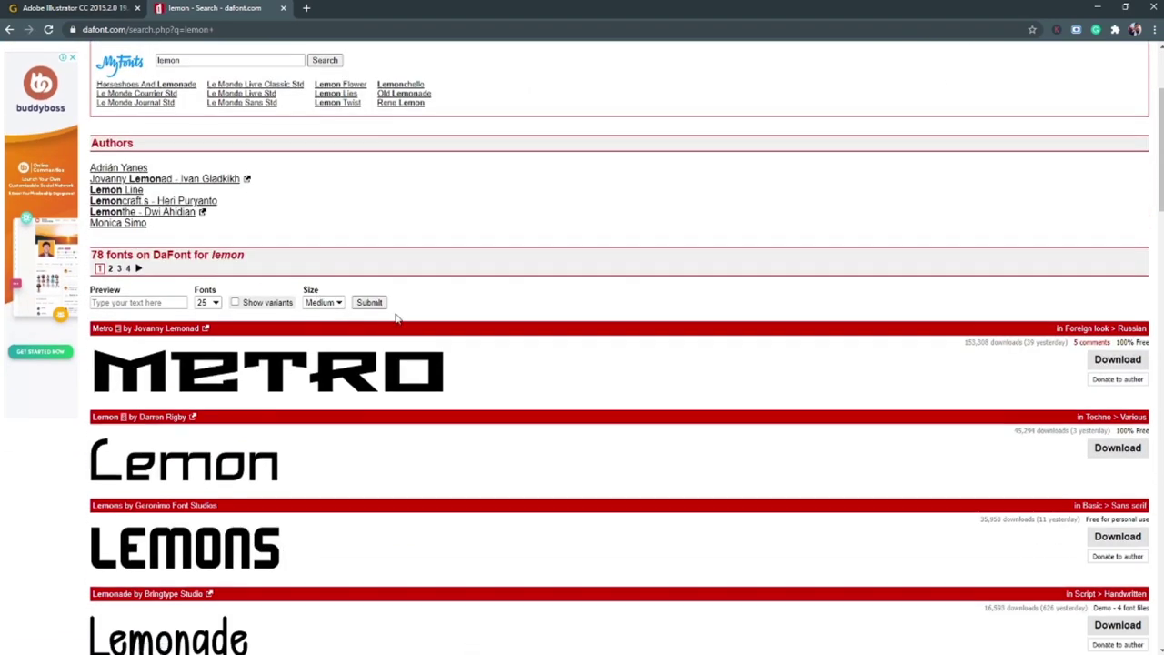
scroll(421, 336, "up", 2)
scroll(486, 351, "down", 4)
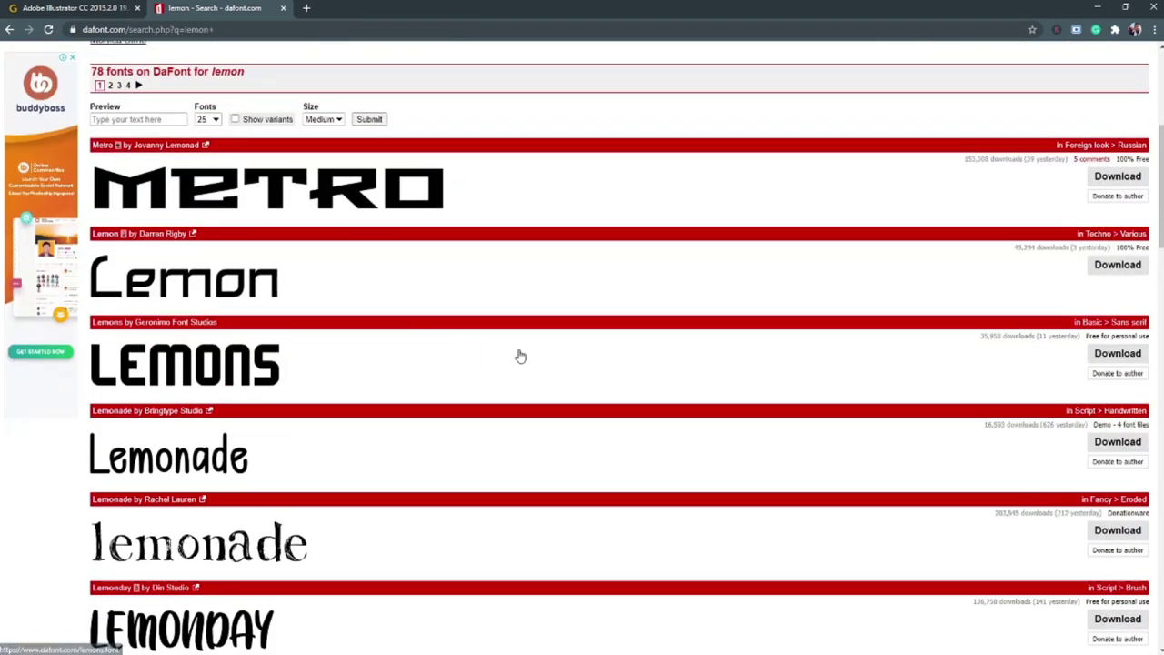
scroll(519, 355, "down", 5)
scroll(523, 382, "down", 1)
scroll(463, 372, "down", 2)
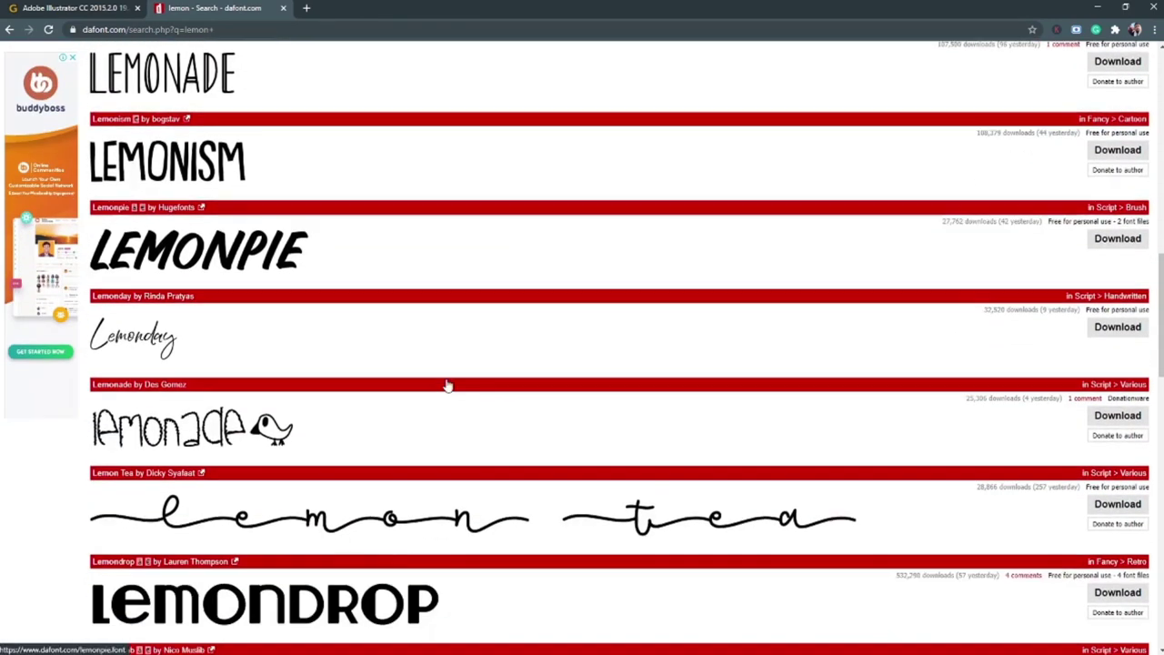
Close the dafont results and search Google for "lemon font family download" in a new tab.
left_click(306, 8)
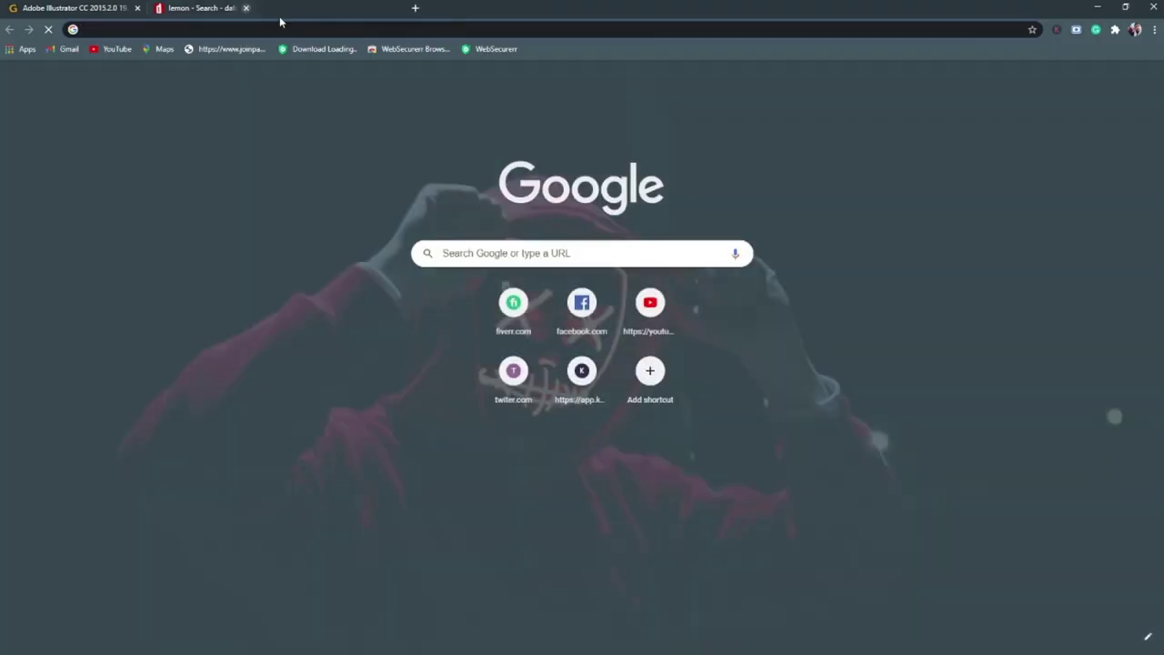
left_click(283, 8)
left_click(268, 30)
type("lem")
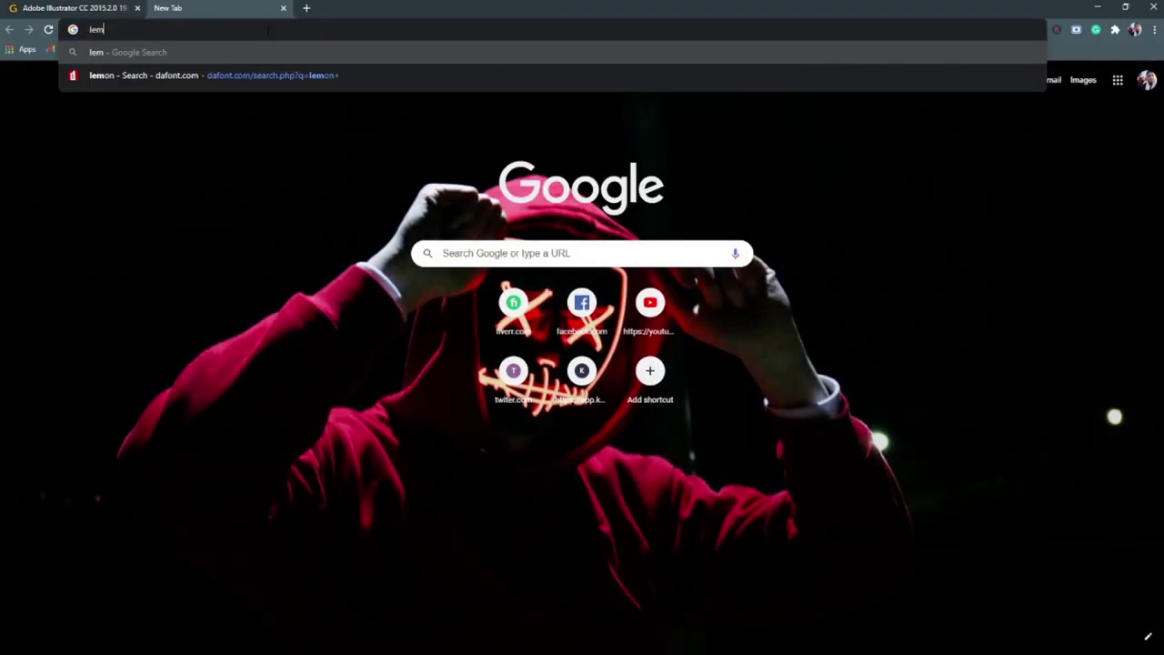
type("on font fam")
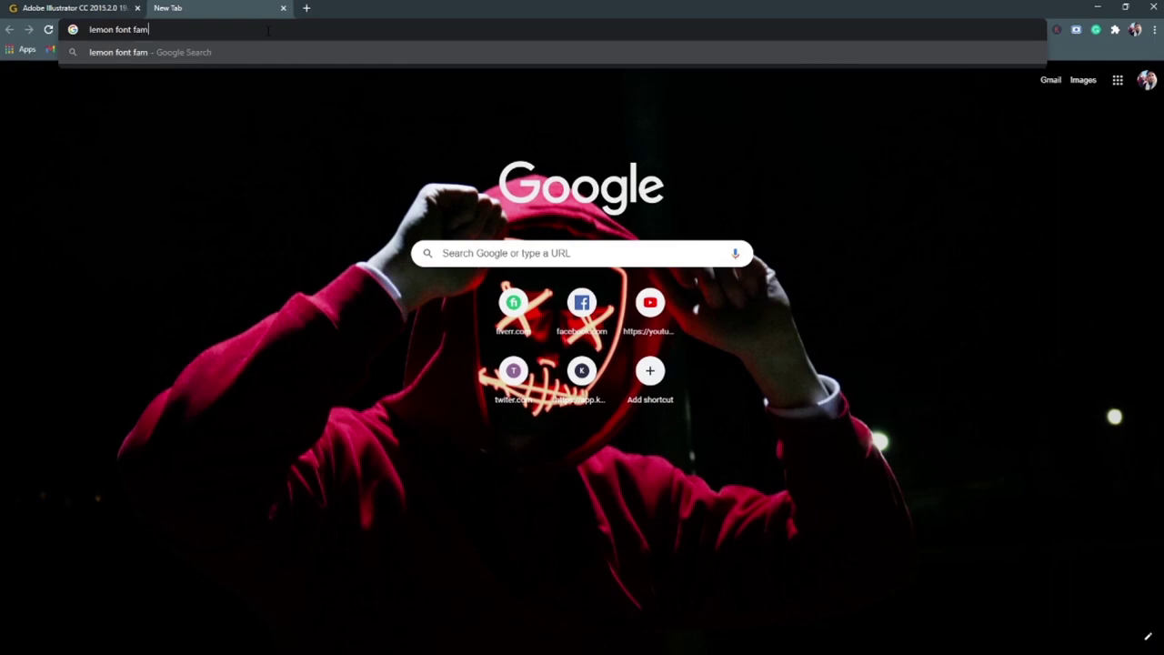
type("ily download")
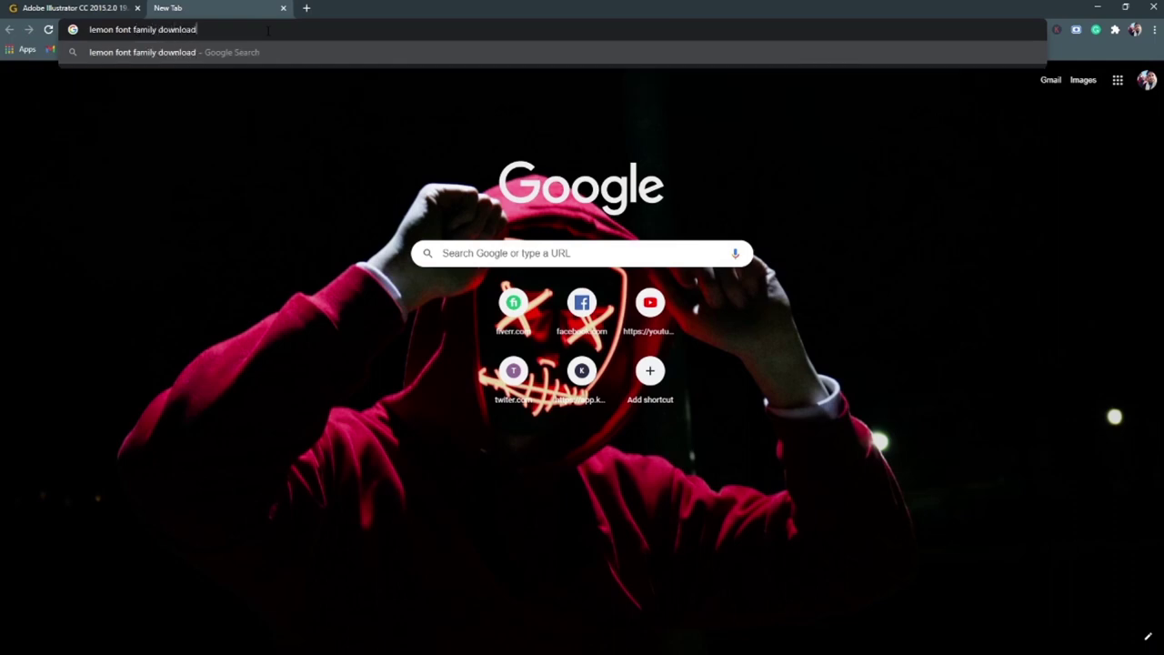
key("Return")
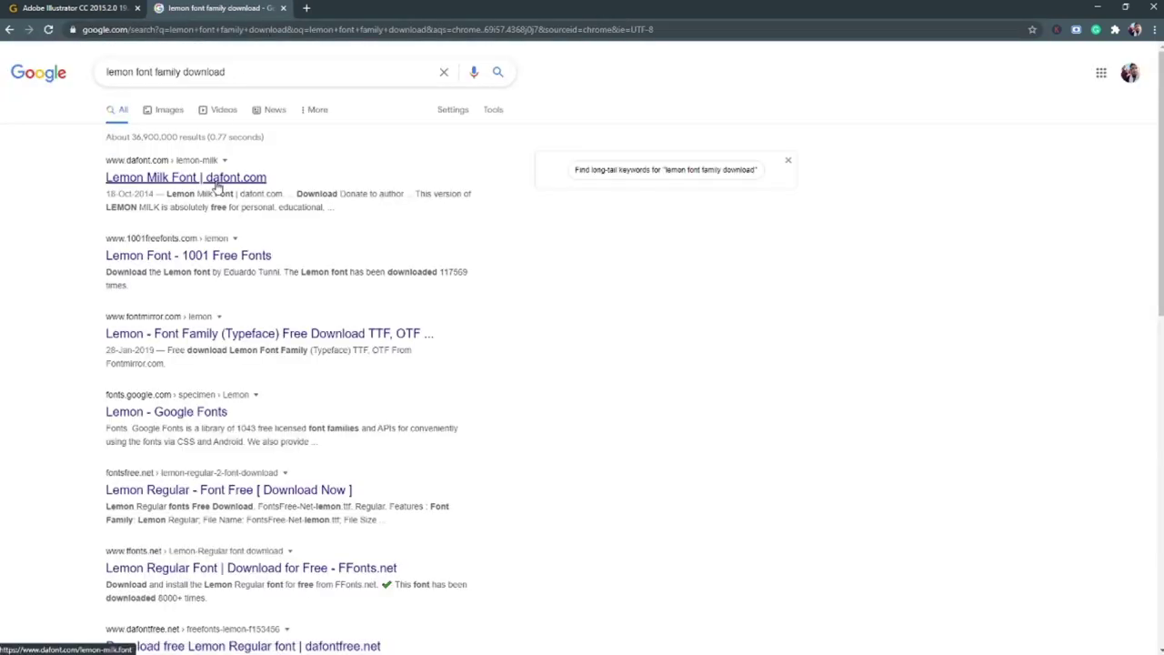
Open the Lemon Milk and 1001 Free Fonts results in separate tabs and download the Lemon Milk font from dafont.com.
middle_click(209, 179)
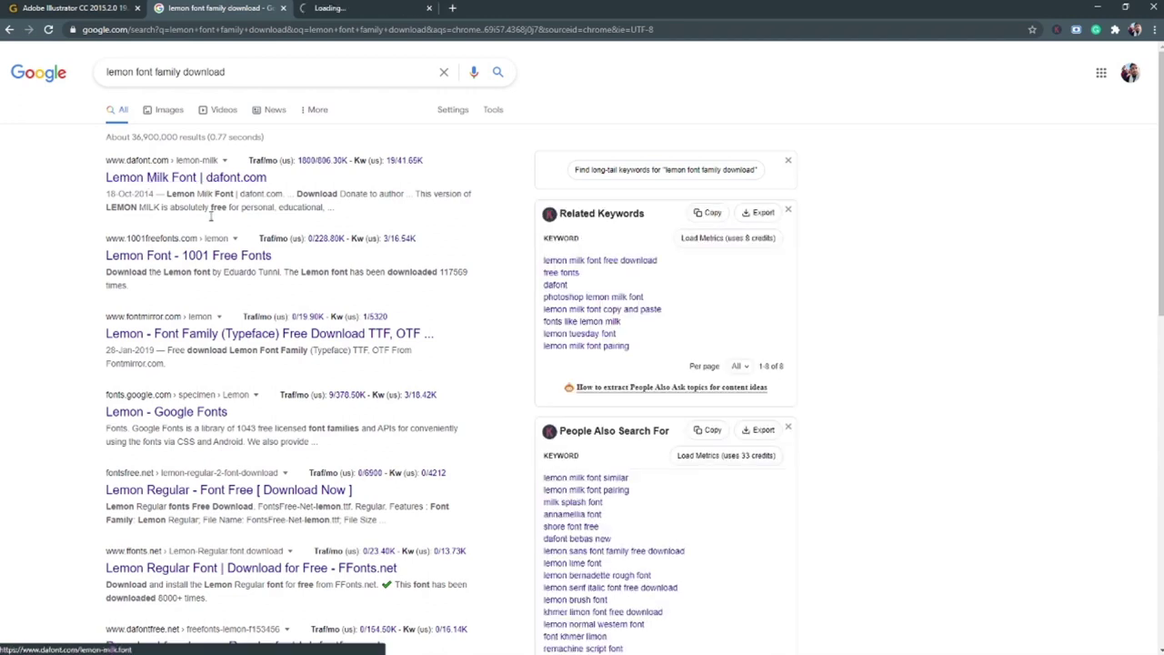
middle_click(163, 256)
left_click(391, 7)
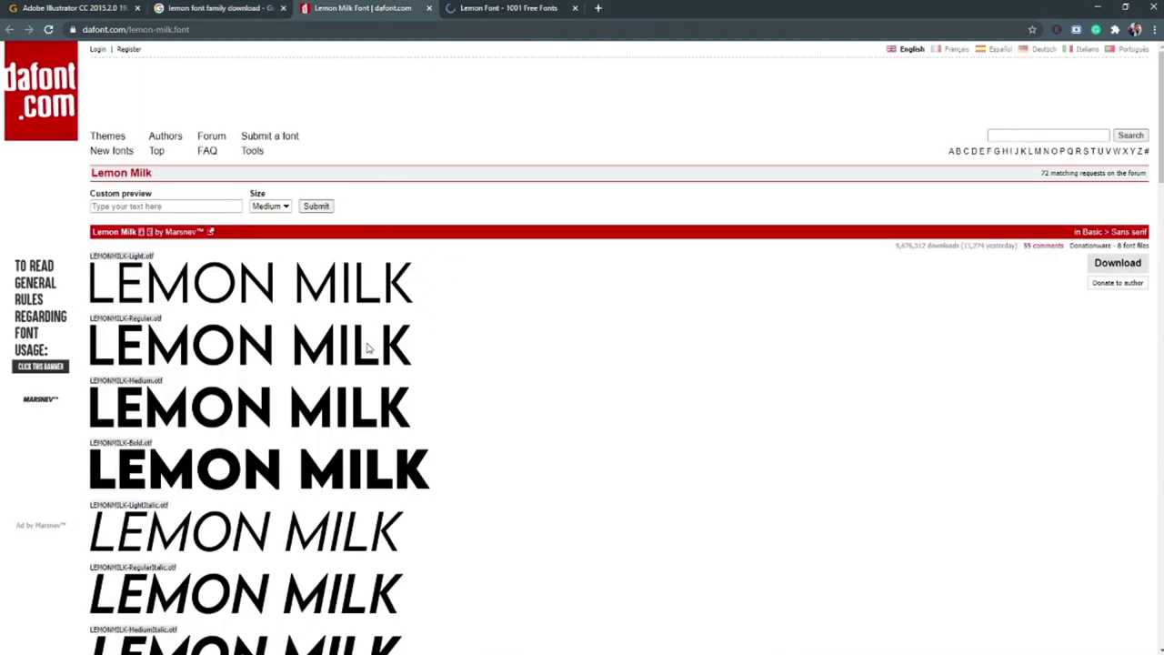
left_click(1114, 265)
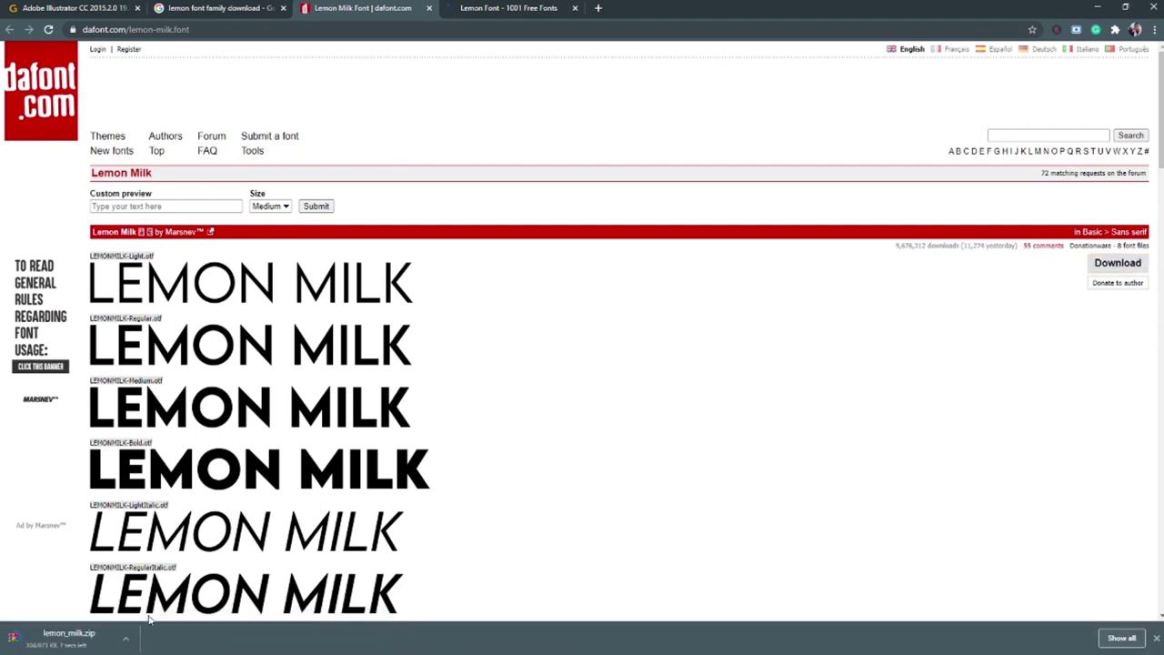
Close the 1001 Free Fonts and Lemon Milk tabs.
left_click(479, 8)
left_click(575, 7)
left_click(428, 8)
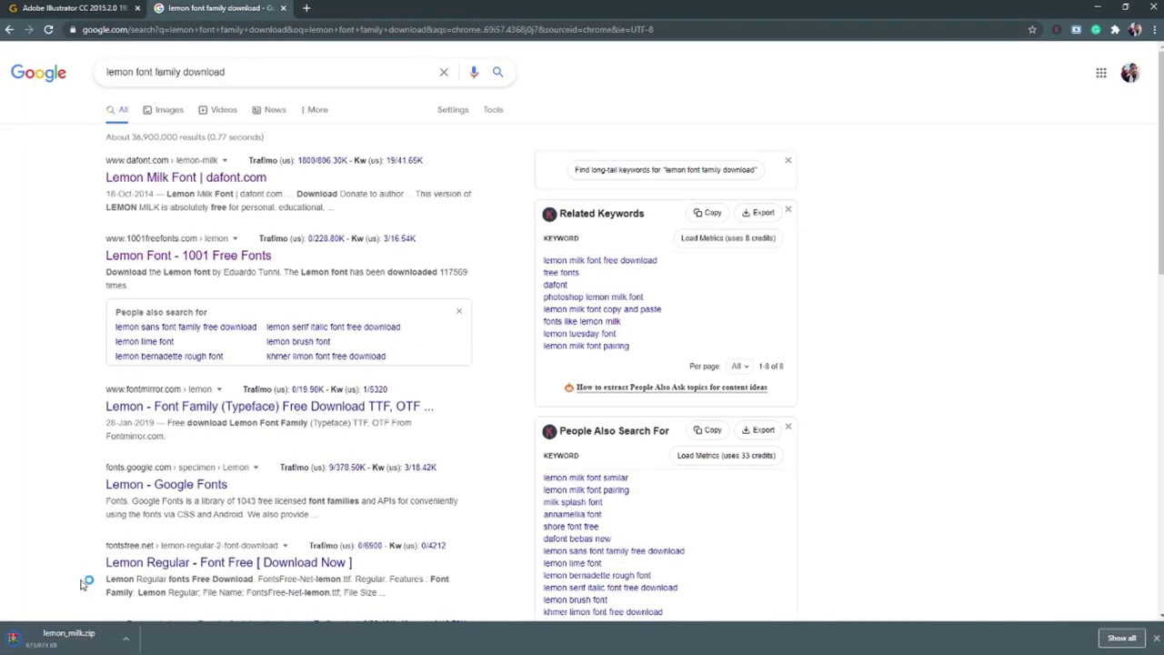
Open the downloaded lemon_milk.zip archive and install the LEMON MILK Bold font.
left_click(68, 634)
double_click(245, 410)
left_click(97, 78)
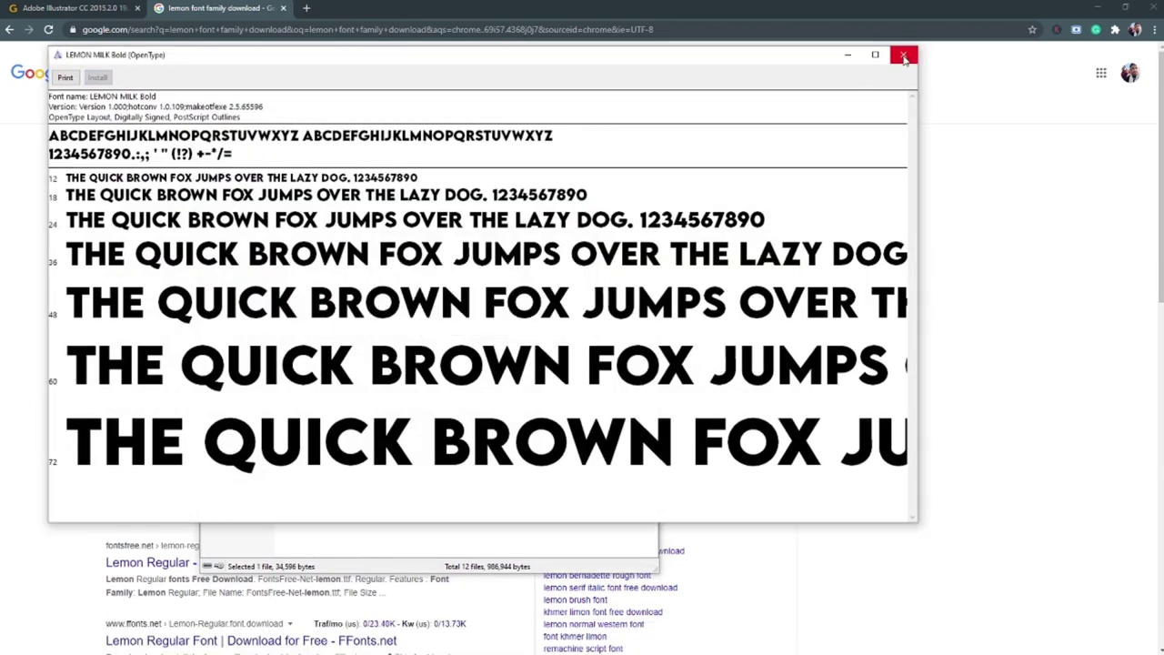
Install the LEMON MILK Bold Italic and Regular Italic fonts from the lemon_milk.zip archive.
left_click(903, 54)
double_click(245, 423)
left_click(145, 125)
left_click(950, 101)
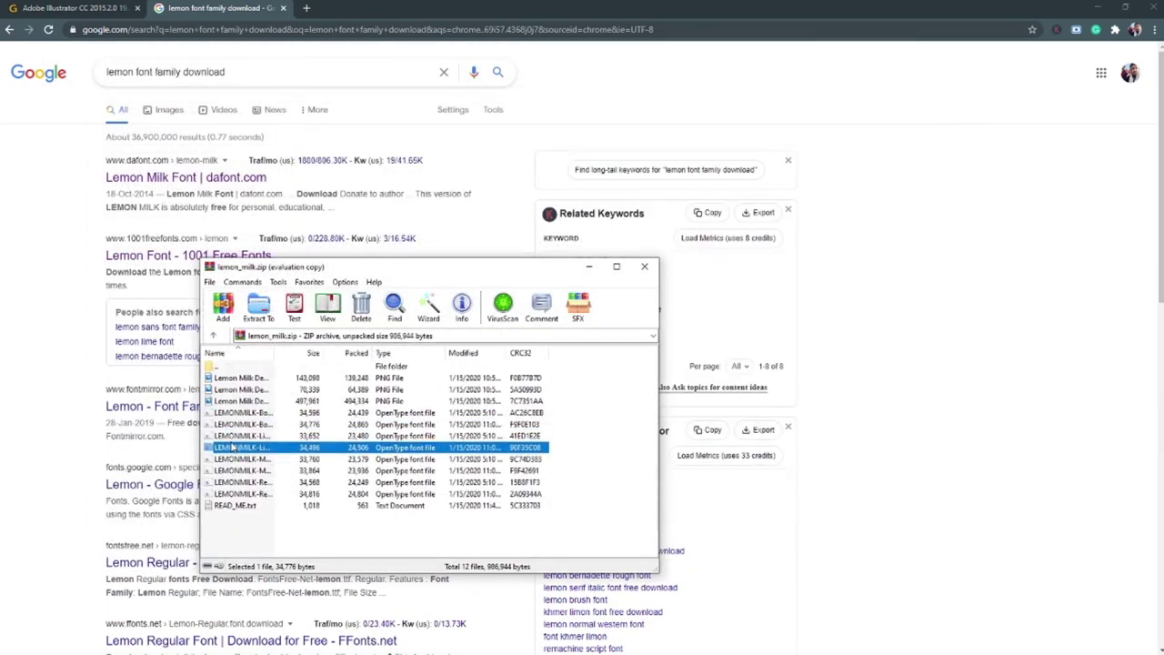
double_click(241, 435)
left_click(1037, 145)
double_click(245, 470)
left_click(47, 54)
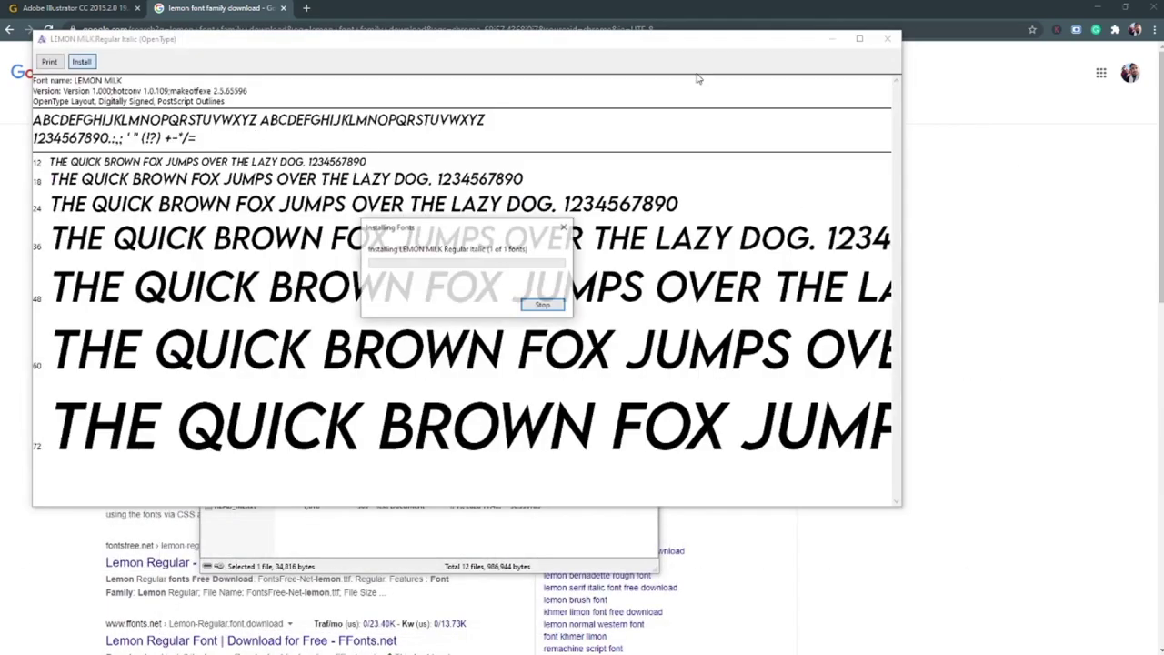
left_click(897, 44)
Install the LEMON MILK Regular and Medium Italic fonts from the archive.
double_click(241, 482)
left_click(136, 110)
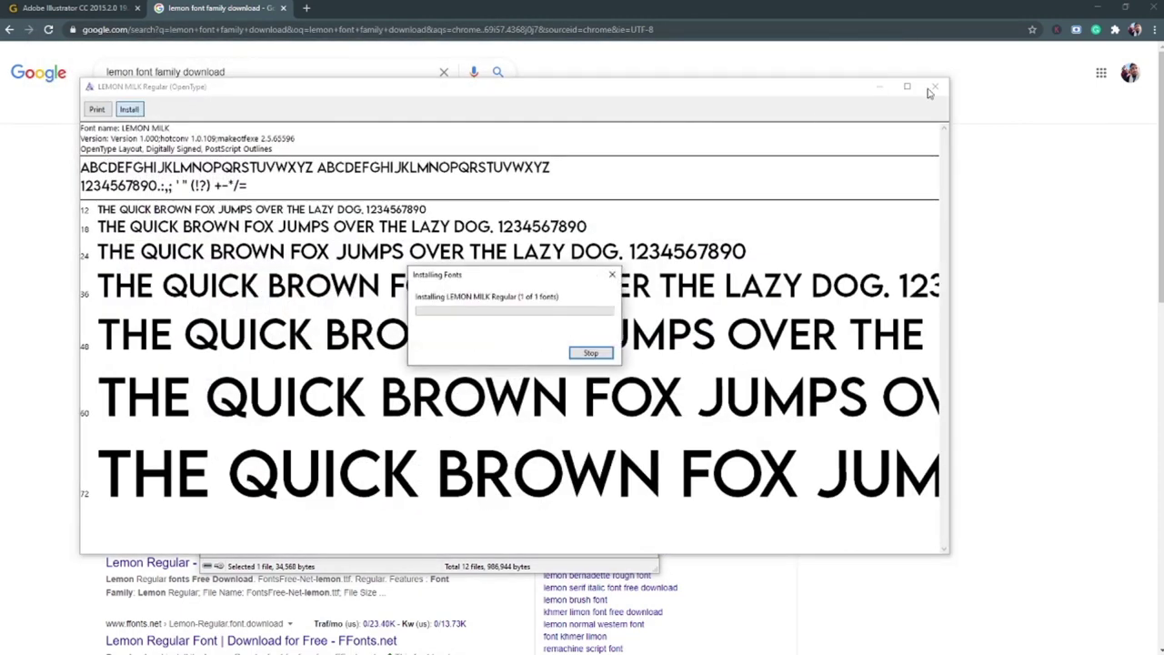
left_click(935, 87)
double_click(241, 470)
left_click(192, 173)
left_click(1000, 151)
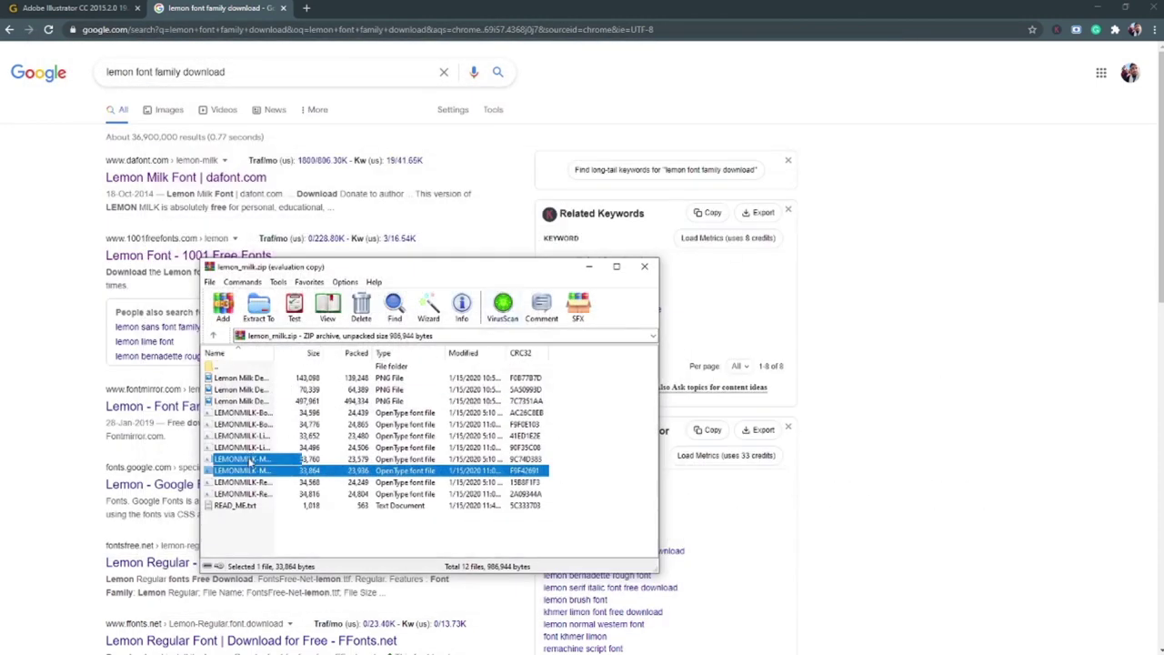
Install the LEMON MILK Medium and Light Italic fonts from the archive.
double_click(241, 458)
left_click(65, 46)
left_click(872, 24)
double_click(241, 434)
left_click(115, 93)
left_click(918, 65)
Switch back to Illustrator and close the lemon_milk.zip archive window.
left_click(1032, 4)
left_click(1097, 7)
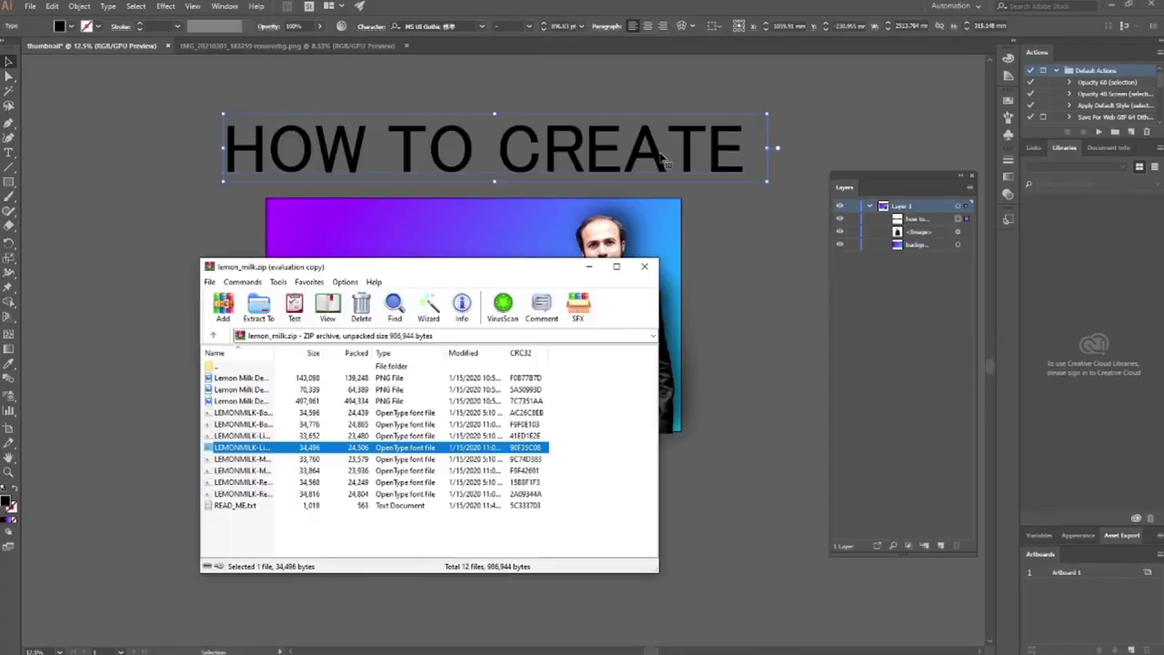
left_click(640, 261)
left_click(624, 519)
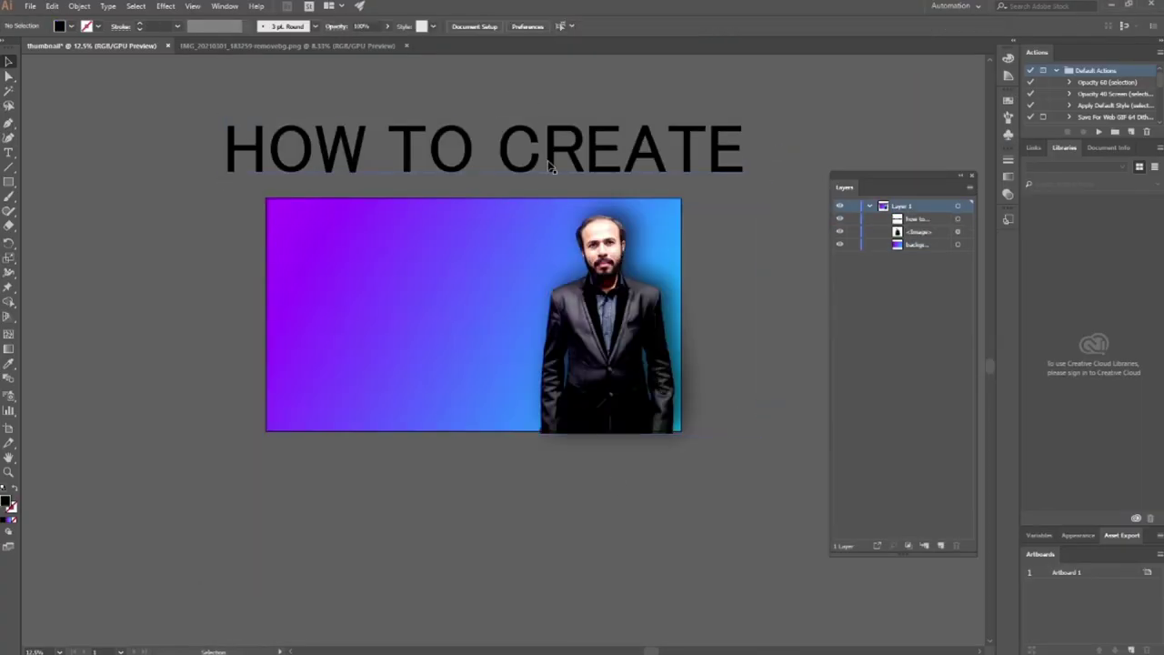
Search the fonts for "lemo" and set the "HOW TO CREATE" heading in LEMON MILK Bold.
left_click(204, 169)
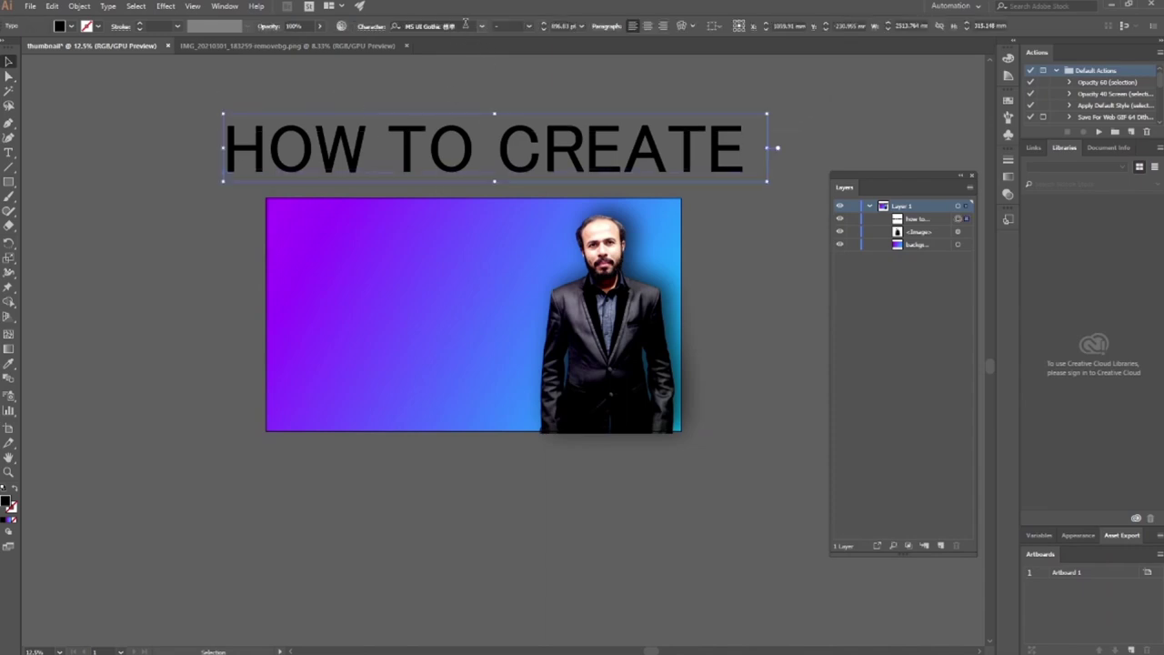
left_click(465, 22)
type("B")
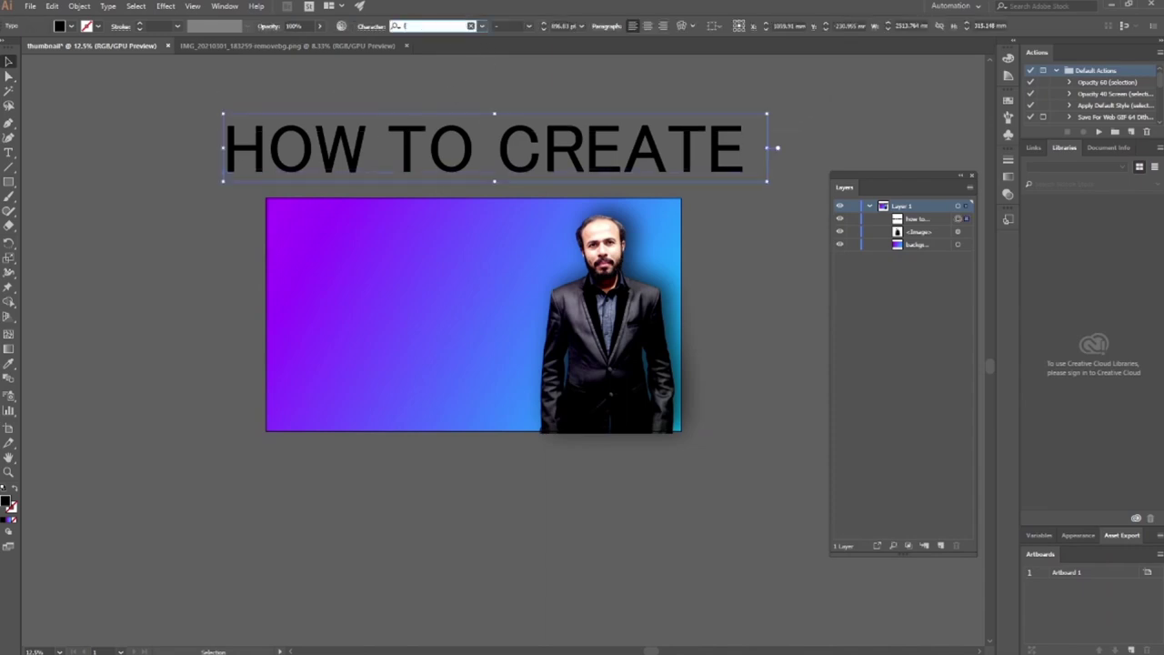
type("em")
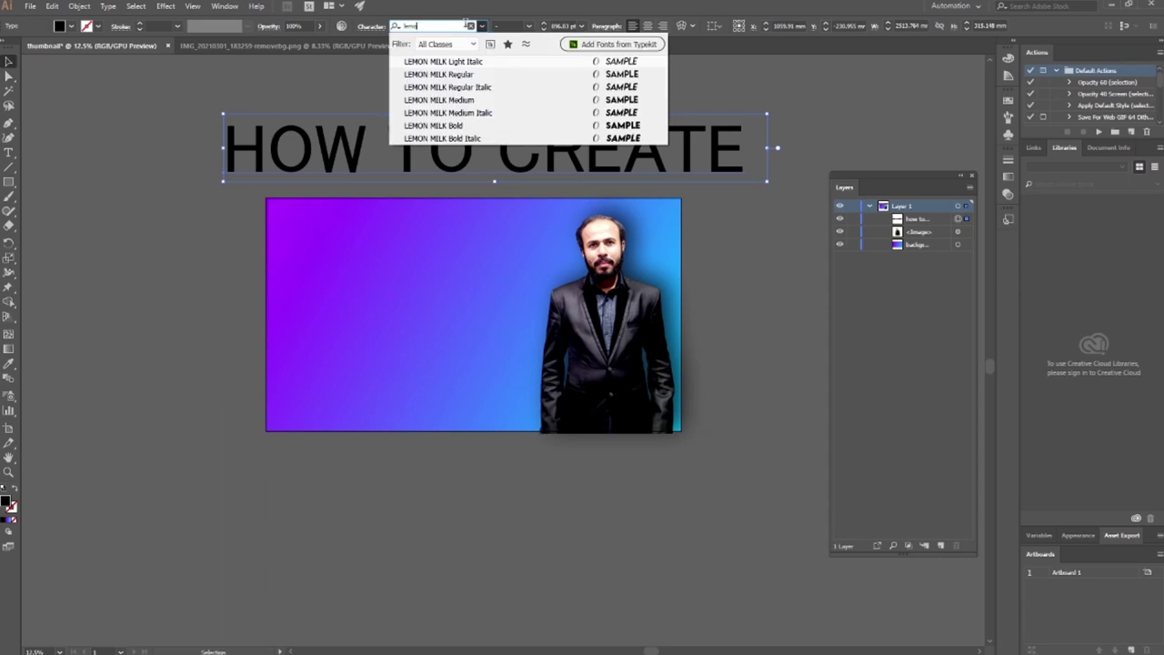
left_click(445, 125)
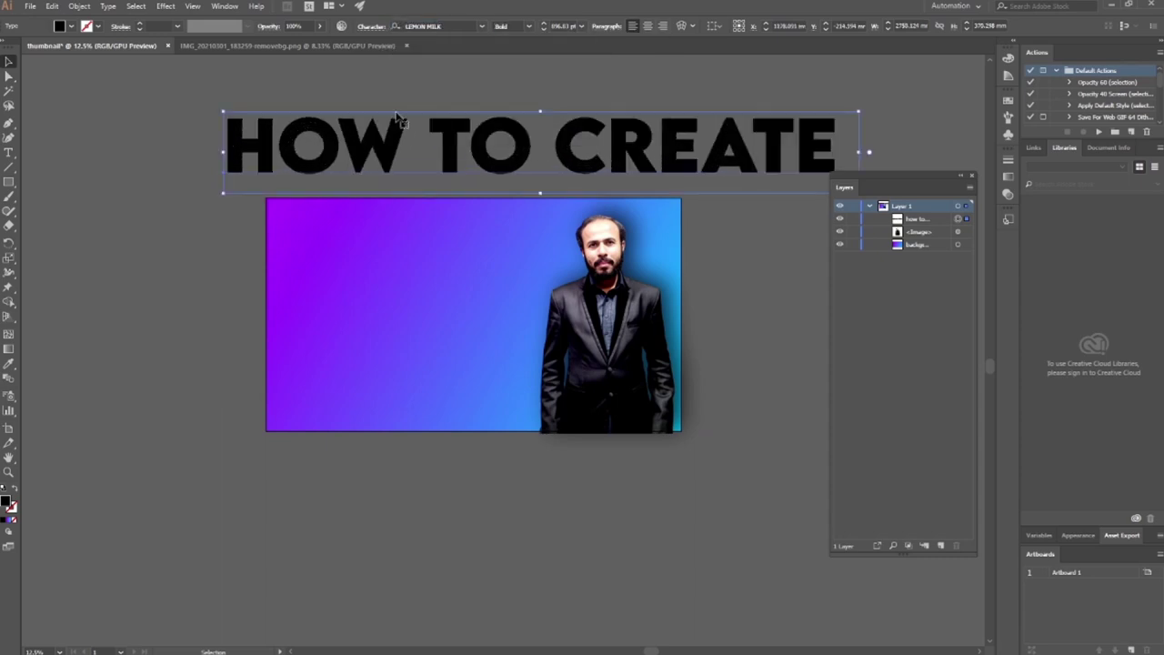
Fill the heading with white and scale it down to about 444 pt above the artboard.
left_click(60, 27)
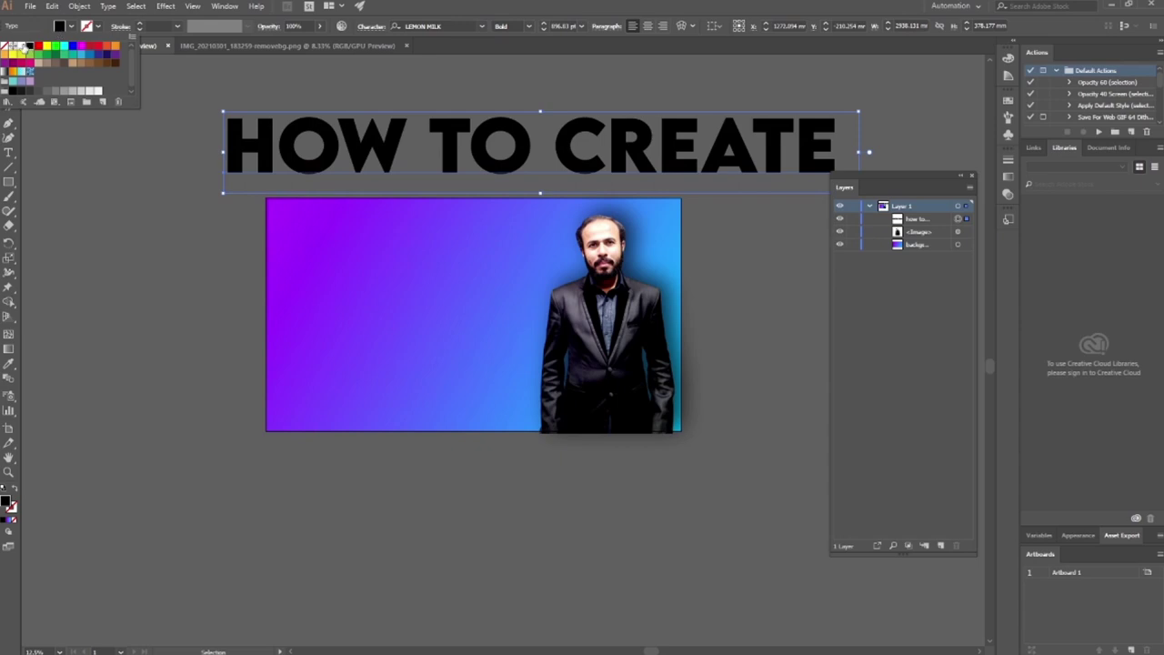
left_click(19, 45)
left_click(738, 150)
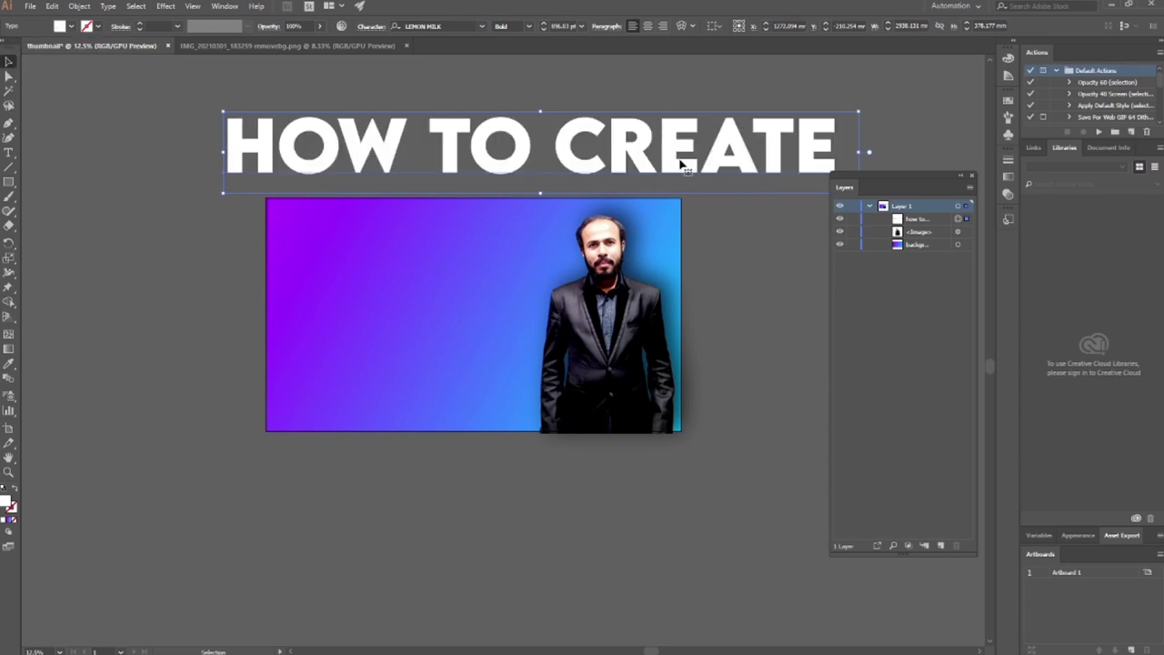
left_click_drag(681, 161, 560, 141)
left_click_drag(734, 173, 591, 150)
left_click(618, 141)
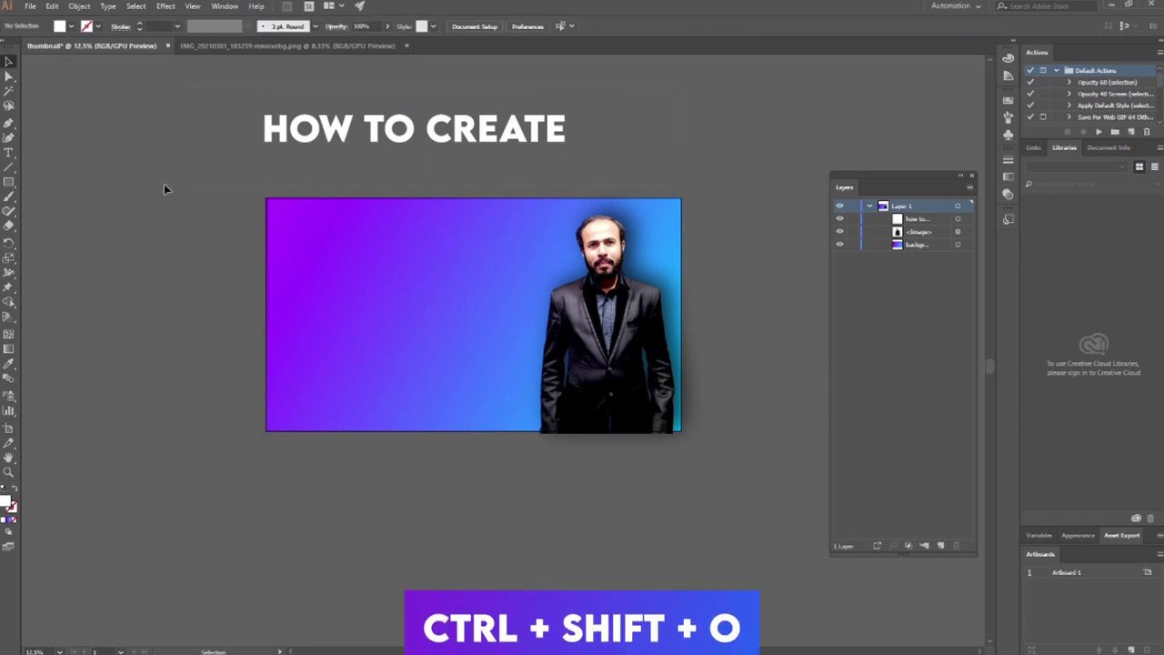
Try converting the heading text to outlines and undo the conversion.
key("ctrl+a")
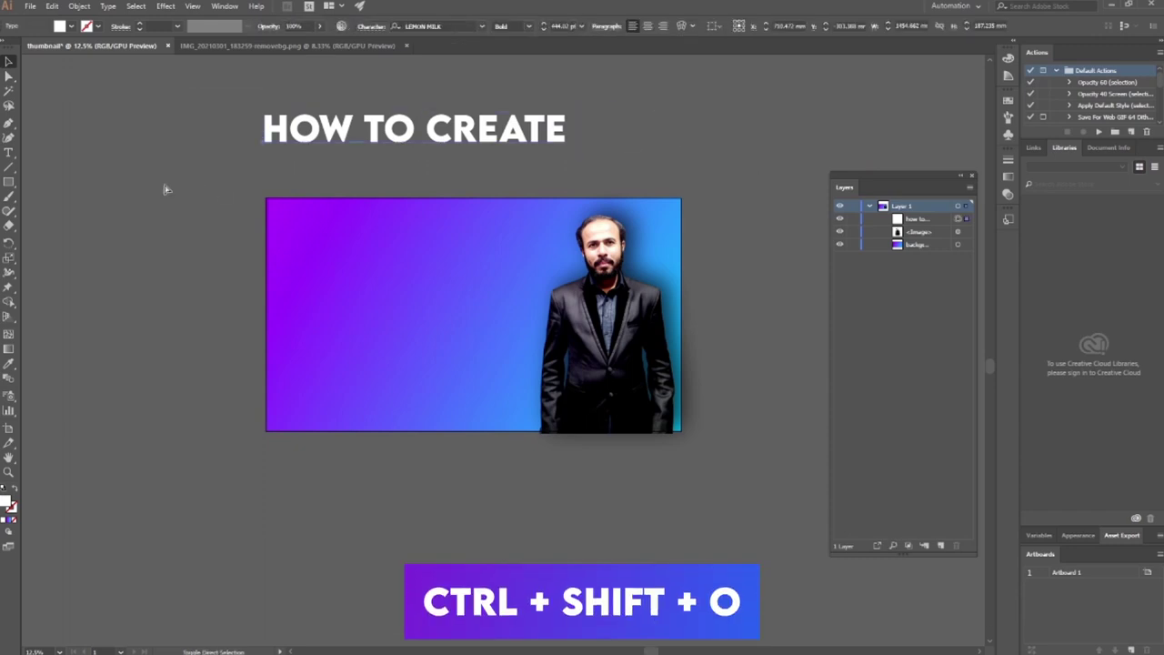
key("ctrl+shift+o")
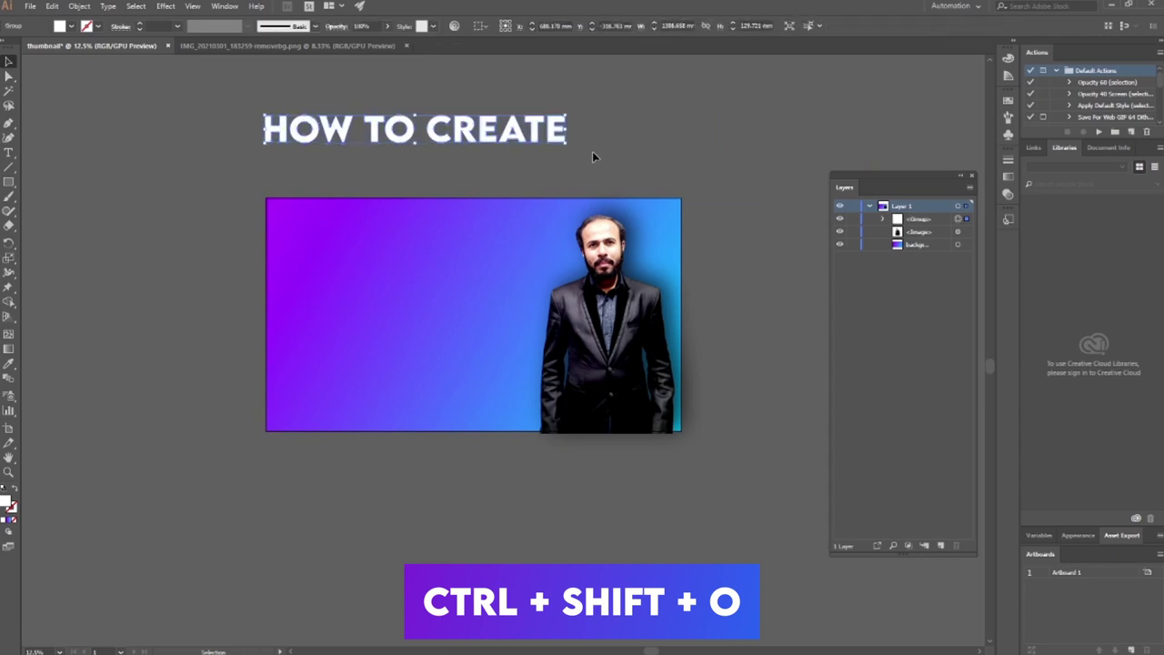
left_click(626, 148)
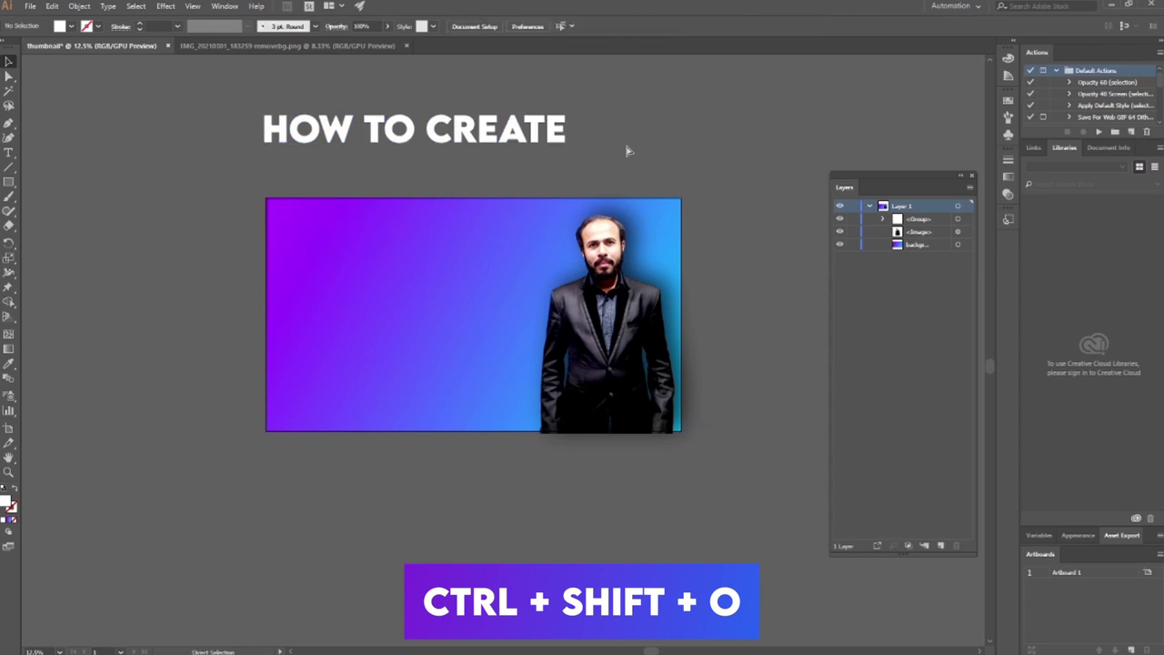
key("ctrl+z")
key("ctrl+z")
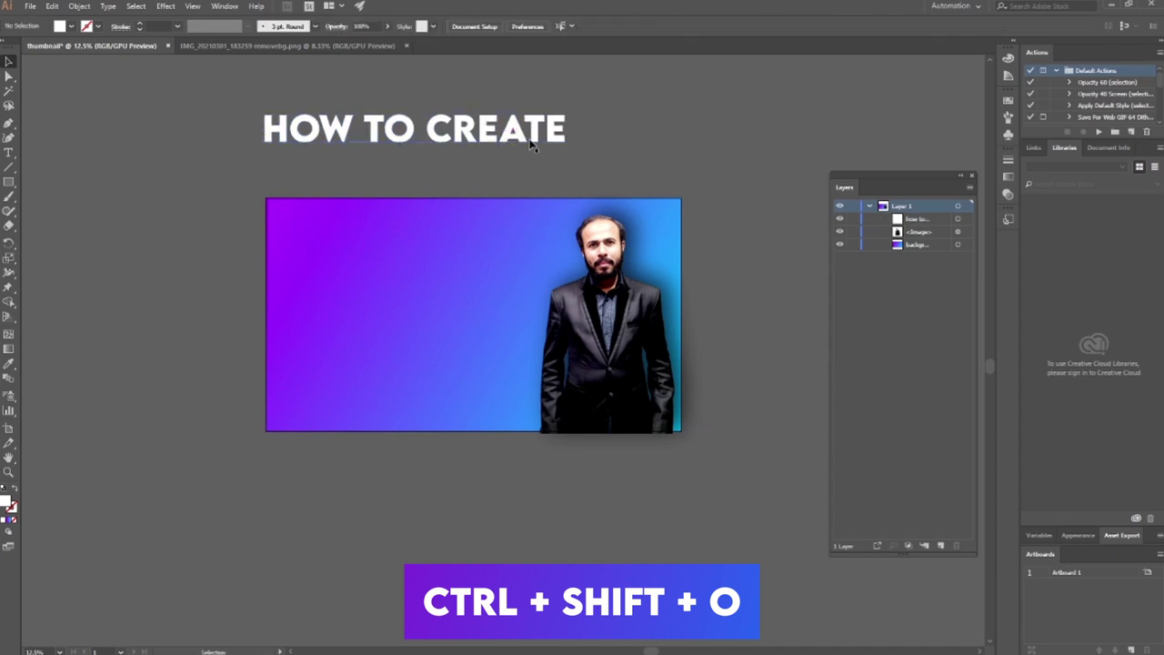
Convert the "HOW TO CREATE" heading to outlines with the Create Outlines command.
left_click(165, 6)
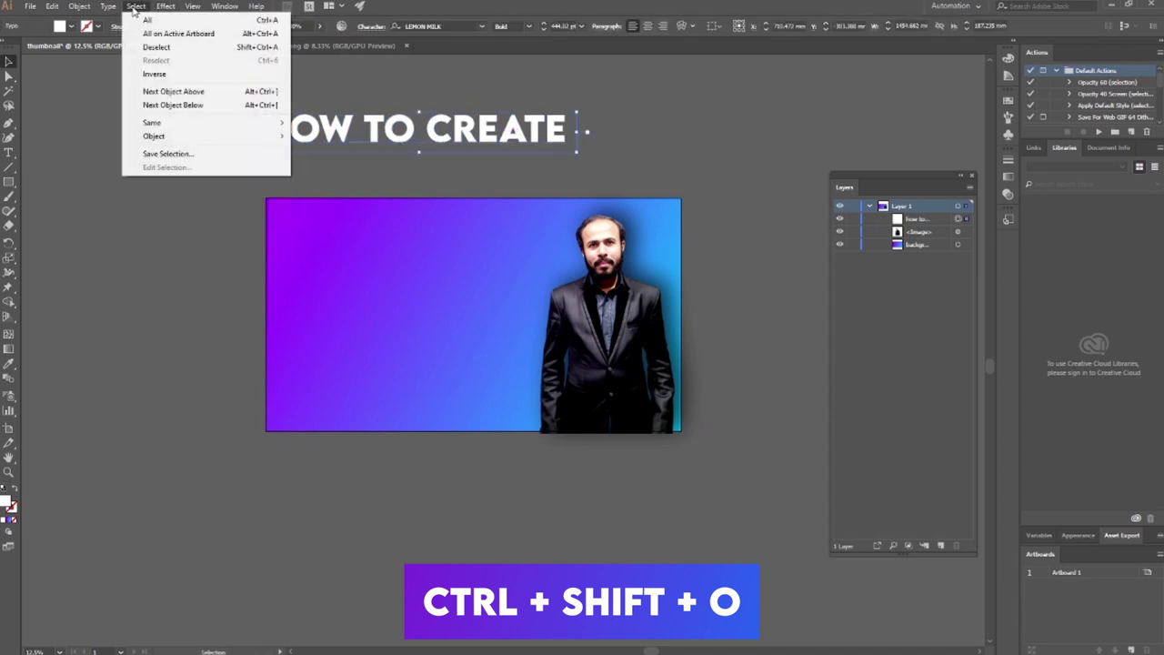
mouse_move(106, 11)
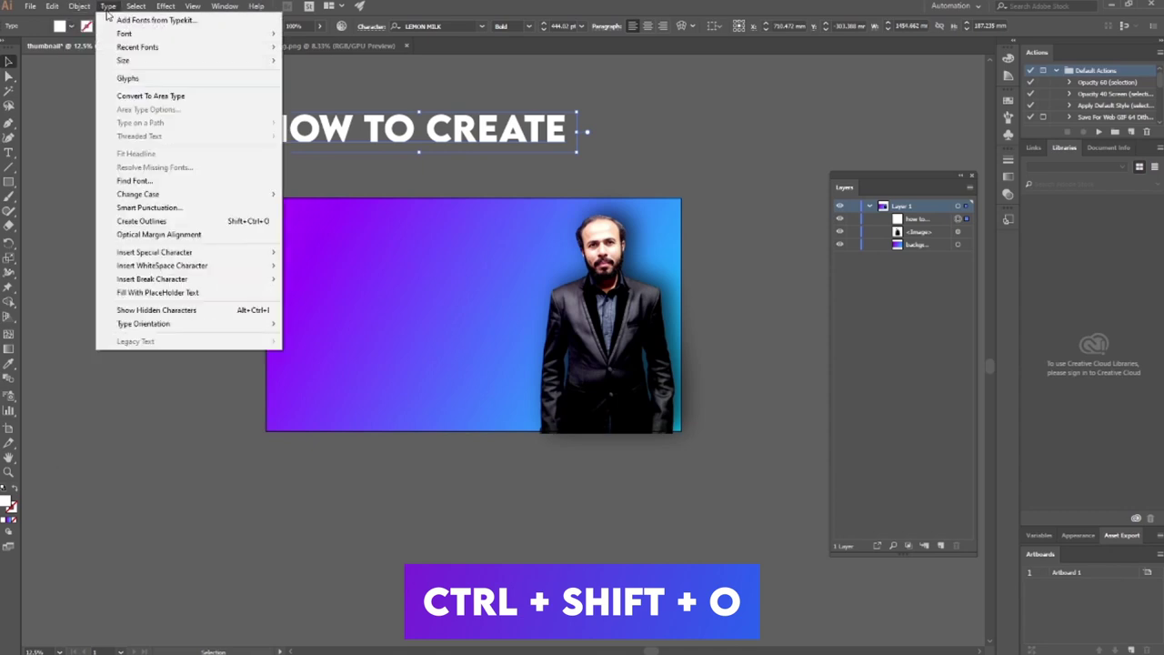
left_click(175, 225)
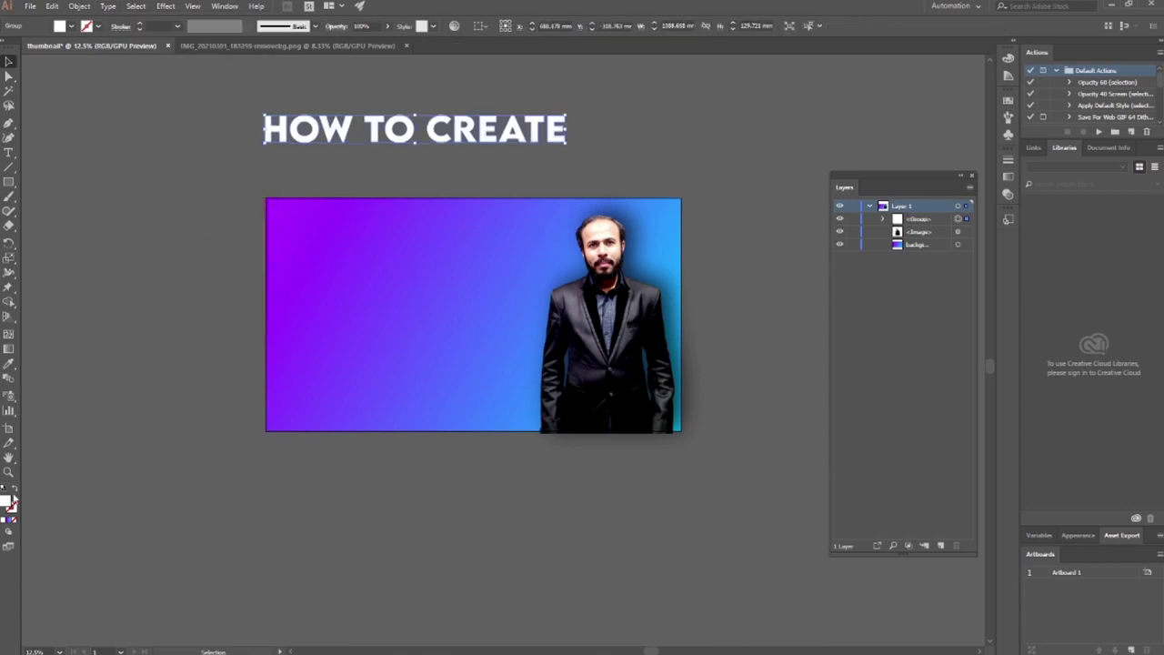
Apply the purple-to-cyan linear gradient to the outlined heading and stretch it across all the letters.
left_click(9, 351)
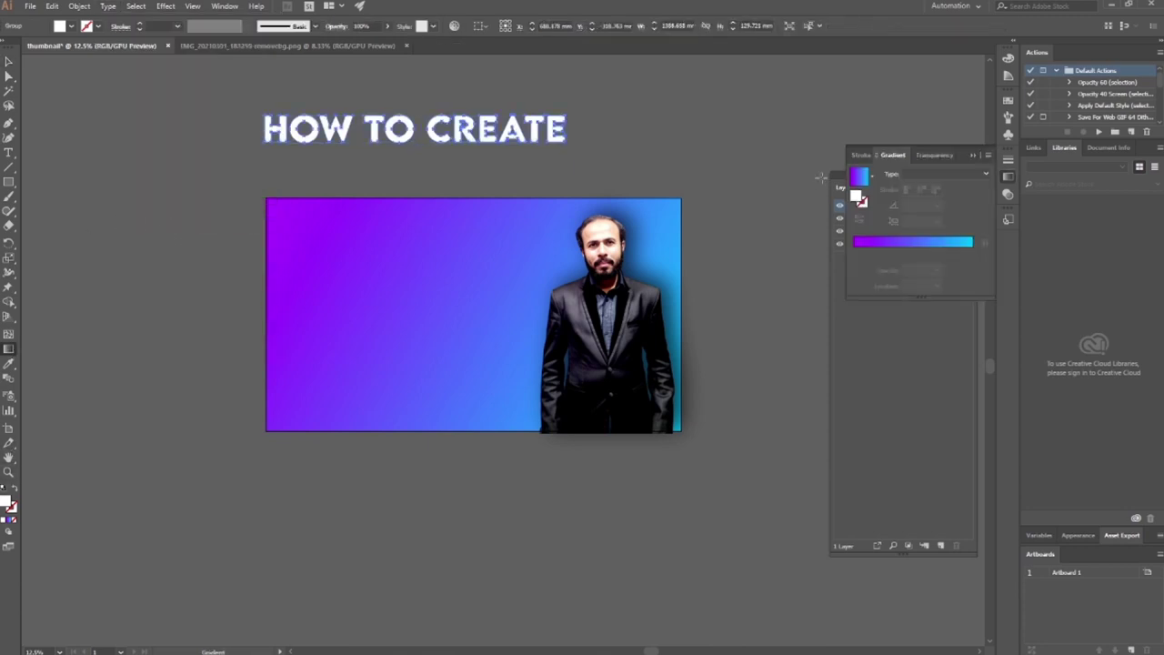
left_click(861, 182)
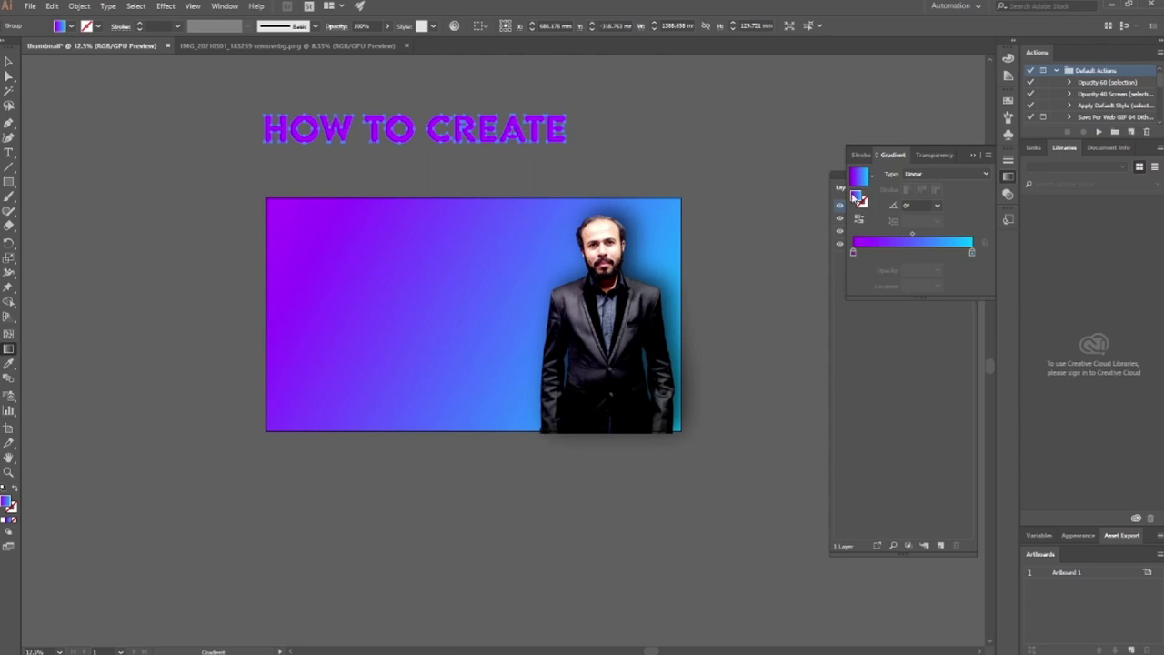
left_click_drag(267, 120, 573, 138)
left_click(8, 61)
left_click(526, 170)
left_click(559, 140)
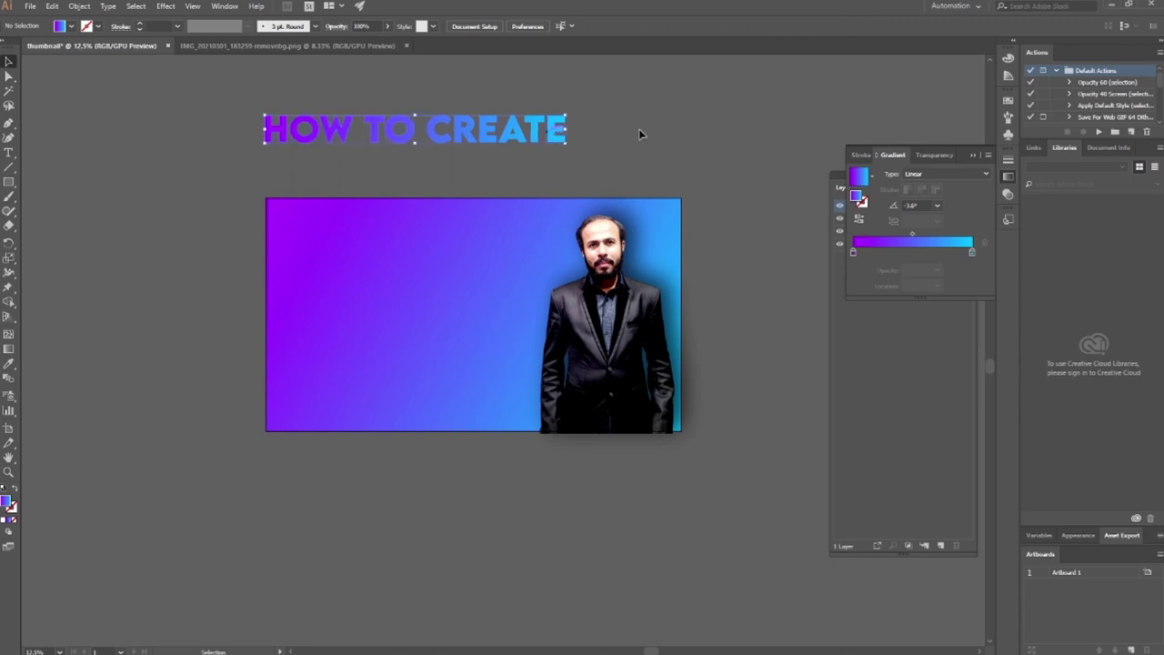
Undo the gradient fill on the outlined heading.
key("a")
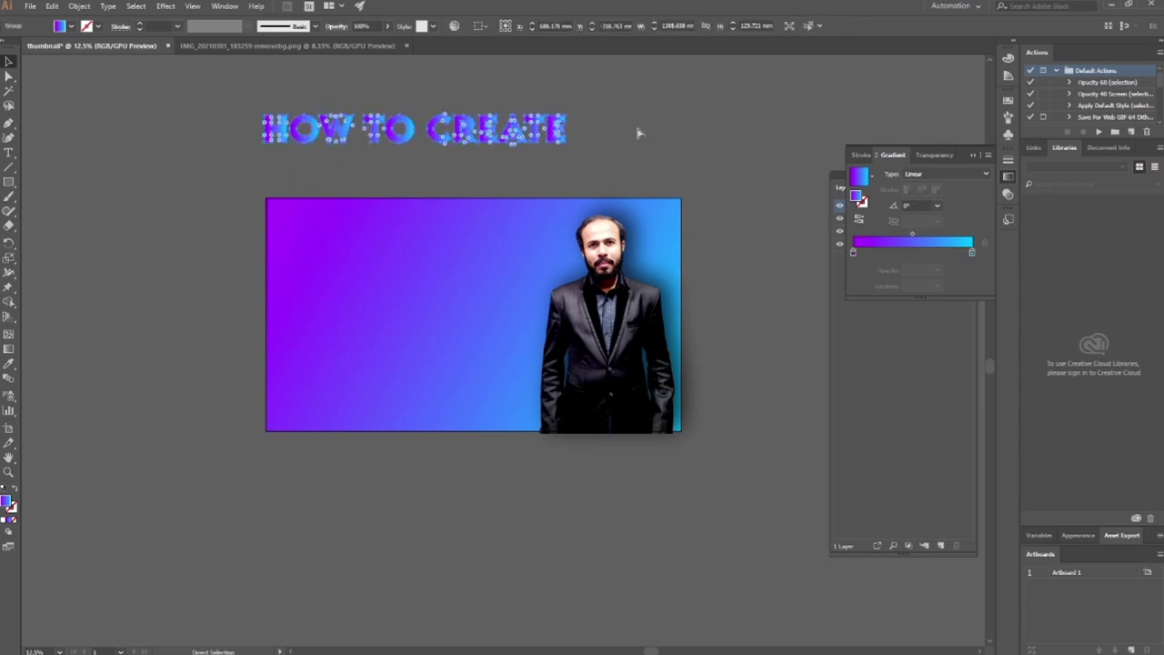
key("d")
key("v")
left_click_drag(488, 136, 497, 228)
key("ctrl+z")
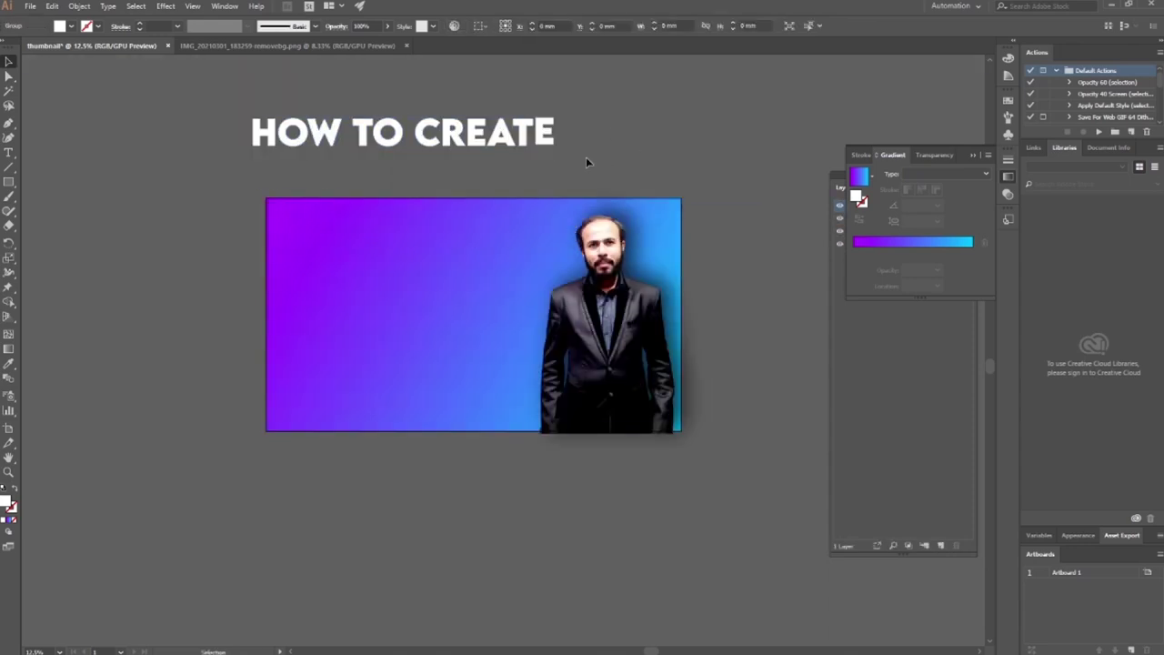
Try to move the heading and start new text at its end, and undo back to the editable heading.
double_click(550, 137)
left_click_drag(593, 154, 630, 134)
key("ctrl+z")
key("ctrl+shift+z")
key("Escape")
key("t")
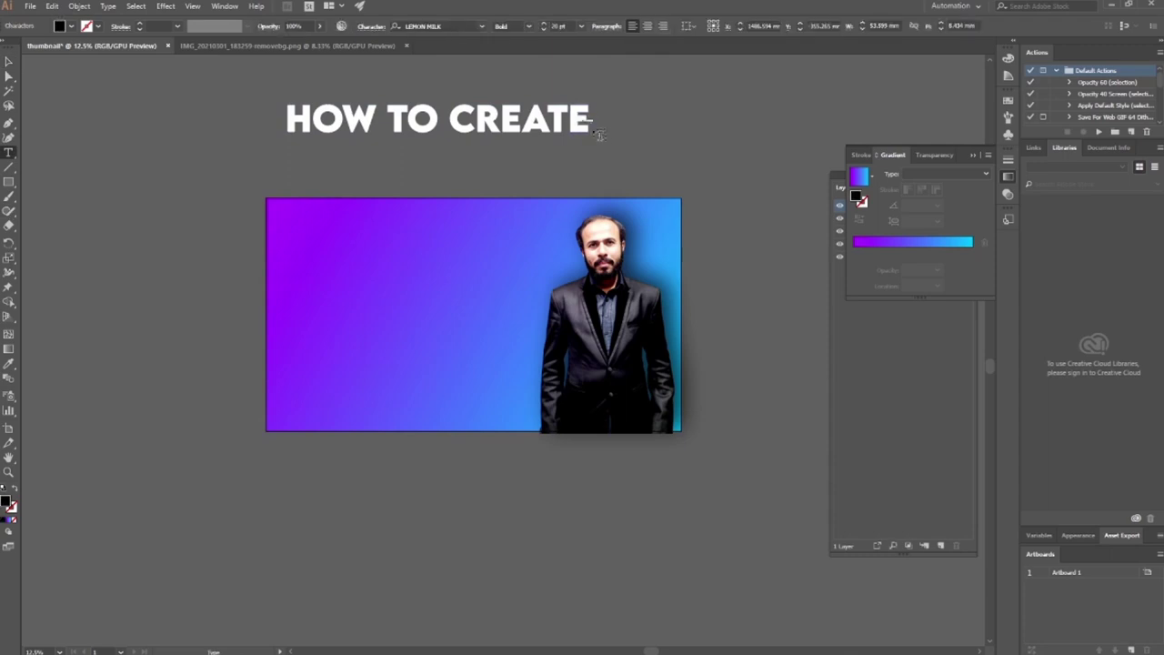
key("v")
key("ctrl+z")
Add "YOUTUBE THUMBNAL" as a second line of the "HOW TO CREATE" heading.
key("t")
left_click(566, 132)
type("YOUTUBE THUMBNAL")
left_click(567, 132)
key("Return")
key("Escape")
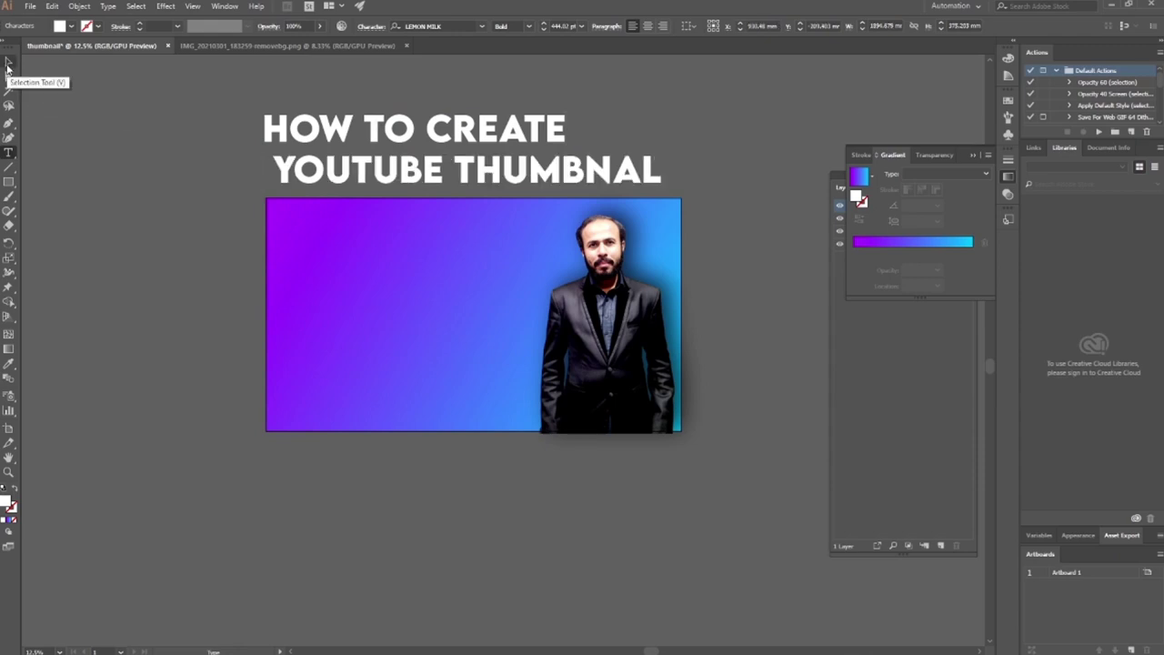
Centre-align the two-line heading and scale it down above the artboard.
left_click_drag(455, 159, 400, 254)
key("t")
key("ctrl+z")
Add the text "CREATE A ELEGANT AND PROFESSIONAL THUMBNAIL FOR YOUTUBE" and enlarge it to about 311 pt across the artboard.
left_click(171, 264)
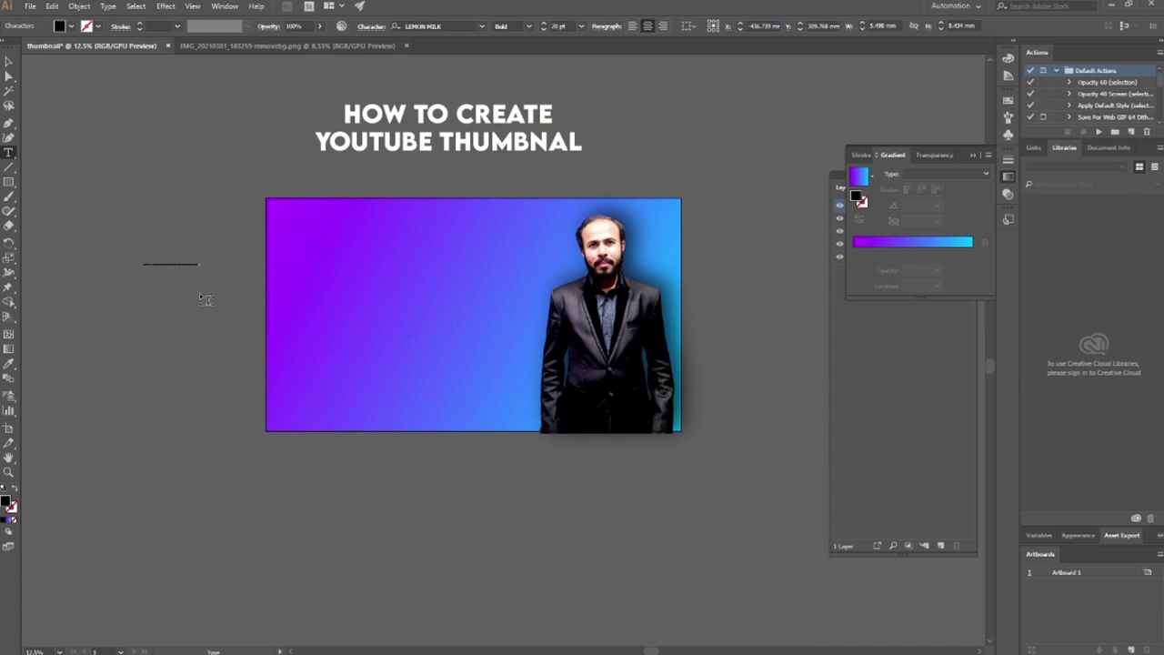
key("Escape")
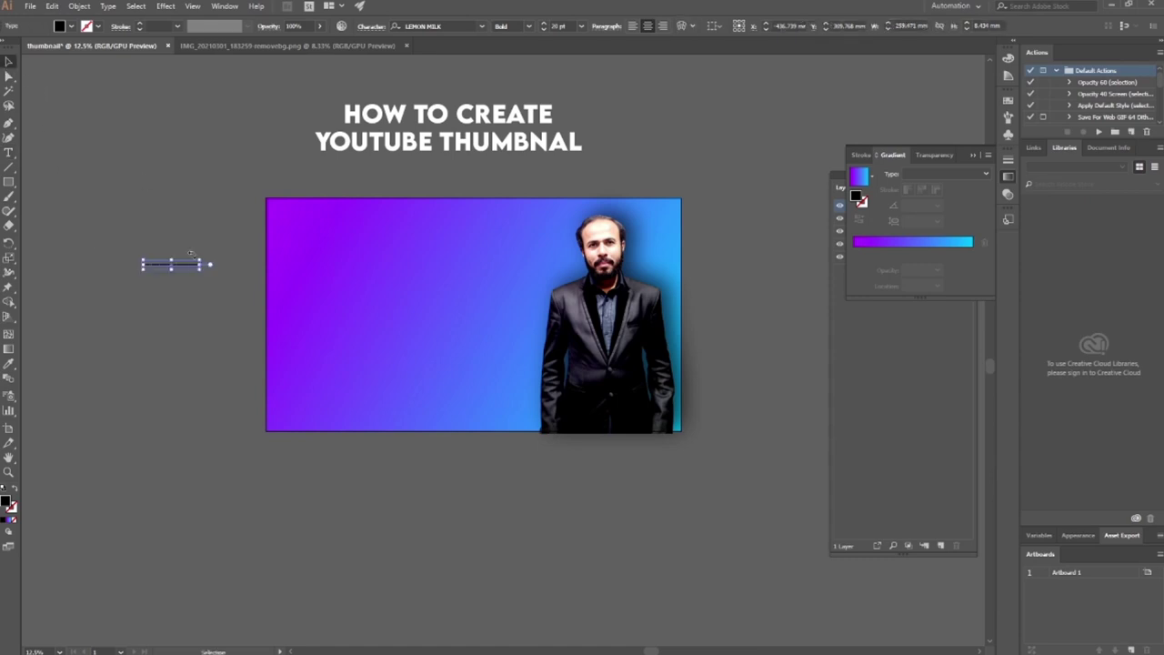
left_click_drag(200, 270, 604, 552)
left_click_drag(194, 273, 513, 266)
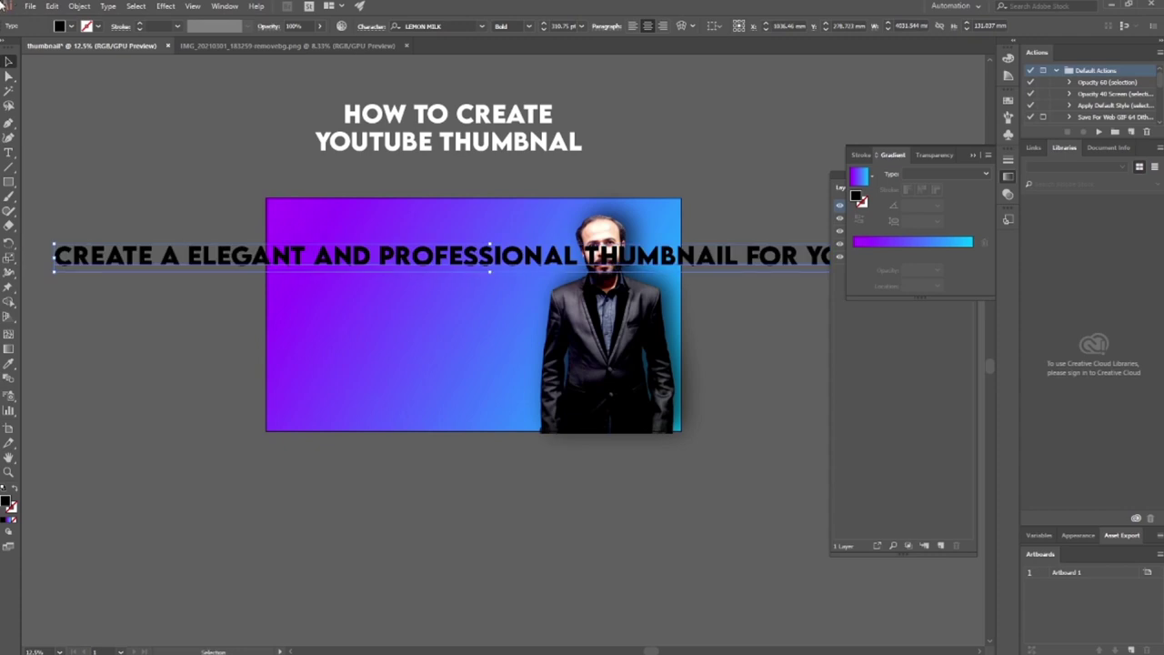
Fill the new text line with white and move its start just inside the artboard's upper-left corner.
left_click(67, 28)
left_click(19, 48)
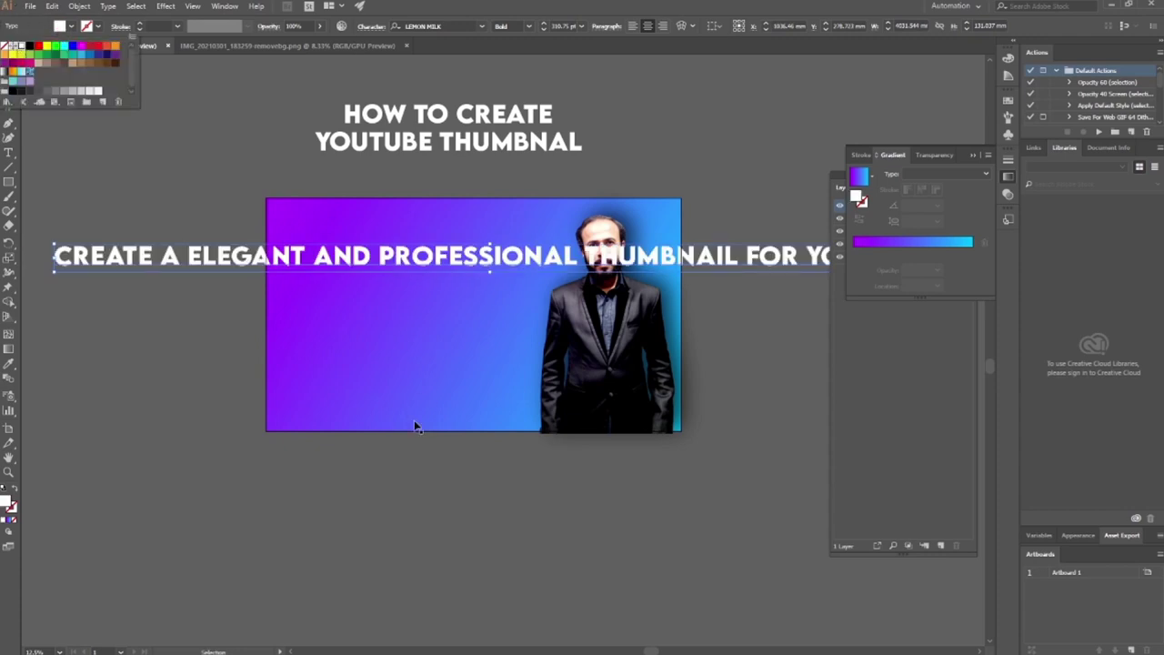
left_click_drag(294, 257, 546, 234)
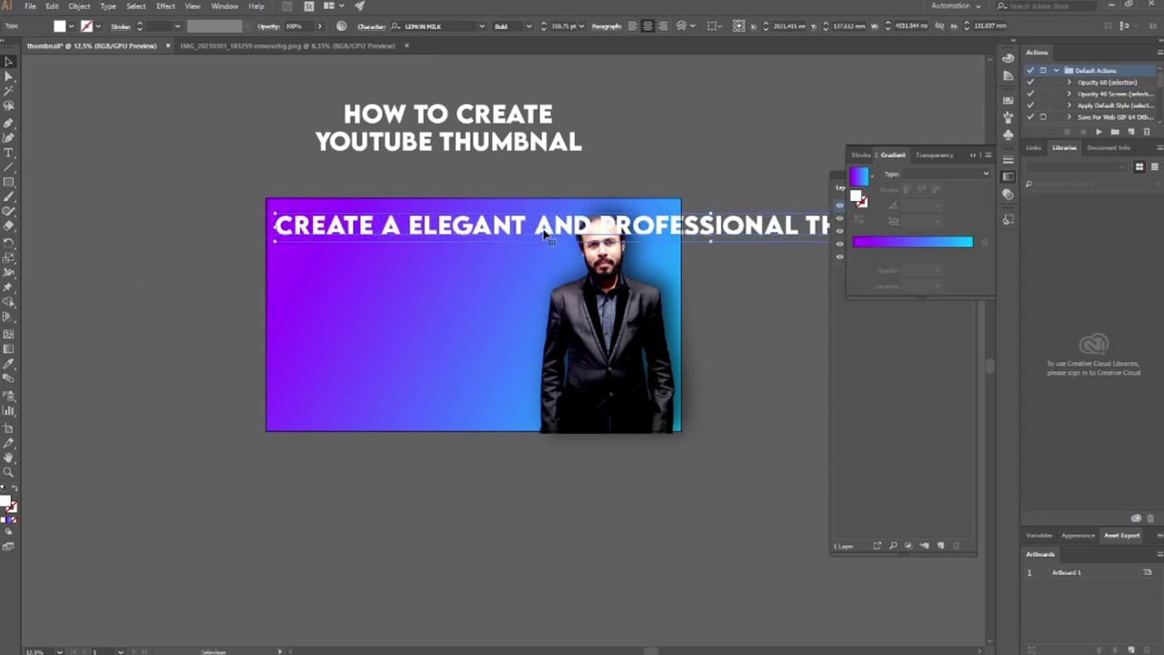
Break the long text into three lines, after "ELEGANT" and after "PROFESSIONAL".
double_click(534, 234)
left_click(534, 235)
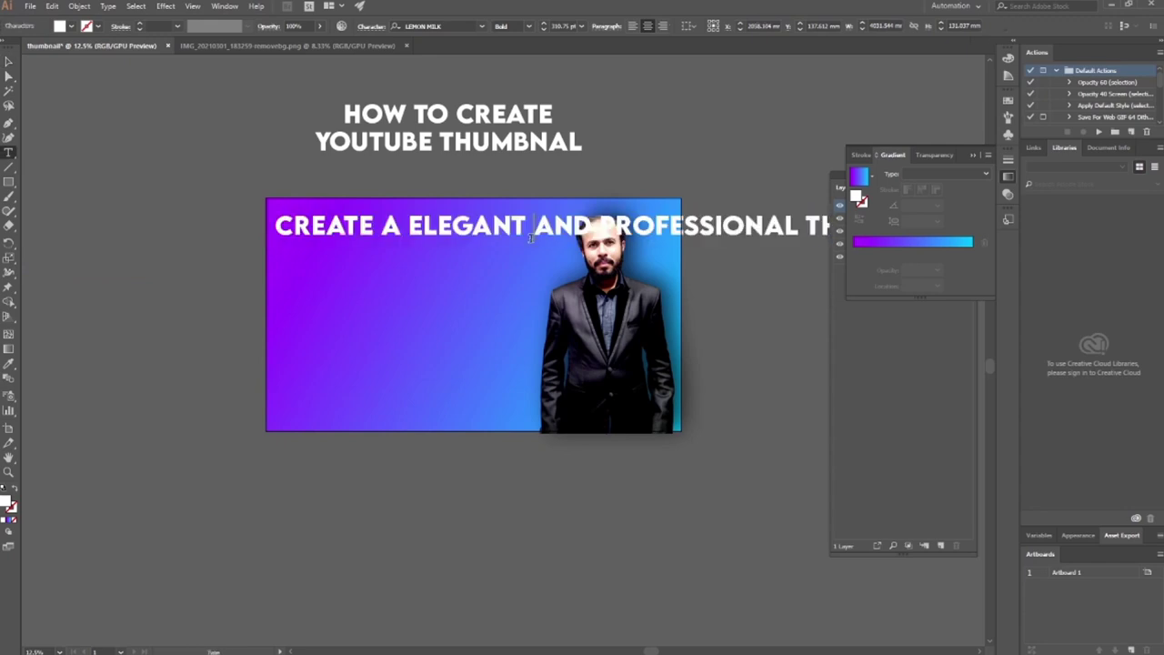
key("Return")
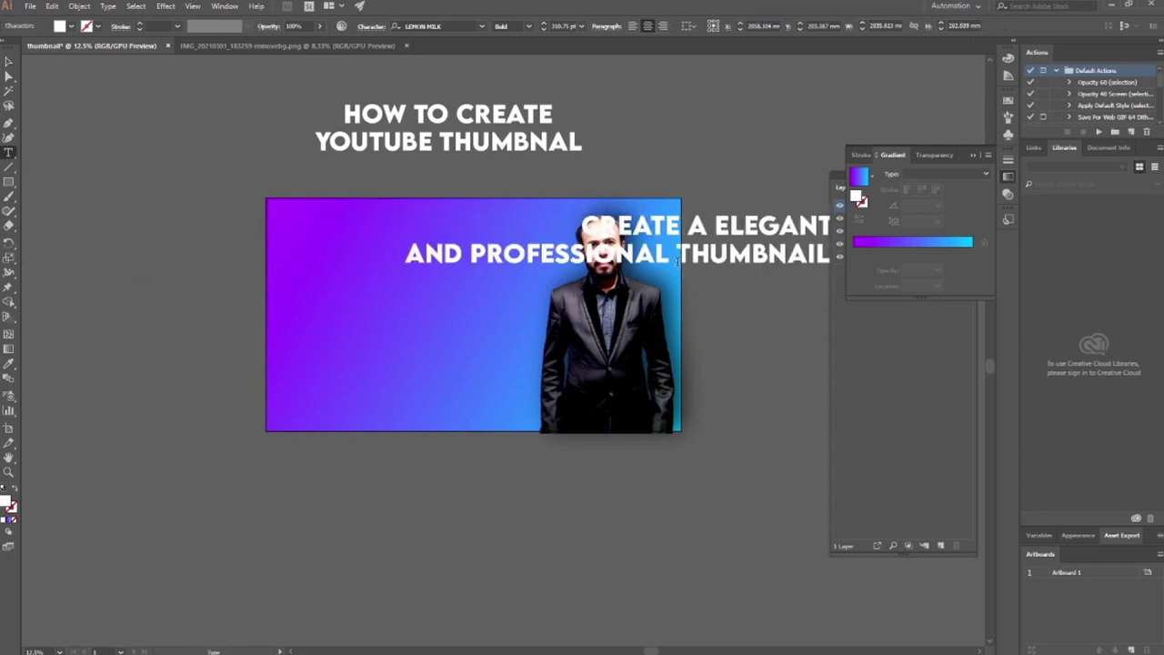
left_click(677, 261)
key("Return")
Move the three-line text onto the gradient background beside the portrait.
left_click(8, 61)
left_click_drag(673, 262, 401, 247)
key("t")
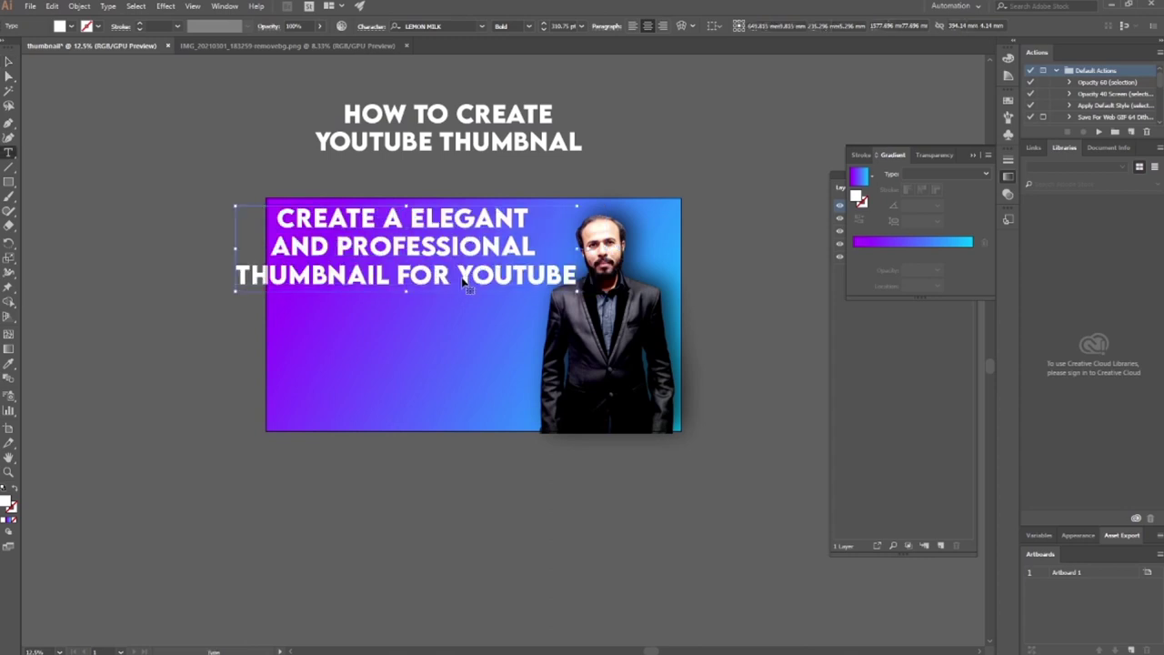
Break the third text line after "FOR" so that "YOUTUBE" stands on its own fourth line.
left_click(456, 277)
key("Return")
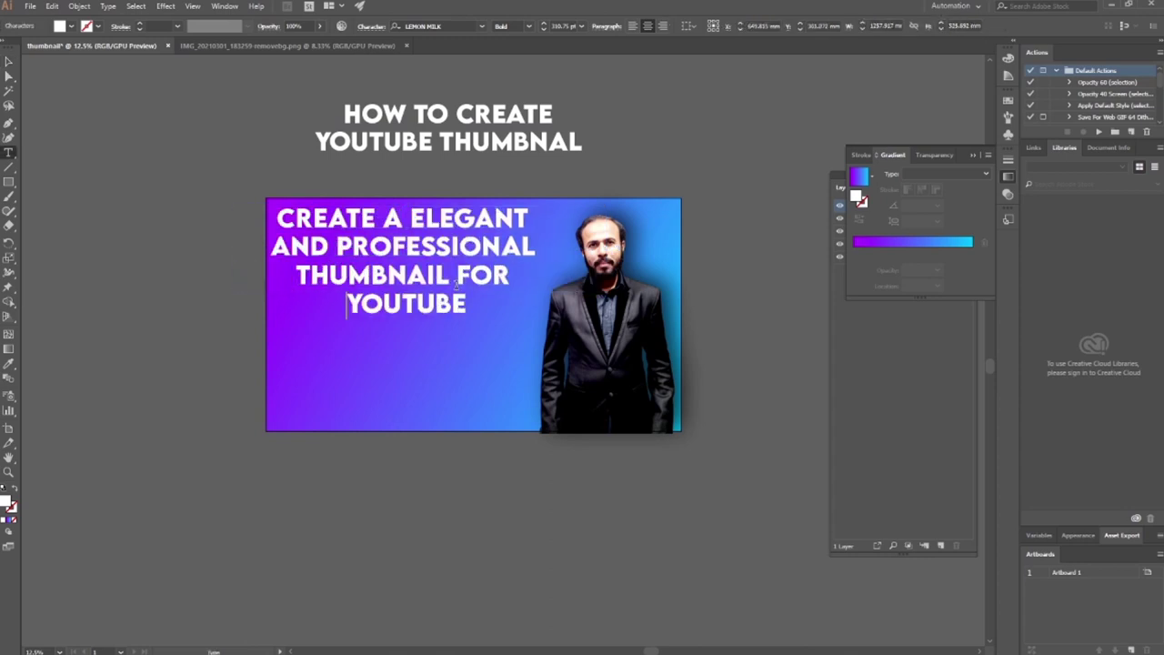
left_click(8, 61)
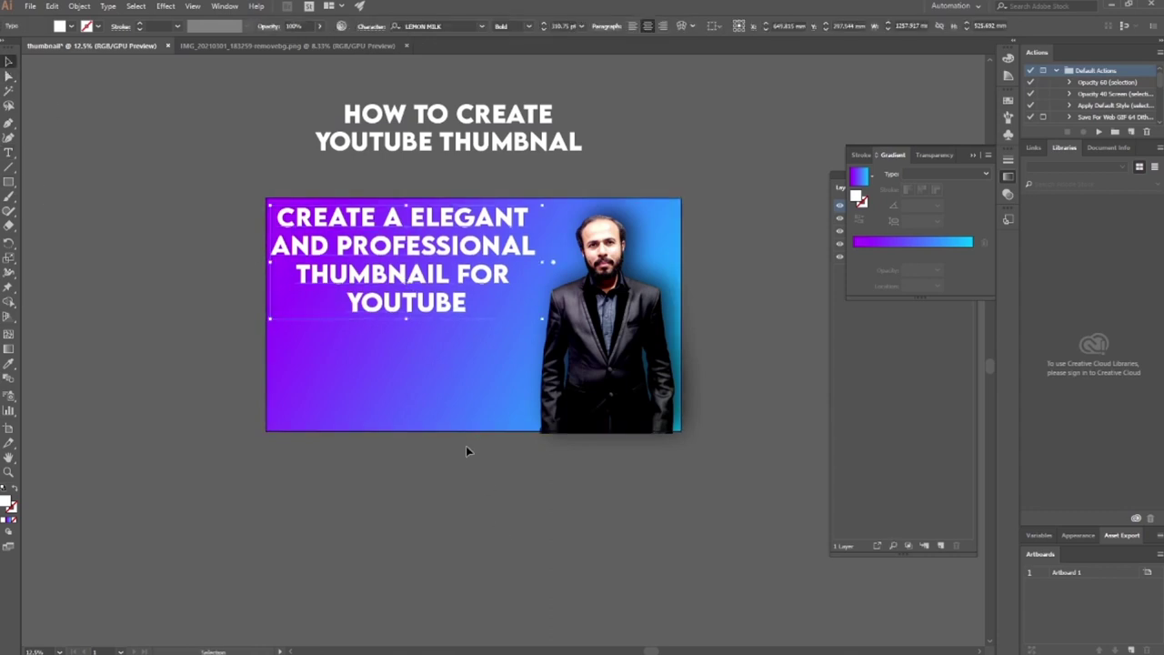
left_click(465, 451)
Try to fill only the word "YOUTUBE" with red and undo the colour change.
key("t")
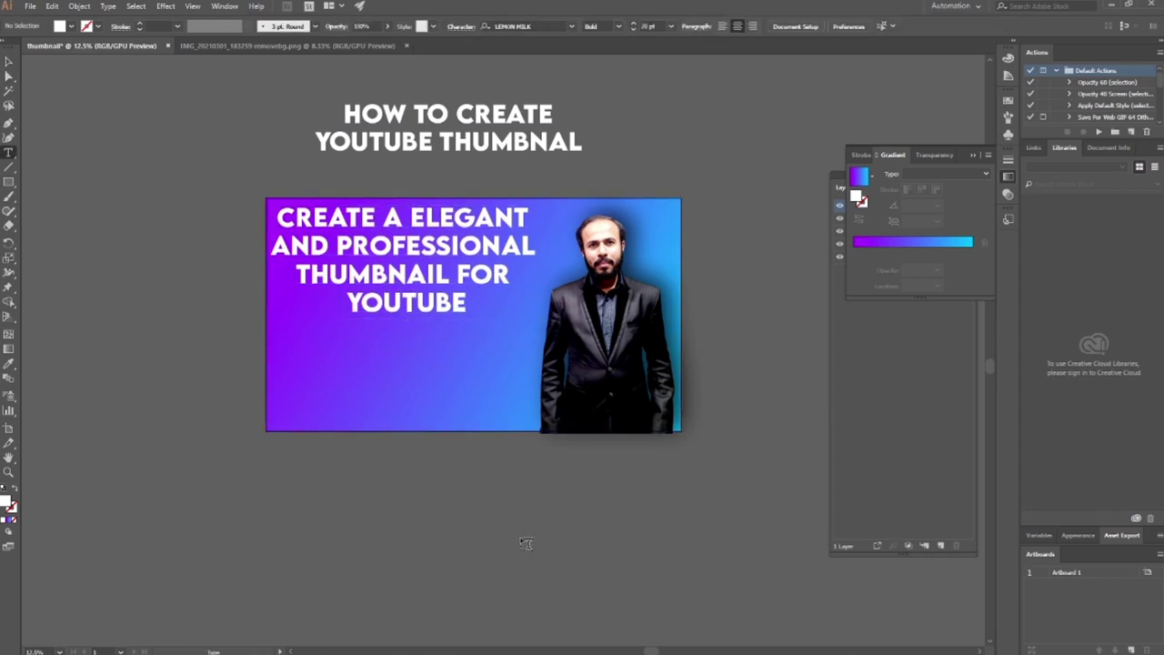
left_click_drag(346, 304, 472, 314)
left_click(60, 27)
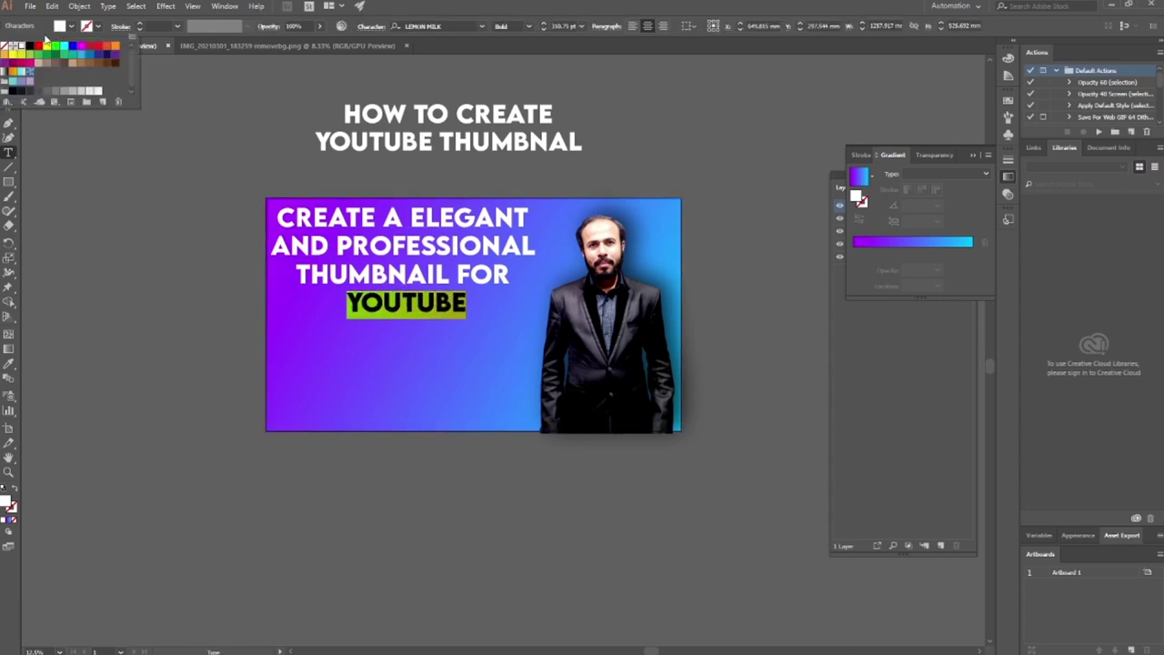
left_click(39, 47)
key("Escape")
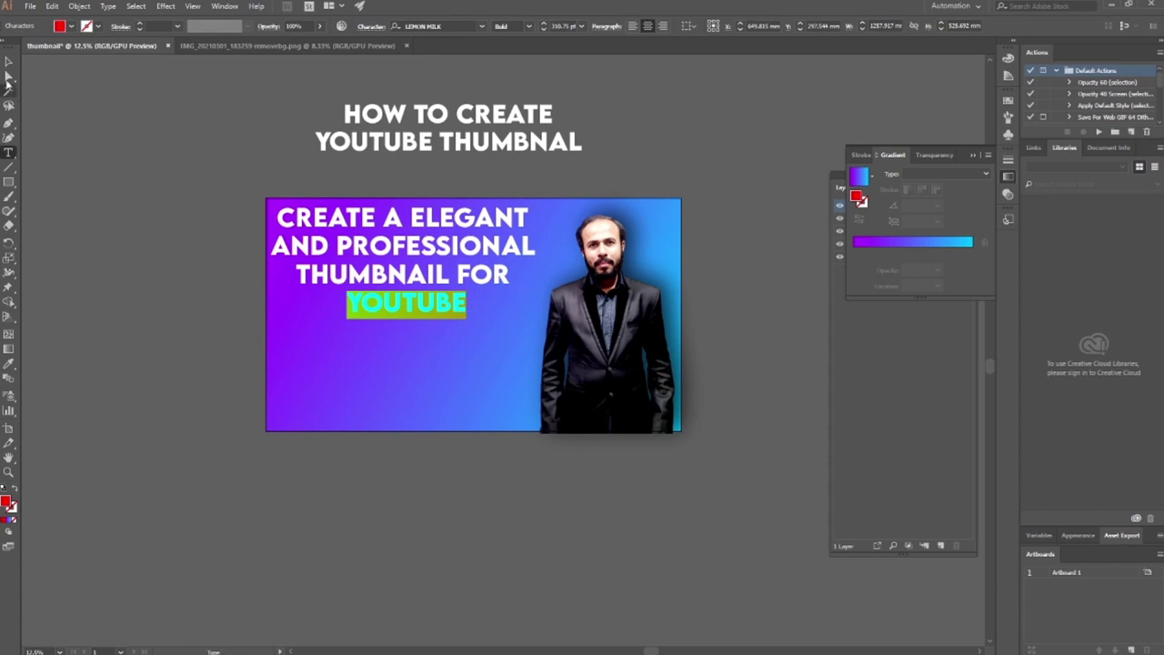
key("Escape")
key("ctrl+z")
key("ctrl+z")
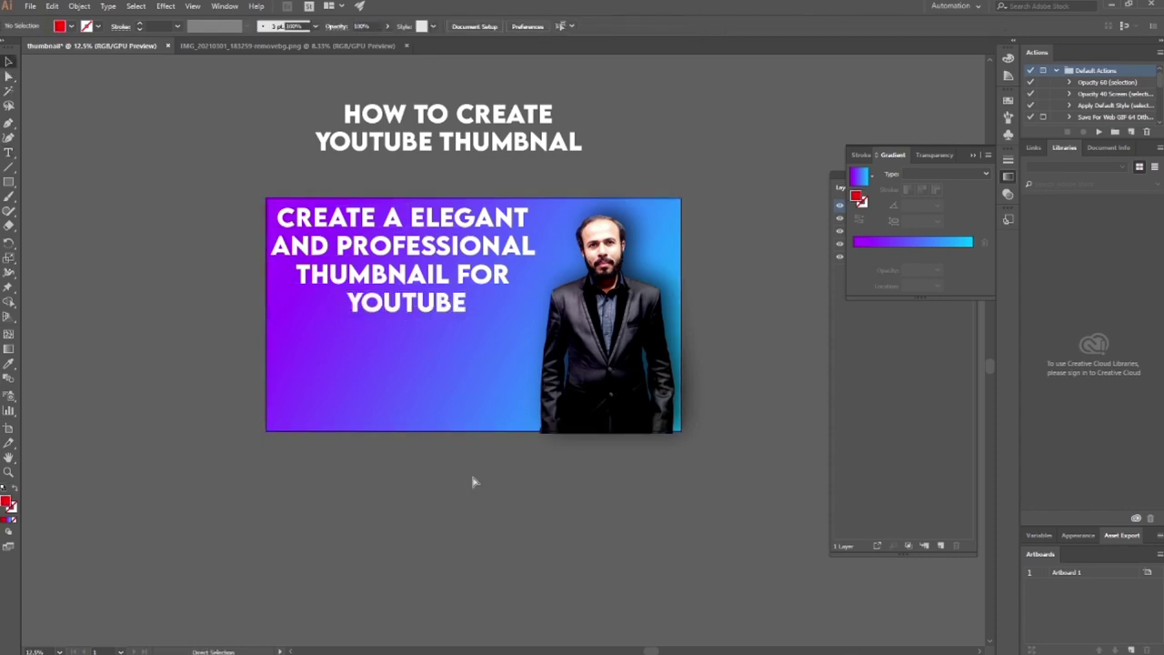
key("ctrl+z")
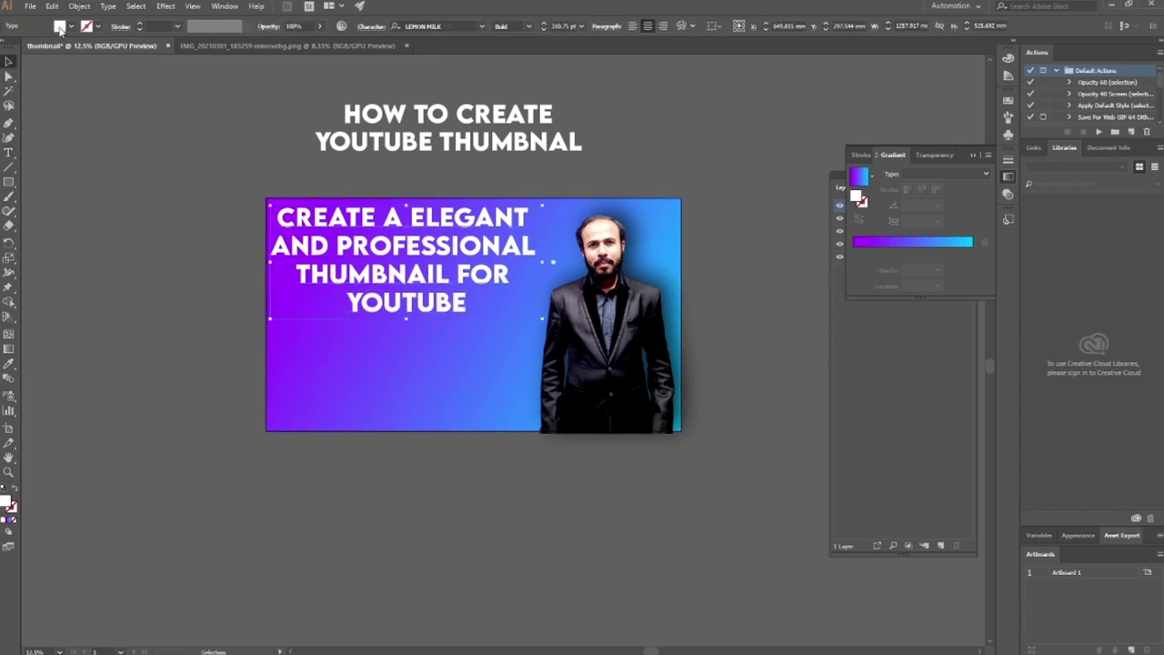
Fill the whole four-line text with red and give it a 12 pt white stroke.
left_click(60, 27)
left_click(38, 47)
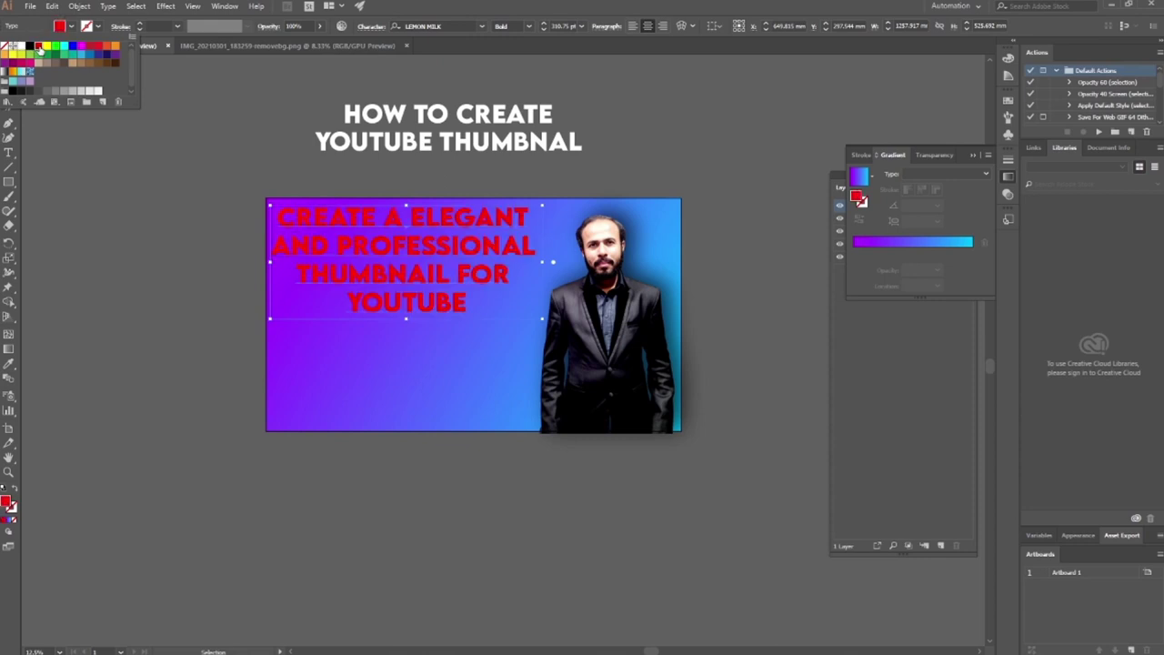
left_click(153, 26)
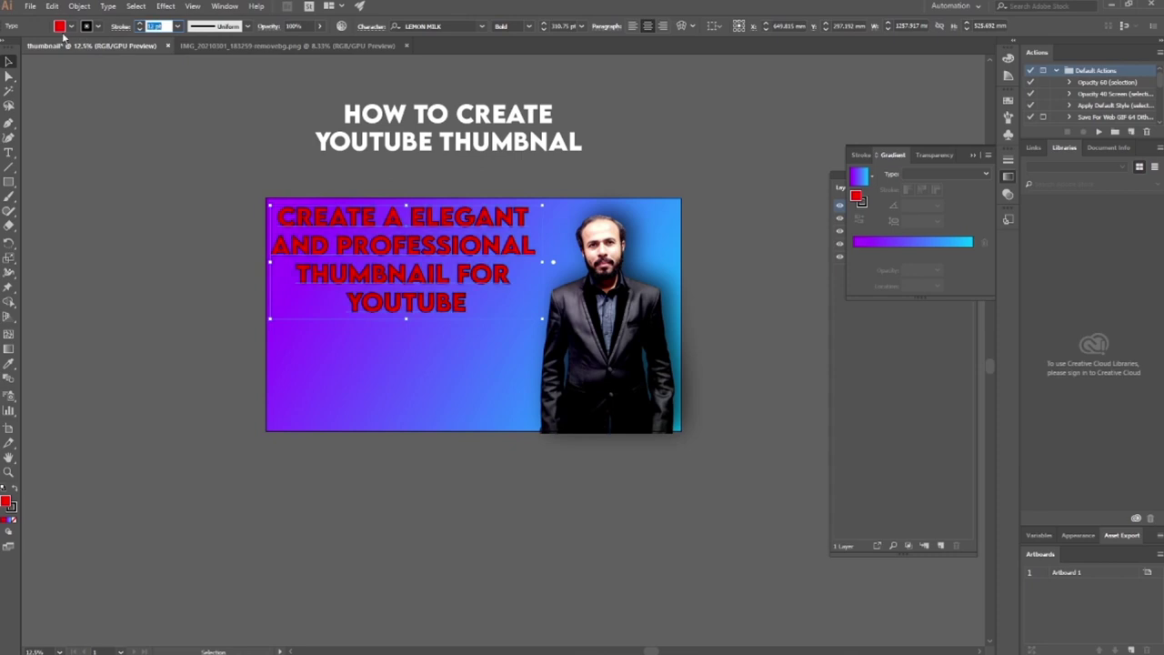
left_click(70, 27)
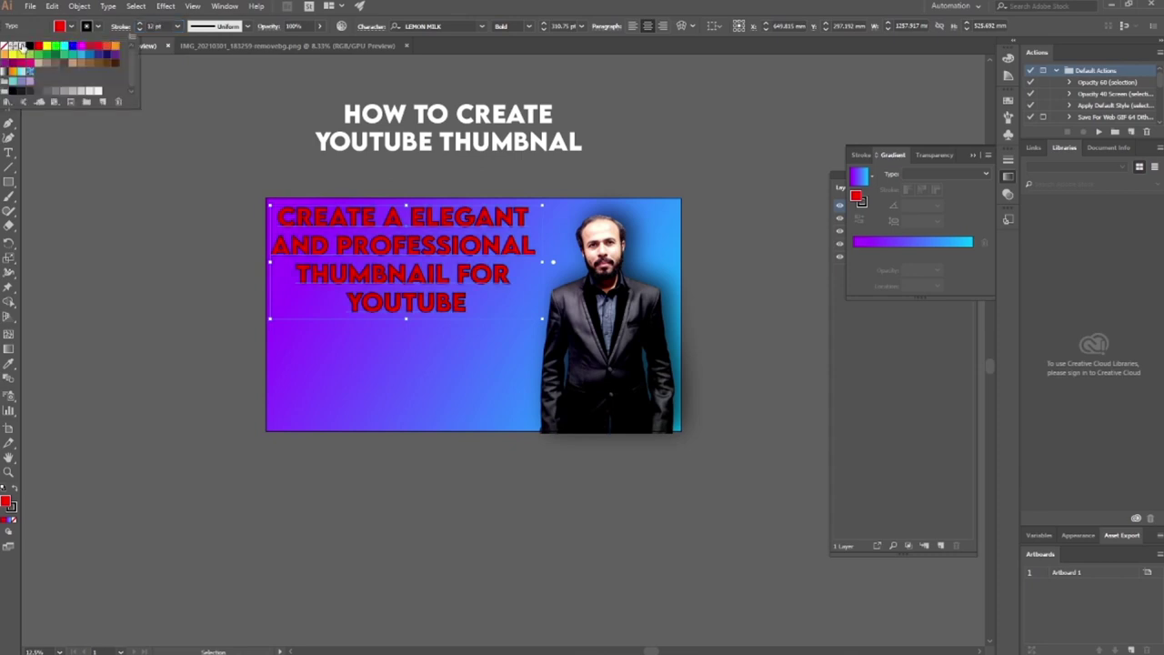
left_click(20, 45)
left_click(530, 551)
left_click(530, 550)
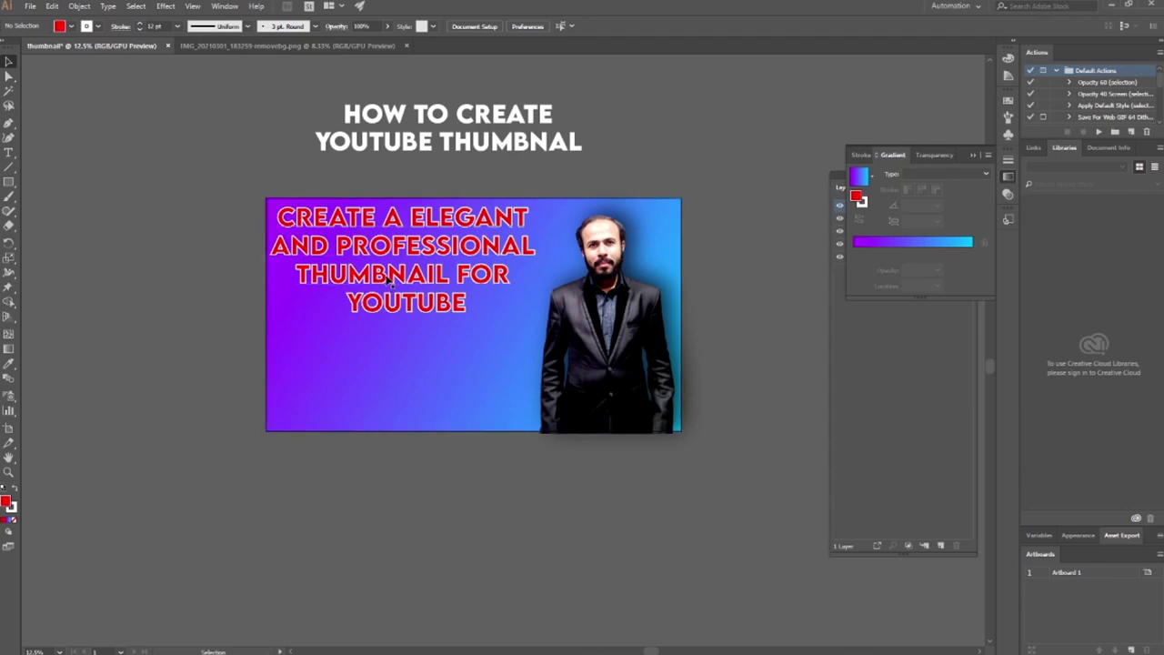
Switch to Chrome, search for "flaticon" in a new tab and open the Flaticon website.
mouse_move(548, 647)
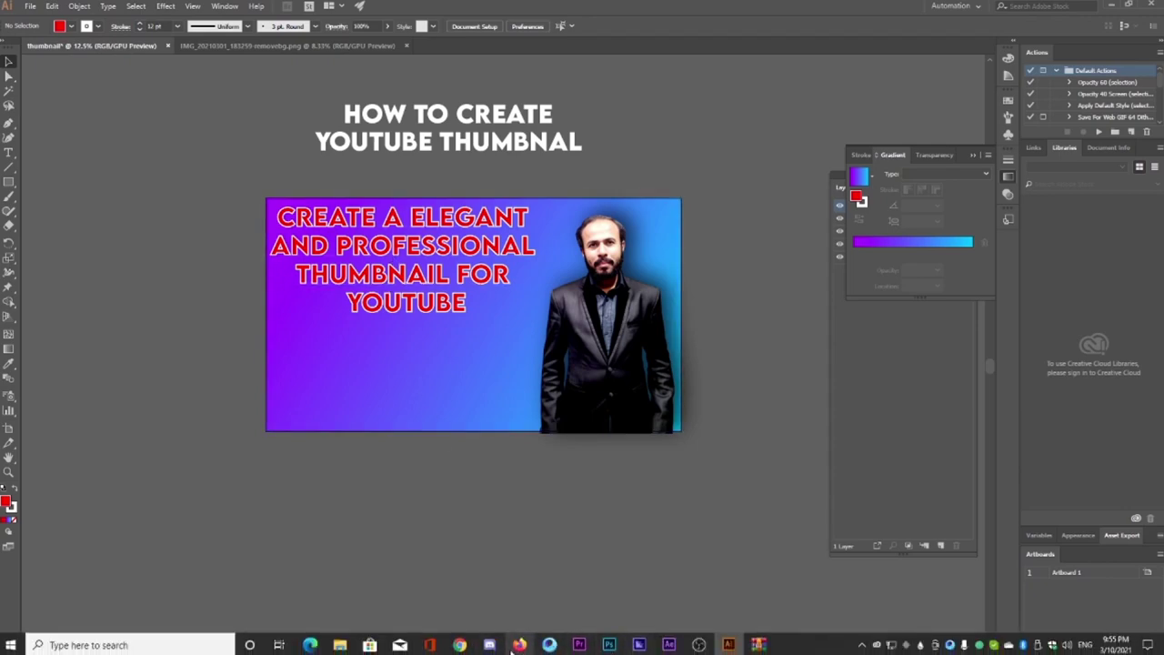
left_click(459, 644)
left_click(306, 8)
type("fl")
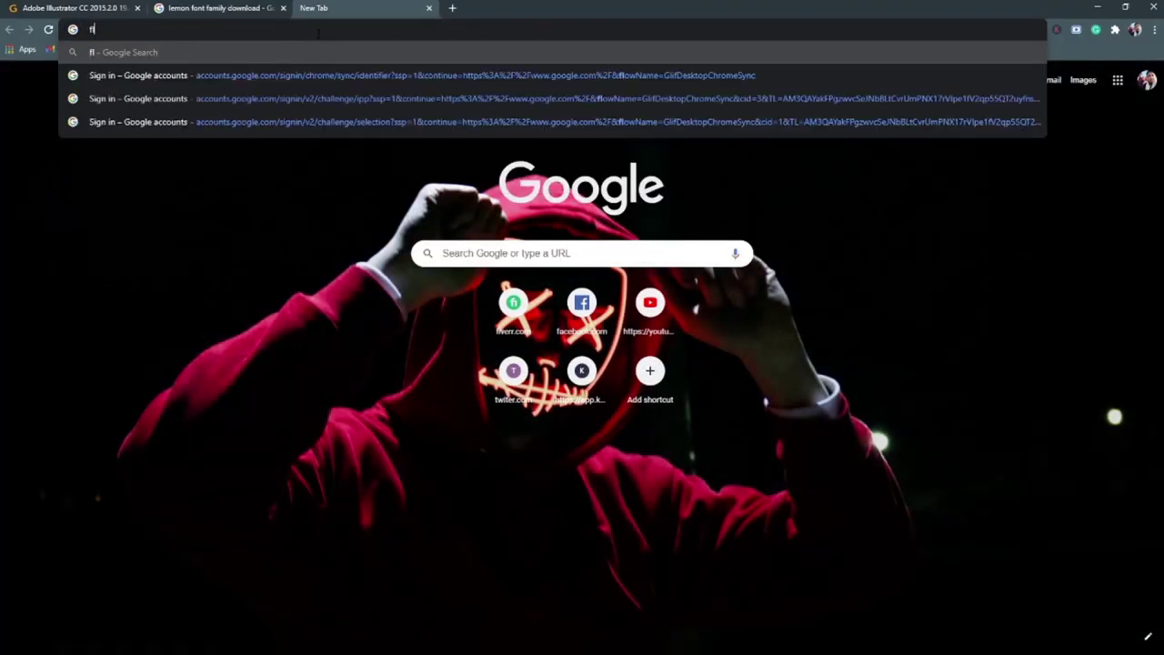
type("aticon")
key("BackSpace")
key("BackSpace")
key("BackSpace")
key("BackSpace")
type("icon")
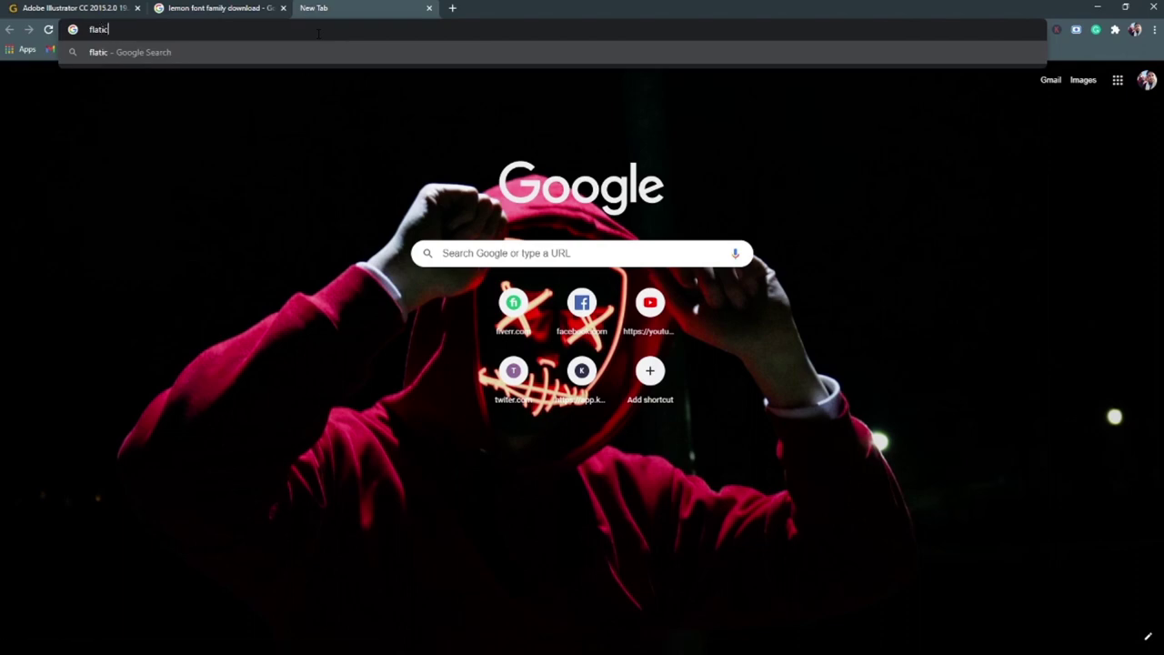
key("Return")
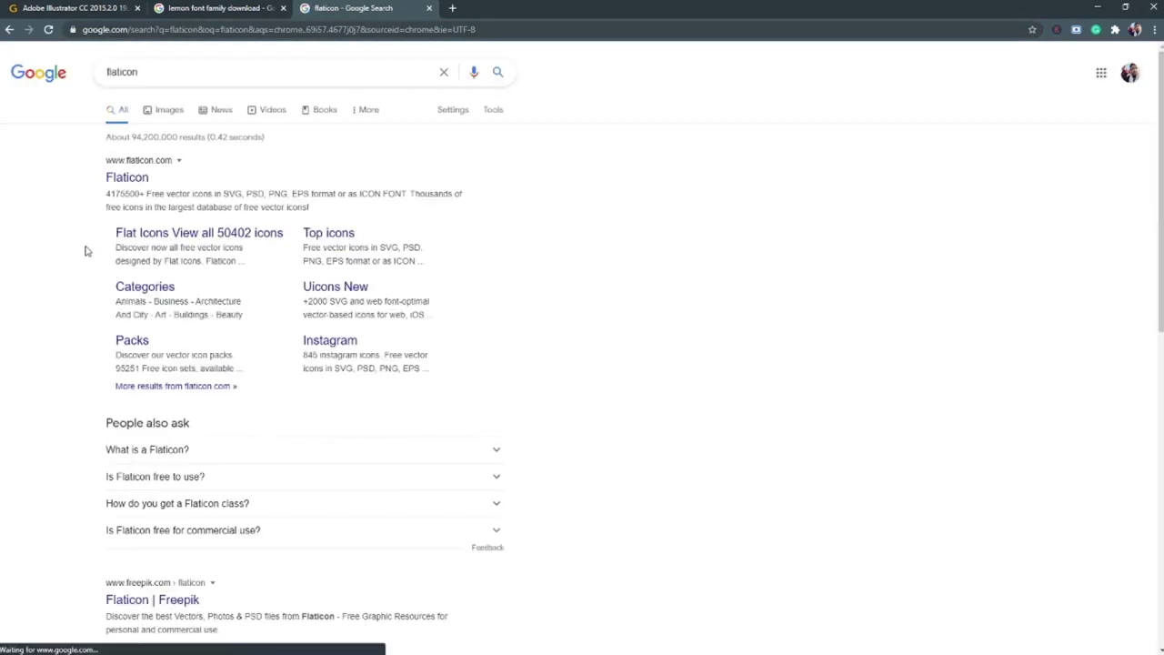
left_click(138, 179)
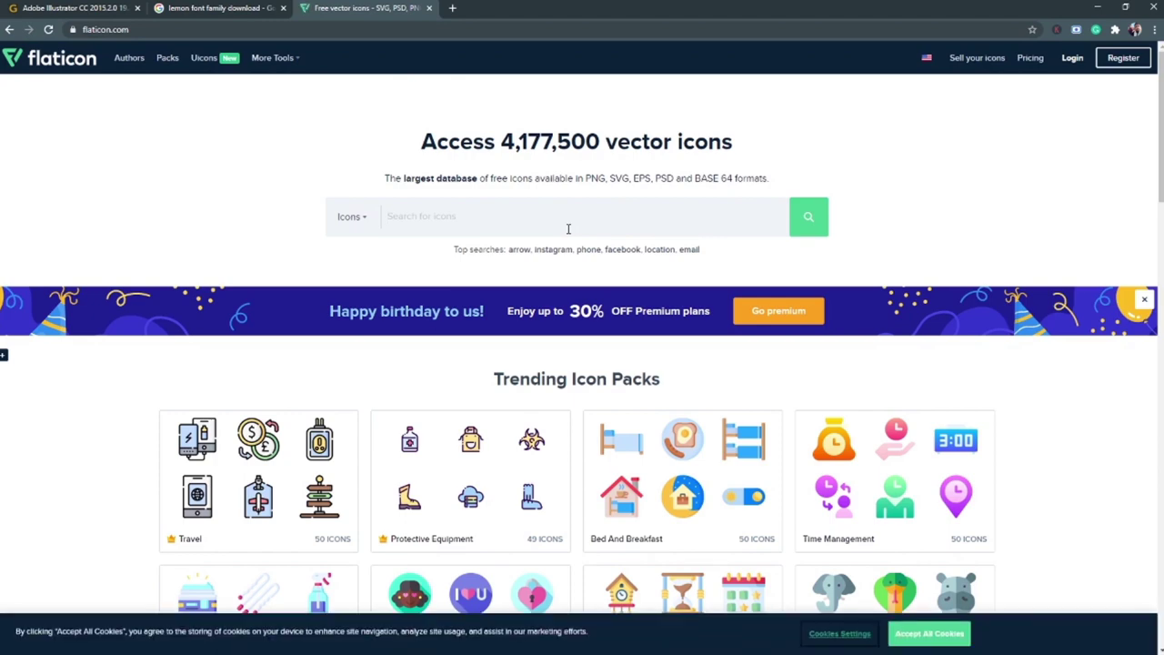
Search Flaticon's icons for "youtube".
scroll(568, 228, "down", 2)
scroll(568, 229, "up", 1)
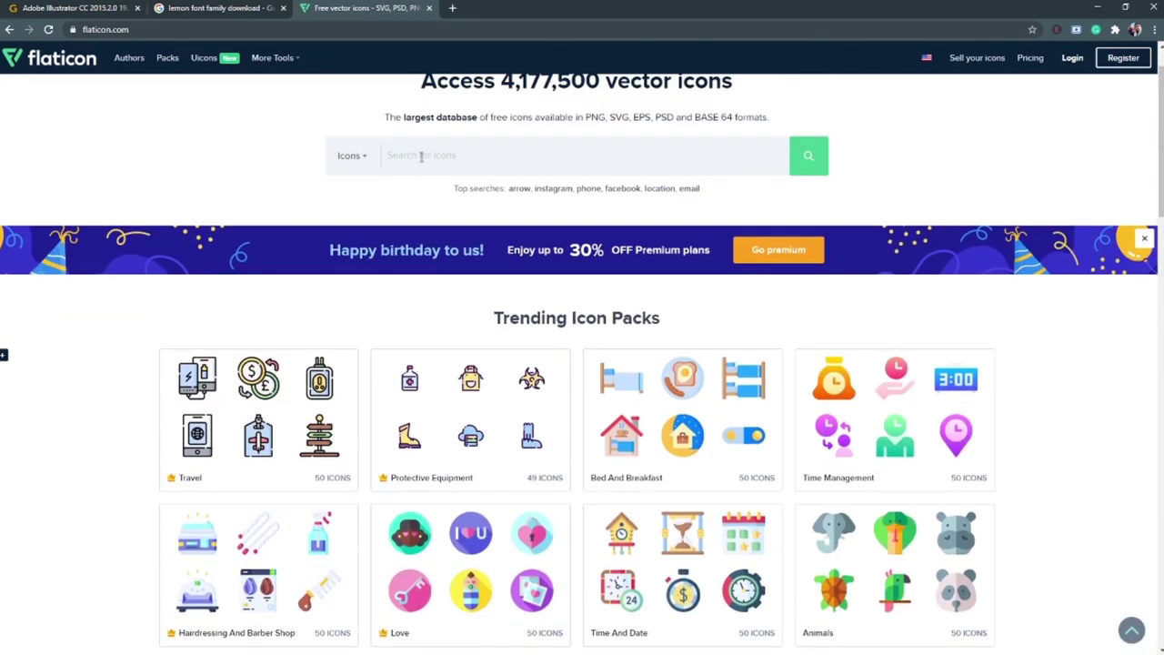
type("utube")
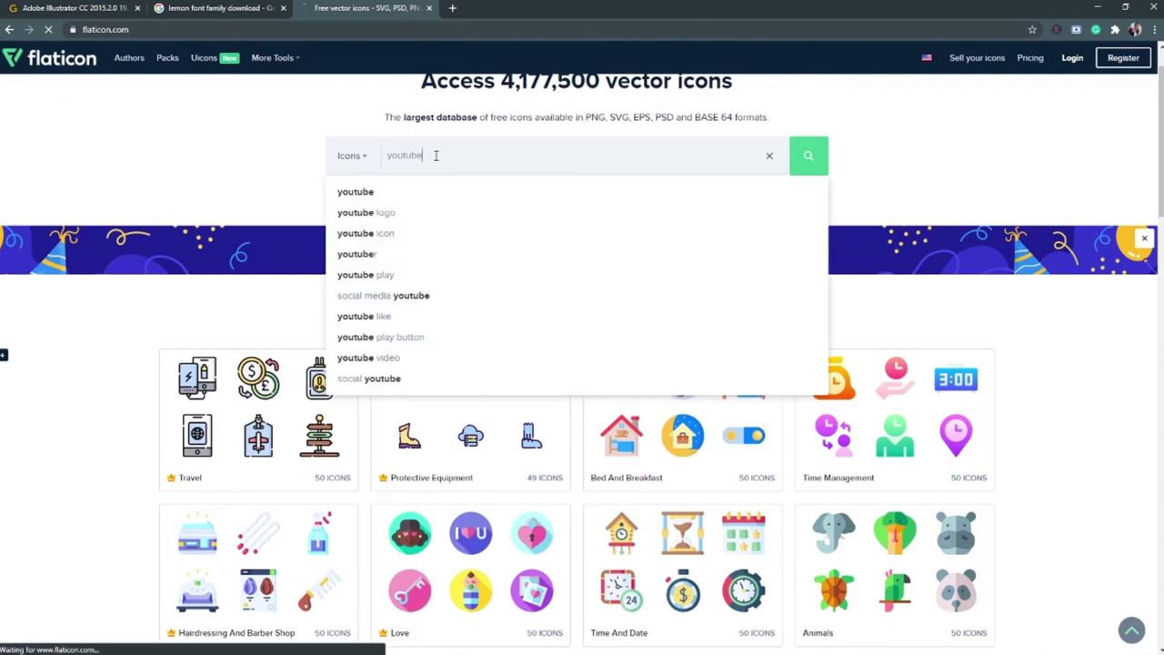
key("Return")
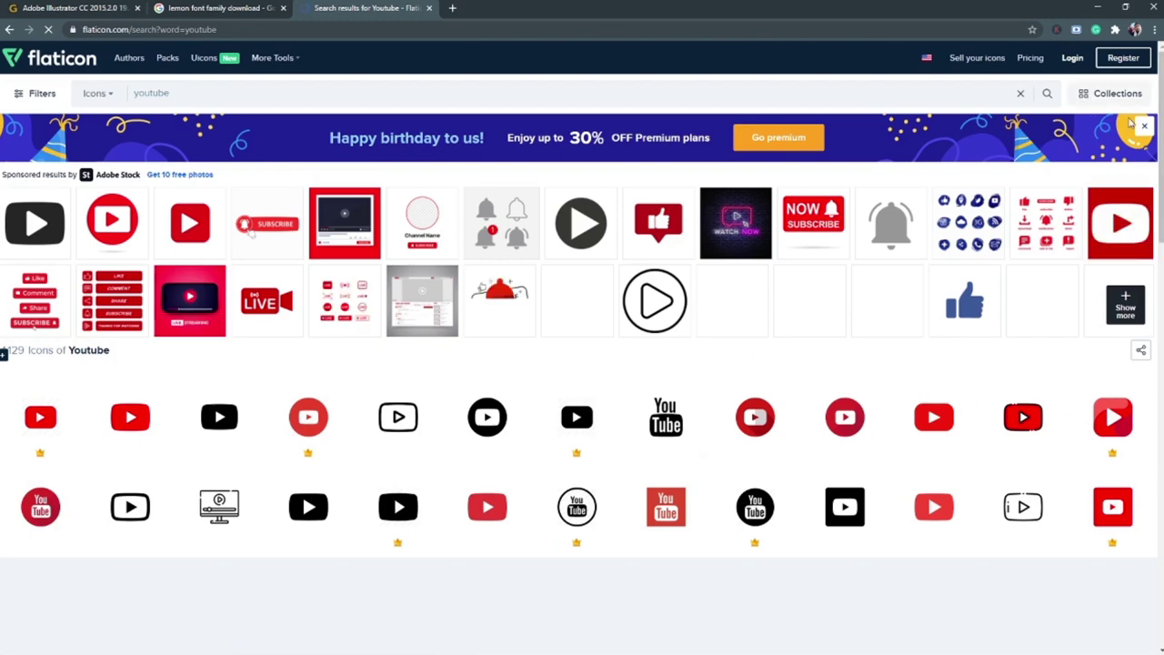
Download the flat red YouTube play-button icon by Freepik as a free PNG.
scroll(582, 363, "down", 1)
scroll(318, 374, "down", 2)
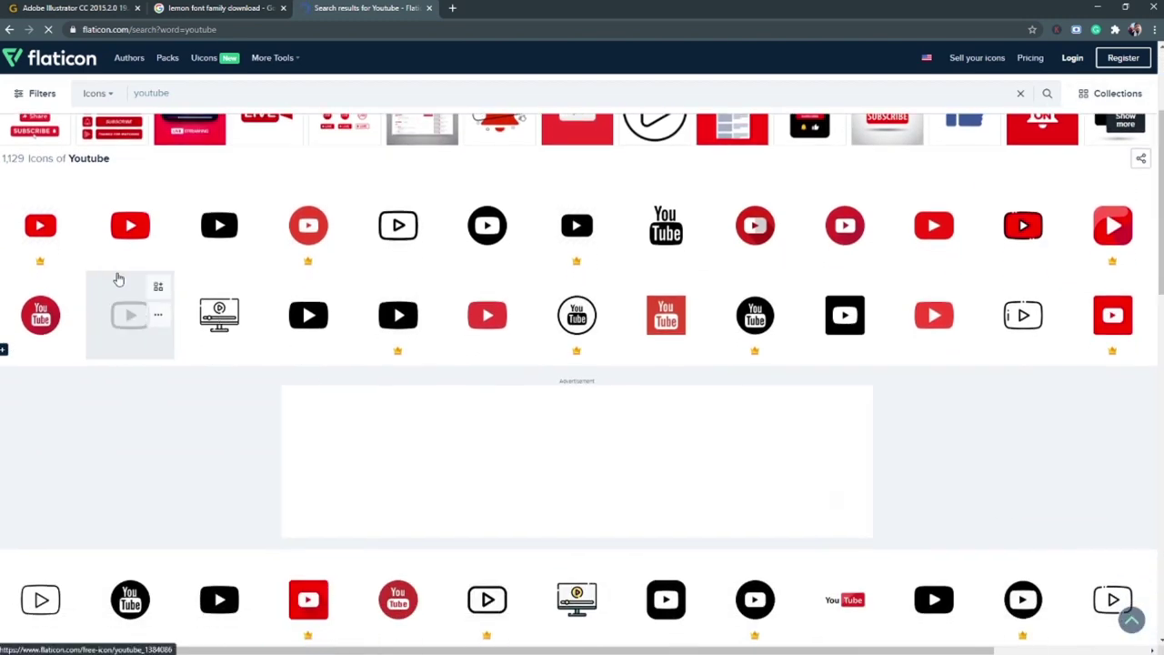
left_click(125, 243)
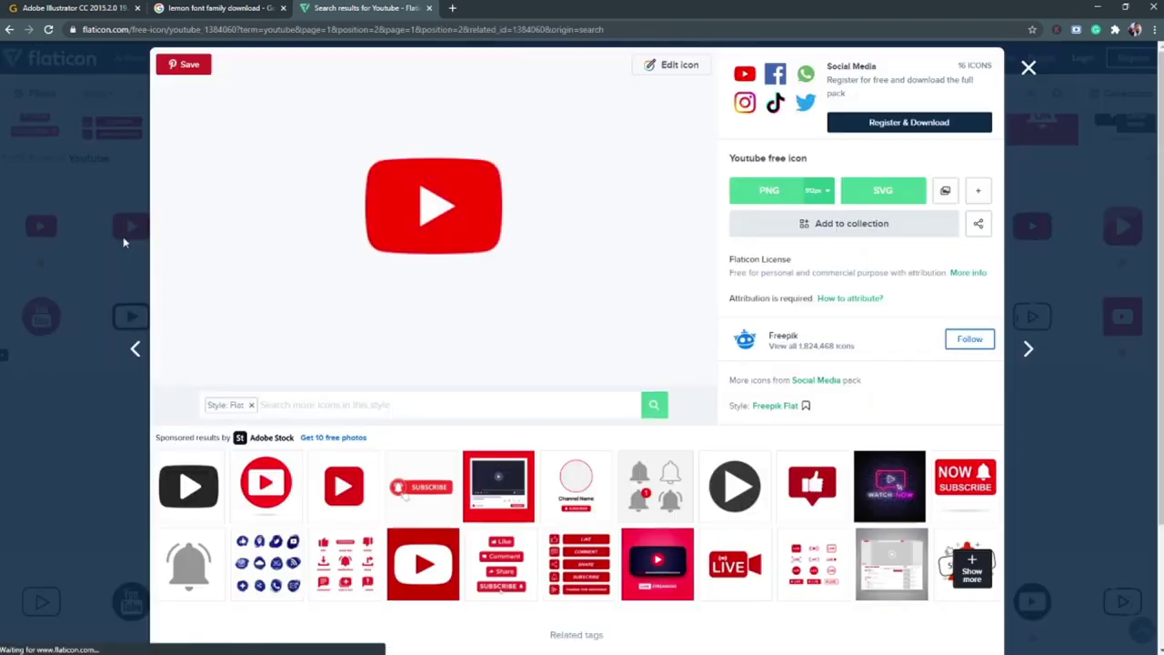
left_click(775, 195)
left_click(725, 344)
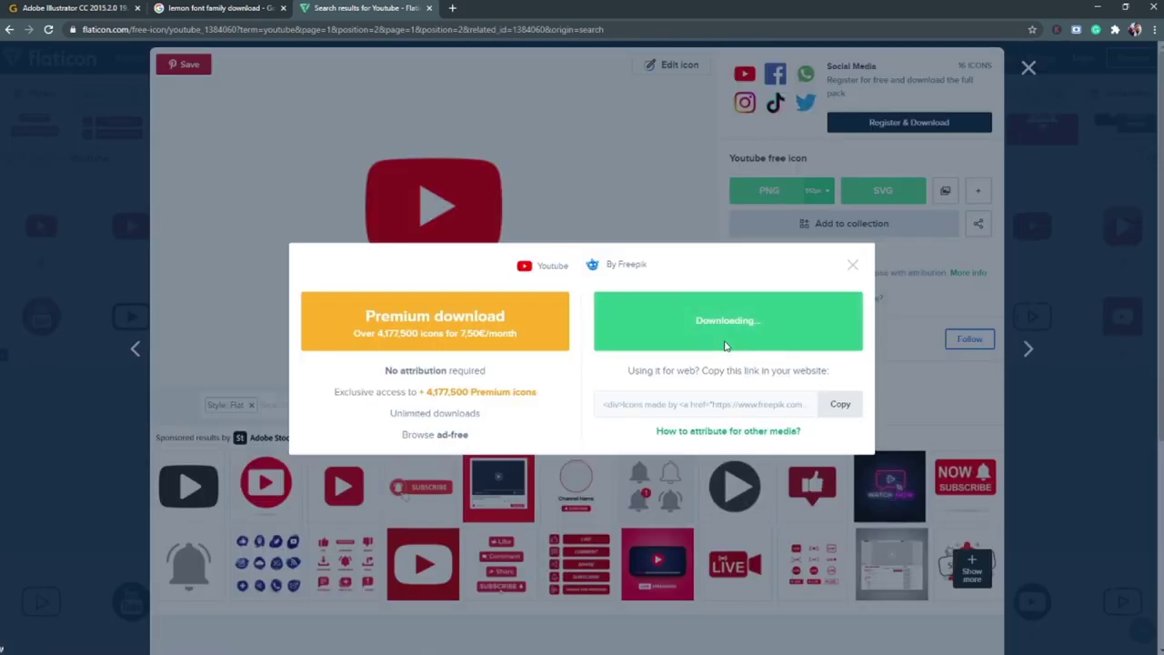
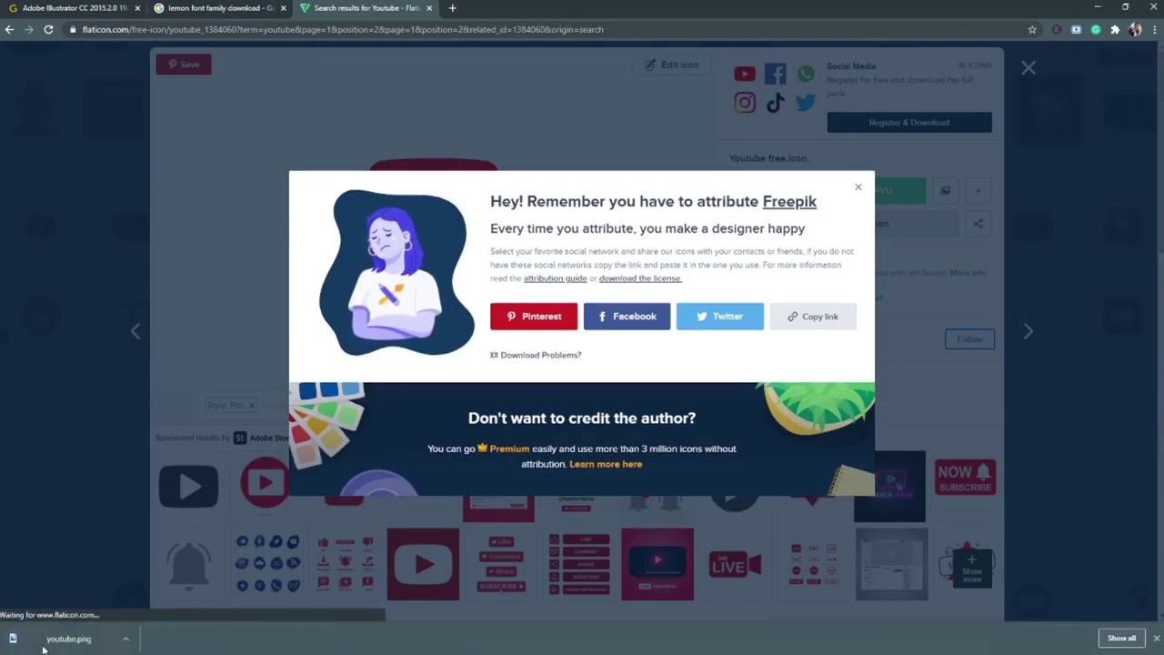
Switch to Illustrator, open the downloaded youtube.png and move its icon into the thumbnail document beside the word "YOUTUBE".
mouse_move(598, 650)
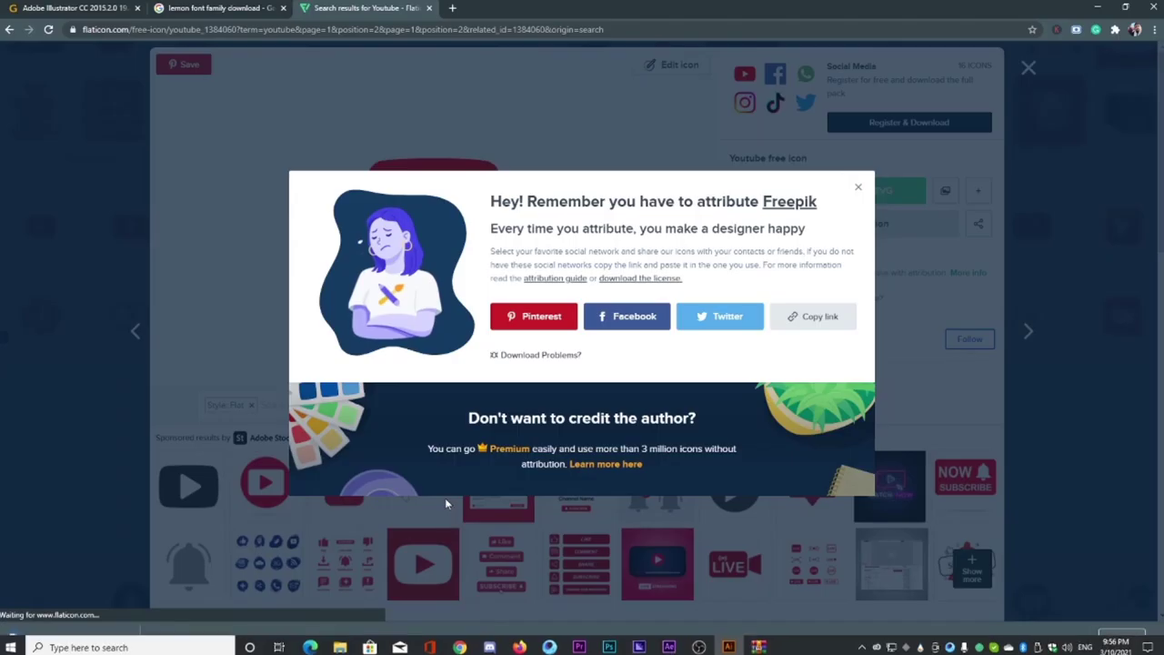
left_click(728, 645)
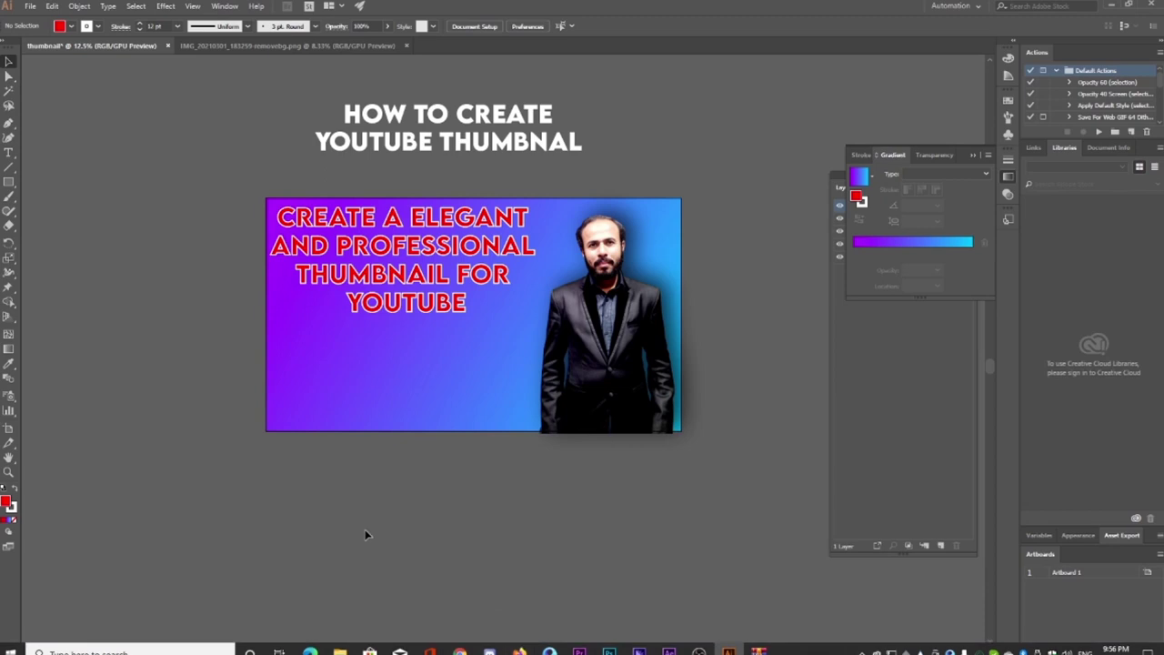
left_click(31, 6)
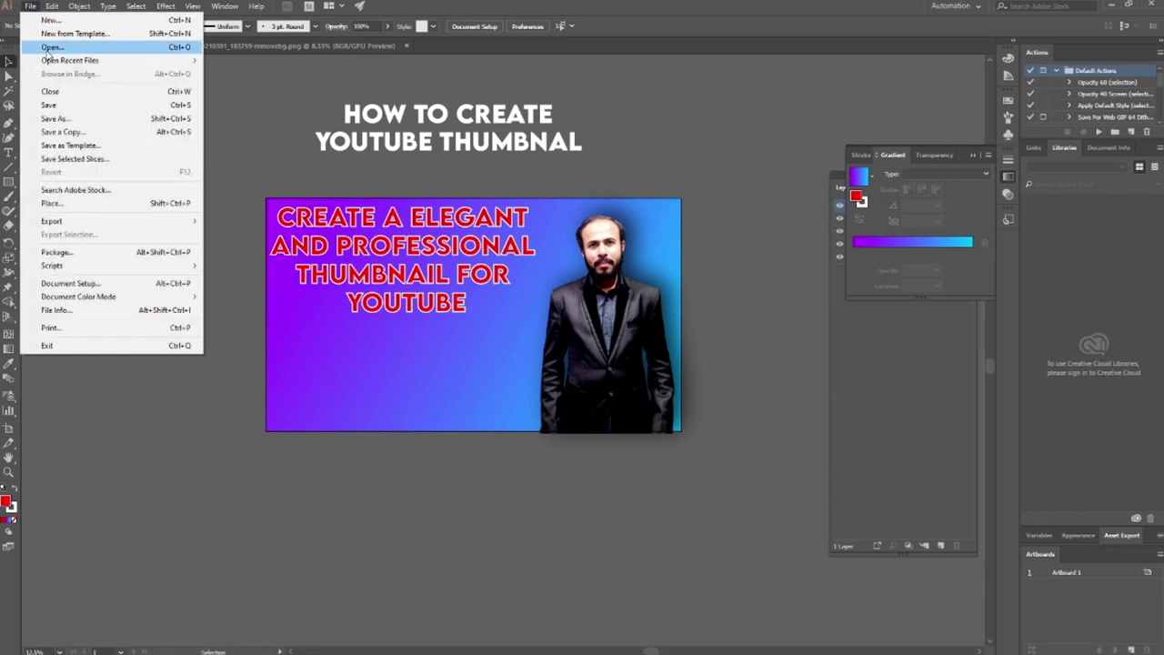
left_click(47, 47)
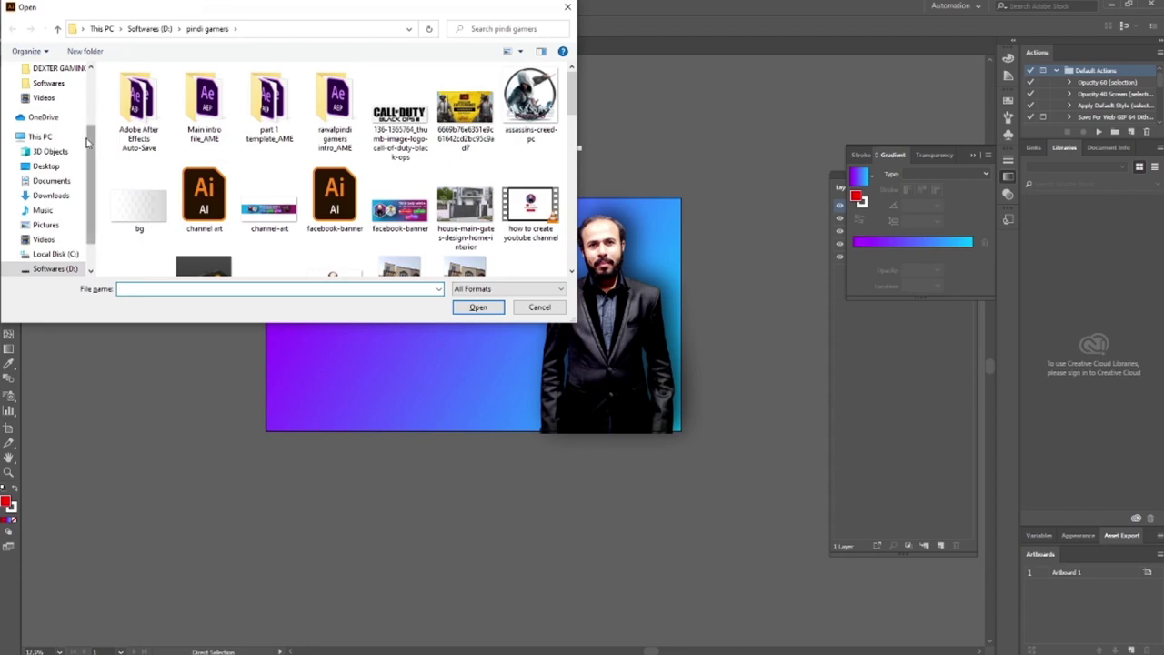
scroll(88, 140, "up", 3)
left_click(46, 107)
left_click(138, 116)
left_click(477, 307)
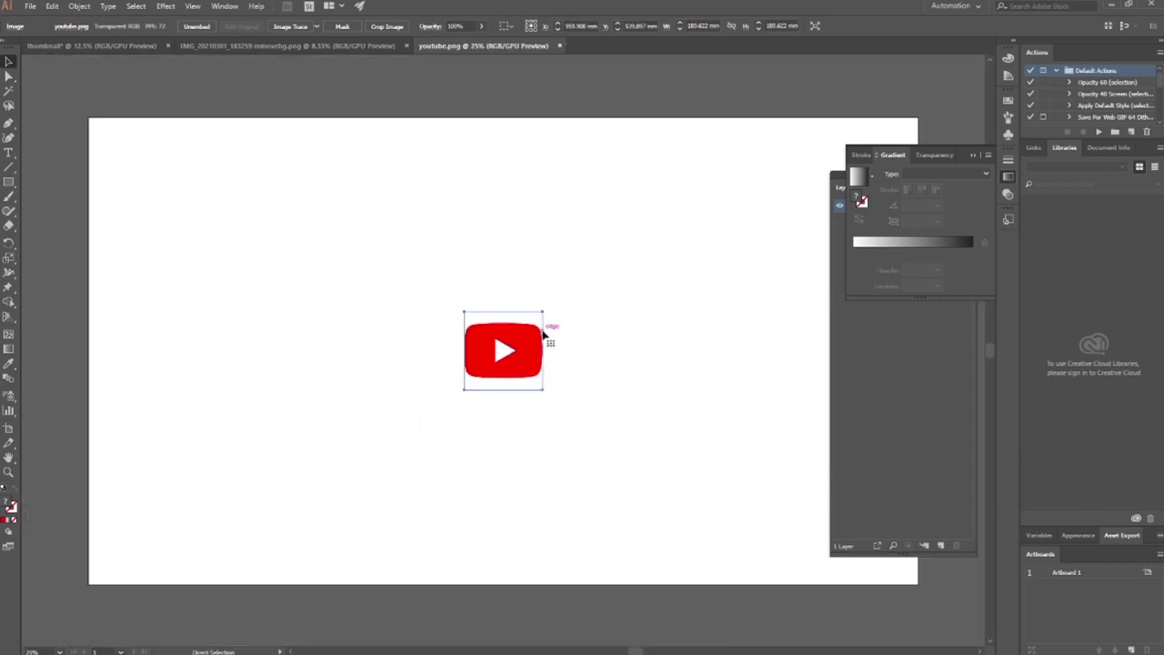
left_click(199, 46)
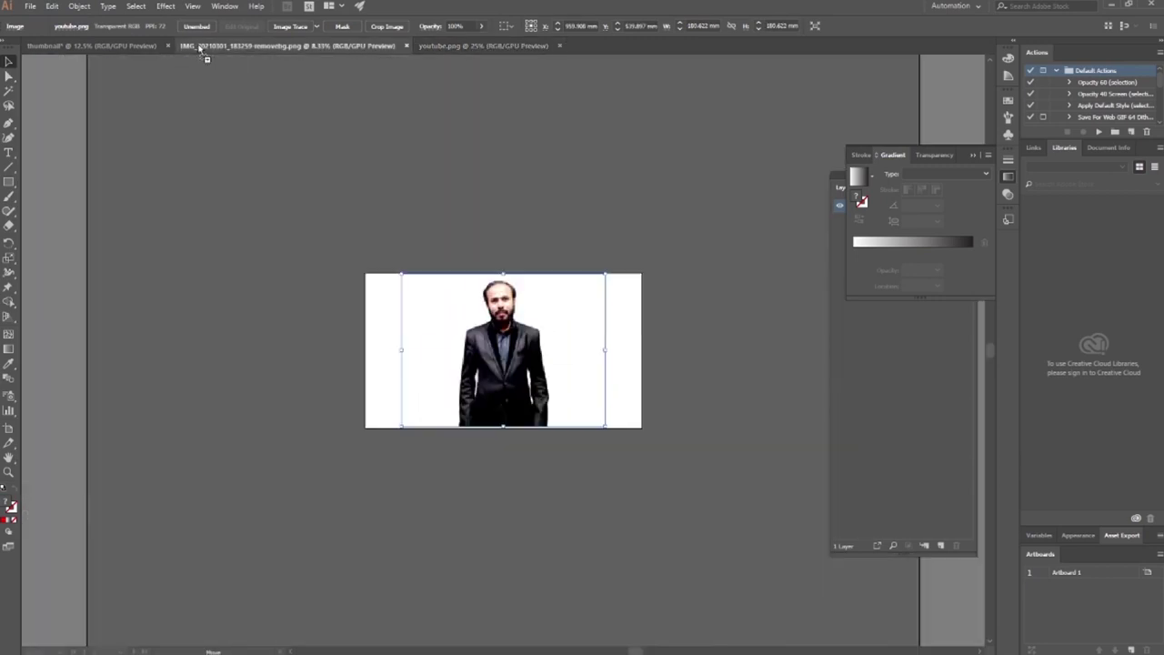
left_click(117, 46)
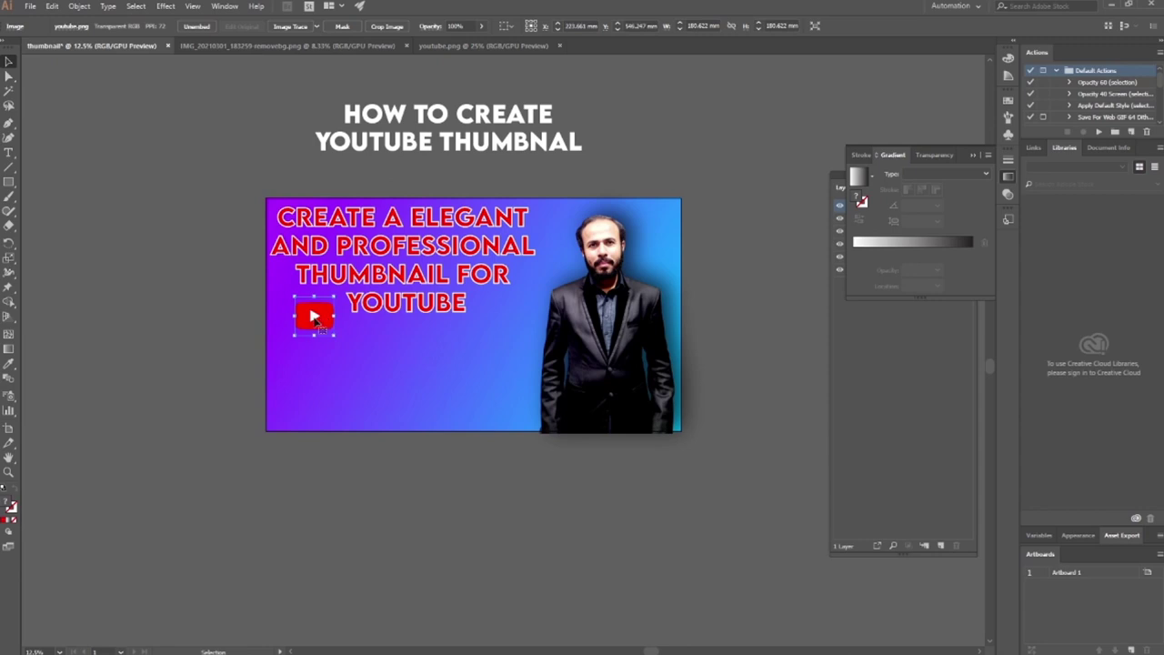
Try to enlarge the YouTube icon in its place beside the text, undoing each scaling.
left_click_drag(334, 335, 378, 378)
key("ctrl+z")
left_click_drag(334, 335, 412, 403)
key("ctrl+z")
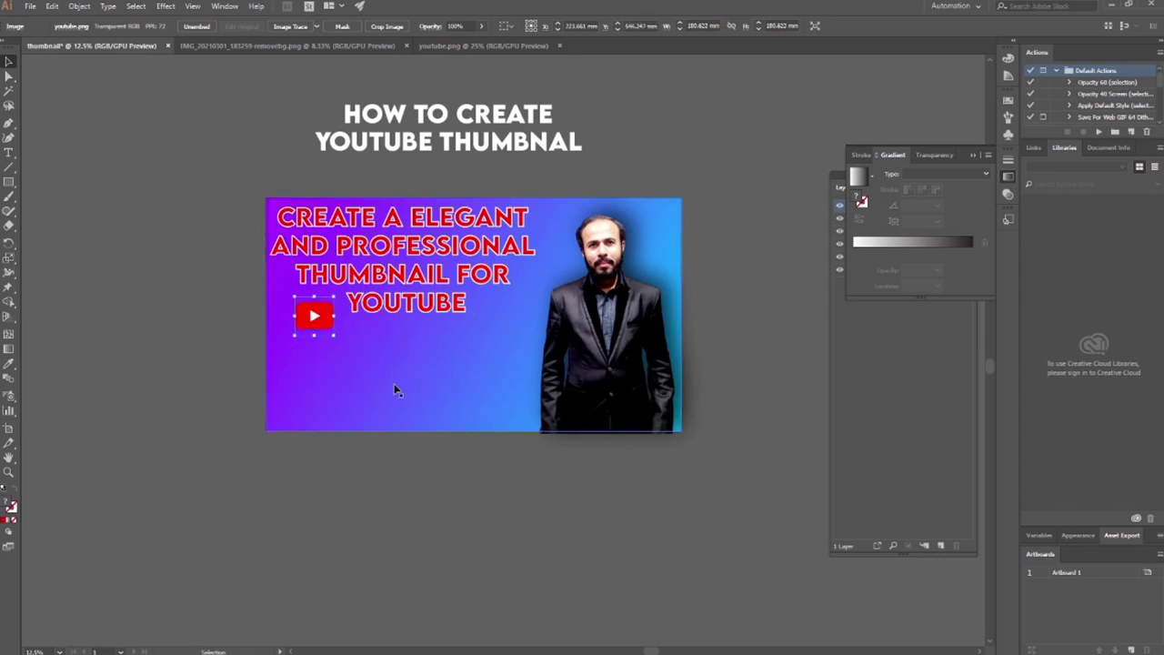
left_click_drag(334, 335, 435, 408)
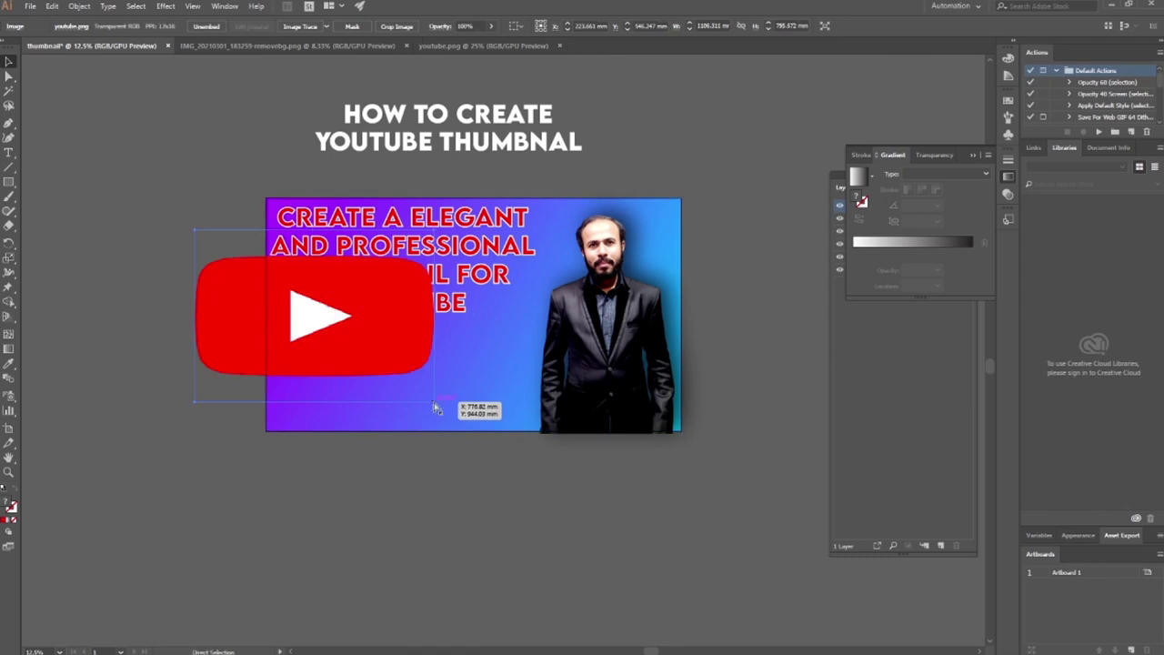
key("ctrl+z")
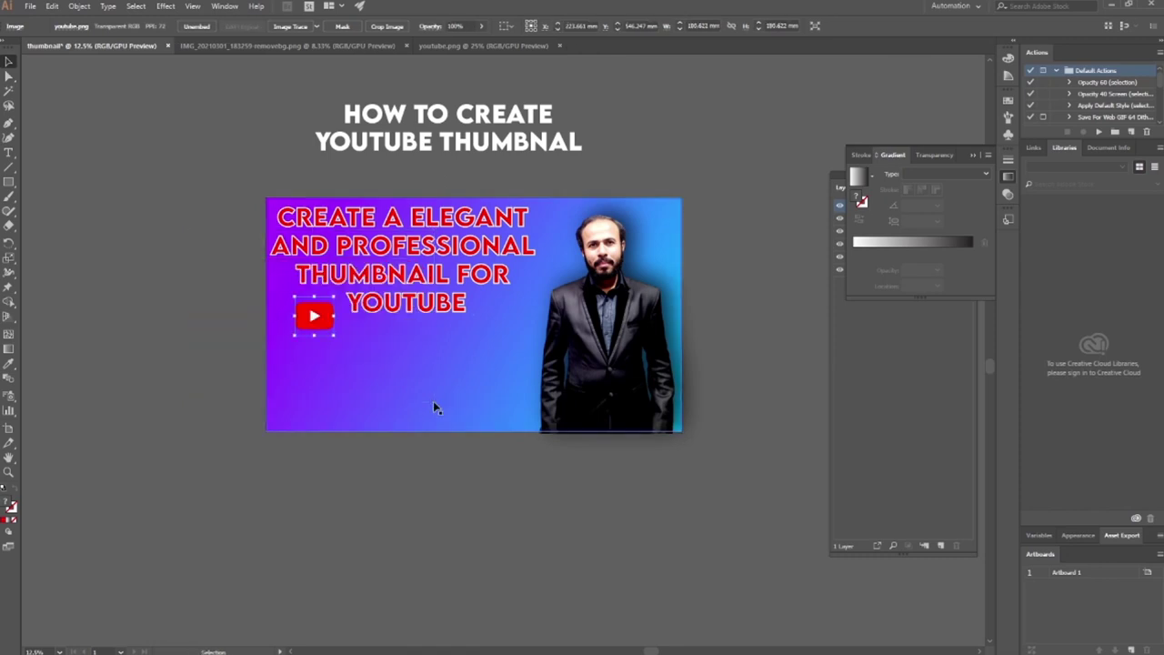
left_click_drag(334, 338, 474, 443)
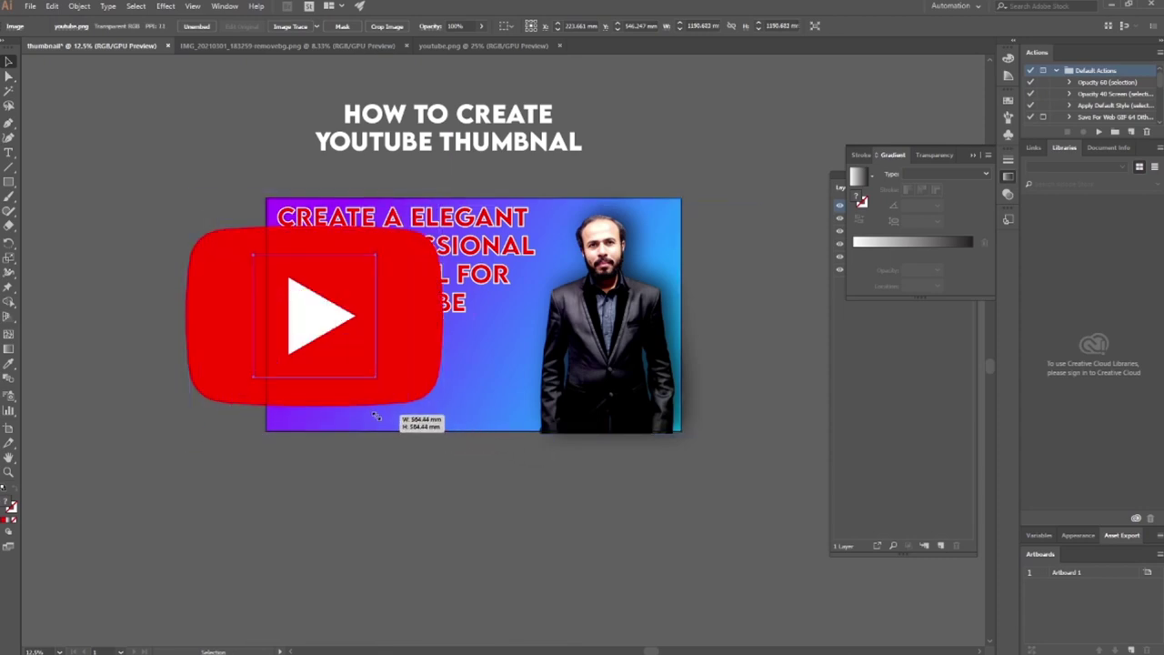
key("ctrl+z")
Move the YouTube icon below the four-line text and enlarge it proportionally to about 423 mm square.
left_click(401, 465)
left_click_drag(309, 314, 378, 379)
left_click_drag(436, 433, 430, 447)
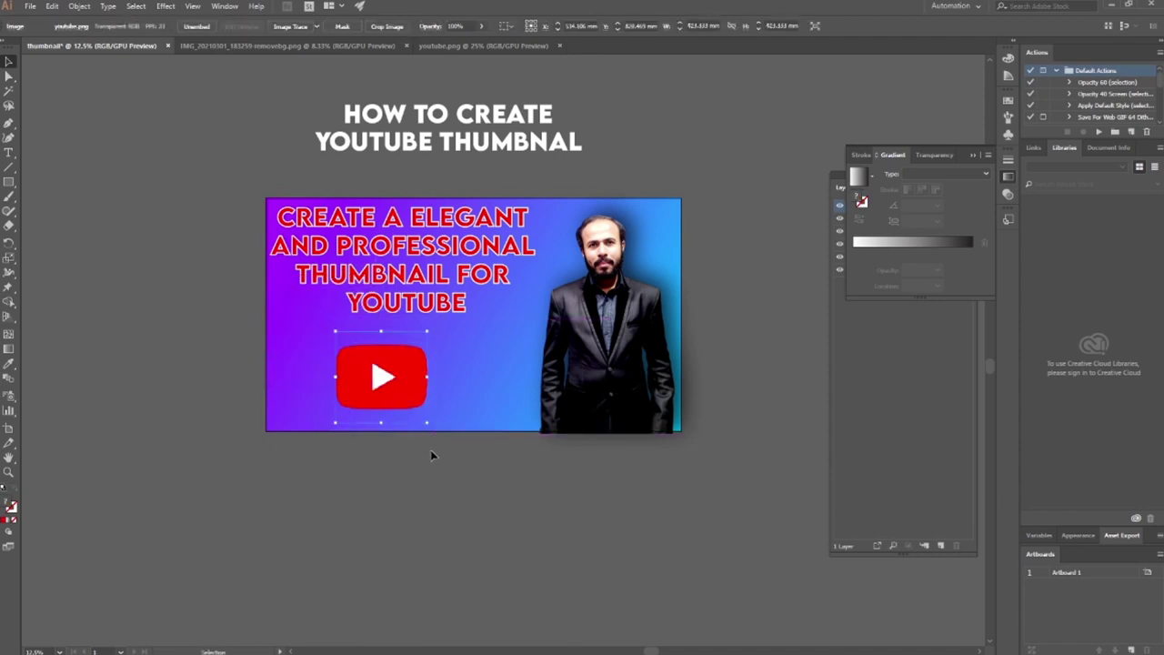
Move the YouTube icon slightly up, closer beneath the word "YOUTUBE".
left_click(430, 448)
left_click_drag(383, 391, 398, 354)
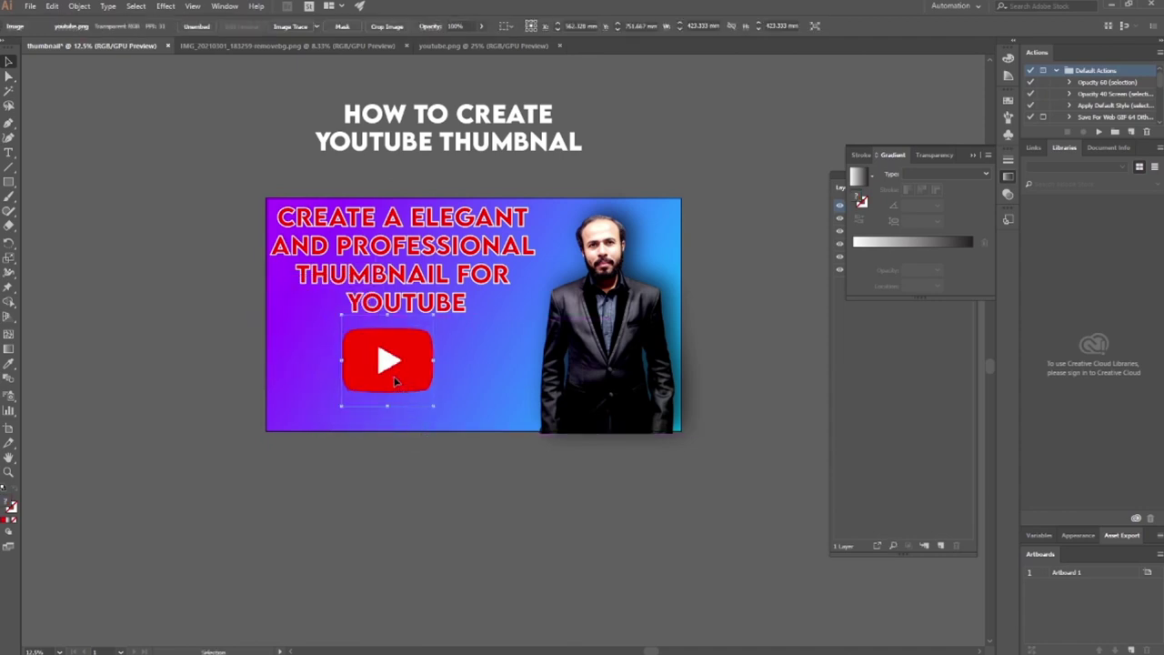
left_click(501, 476)
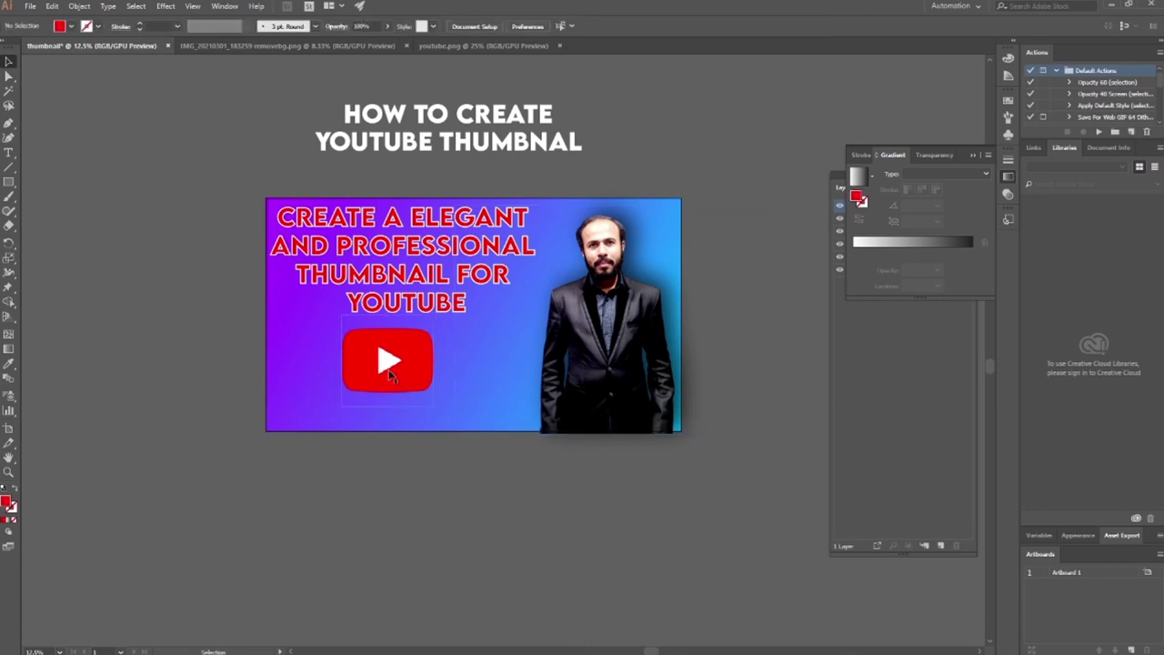
Set alignment to Align to Artboard and center the YouTube icon horizontally and vertically on the artboard.
left_click(395, 373)
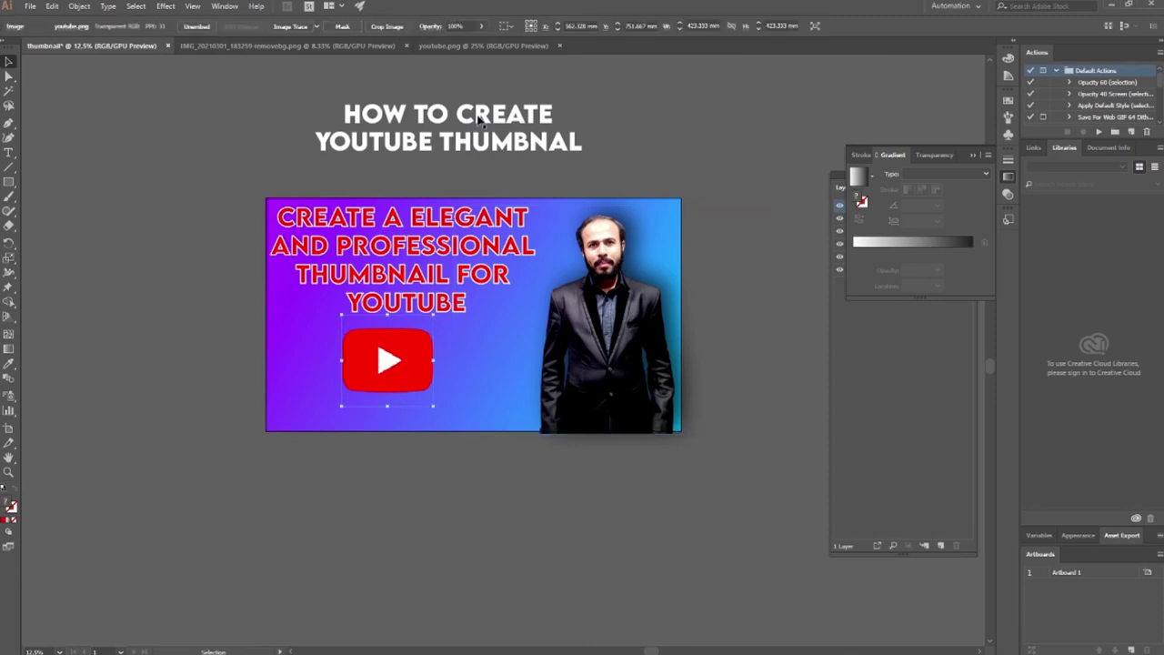
left_click(511, 28)
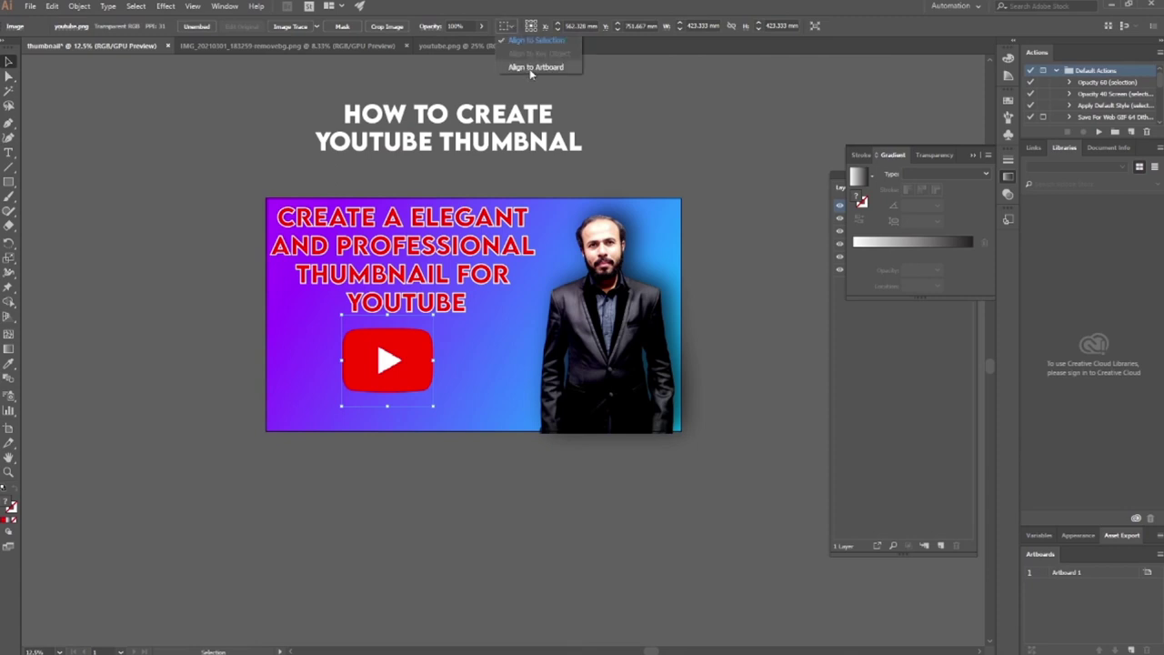
left_click(535, 67)
left_click(530, 75)
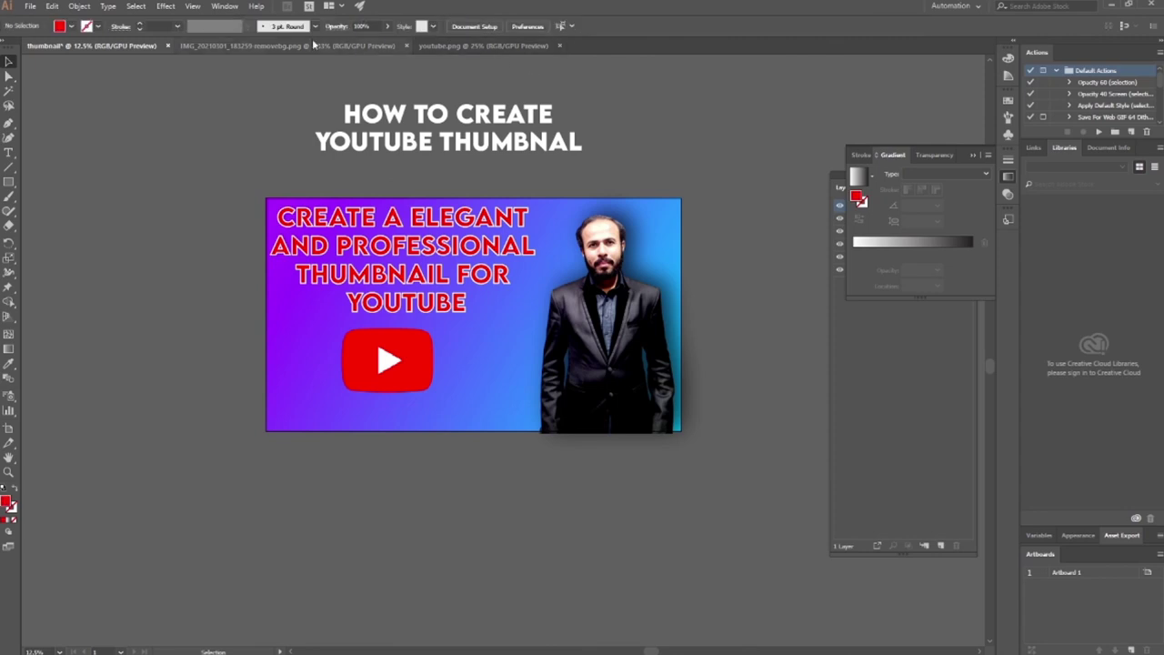
left_click(383, 363)
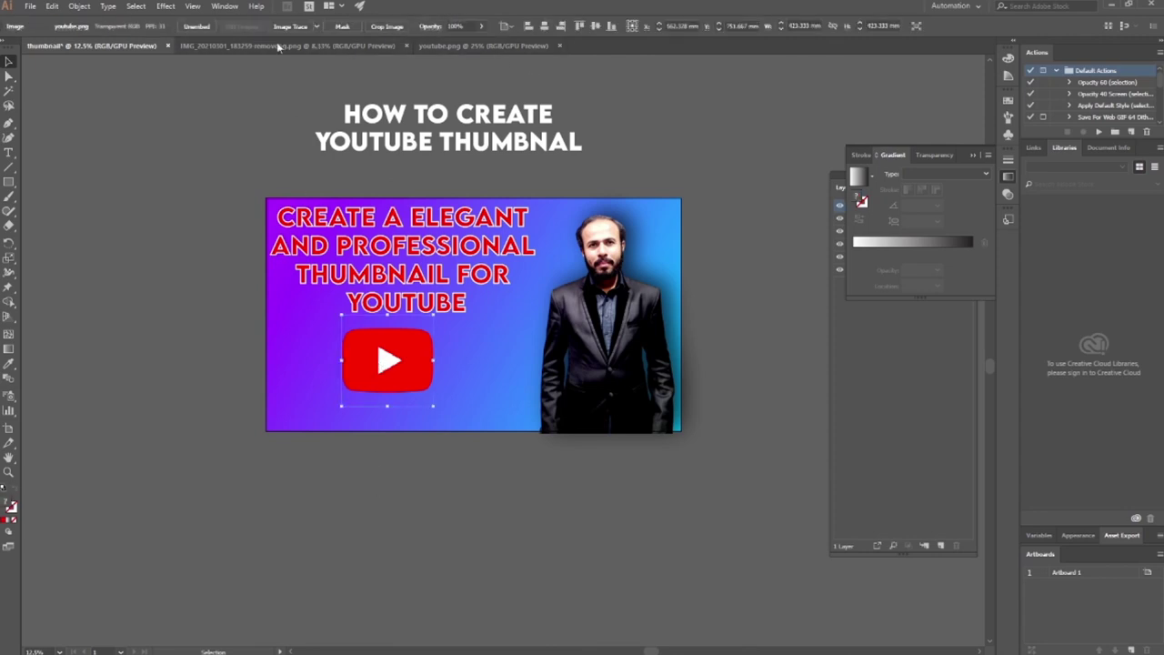
left_click(544, 26)
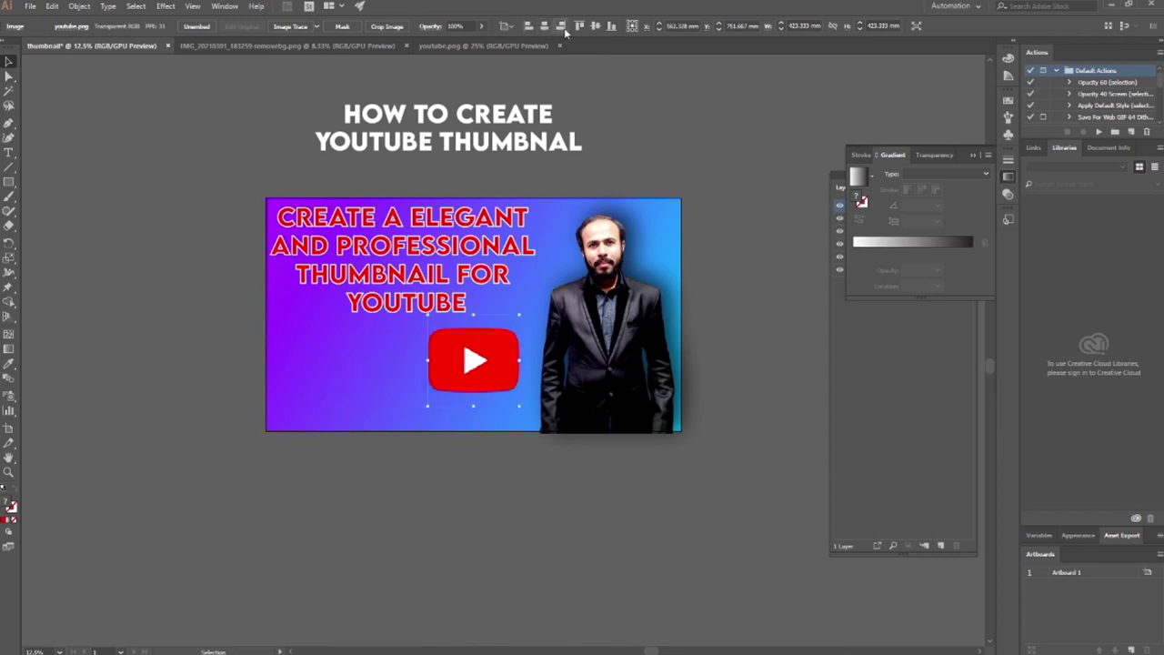
left_click(596, 26)
left_click(639, 475)
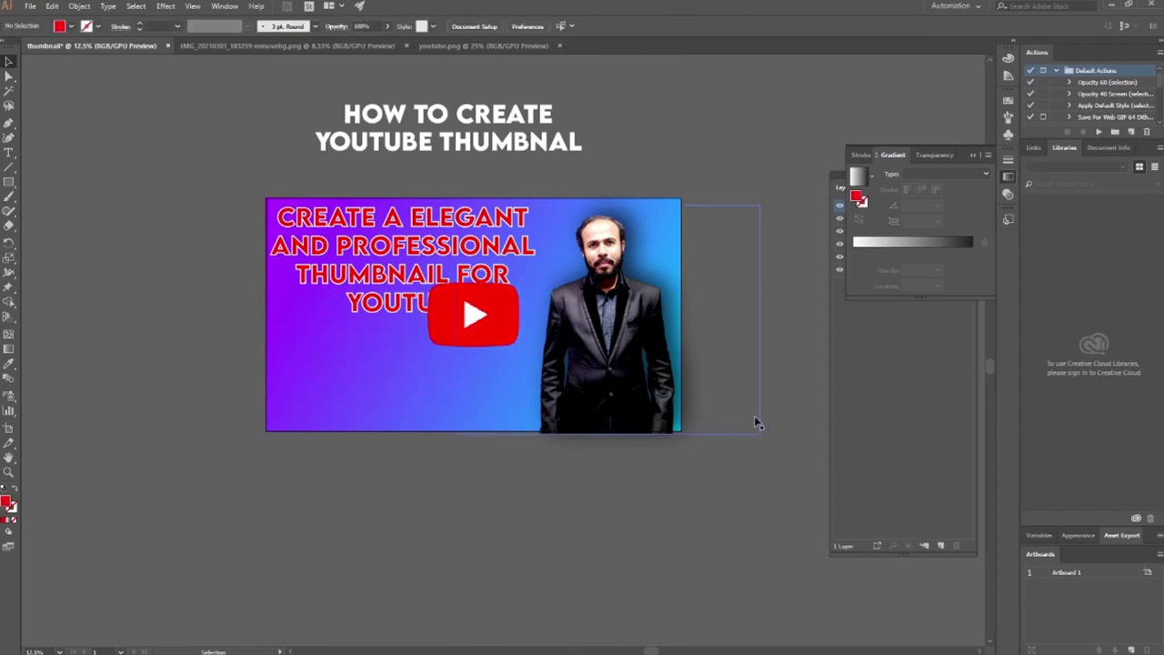
Hide the portrait and both text objects to examine the icon's centering on the background, and show them again.
left_click(841, 184)
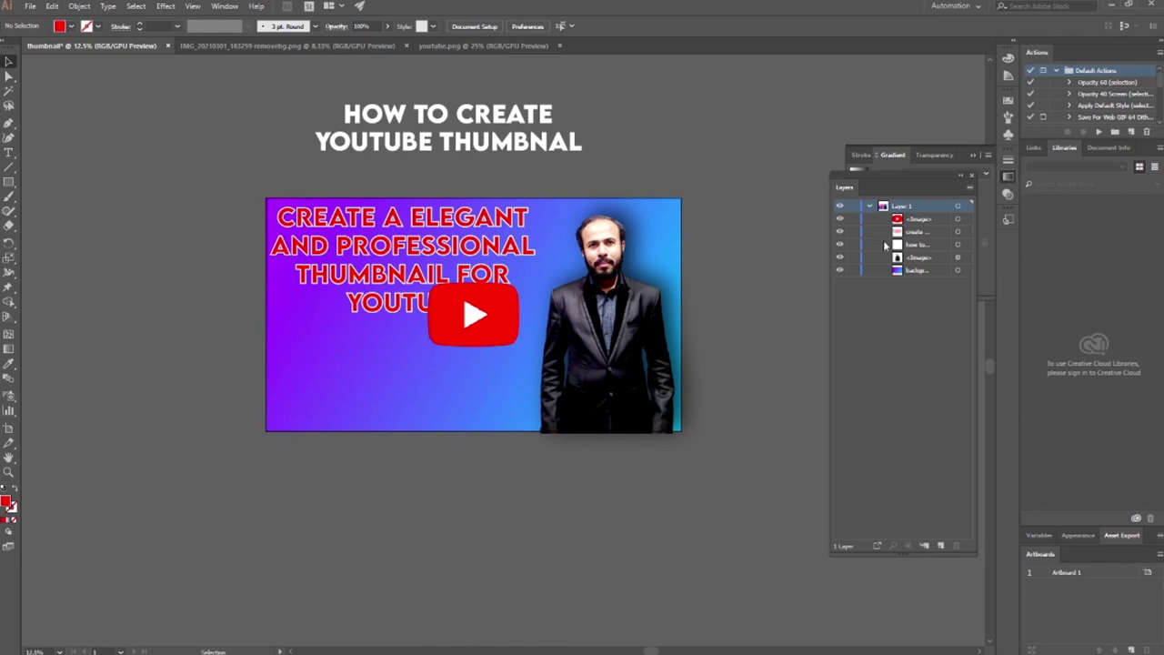
left_click(839, 258)
left_click(839, 244)
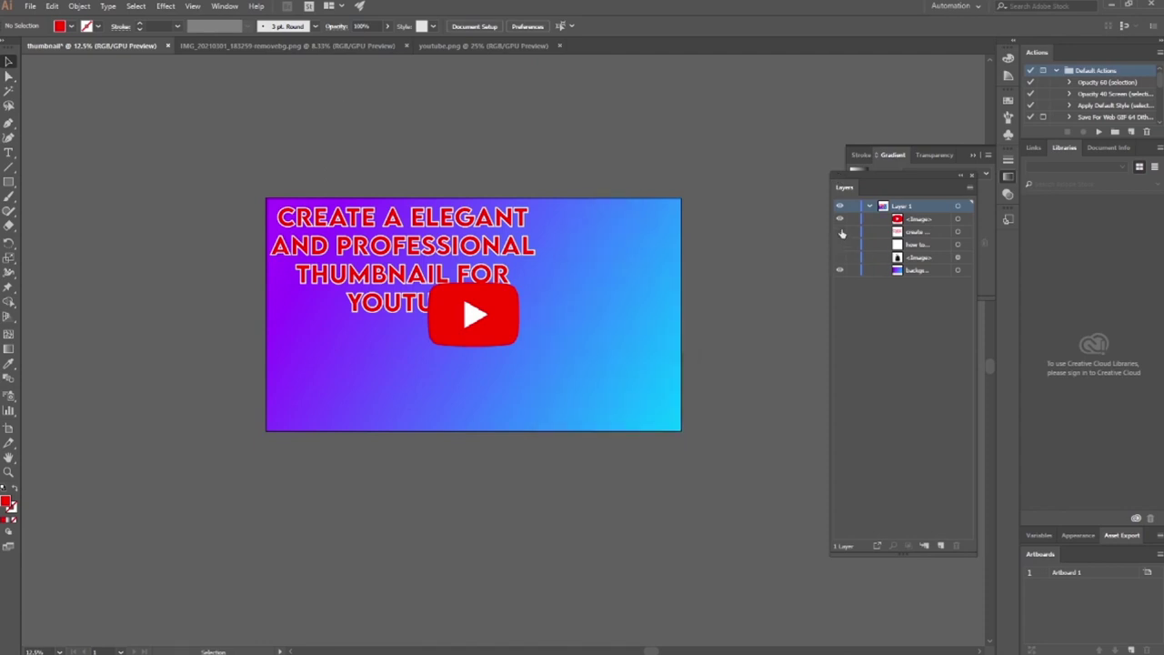
left_click(839, 231)
left_click(506, 332)
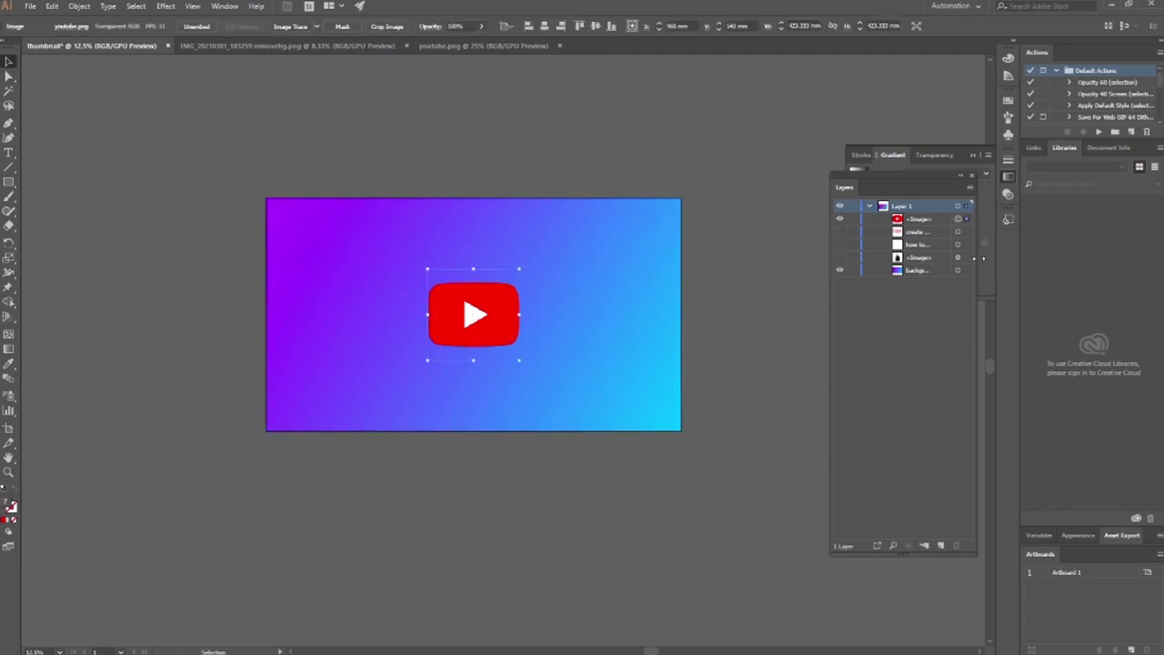
left_click(839, 231)
left_click(840, 243)
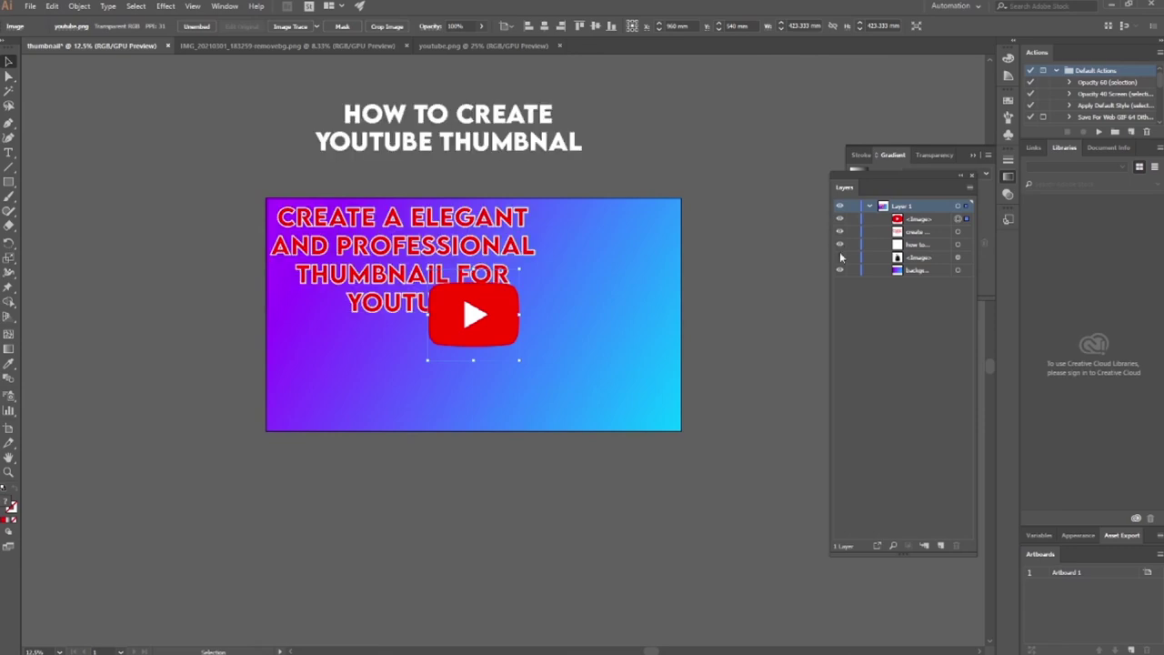
left_click(839, 257)
Move the YouTube icon back beneath the four-line text.
left_click_drag(487, 342, 403, 366)
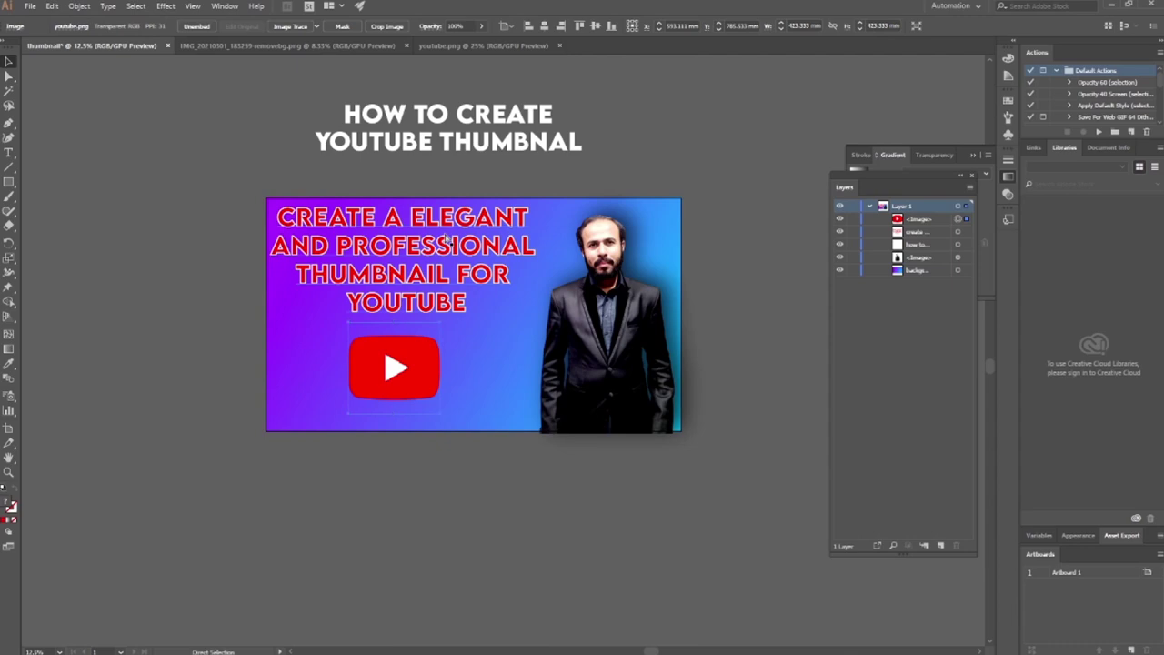
key("ctrl+equal")
key("ctrl+equal")
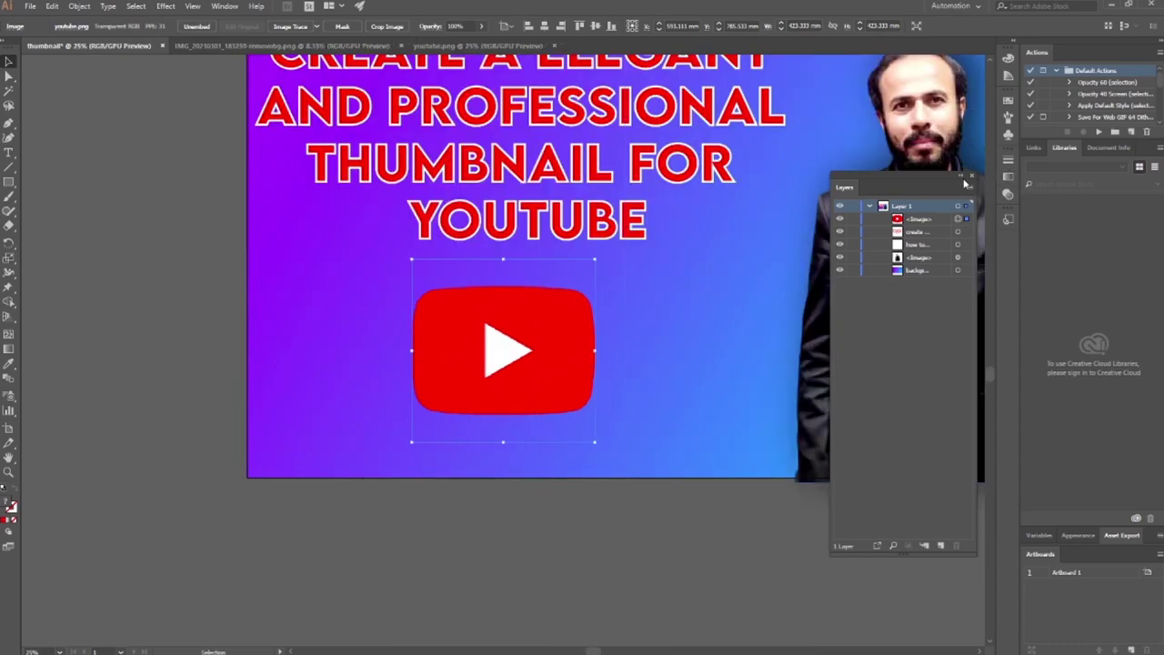
key("ctrl+0")
left_click(959, 177)
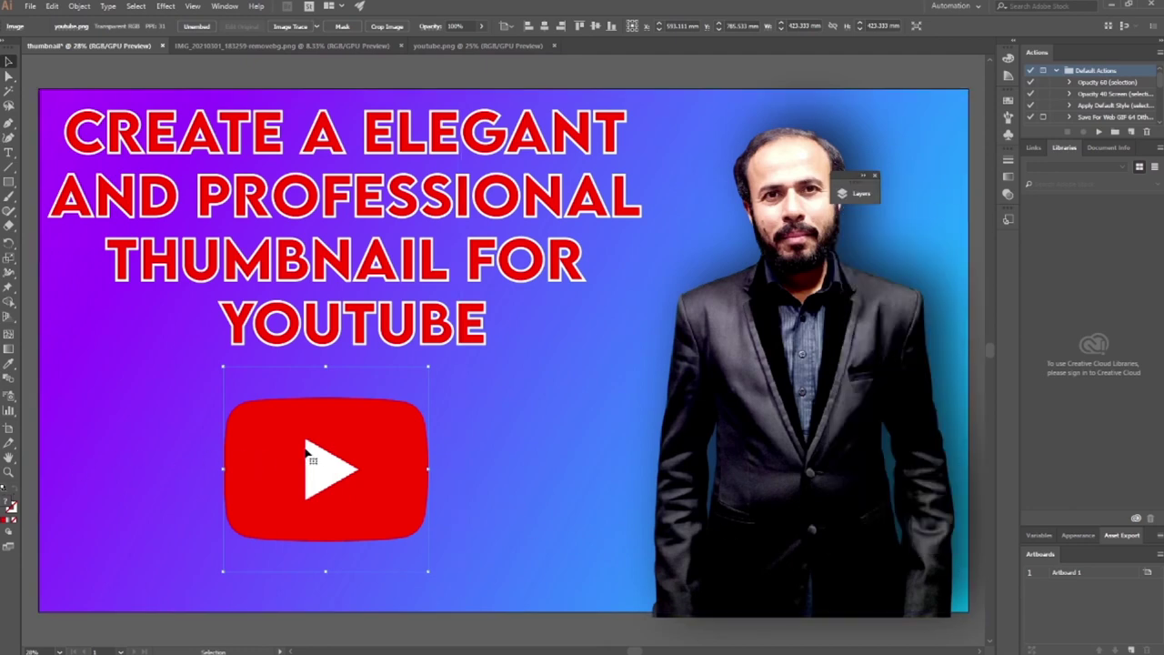
Center the four-line text and the YouTube icon horizontally on the artboard and group them.
left_click(400, 272, "shift")
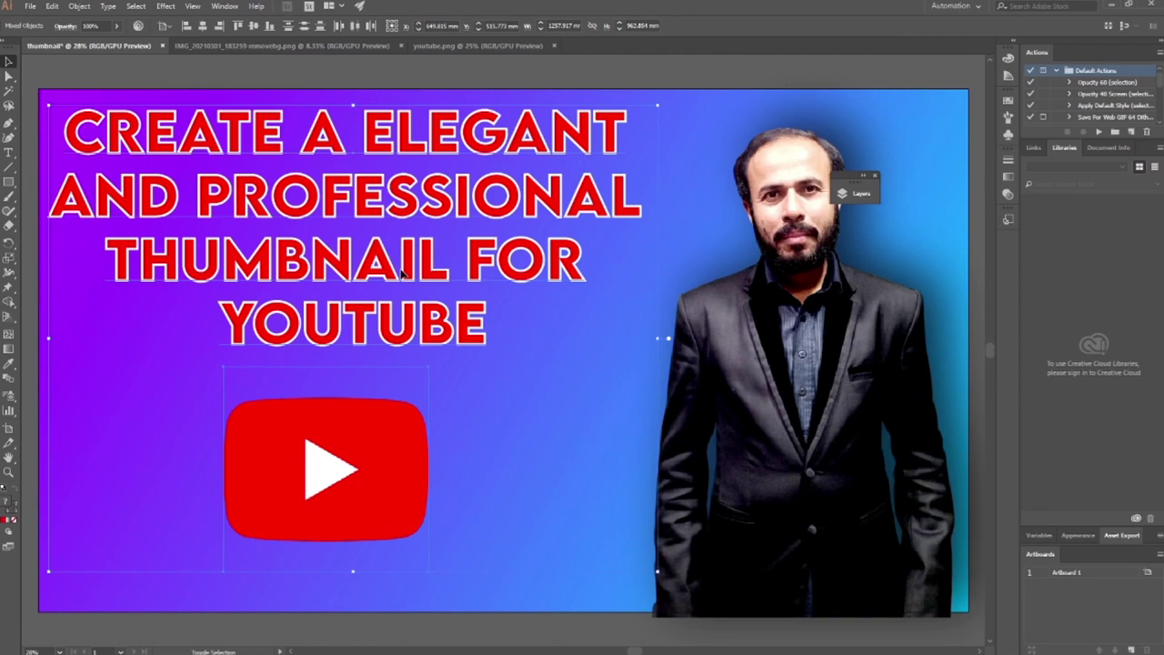
left_click(203, 27)
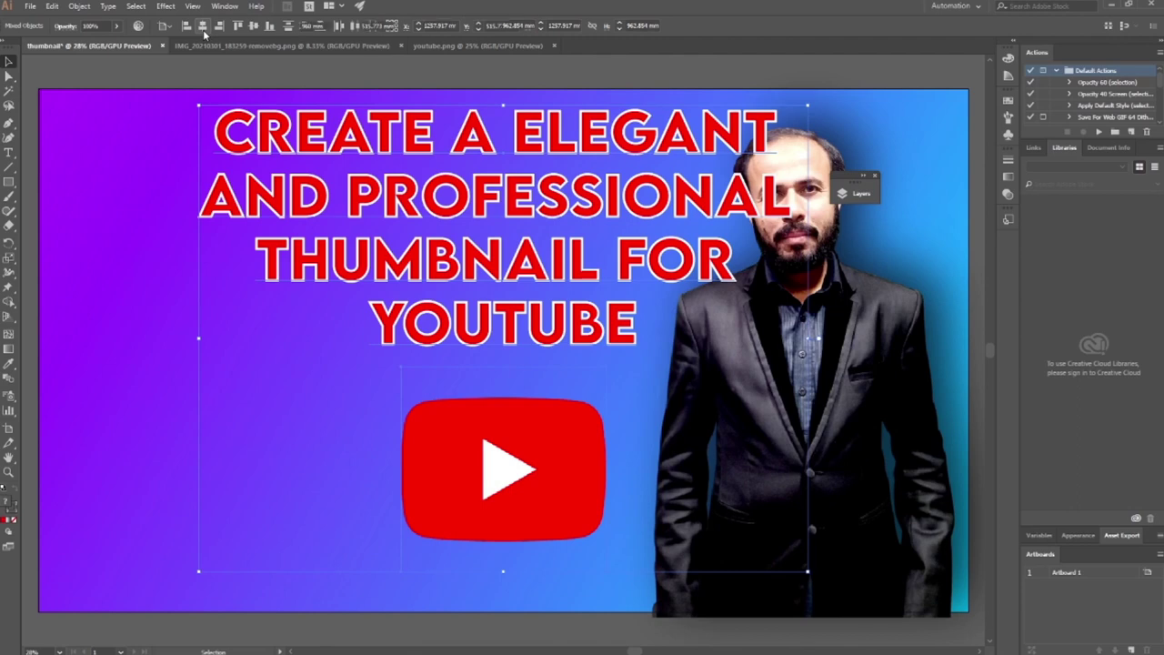
key("ctrl+g")
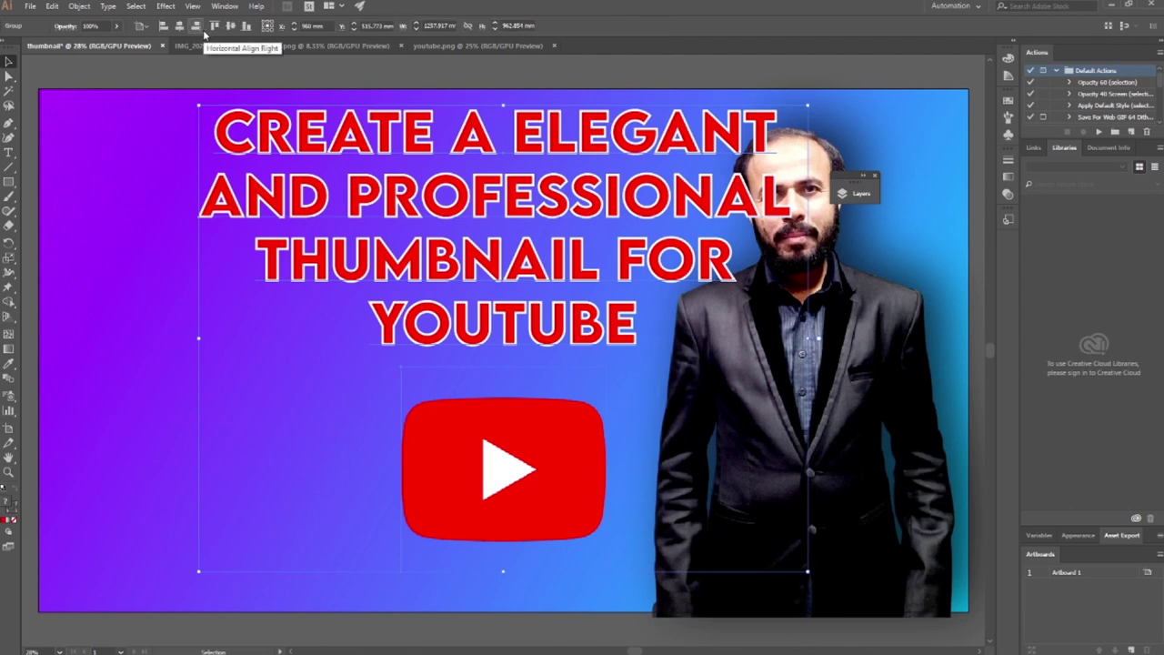
Move the grouped text and icon off the artboard into the empty canvas beside it.
key("ctrl+minus")
key("ctrl+minus")
key("ctrl+minus")
left_click_drag(562, 342, 33, 515)
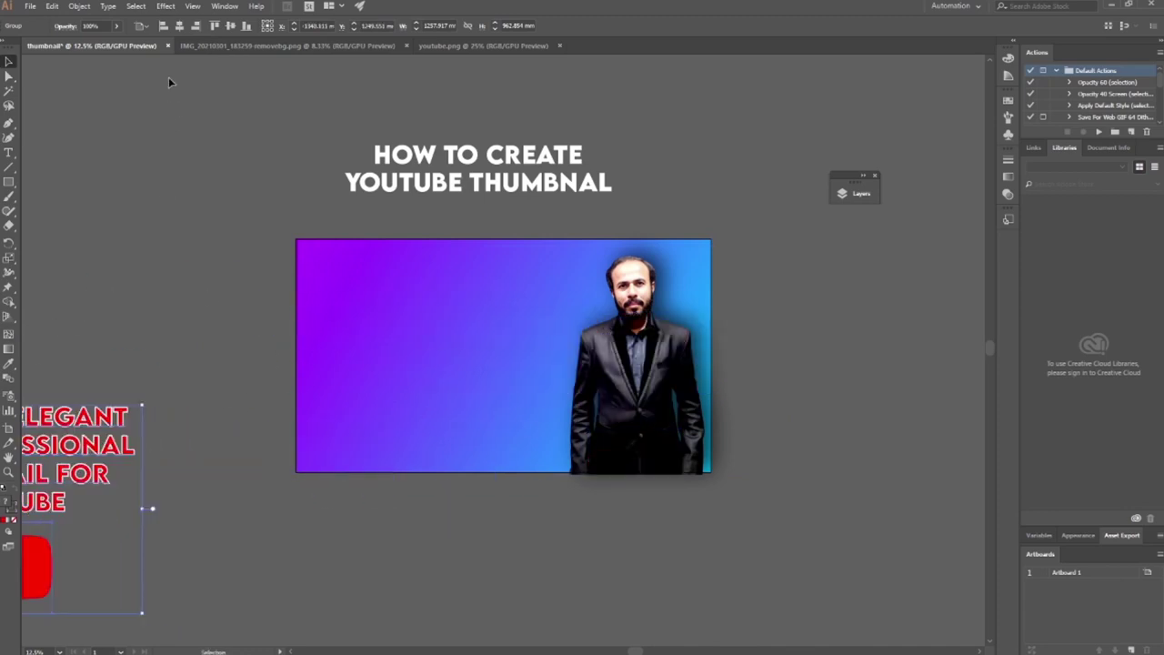
Center the text-and-icon group on the artboard in both directions and shift it sideways, clear of the portrait.
left_click(177, 27)
left_click(231, 27)
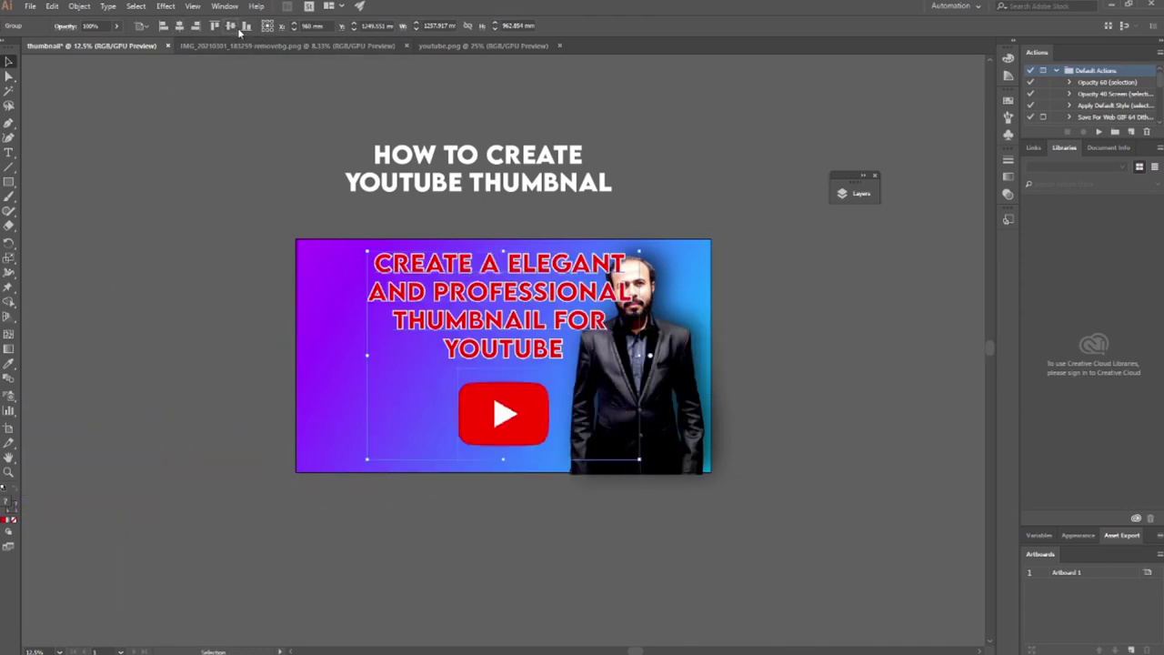
left_click_drag(582, 324, 531, 357)
left_click(576, 519)
Enlarge the portrait proportionally to about 1652 × 1239 mm and position it just beside the text, overlapping the artboard's lower edge.
left_click(691, 451)
left_click_drag(789, 474, 833, 534)
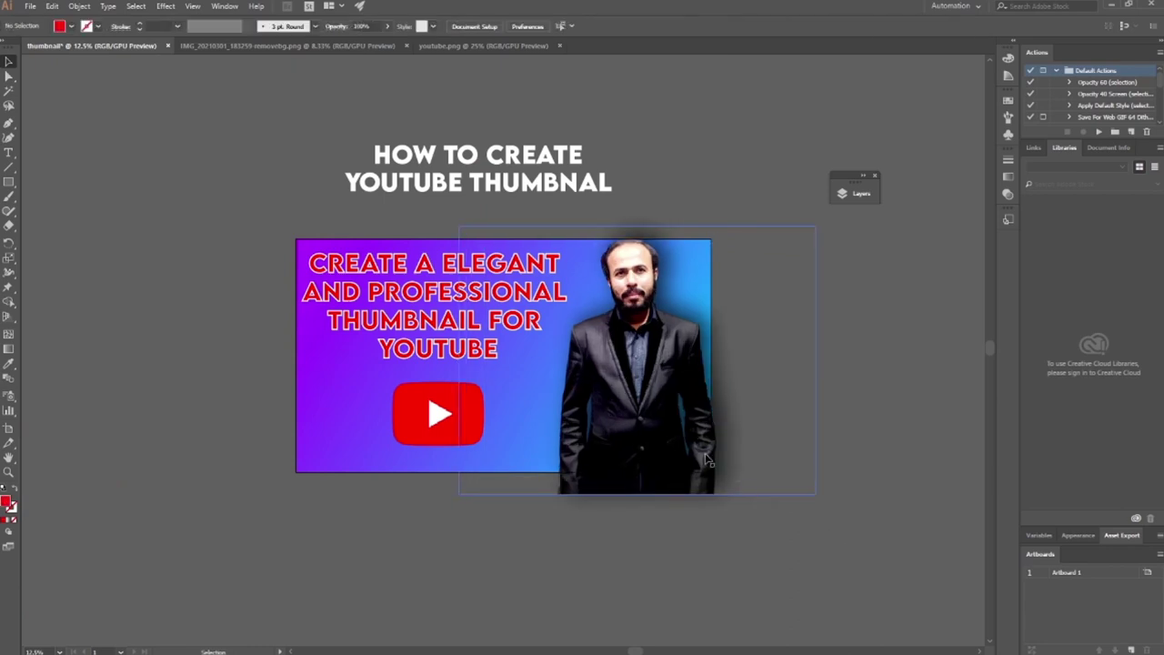
left_click_drag(674, 445, 688, 451)
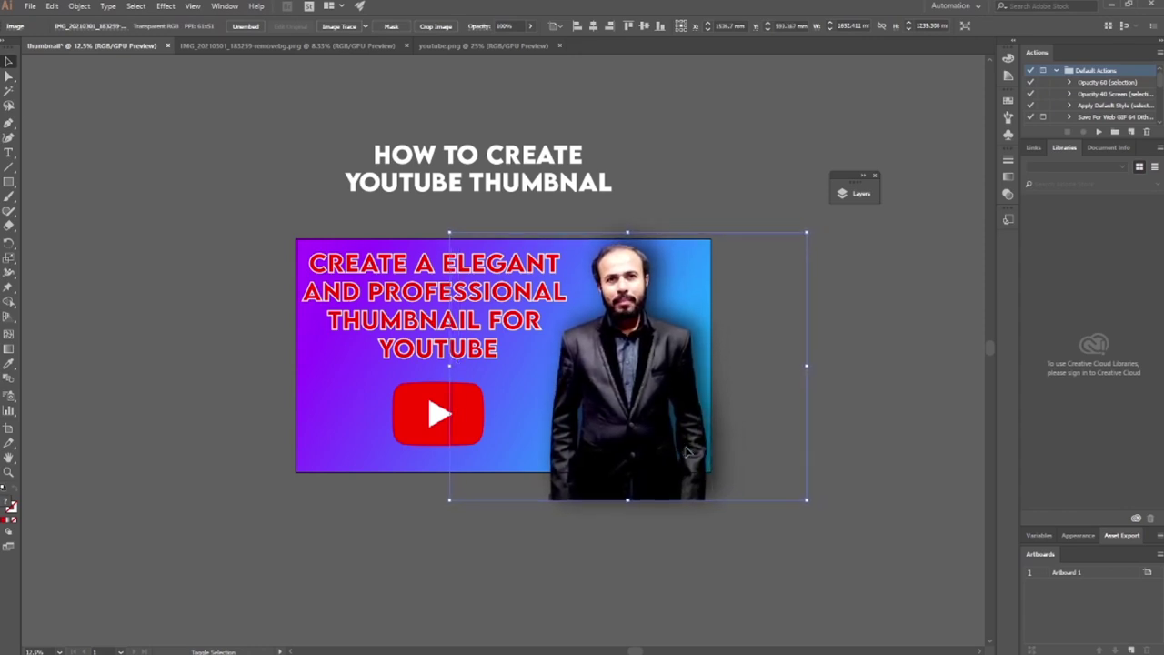
left_click(733, 569)
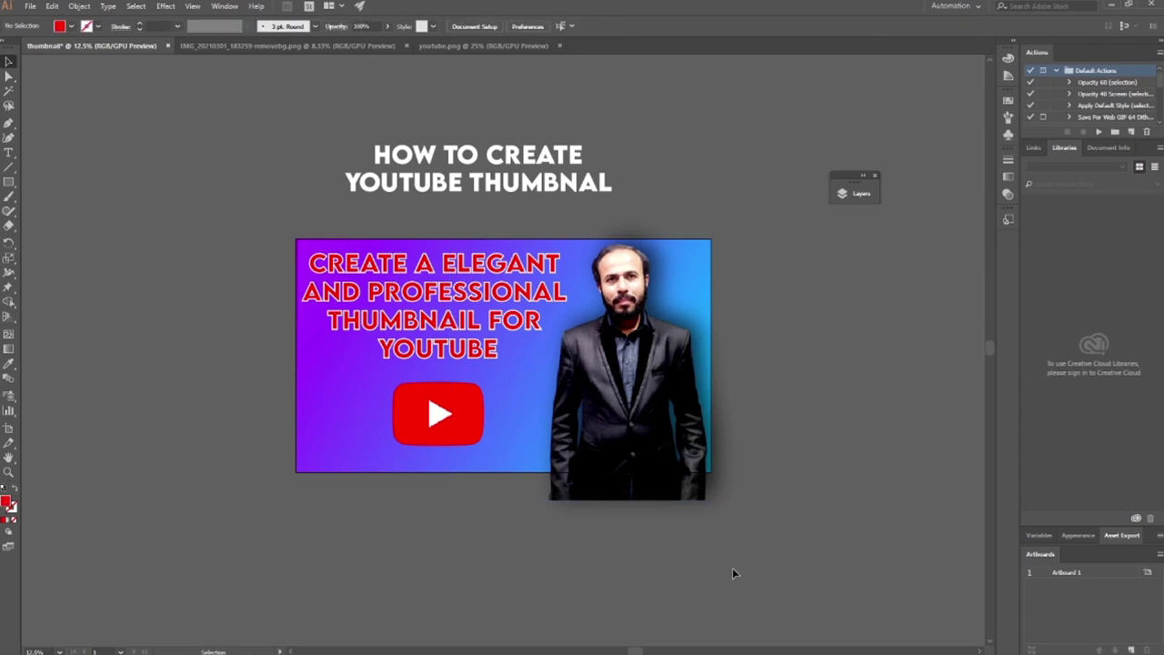
Nudge the text-and-icon group slightly down and give it a 75% Multiply drop shadow with 40 mm X, -20 mm Y offsets and 50 mm blur.
left_click(433, 407)
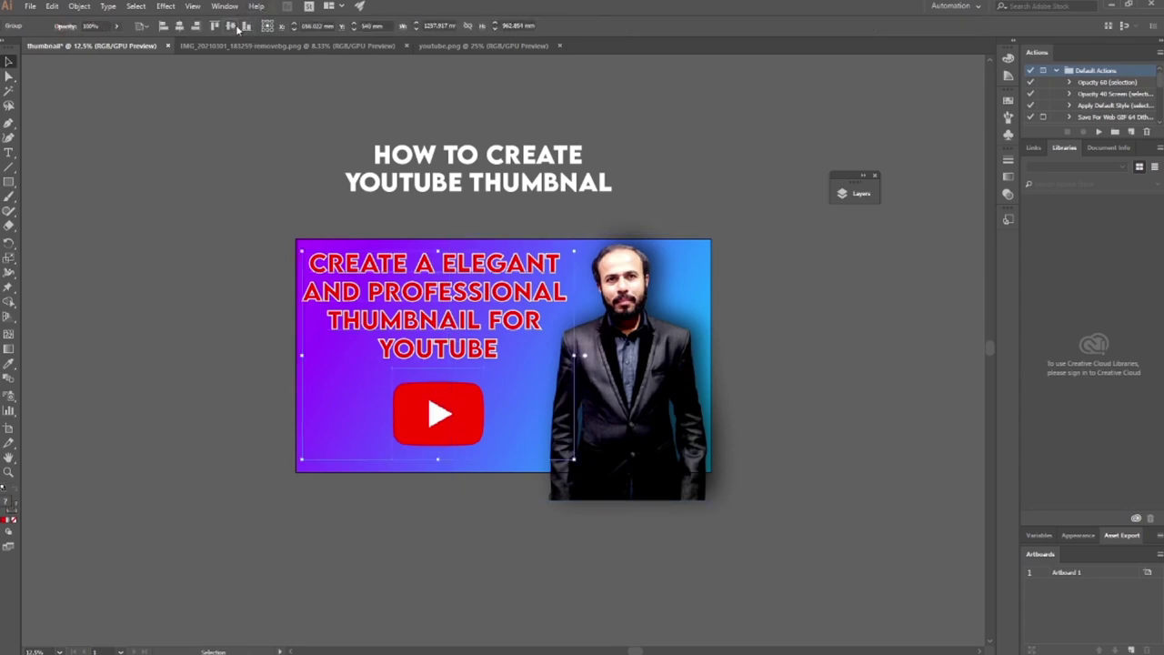
left_click(564, 567)
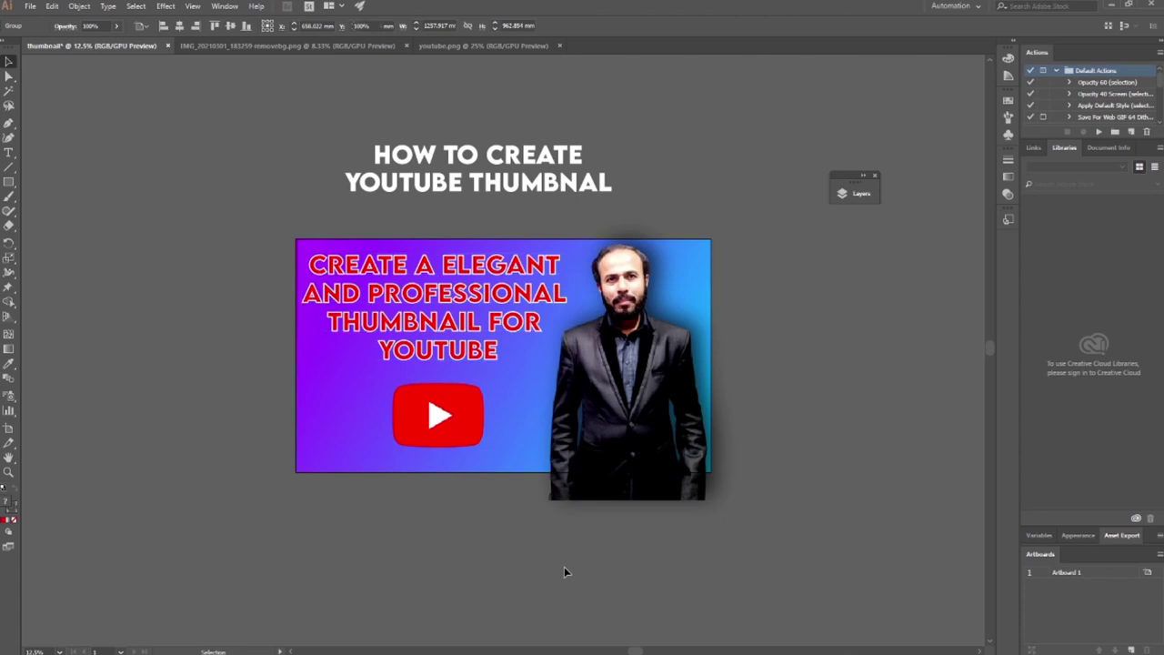
left_click(460, 306)
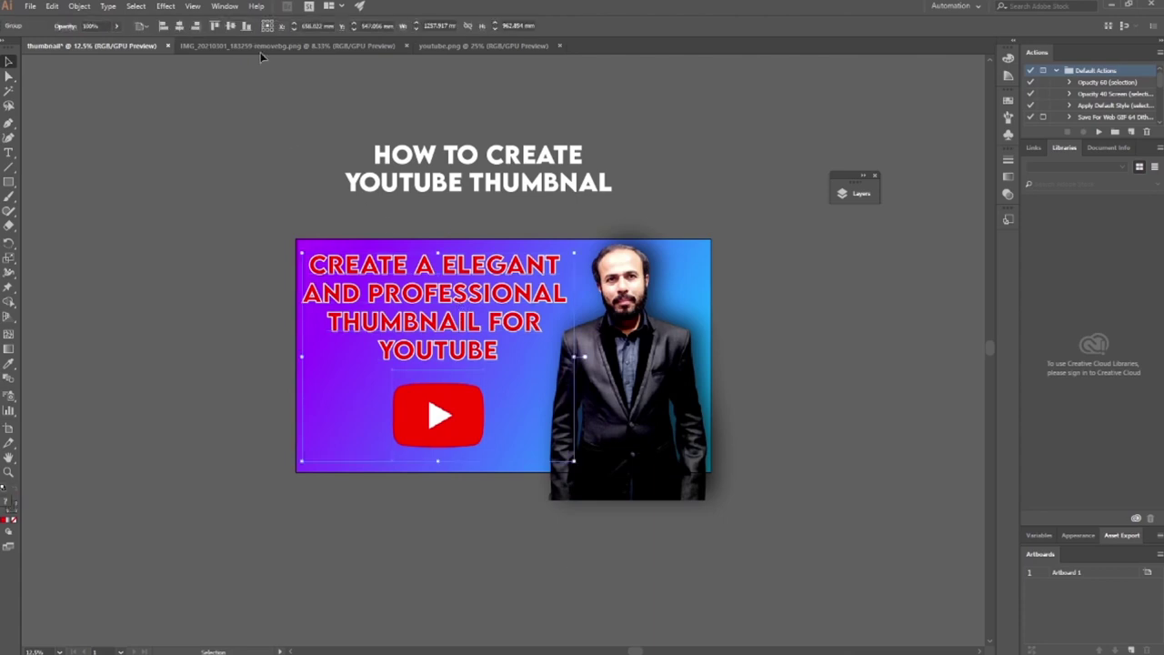
left_click(167, 9)
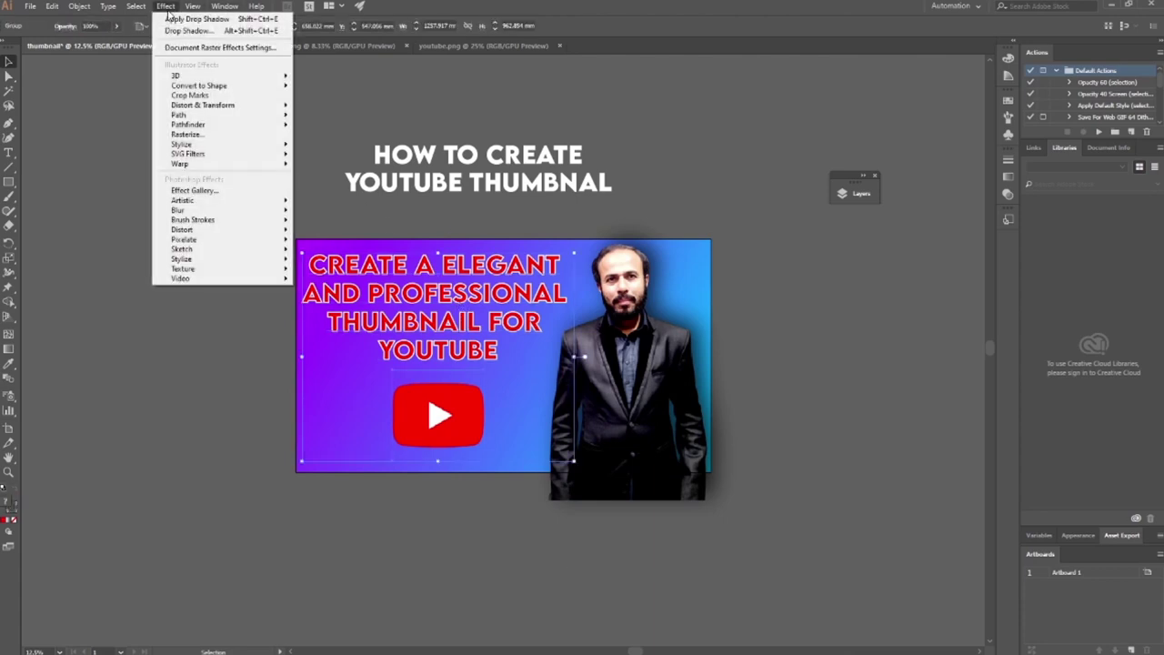
mouse_move(263, 144)
left_click(320, 148)
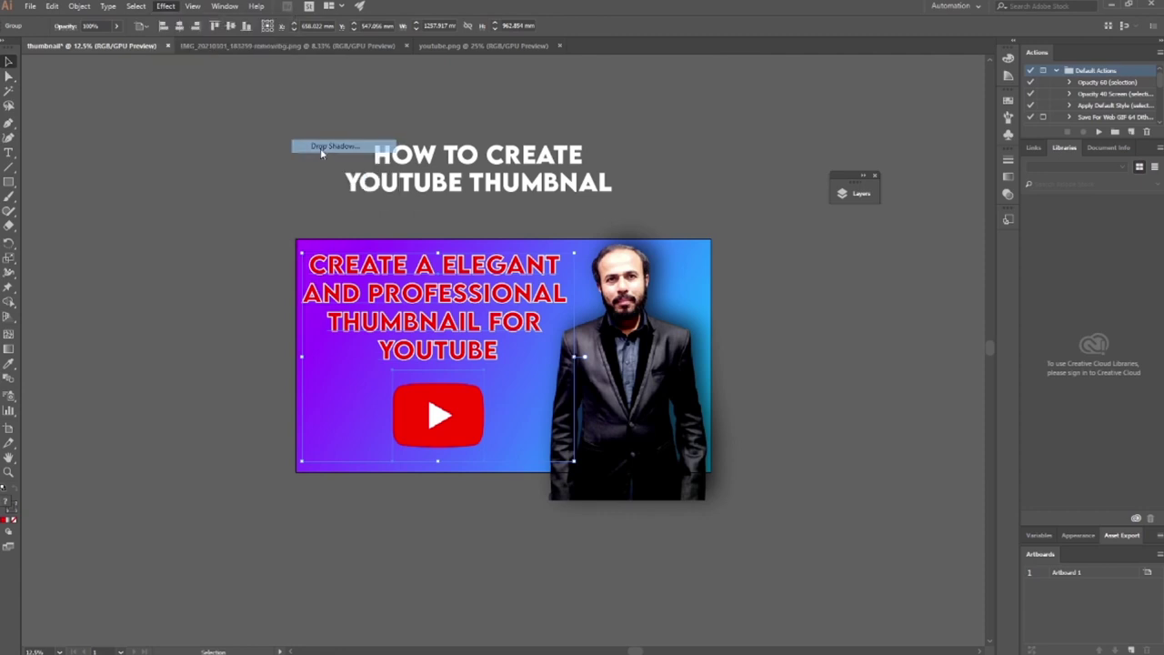
left_click(618, 221)
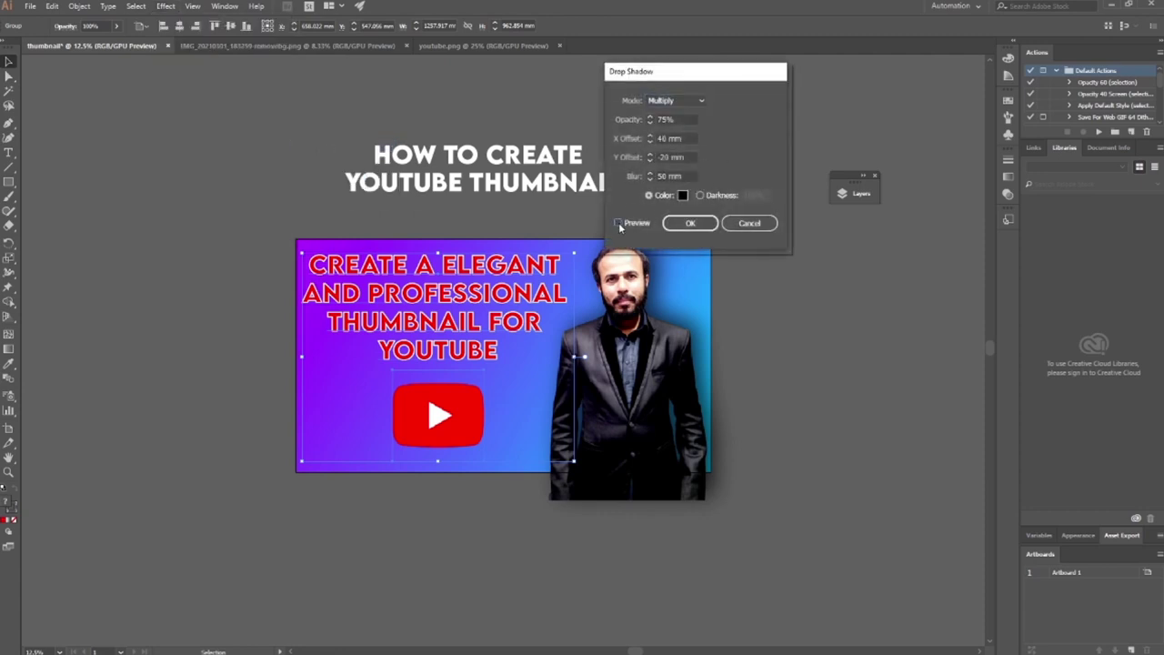
left_click_drag(759, 80, 836, 81)
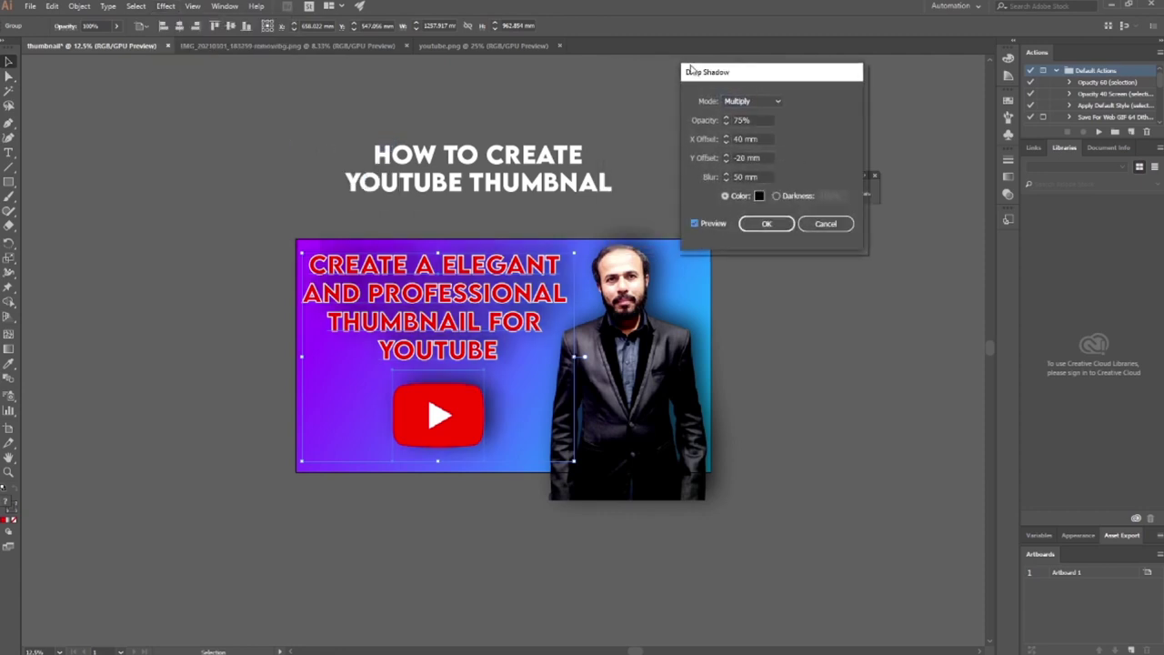
left_click(766, 223)
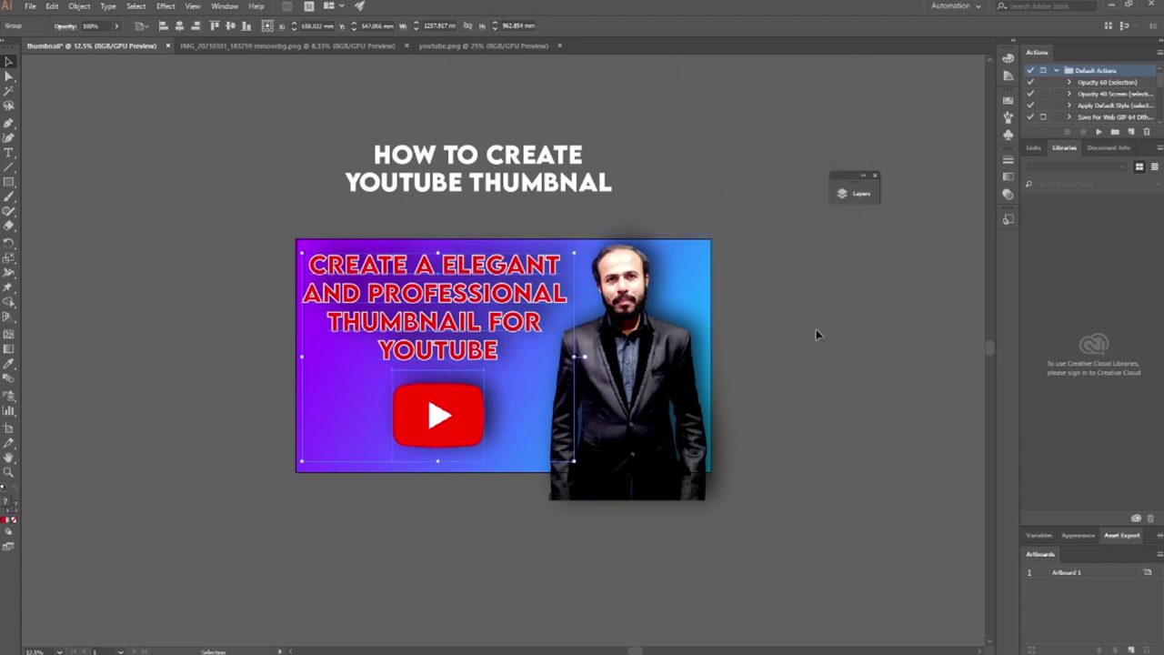
key("ctrl+equal")
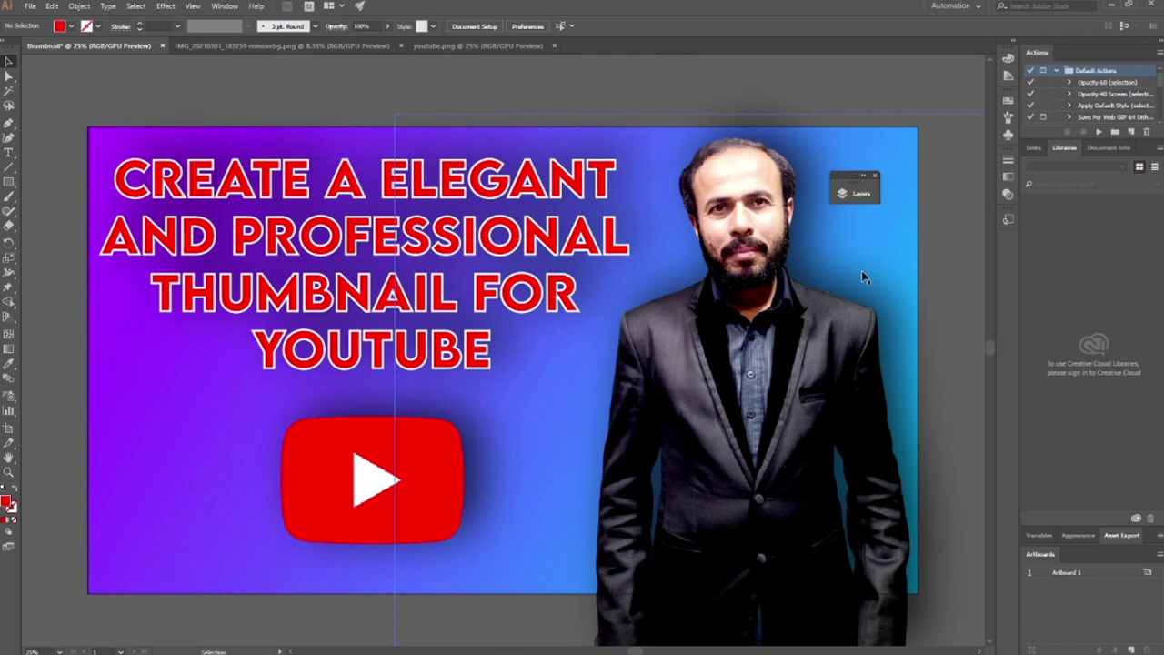
key("ctrl+minus")
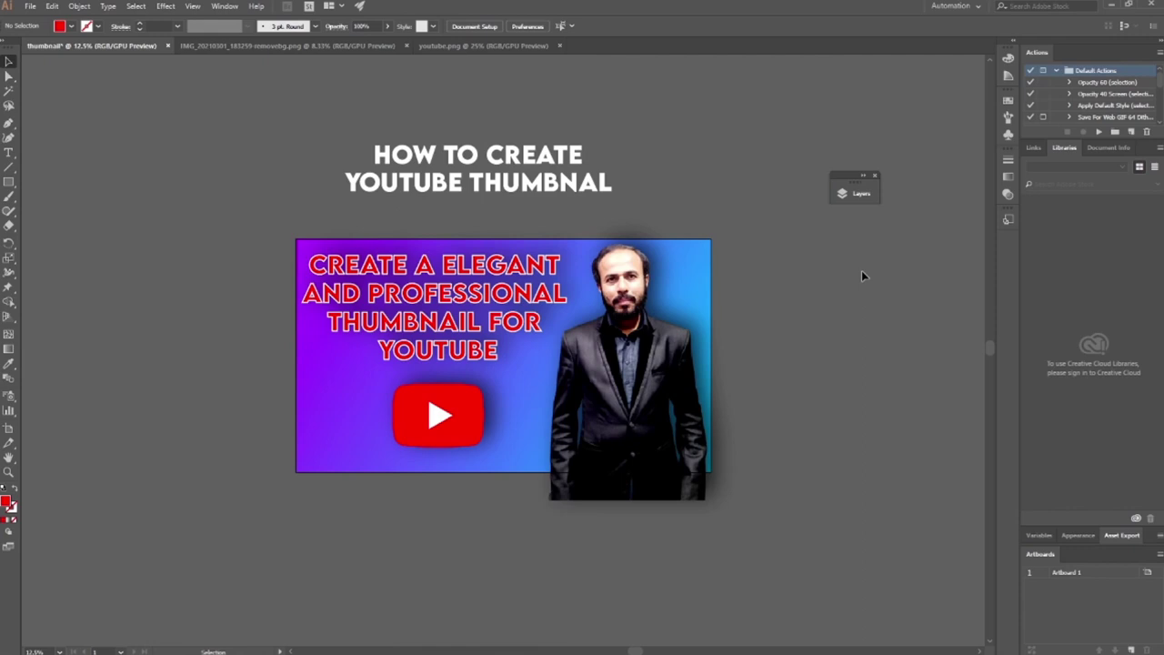
left_click(30, 7)
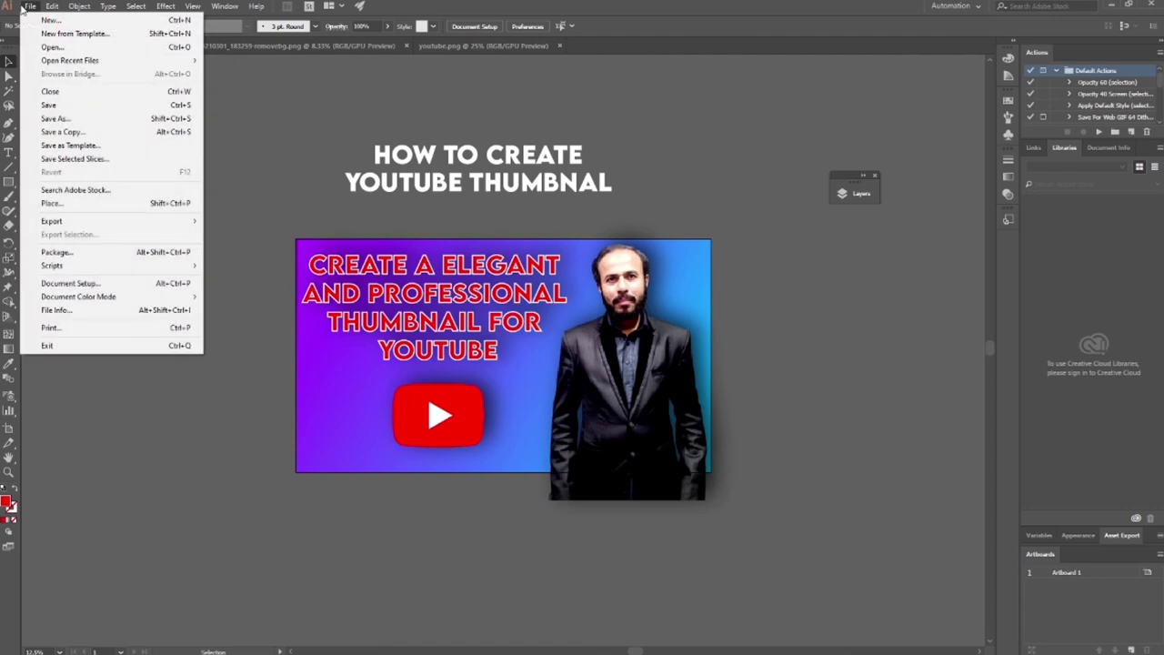
key("ctrl+shift+alt+s")
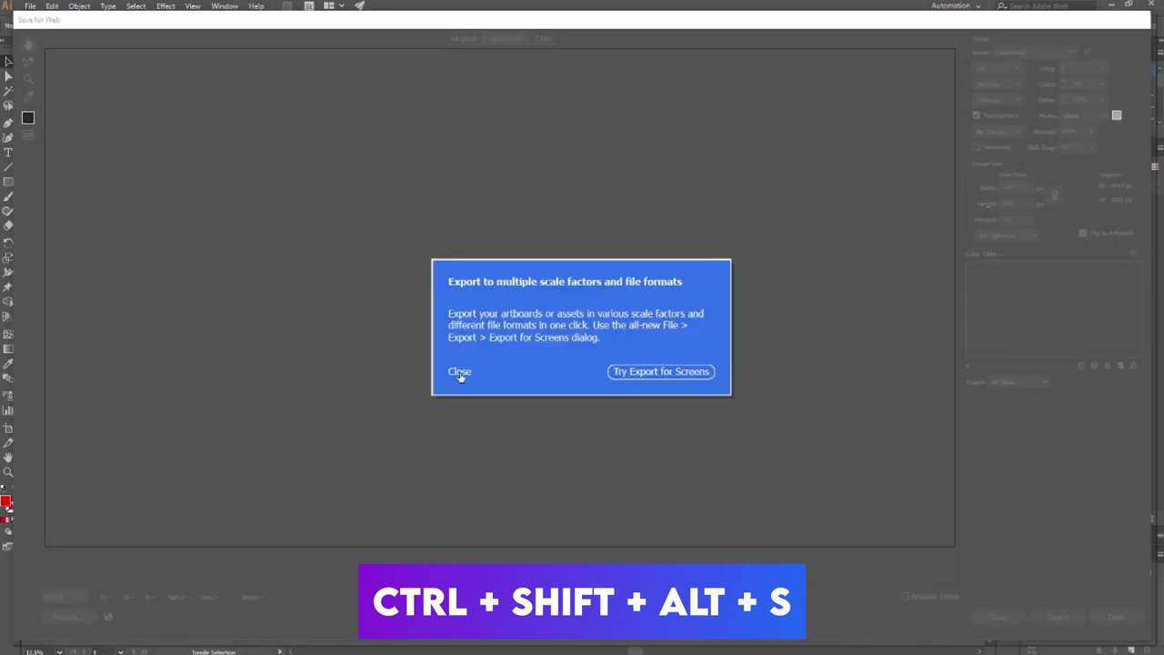
left_click(459, 372)
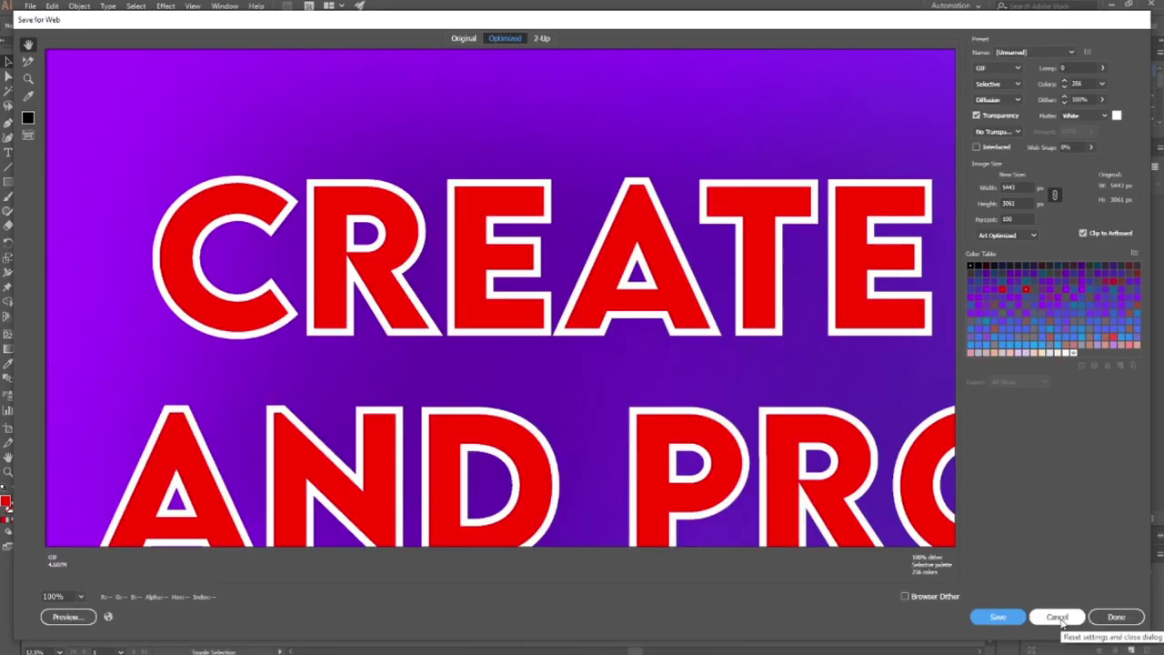
scroll(664, 409, "down", 3)
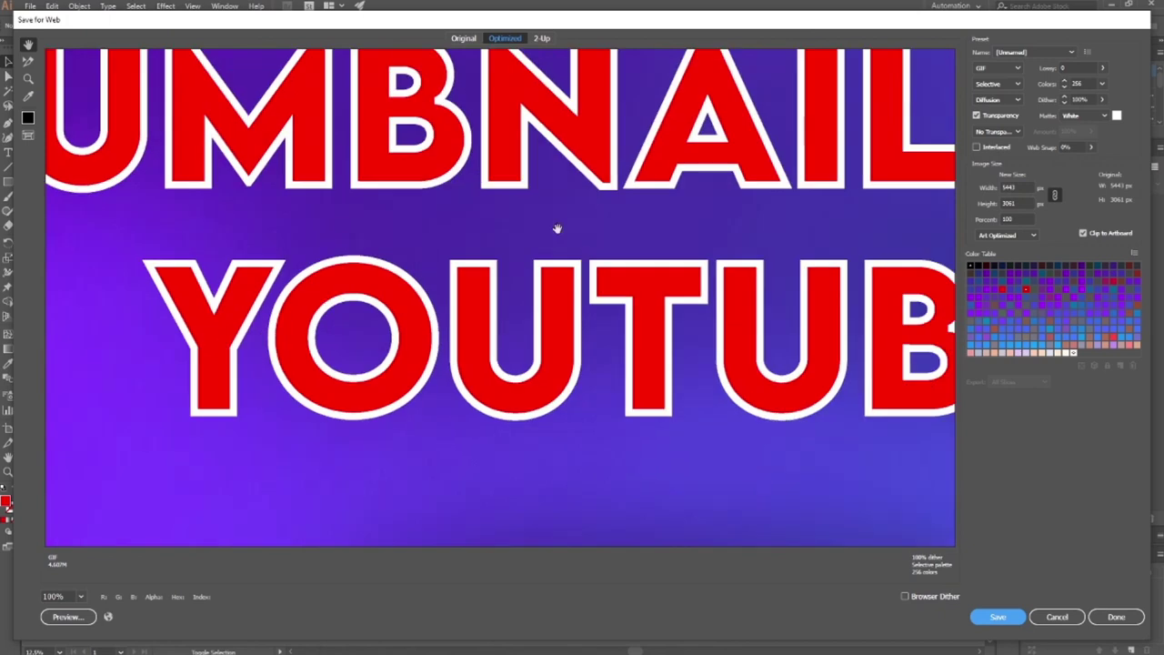
scroll(557, 228, "right", 10)
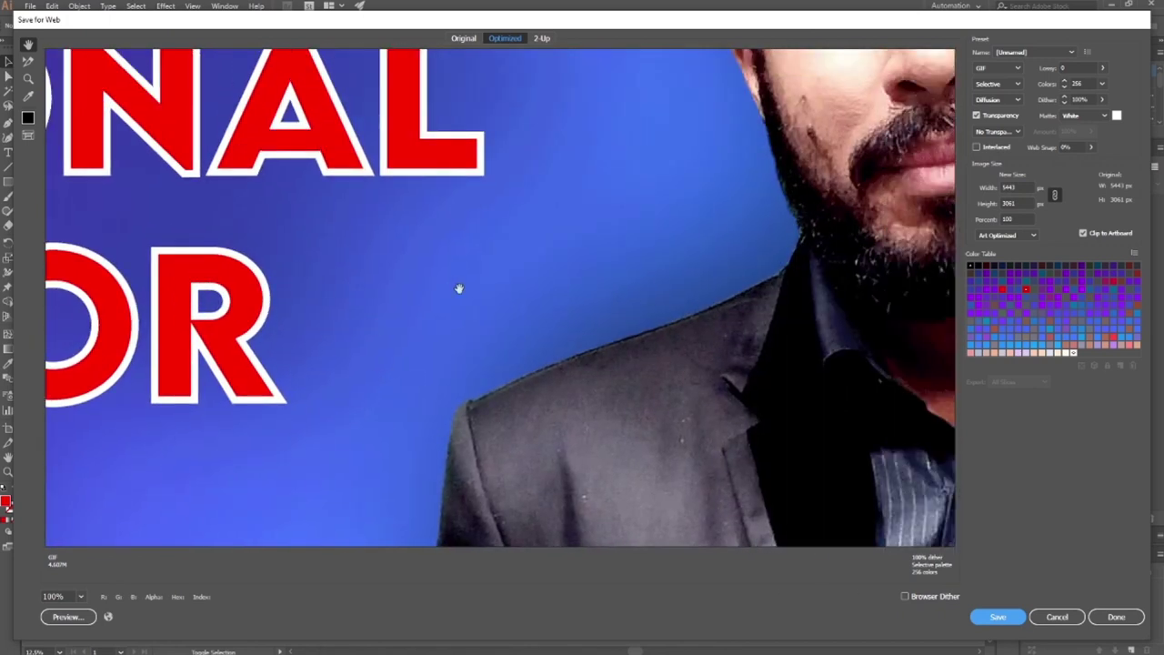
left_click_drag(460, 288, 311, 554)
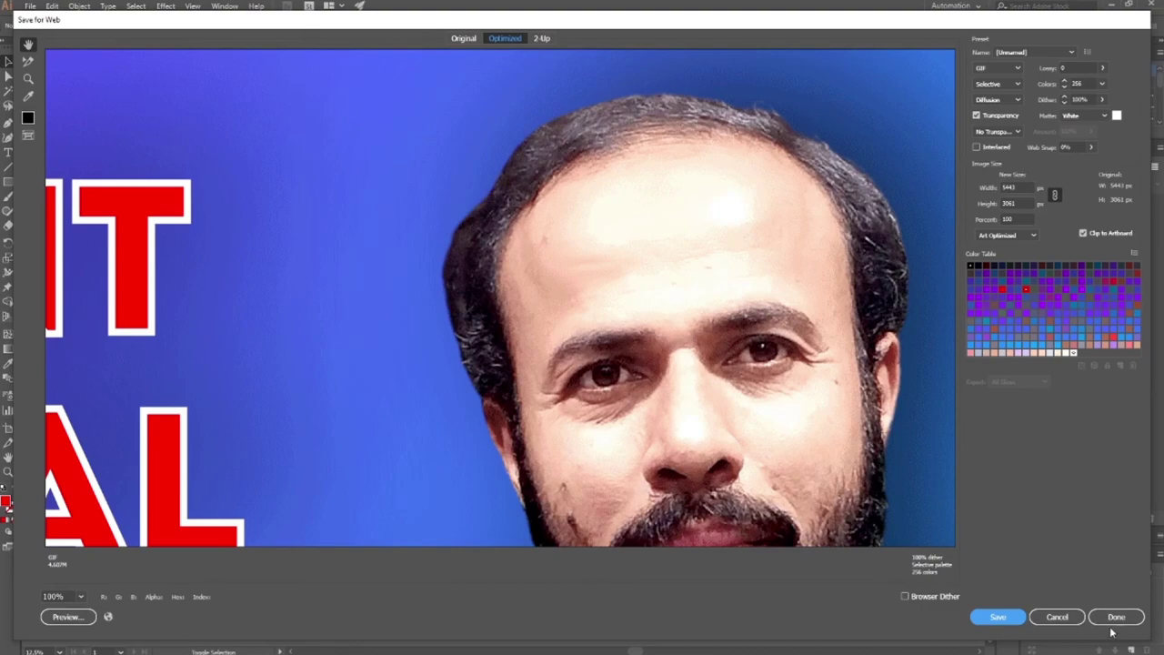
left_click(1056, 616)
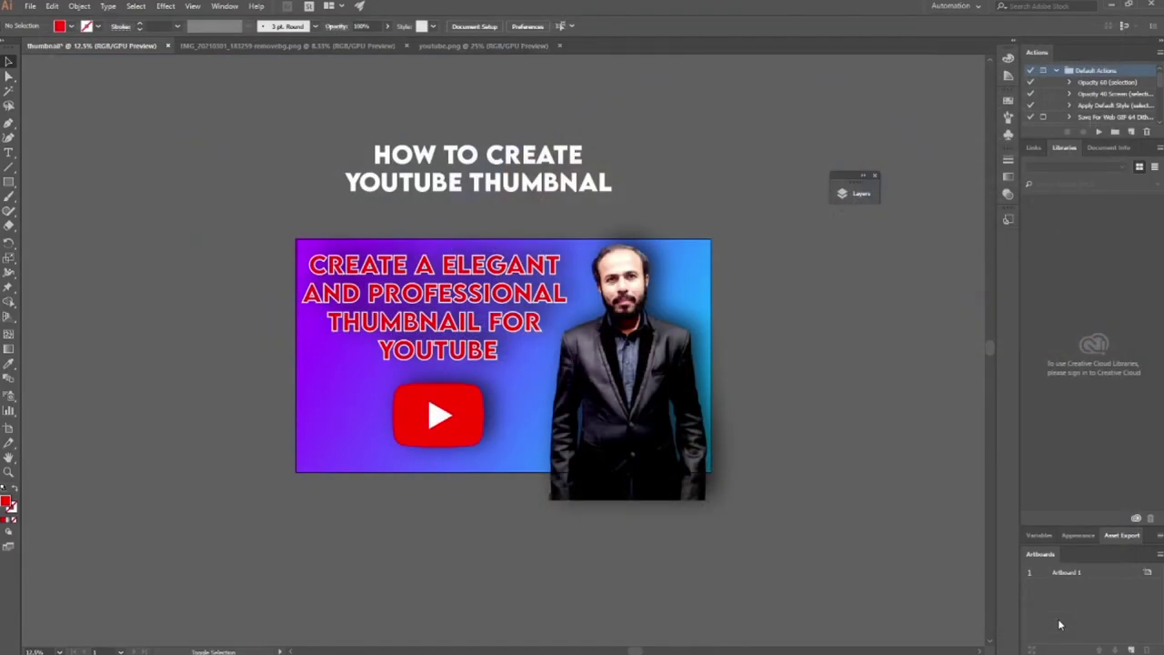
Open the thumbnail in Save for Web, choose the JPEG Medium preset and set the compression quality to Maximum.
left_click(30, 7)
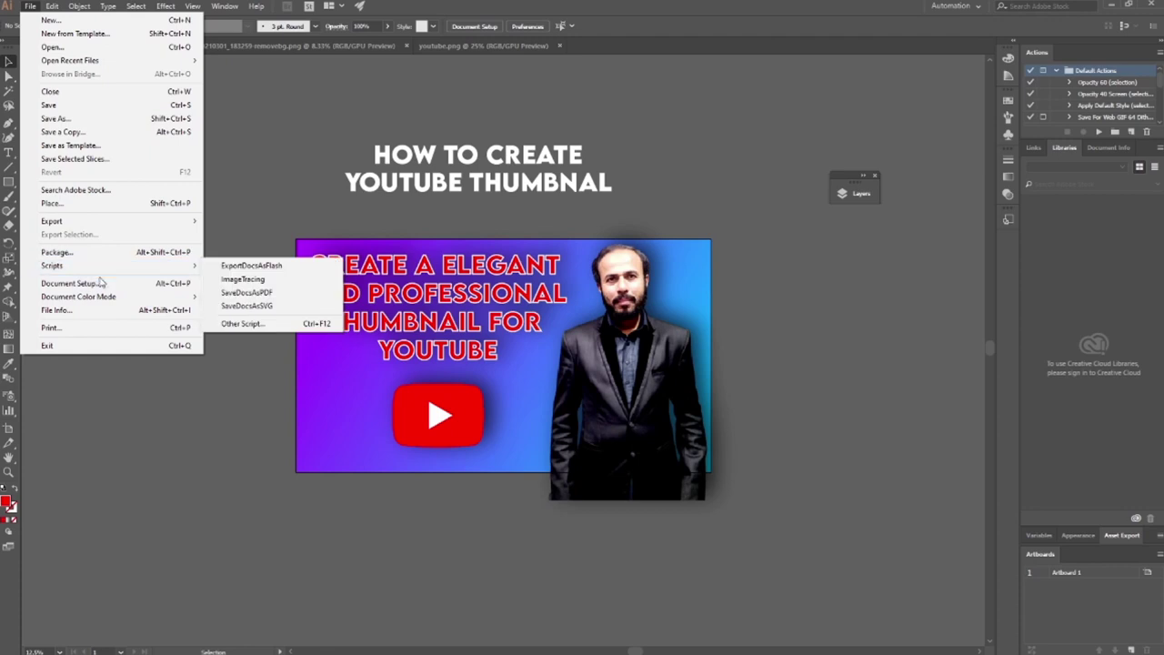
mouse_move(74, 225)
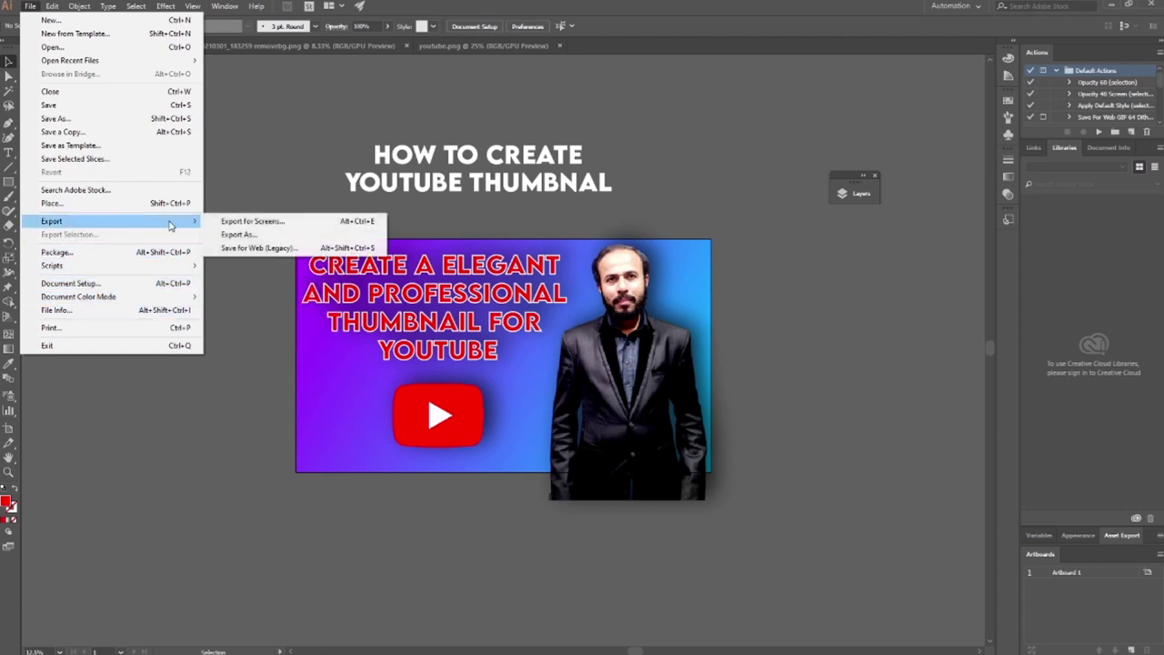
left_click(251, 250)
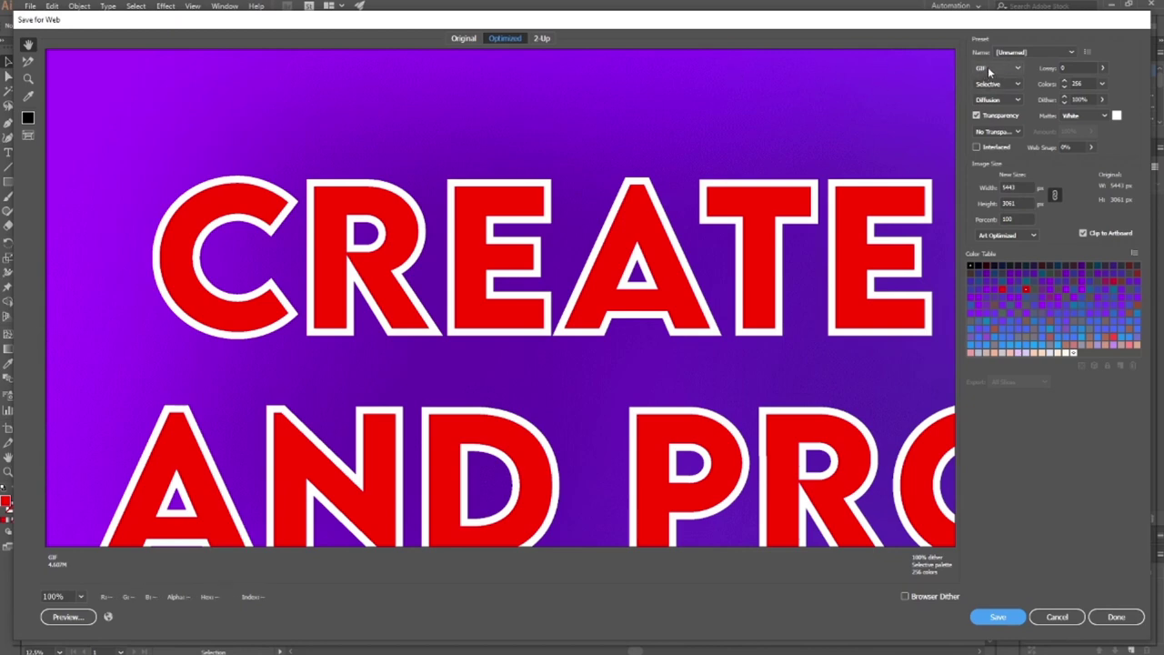
left_click(990, 70)
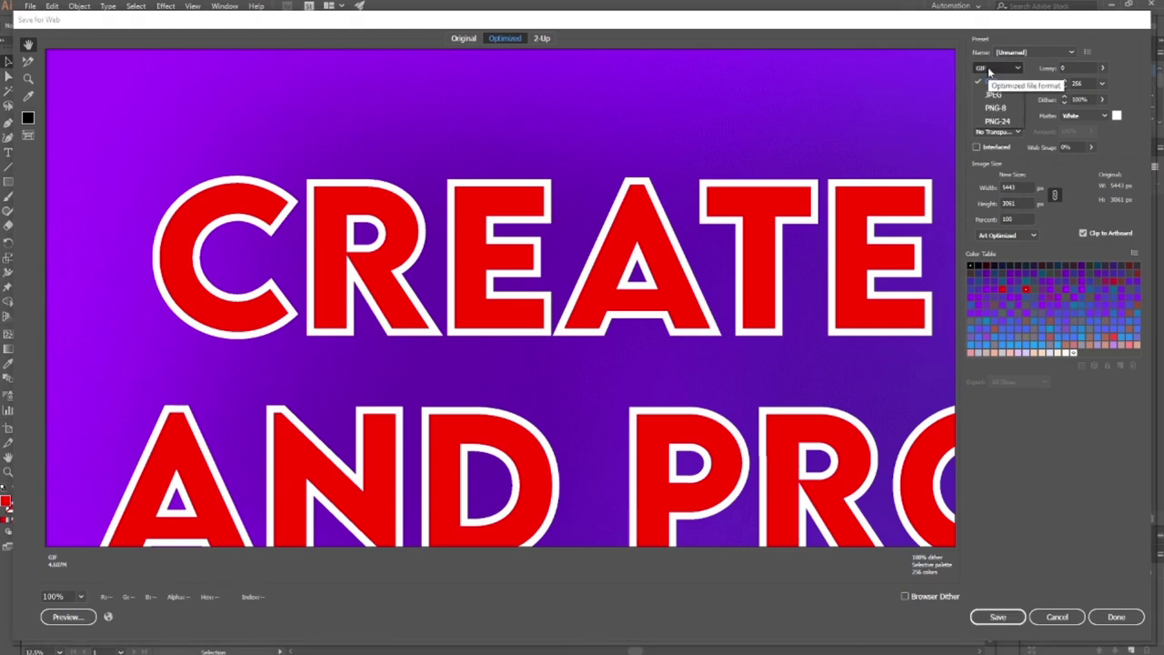
left_click(1008, 121)
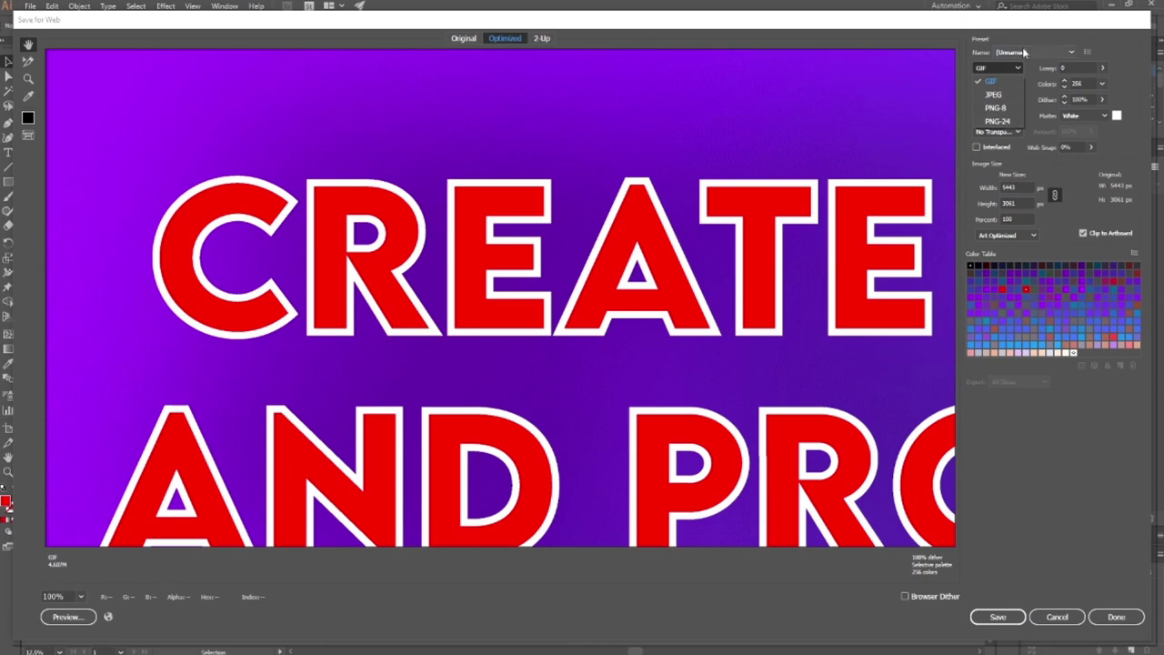
left_click(1024, 53)
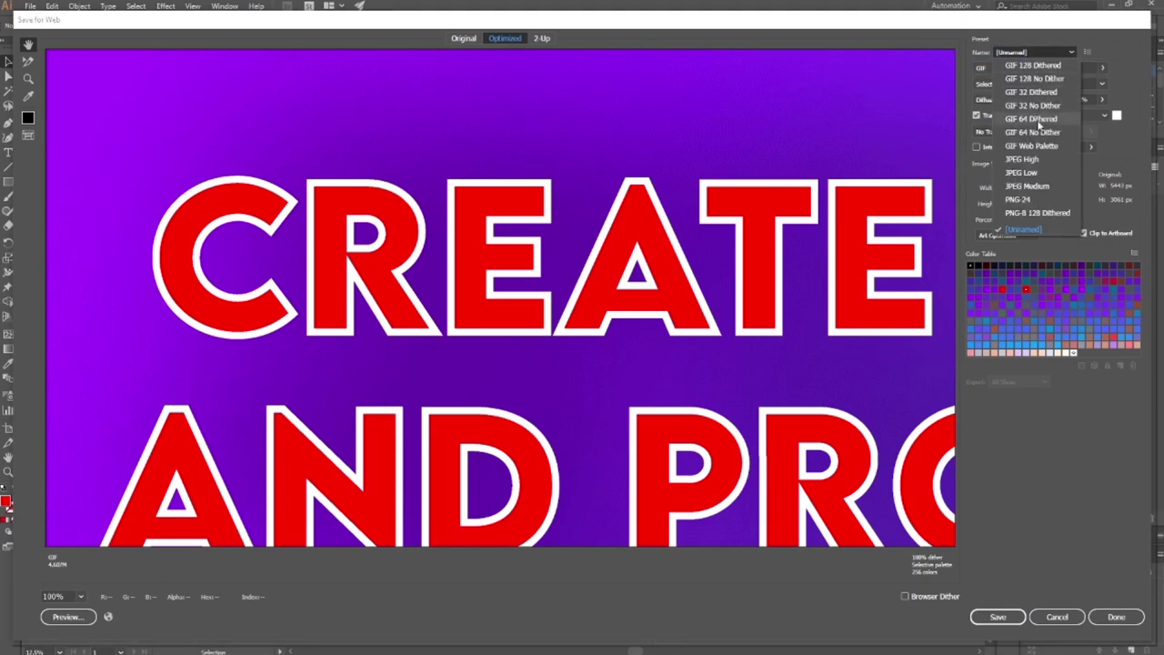
left_click(1047, 188)
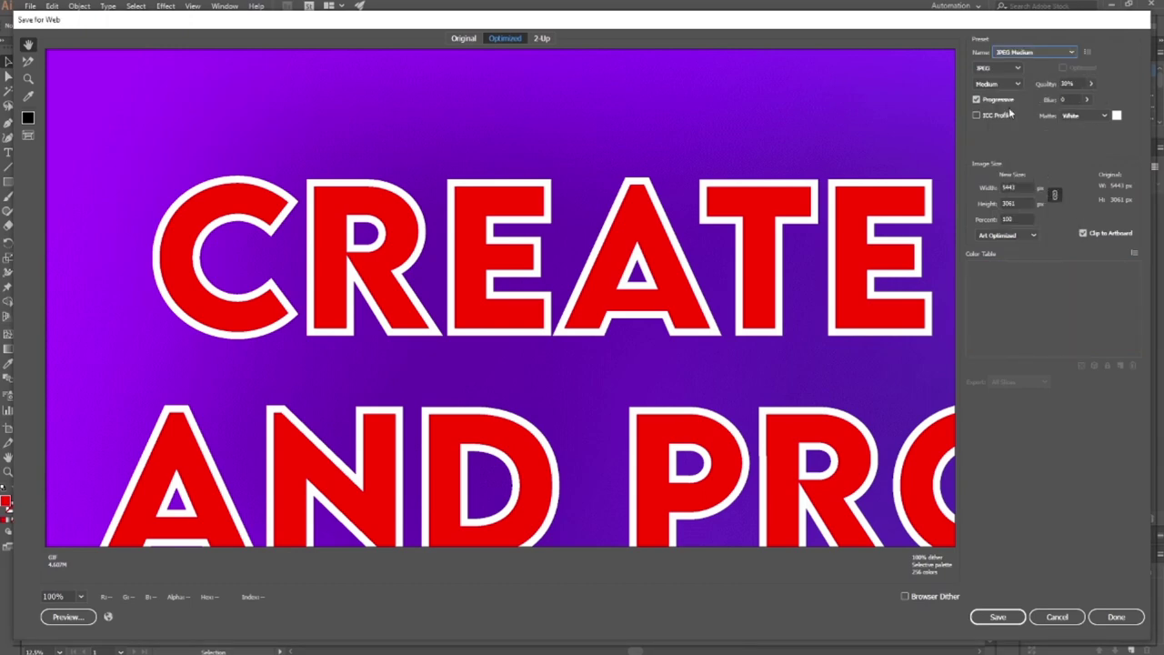
left_click(1014, 85)
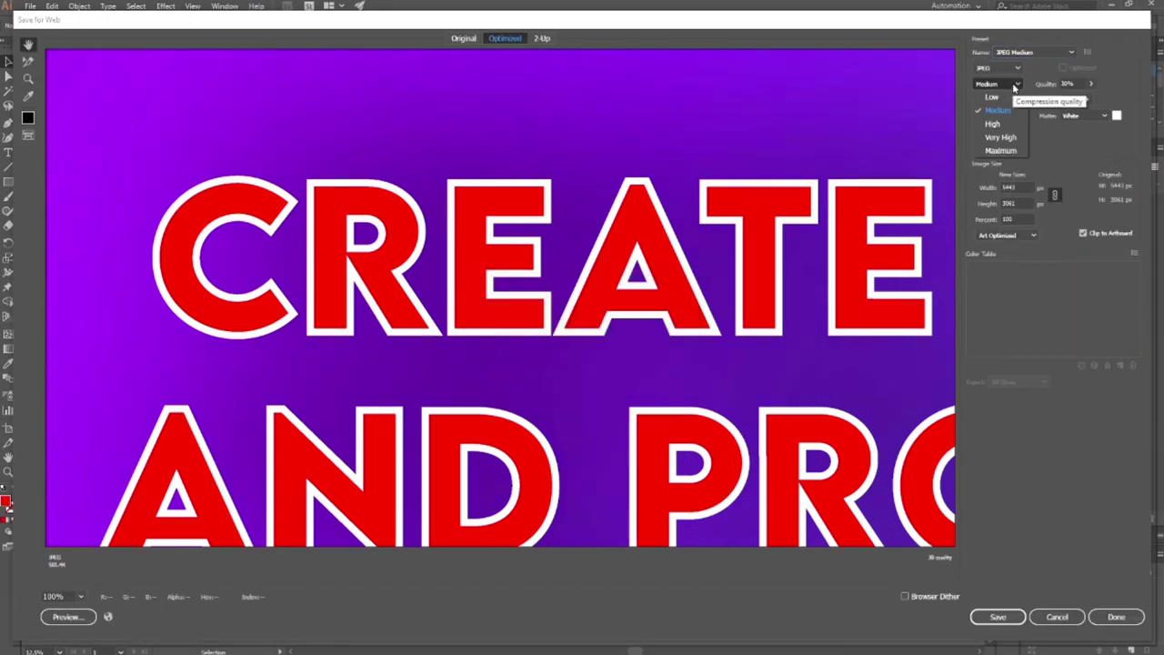
left_click(1020, 150)
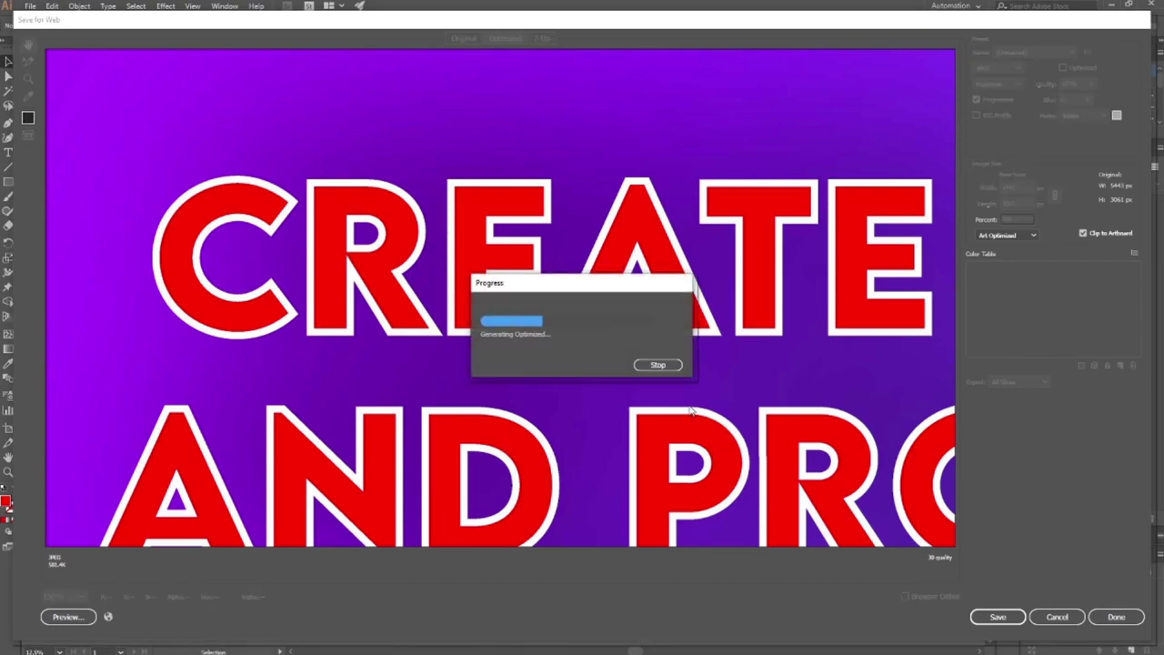
Examine the optimized JPEG preview at 100% across the title text and towards the portrait.
left_click_drag(475, 191, 164, 91)
left_click_drag(637, 272, 300, 195)
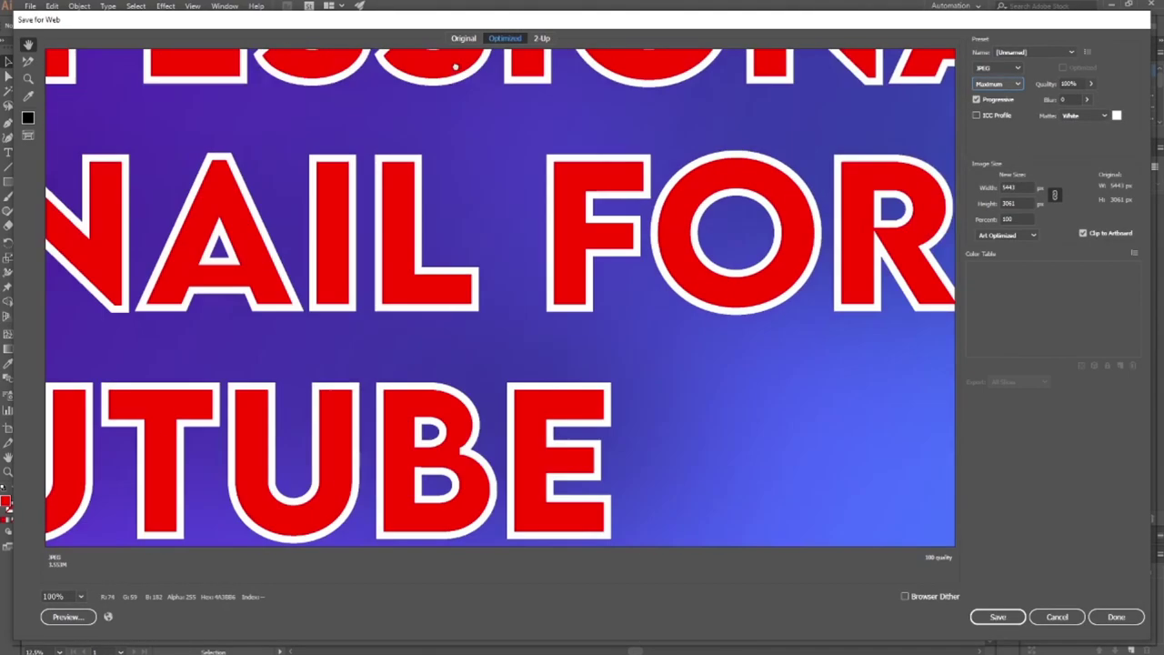
left_click_drag(507, 376, 507, 149)
left_click_drag(589, 274, 244, 259)
left_click_drag(405, 408, 405, 317)
left_click_drag(545, 273, 368, 214)
left_click_drag(220, 285, 118, 268)
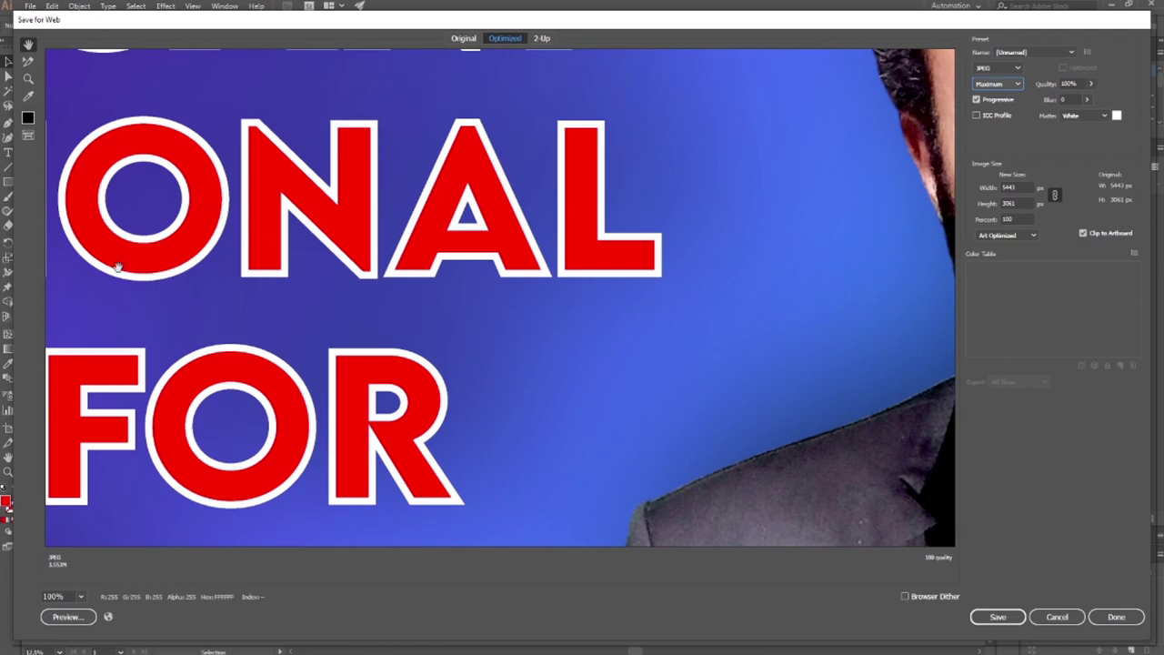
Save the optimized JPEG in the pindi gamers folder on drive D: as "thumbnail how to create thumbnail".
left_click(989, 620)
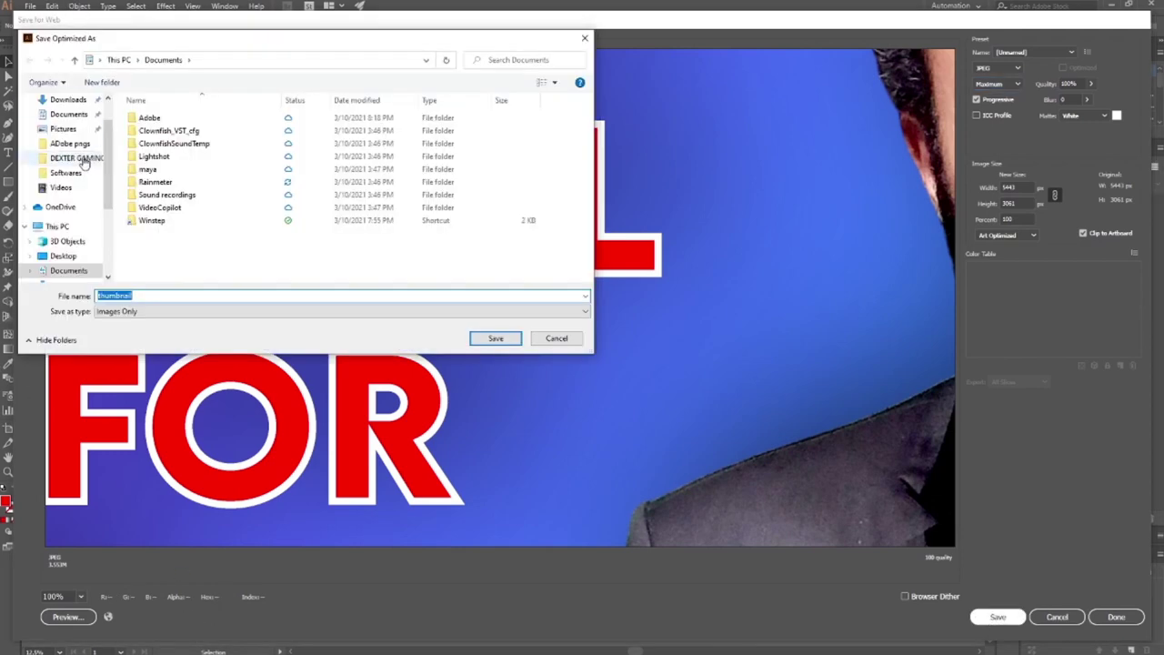
scroll(107, 197, "down", 3)
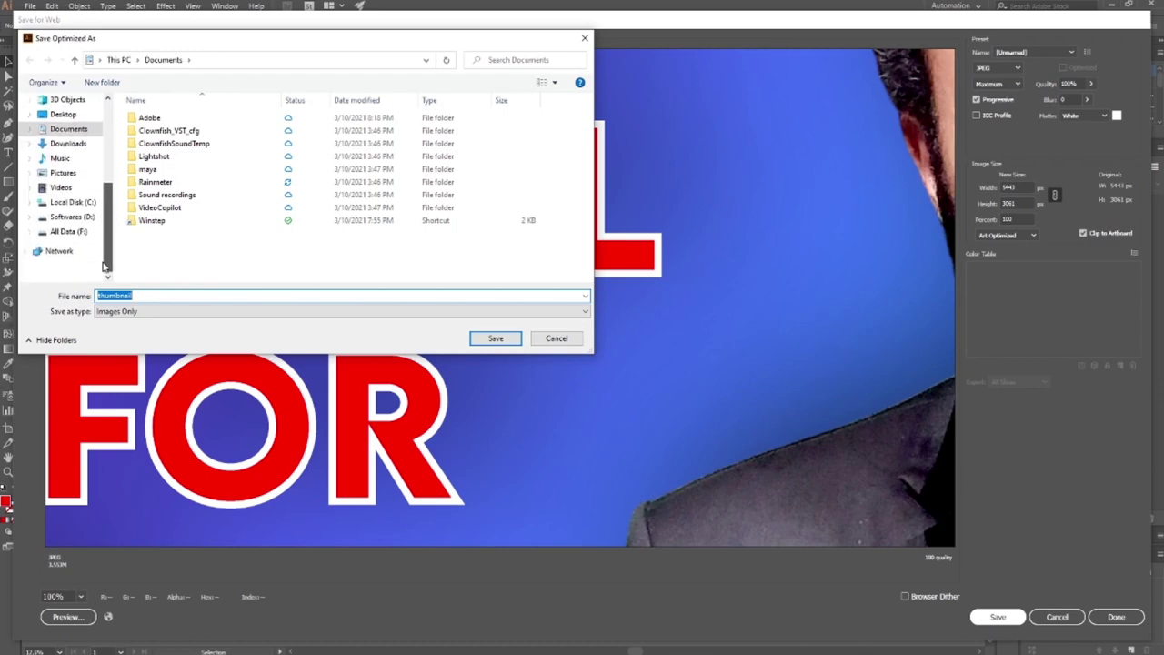
left_click(82, 231)
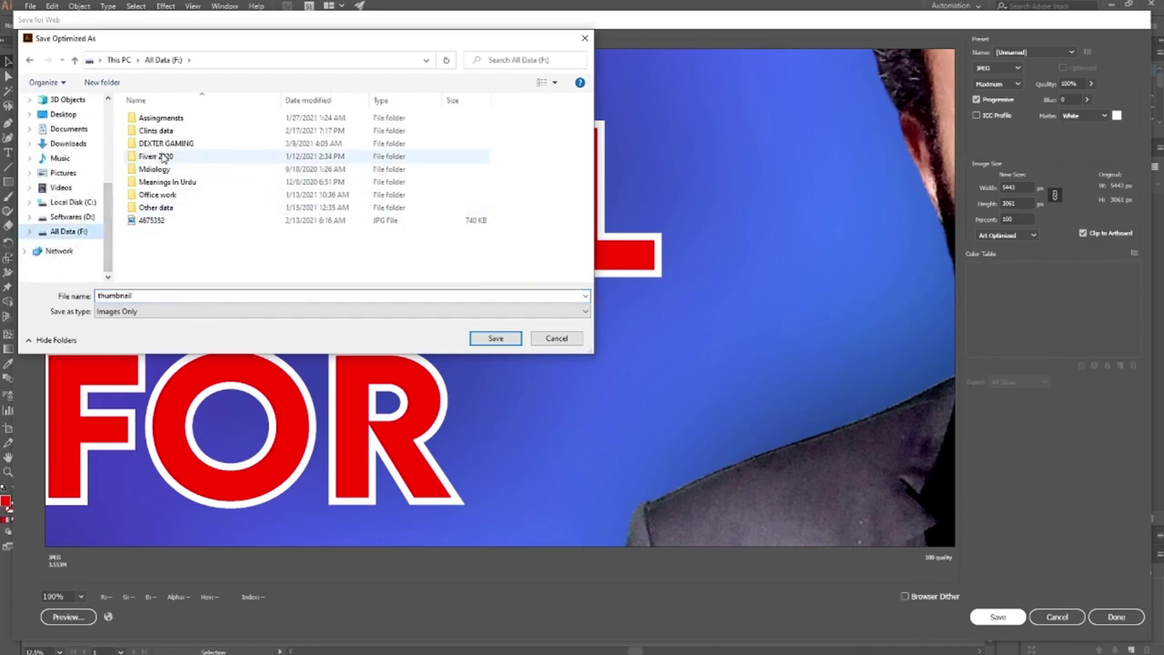
left_click(72, 216)
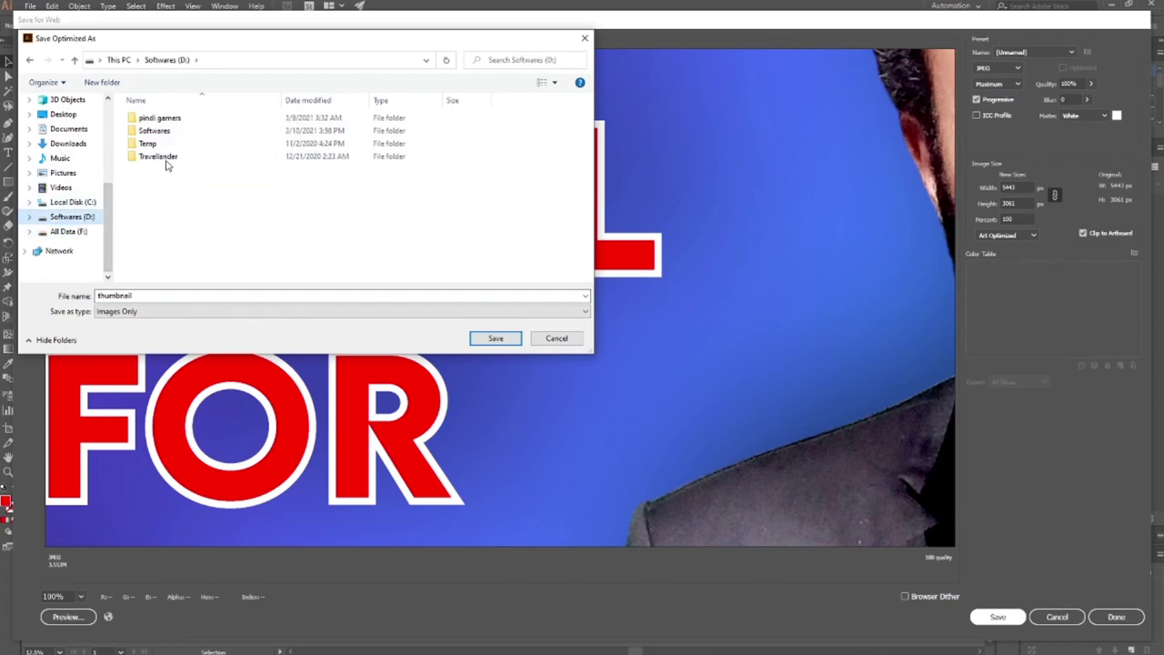
double_click(164, 118)
double_click(145, 296)
left_click(147, 297)
type("how")
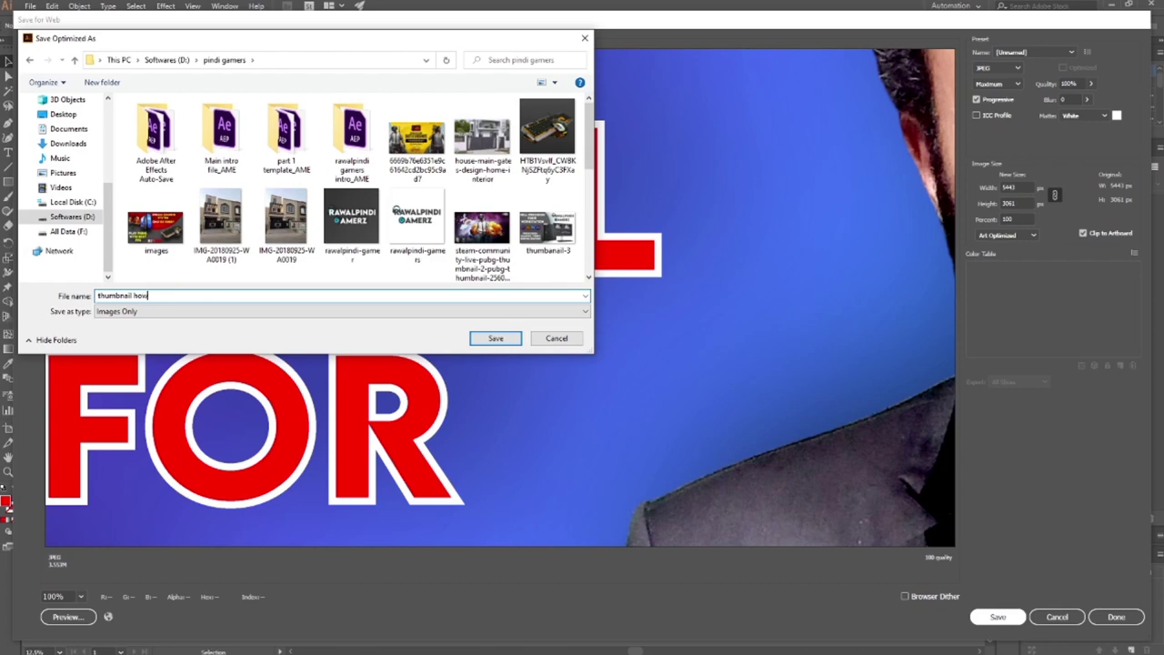
type(" to create thumbnail")
left_click(495, 338)
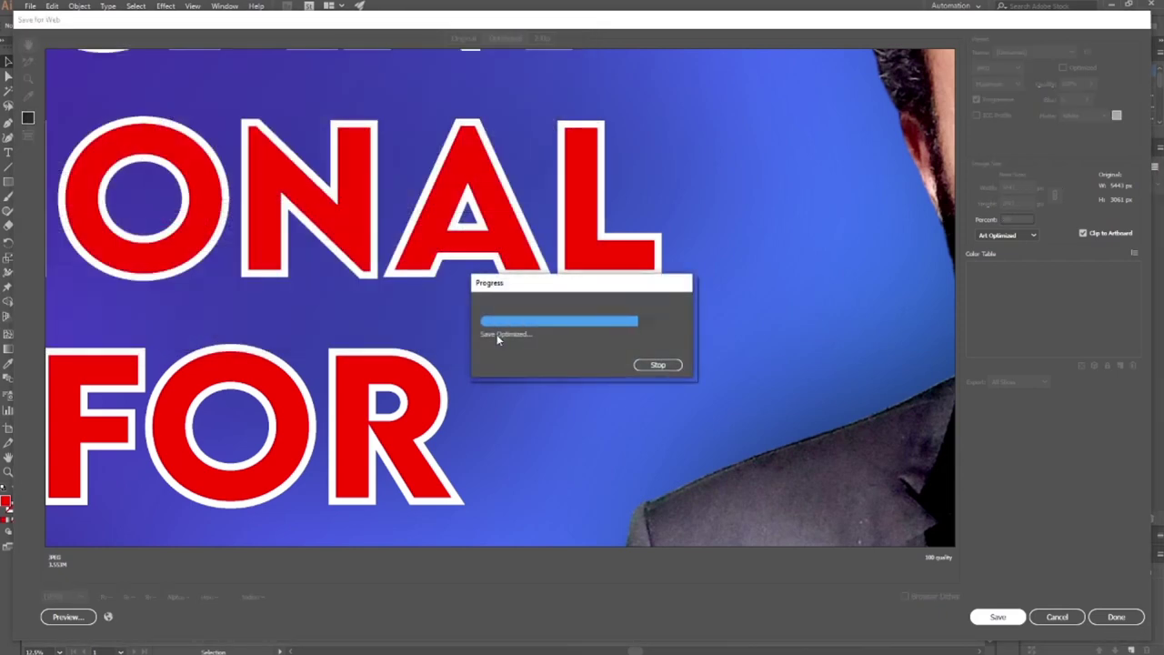